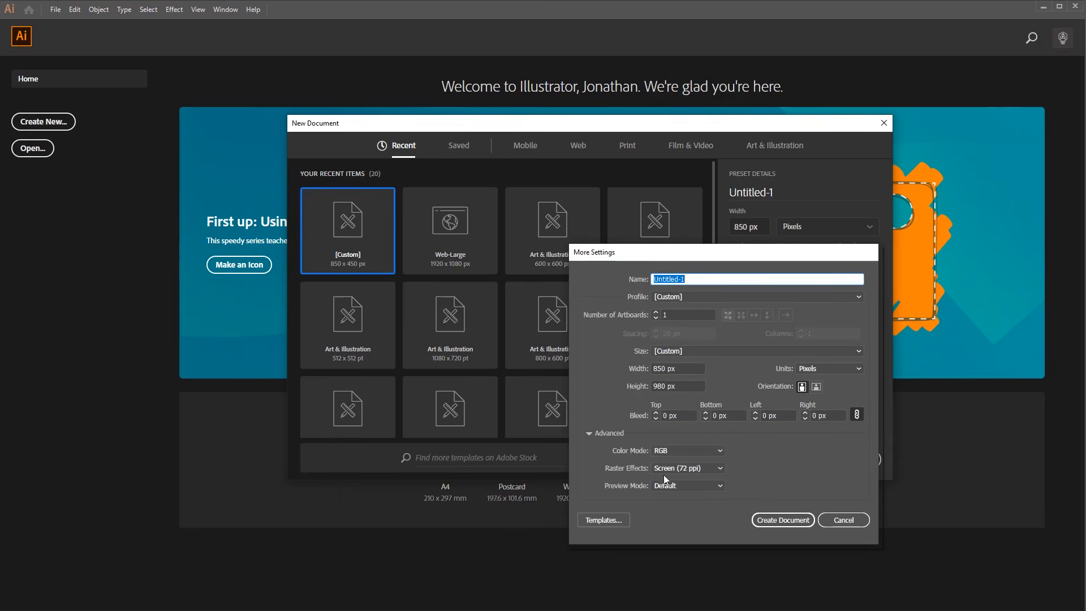
- Create a new 850 × 980 px portrait document with one artboard, RGB colour mode and 72 ppi raster effects
click(772, 523)
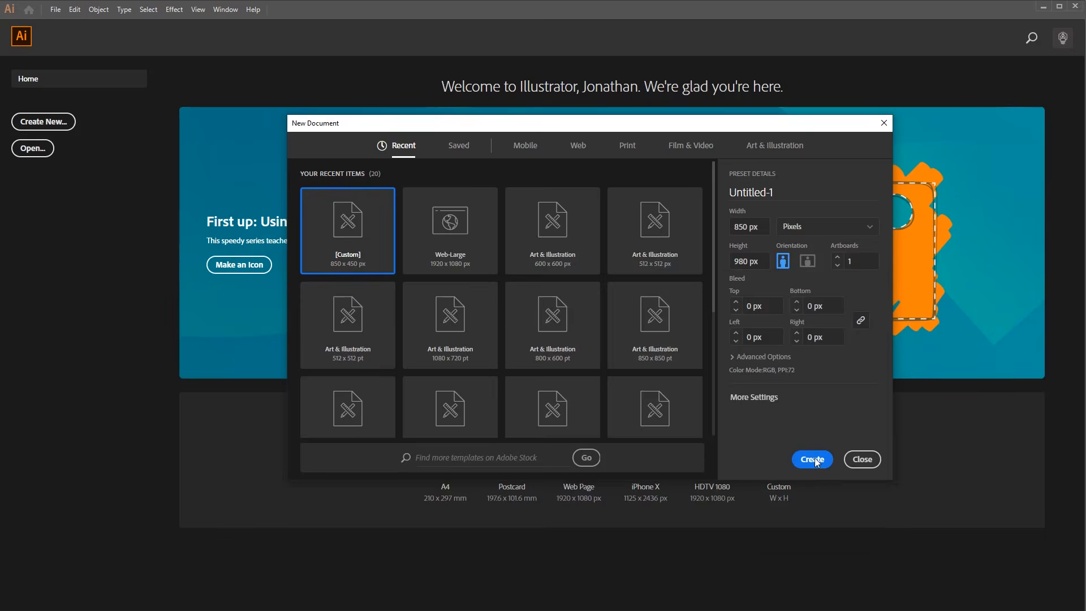
click(813, 460)
scroll(742, 396, up, 1)
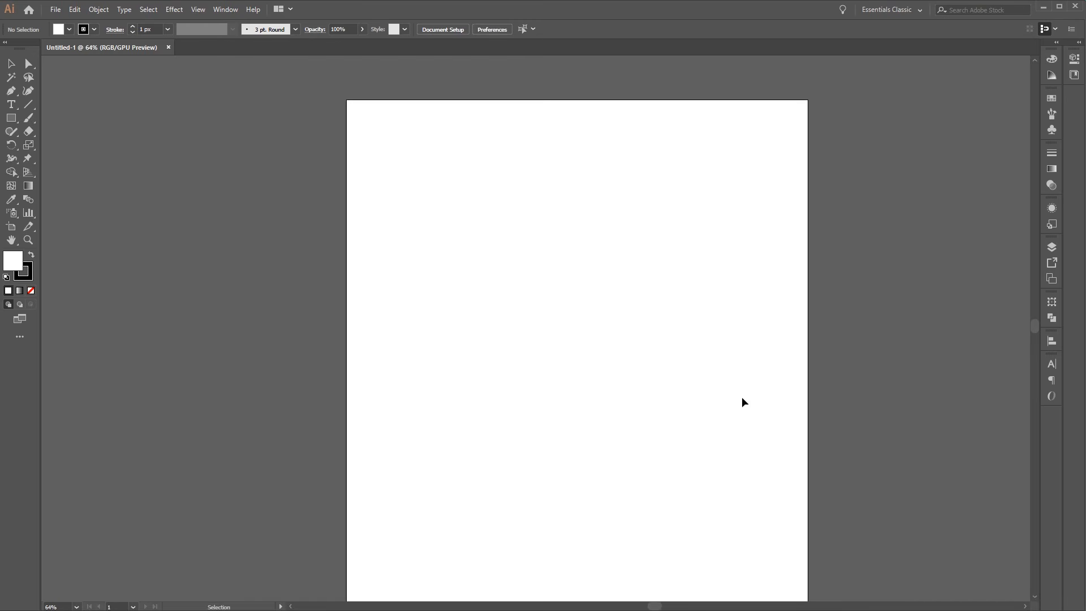
scroll(743, 398, down, 1)
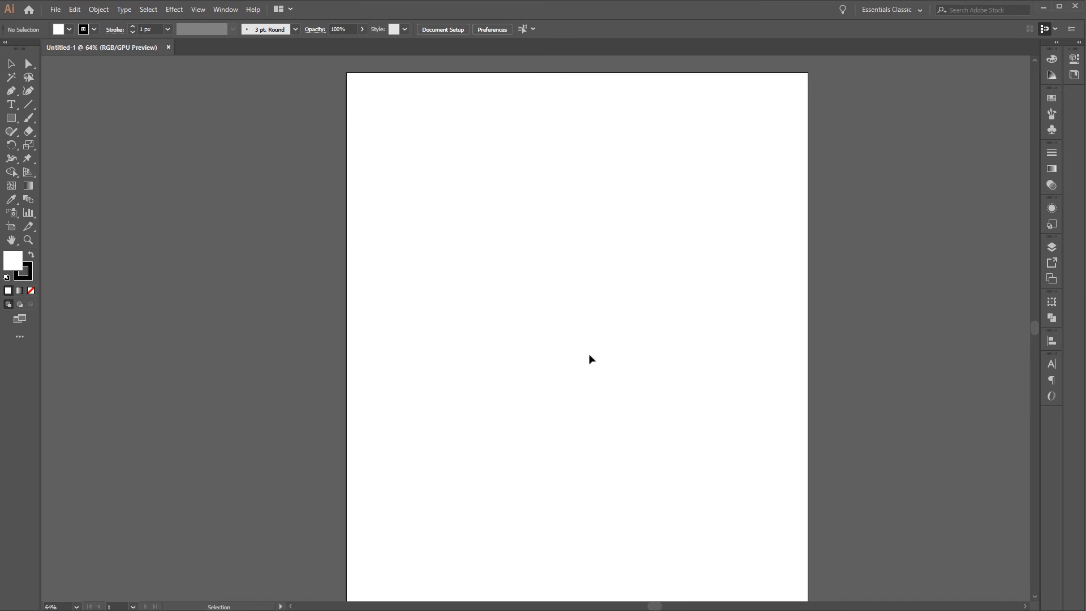
- Show the document grid and turn on Snap to Grid
click(199, 10)
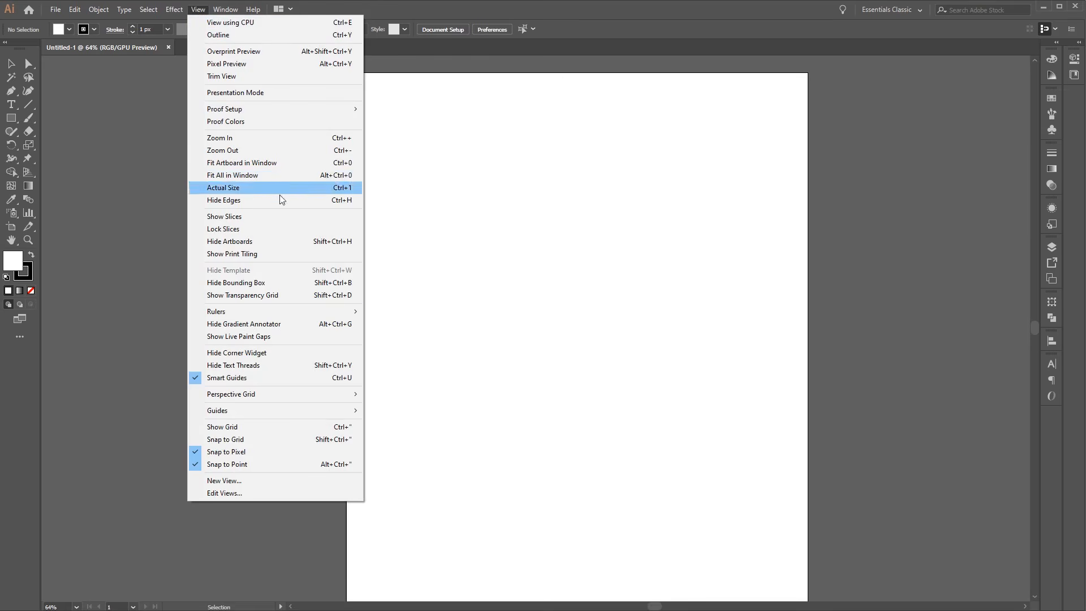
click(283, 427)
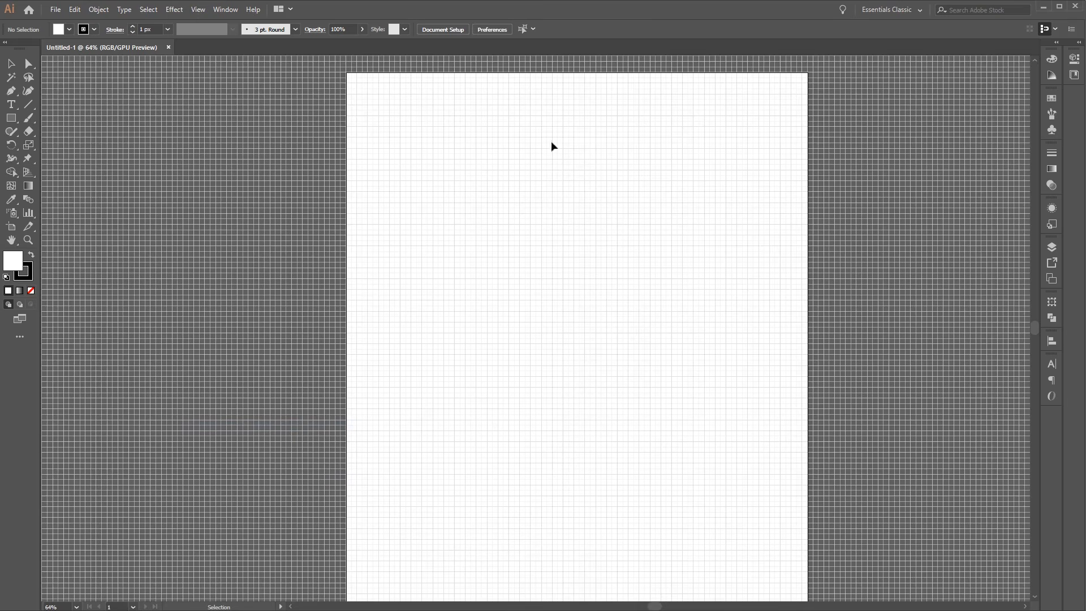
click(198, 10)
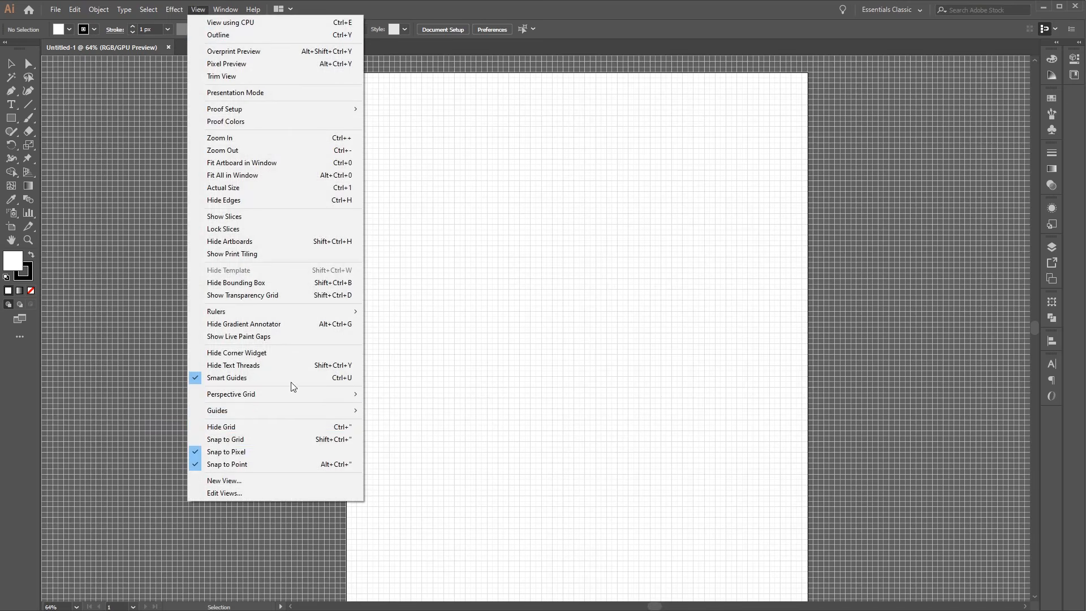
click(286, 440)
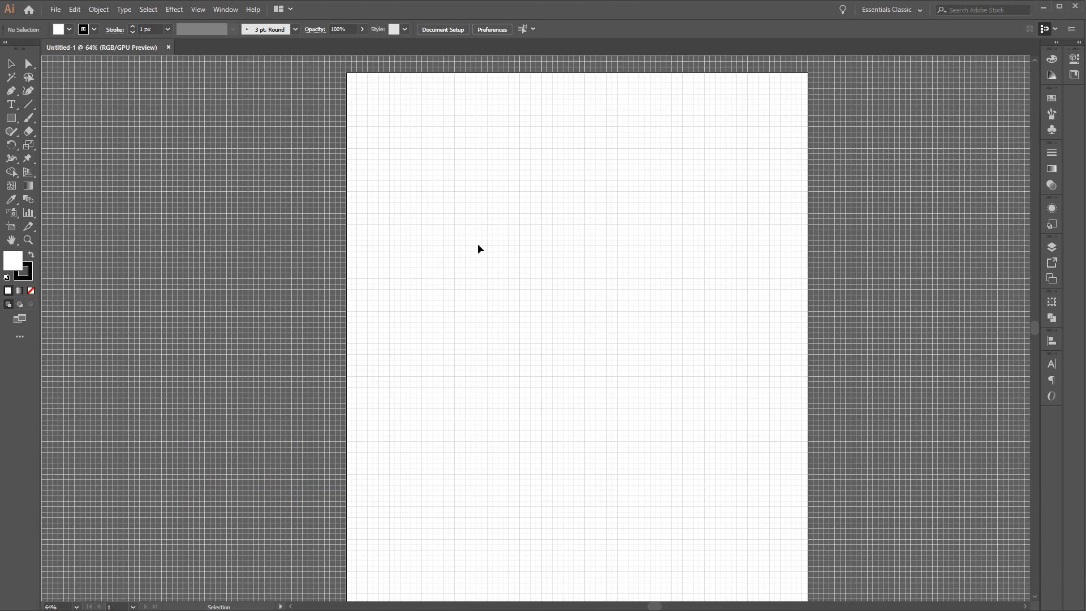
- Confirm the Guides & Grid preferences with a gridline every 10 px and 1 subdivision
click(73, 12)
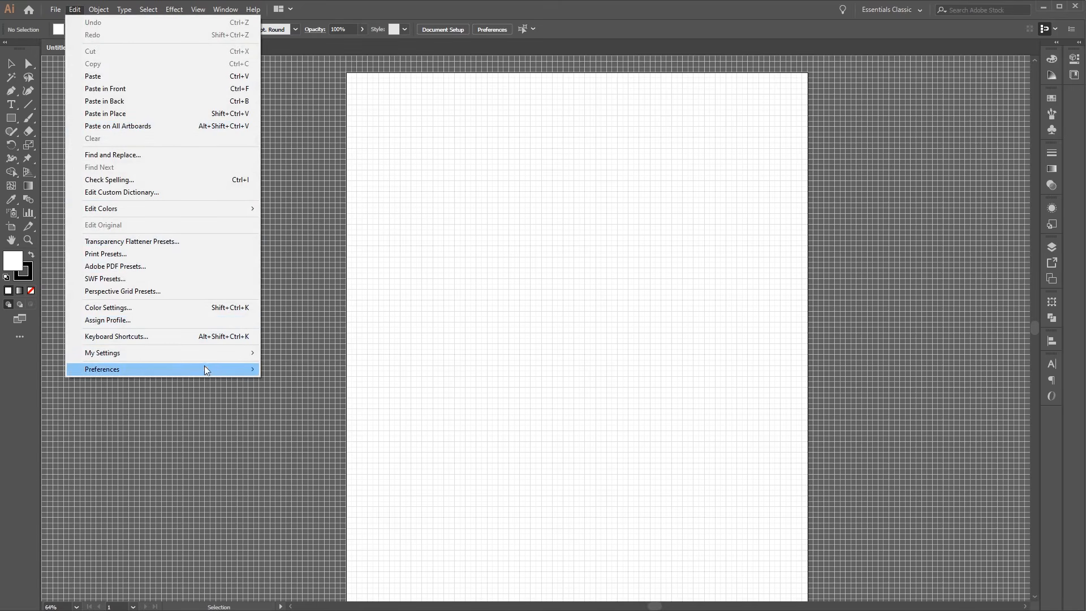
mouse_move(205, 369)
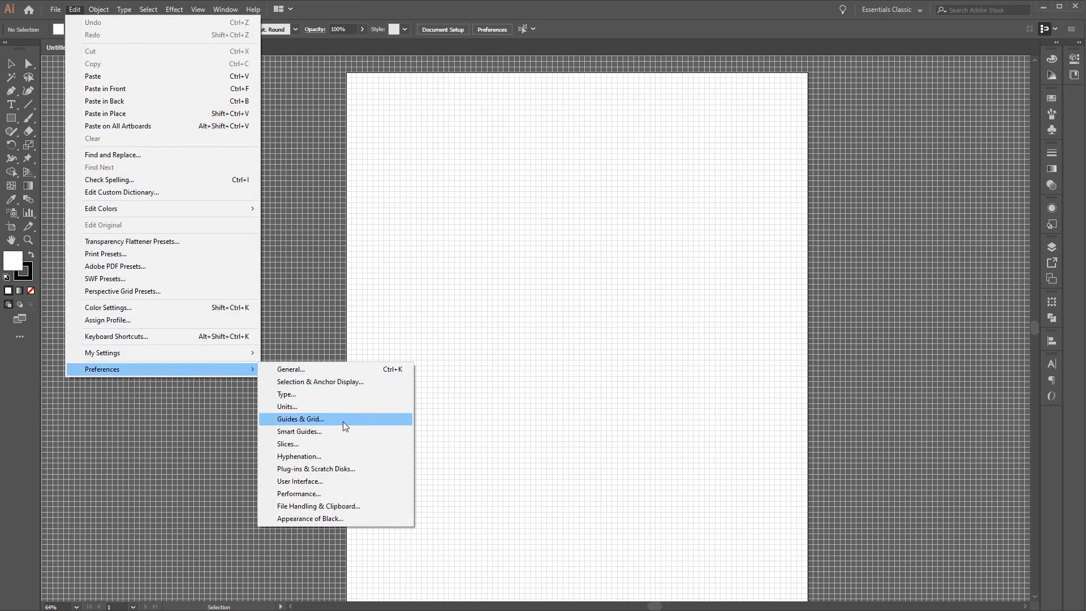
click(315, 421)
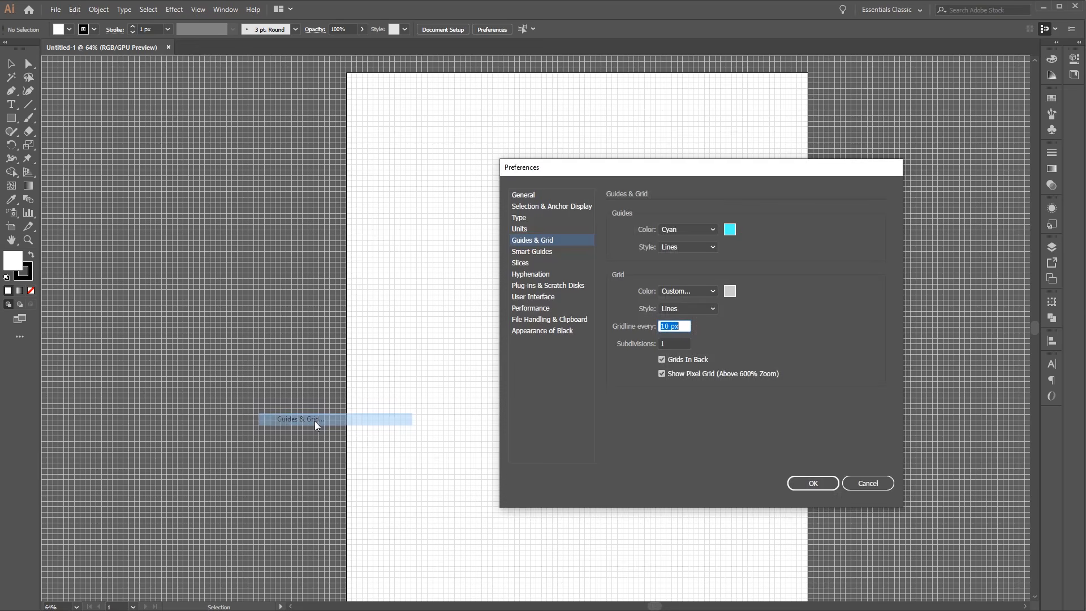
click(684, 326)
drag(683, 326, 658, 326)
click(680, 327)
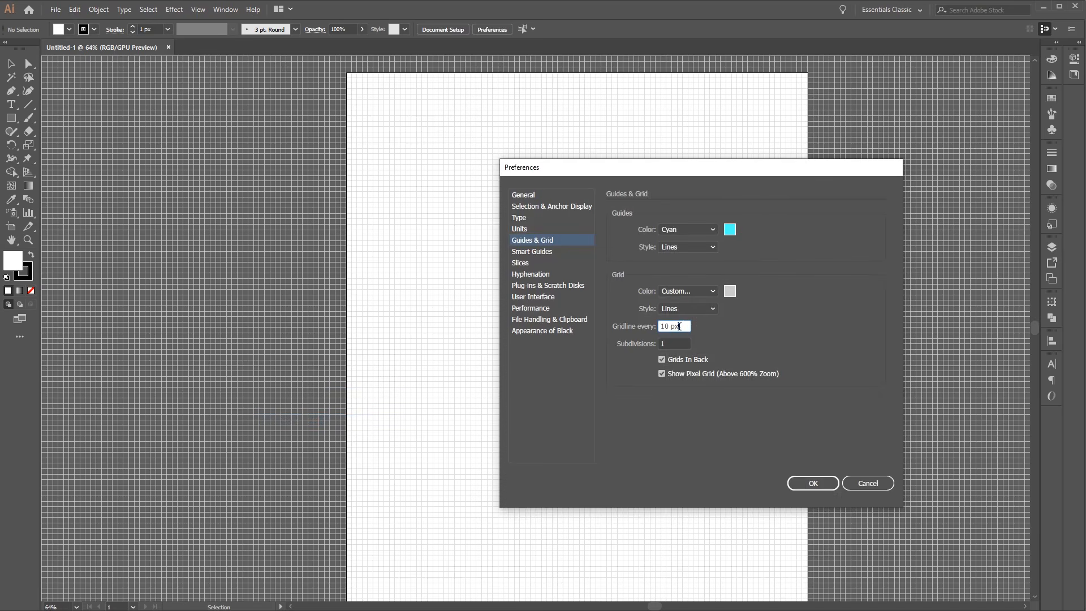
click(814, 484)
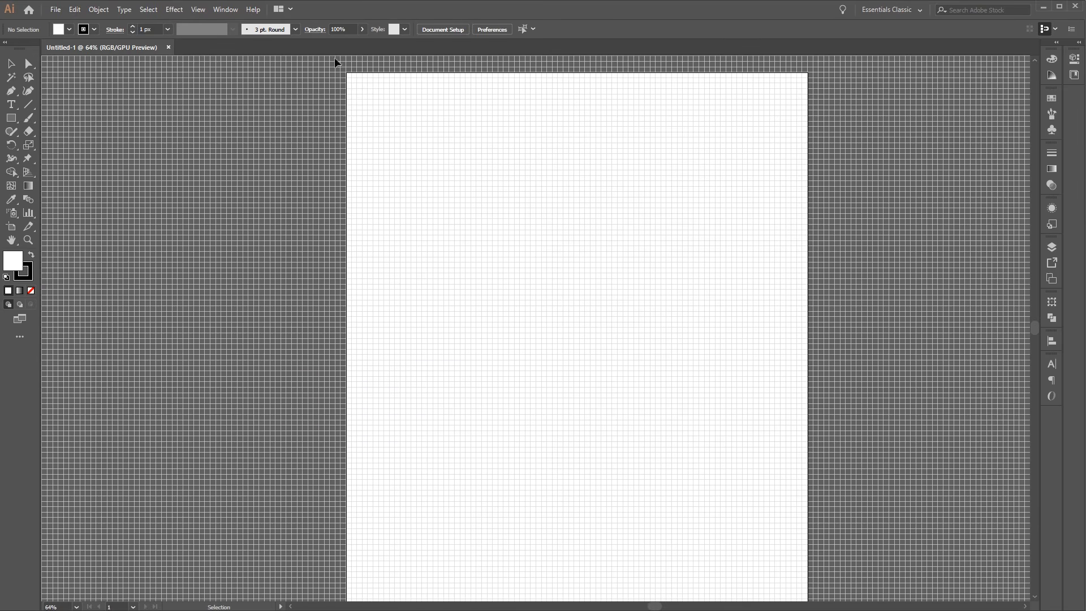
- Display the Info panel and move it beside the artboard's upper part
click(237, 10)
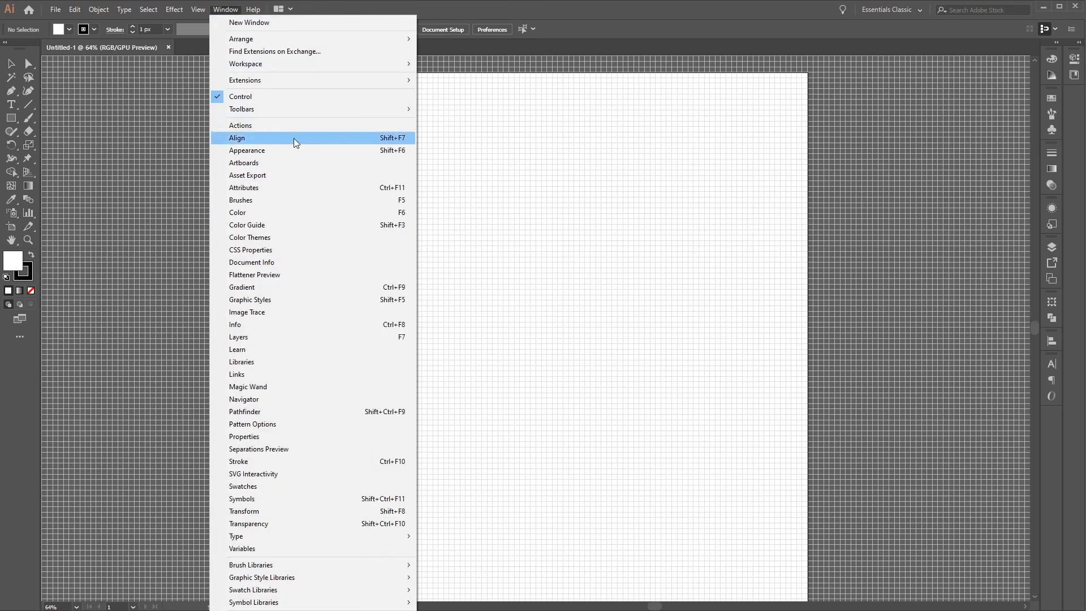
click(315, 326)
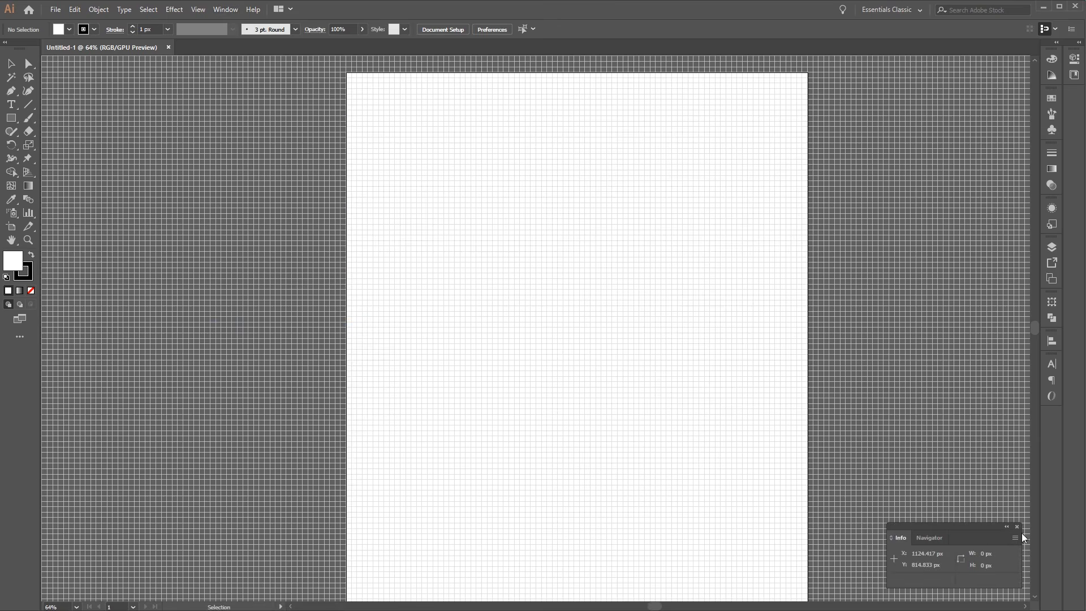
drag(982, 528, 977, 64)
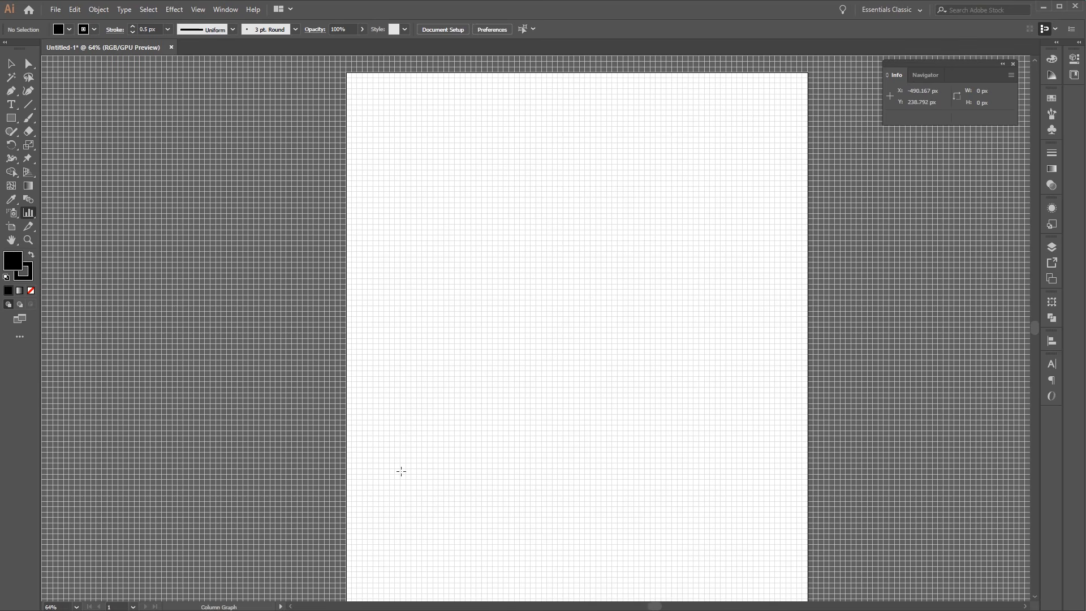
- Set the graph type to Pie with the legend option Legends in Wedges
double_click(29, 213)
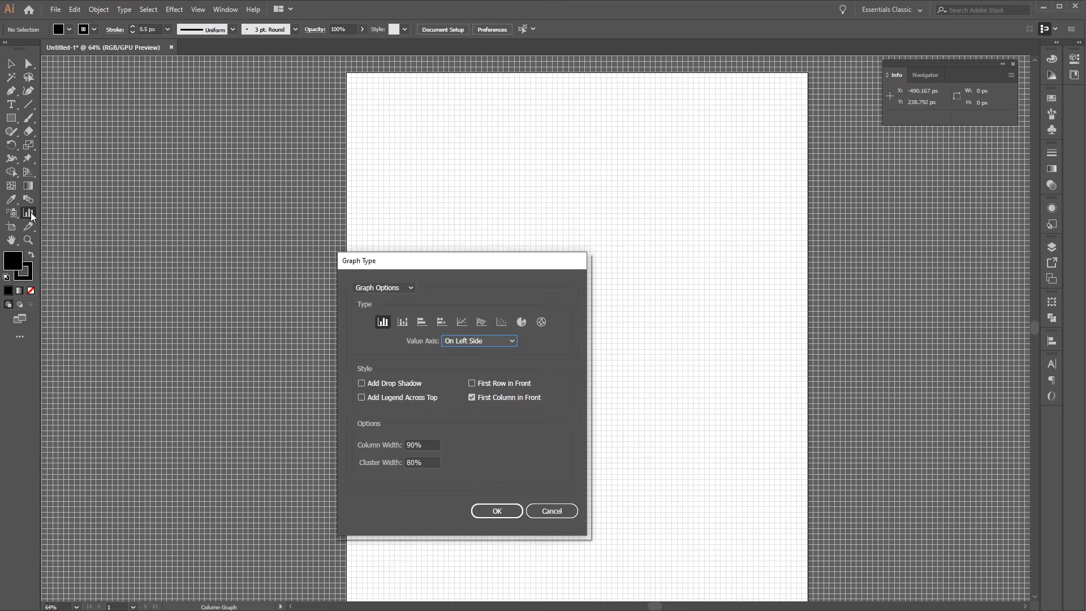
drag(370, 263, 472, 135)
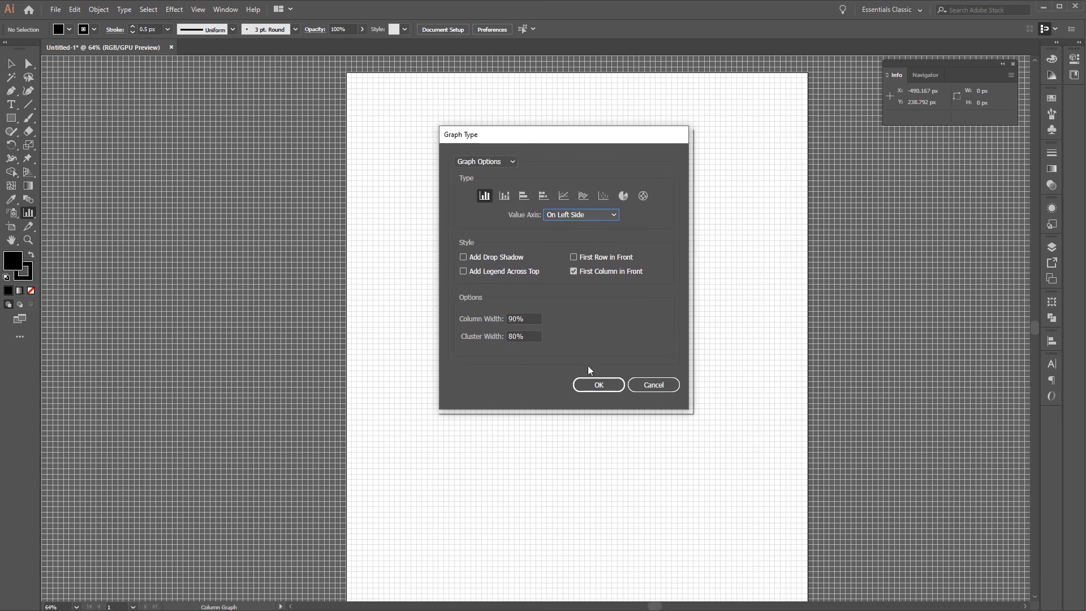
click(625, 196)
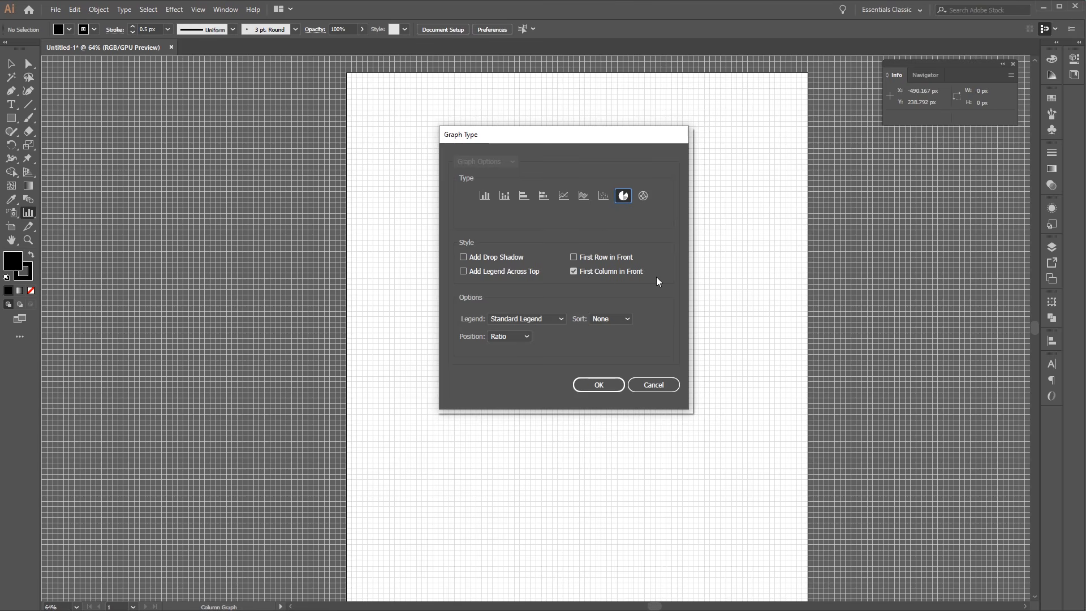
click(561, 320)
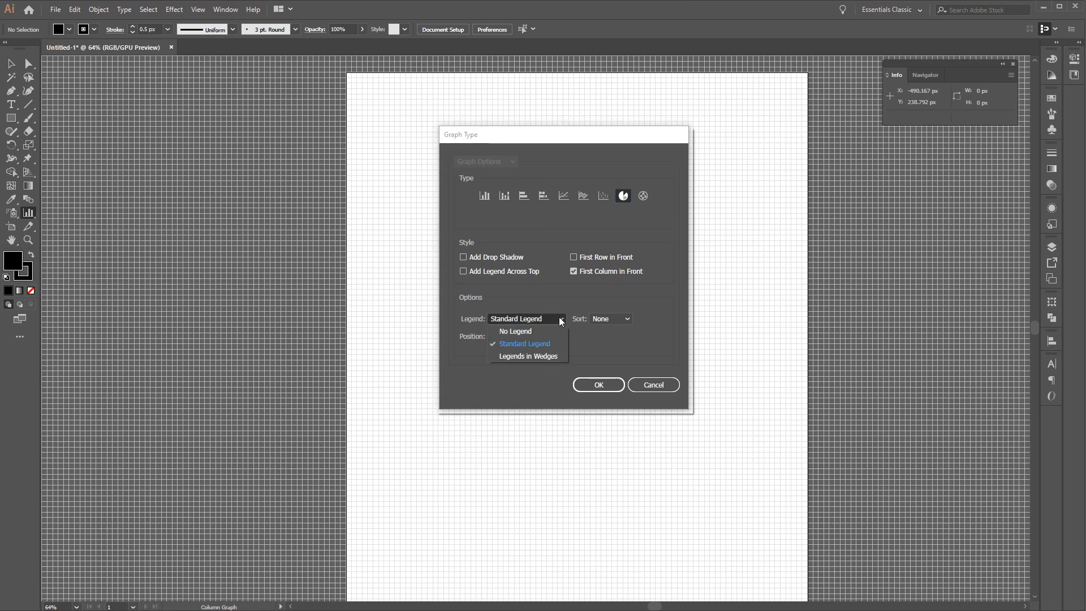
click(541, 356)
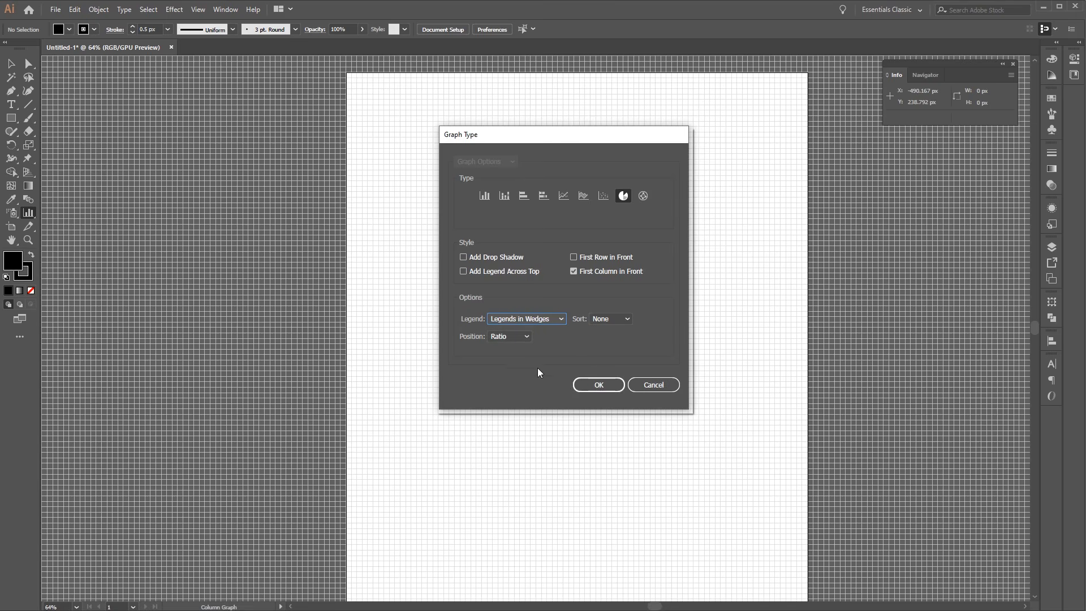
click(603, 388)
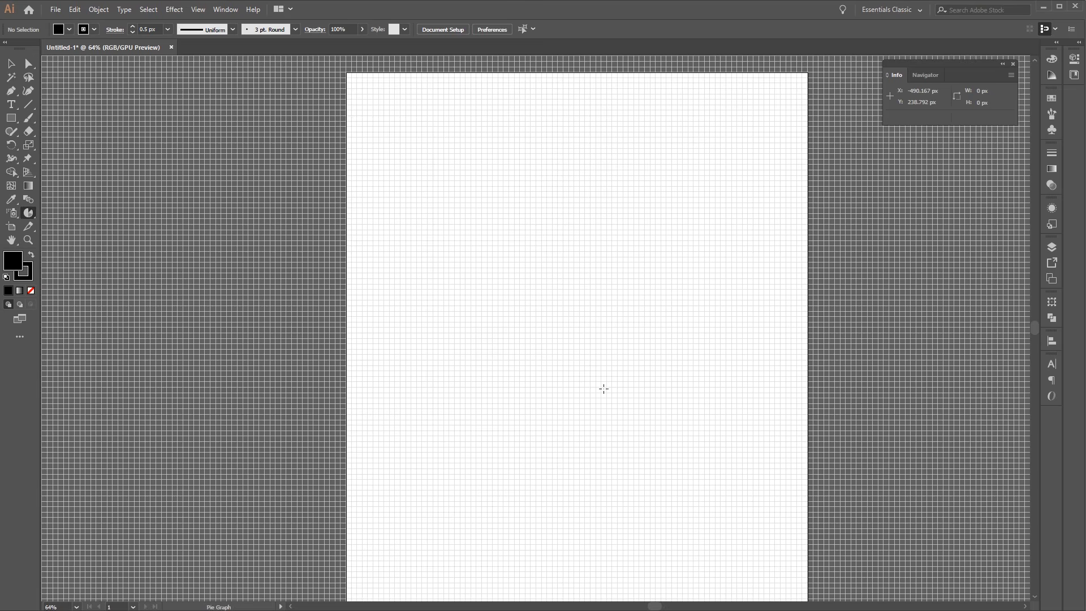
- Create a pie graph on the artboard with a width and height of 450 px
click(550, 283)
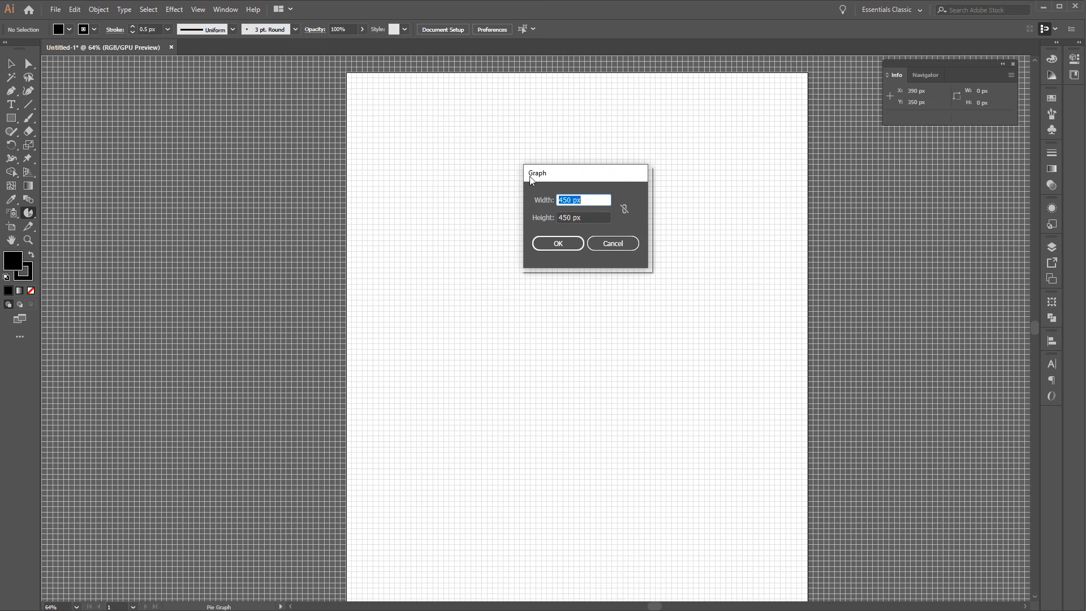
drag(561, 178, 567, 196)
click(600, 219)
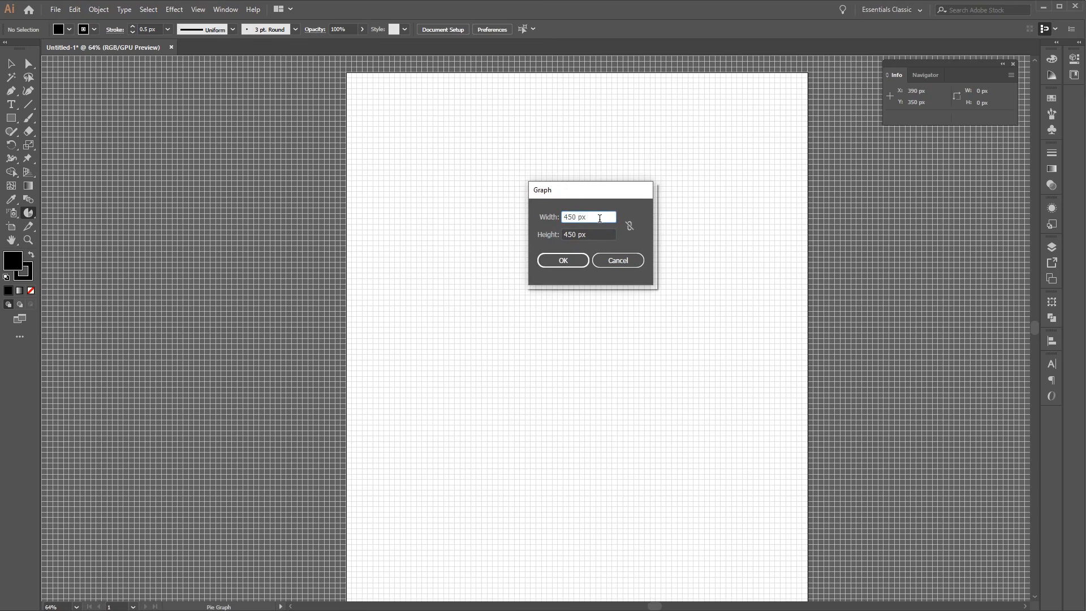
double_click(595, 219)
click(573, 259)
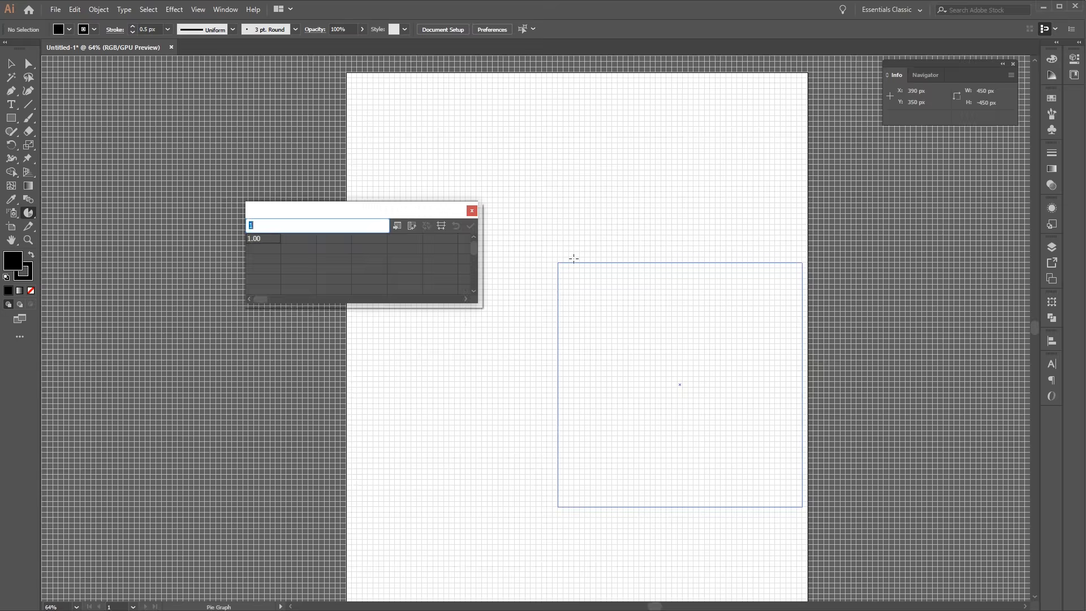
- Enter the wedge labels 15%, 25%, 20% and 40% in the first row of the graph data
drag(392, 211, 567, 146)
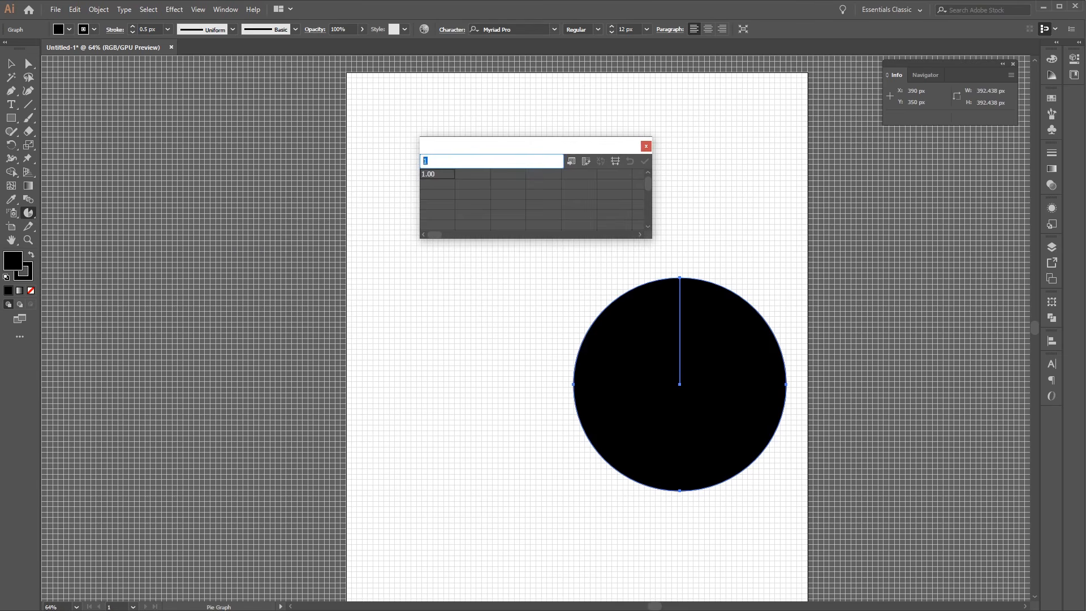
text(15%)
key(Tab)
text(25%)
key(Tab)
text(20%)
key(Tab)
text(40%)
key(Tab)
- Enter the values 15, 25, 20 and 40 in the second data row and apply them to the pie graph
click(440, 182)
text(15)
key(Tab)
text(25)
key(Tab)
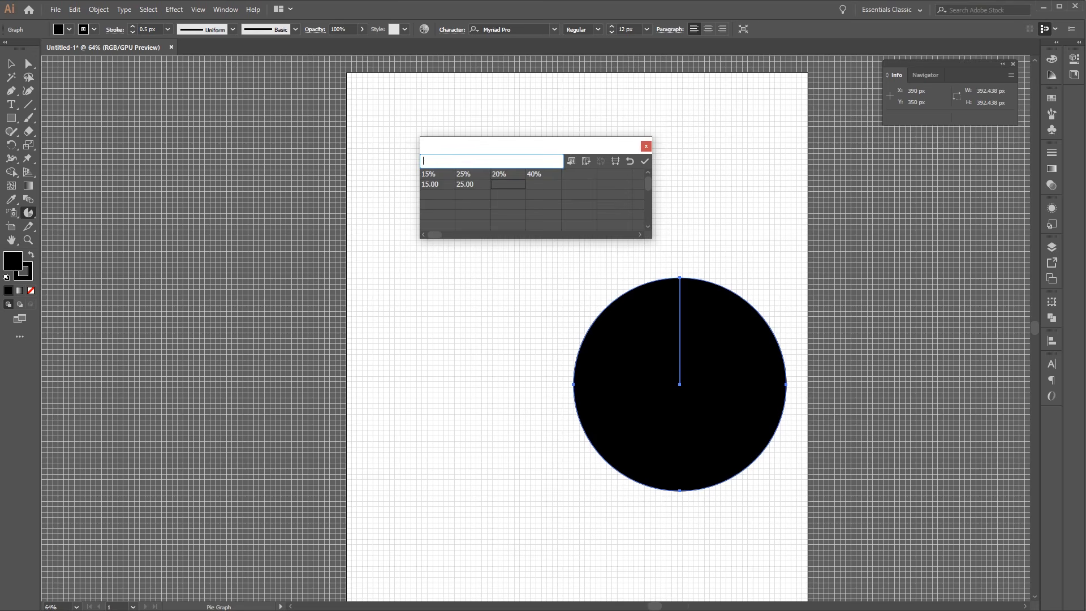
text(20)
key(Tab)
text(40)
key(Tab)
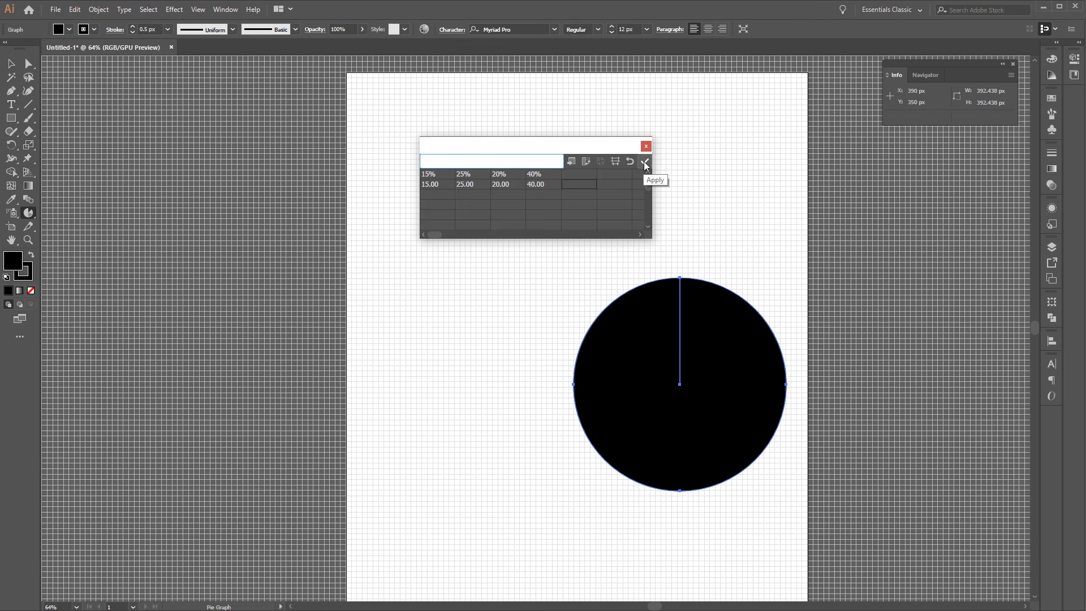
click(645, 163)
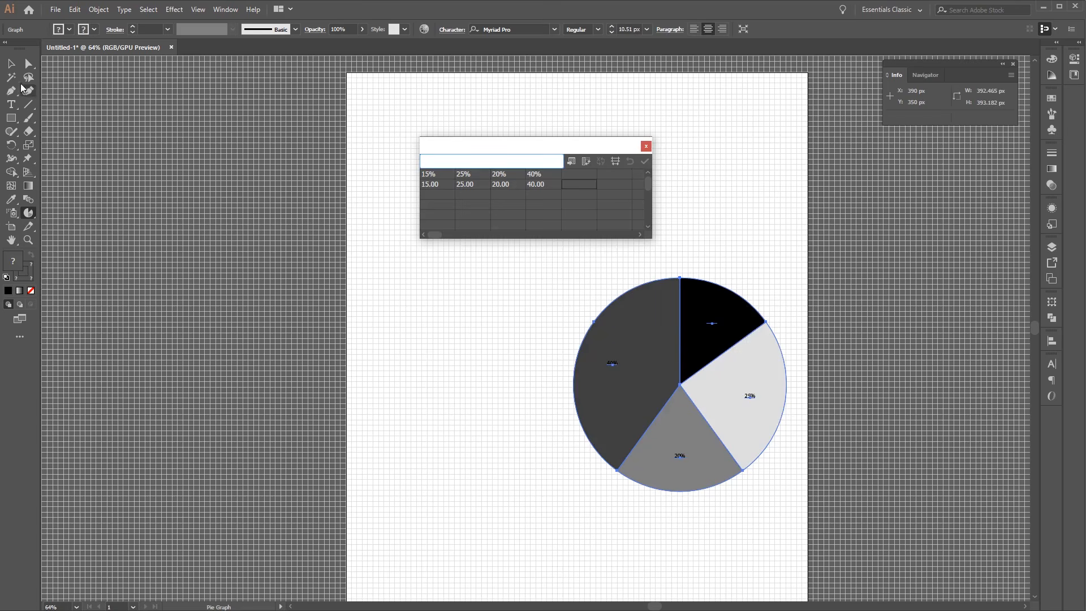
- Move the pie graph to about X 278 px, Y 317 px and close its data window
click(11, 64)
drag(651, 317, 574, 283)
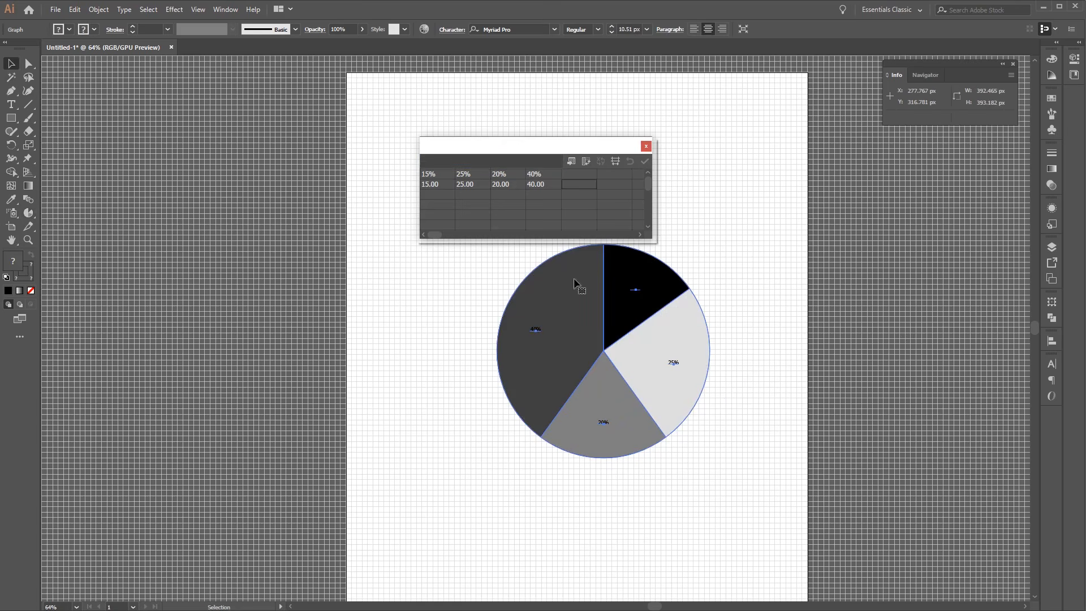
click(646, 146)
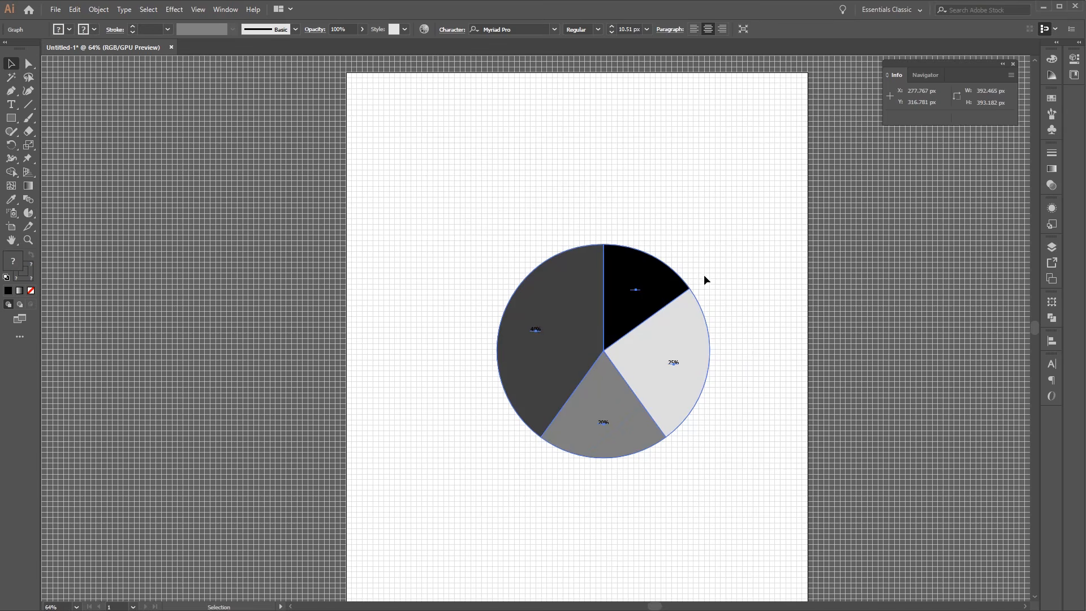
- Select only the black 15% wedge of the pie graph and display its Appearance settings
key(ctrl+plus)
key(ctrl+plus)
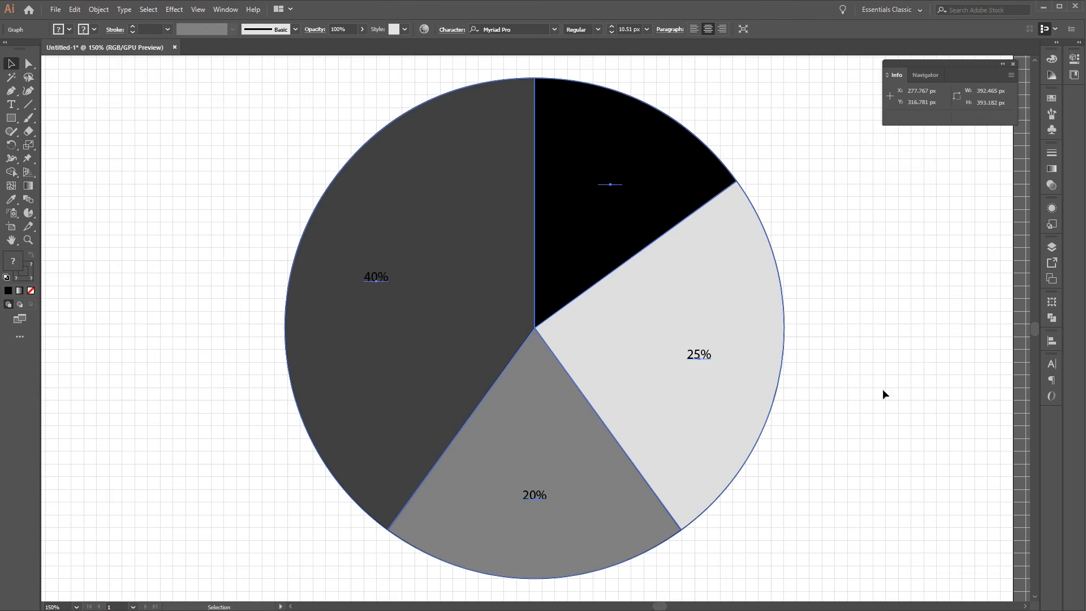
click(848, 351)
scroll(822, 279, right, 3)
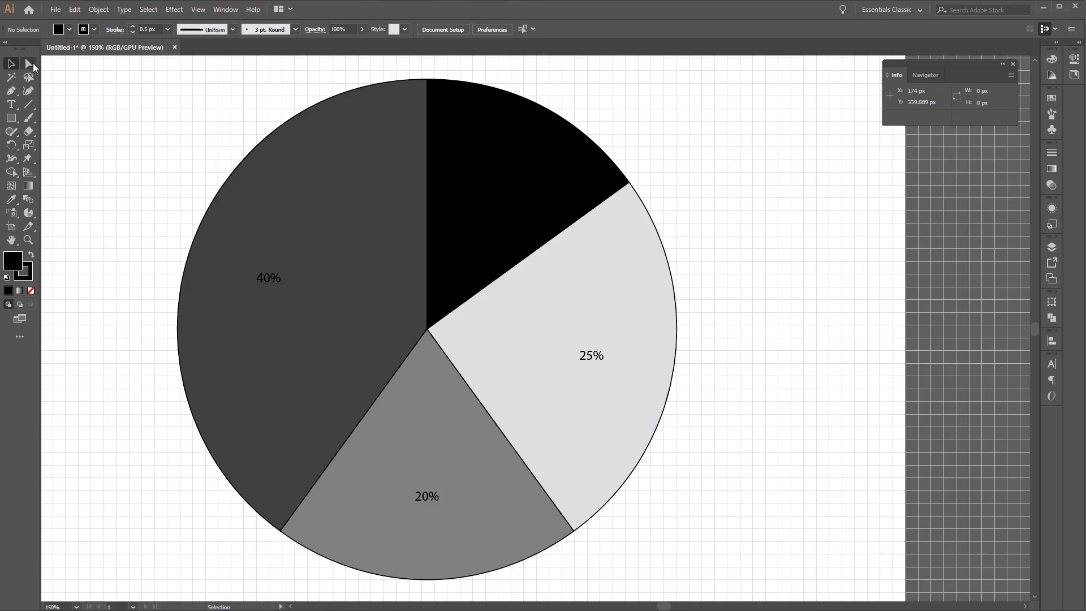
click(32, 66)
click(548, 213)
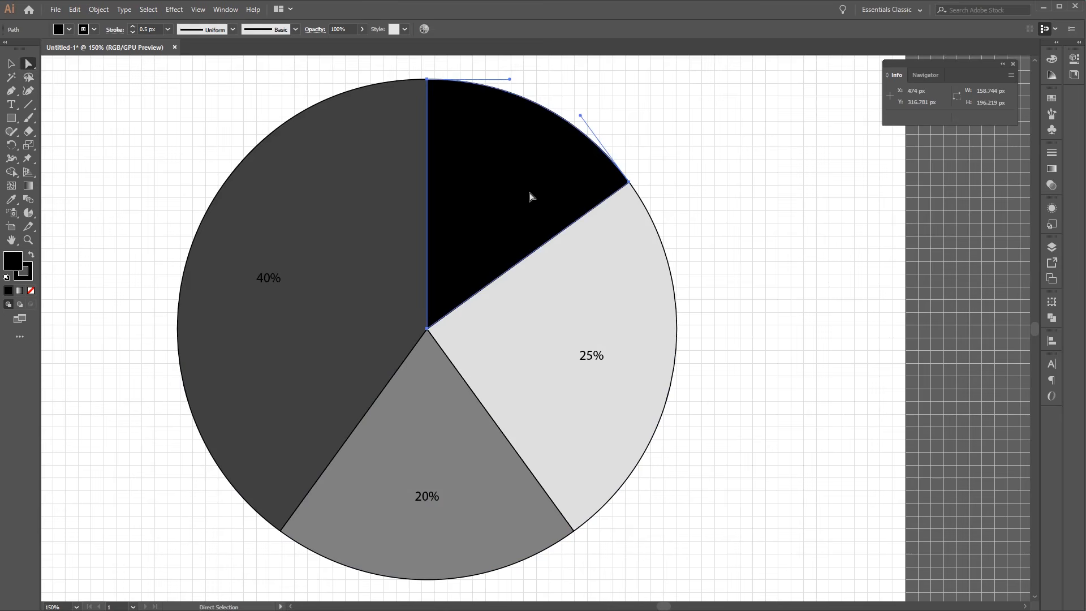
click(220, 10)
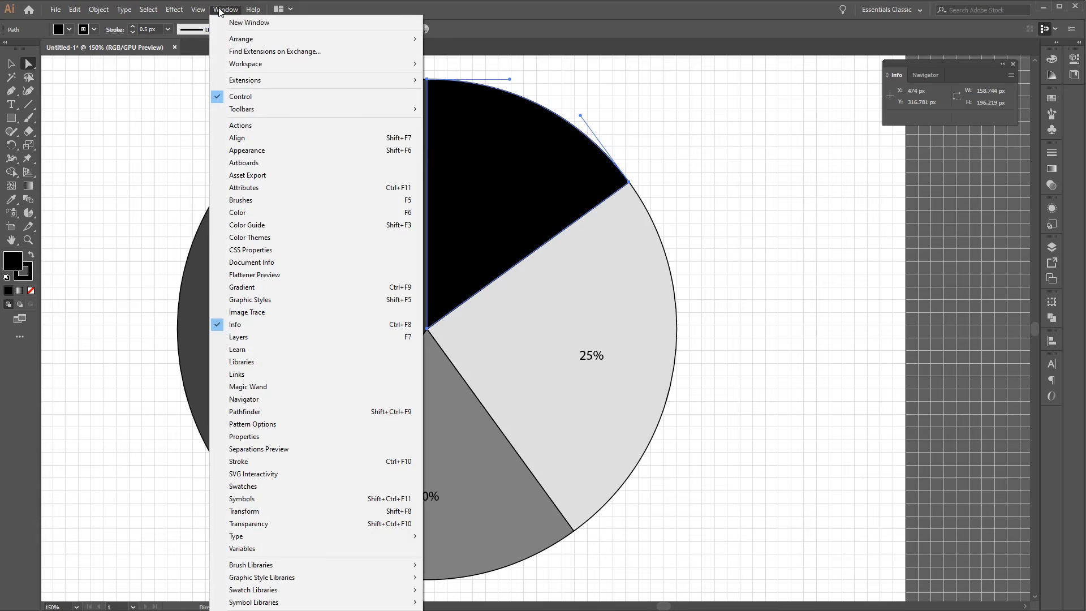
click(299, 151)
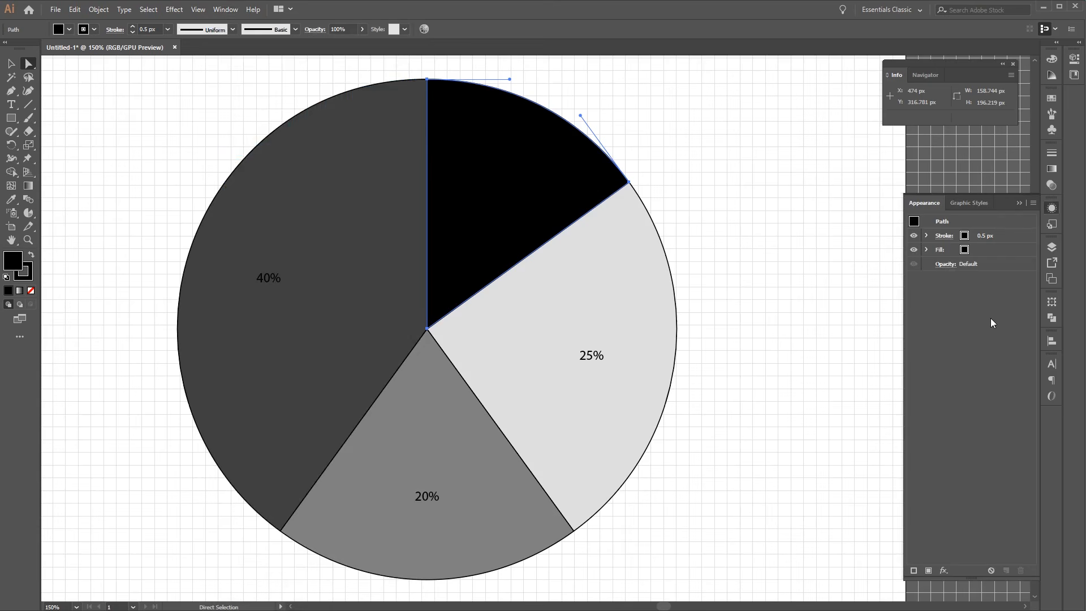
- Remove the stroke from the 15% wedge
click(94, 30)
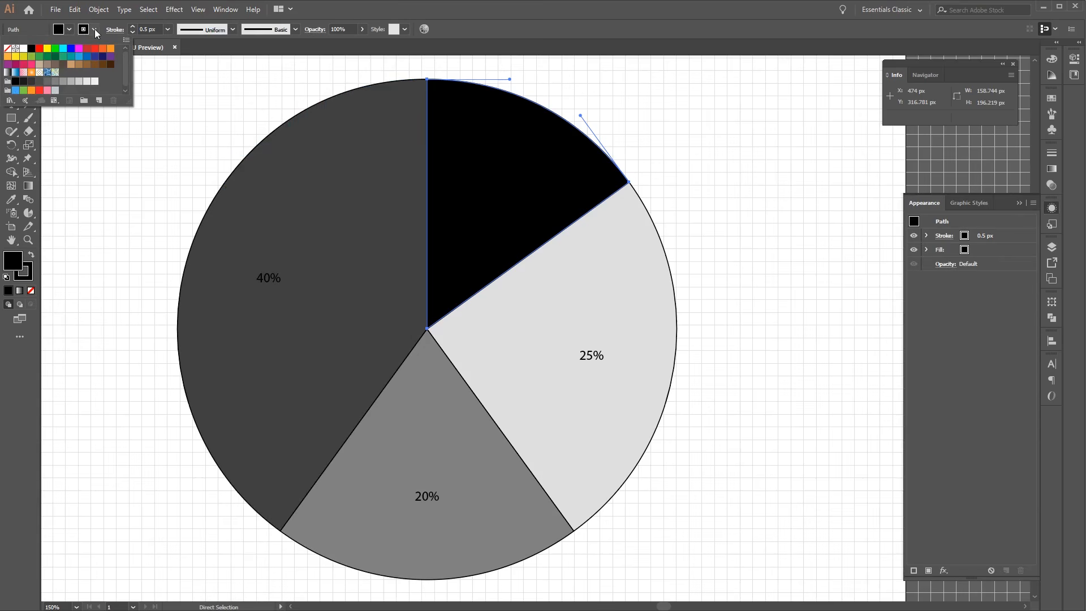
click(8, 50)
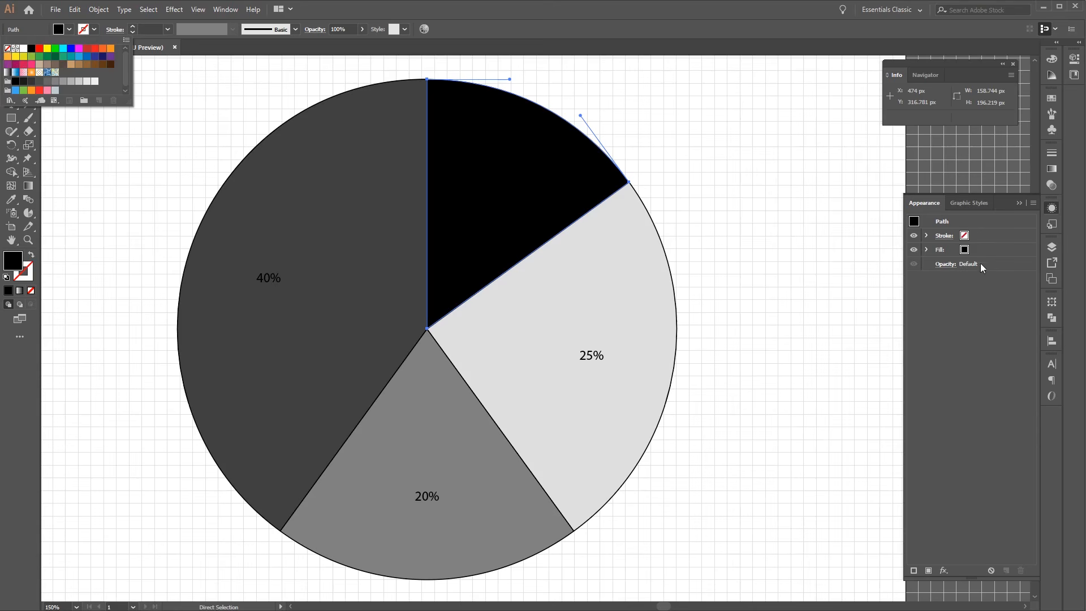
click(973, 250)
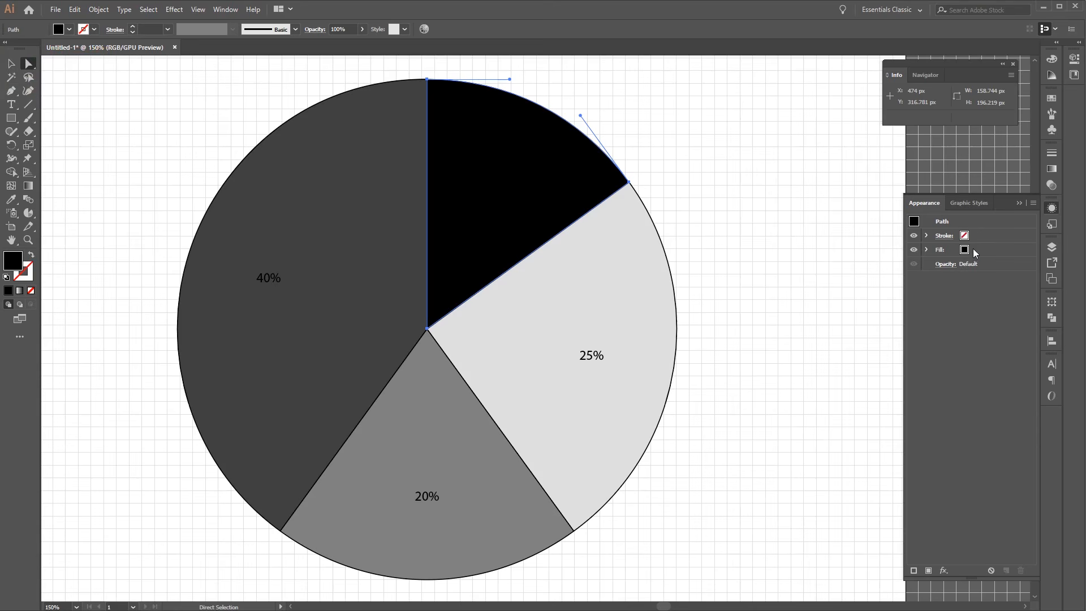
- Set the 15% wedge's fill color to R 255, G 190, B 123
click(965, 250)
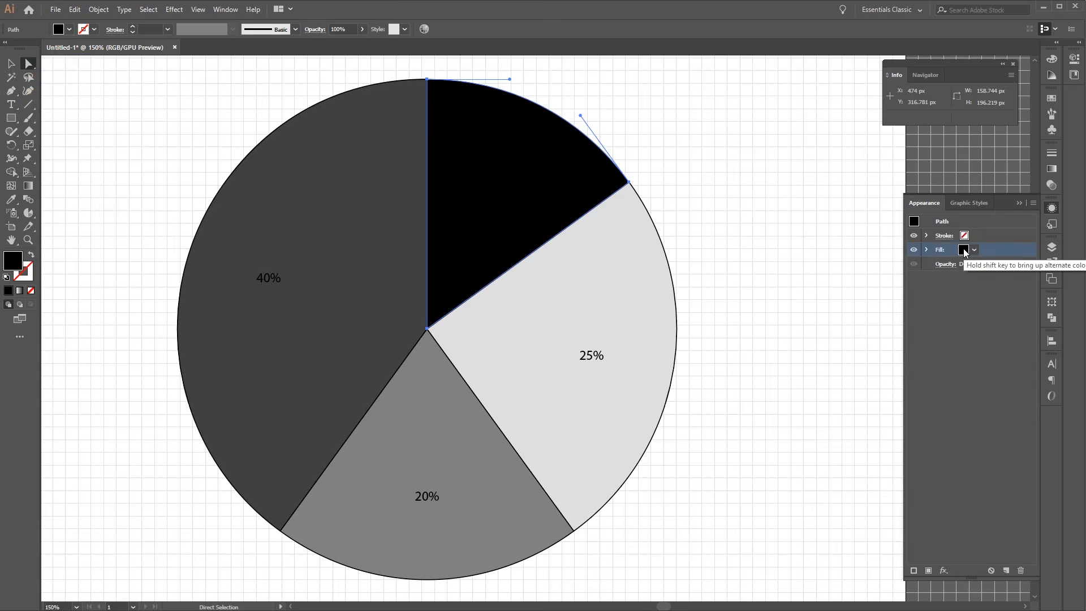
click(964, 250)
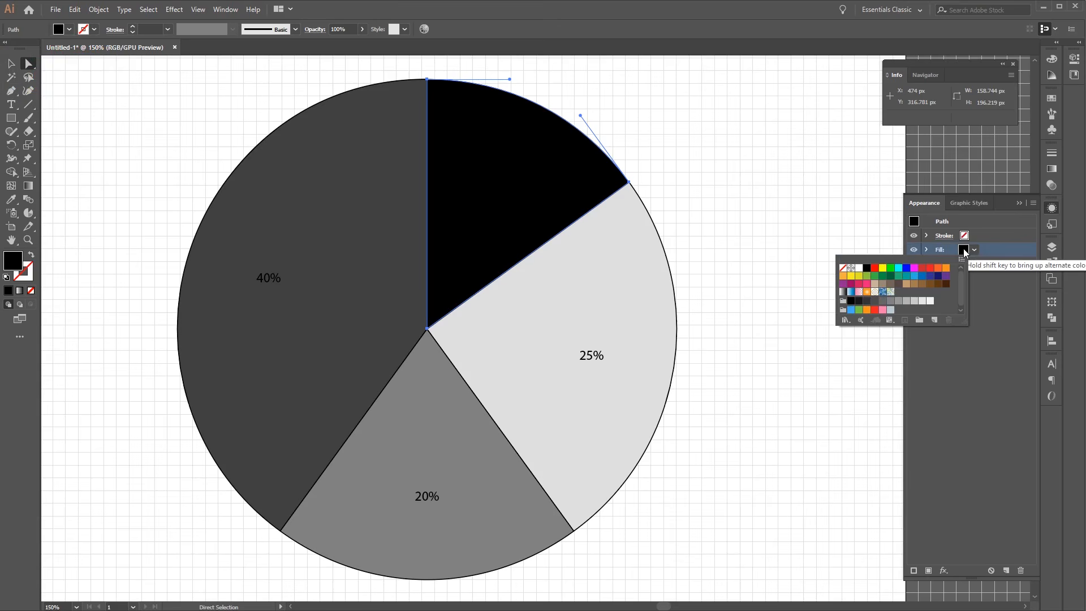
click(9, 262)
double_click(9, 262)
drag(702, 208, 703, 185)
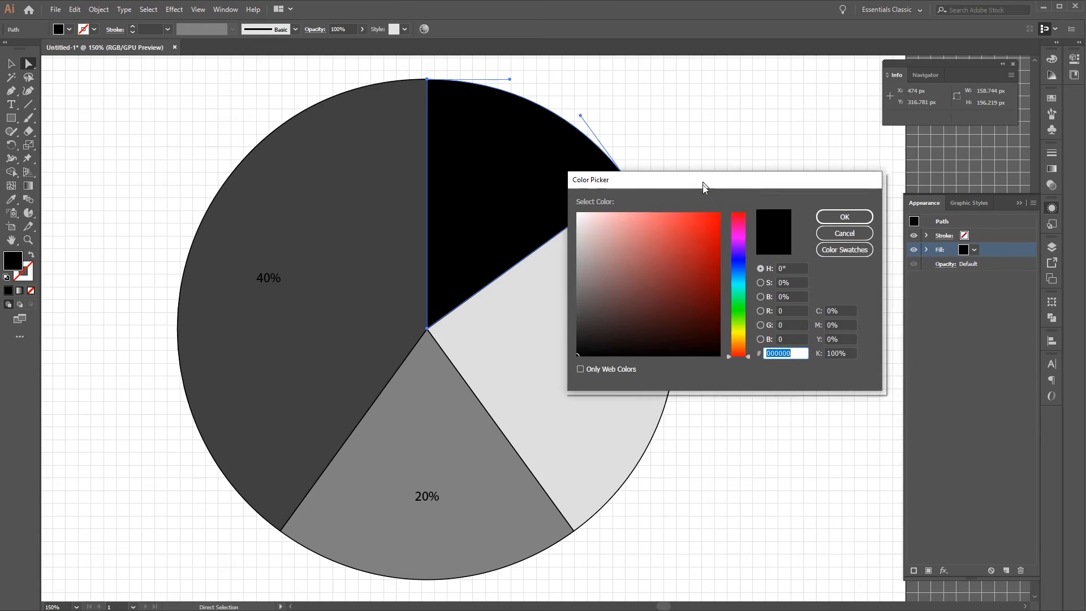
click(788, 312)
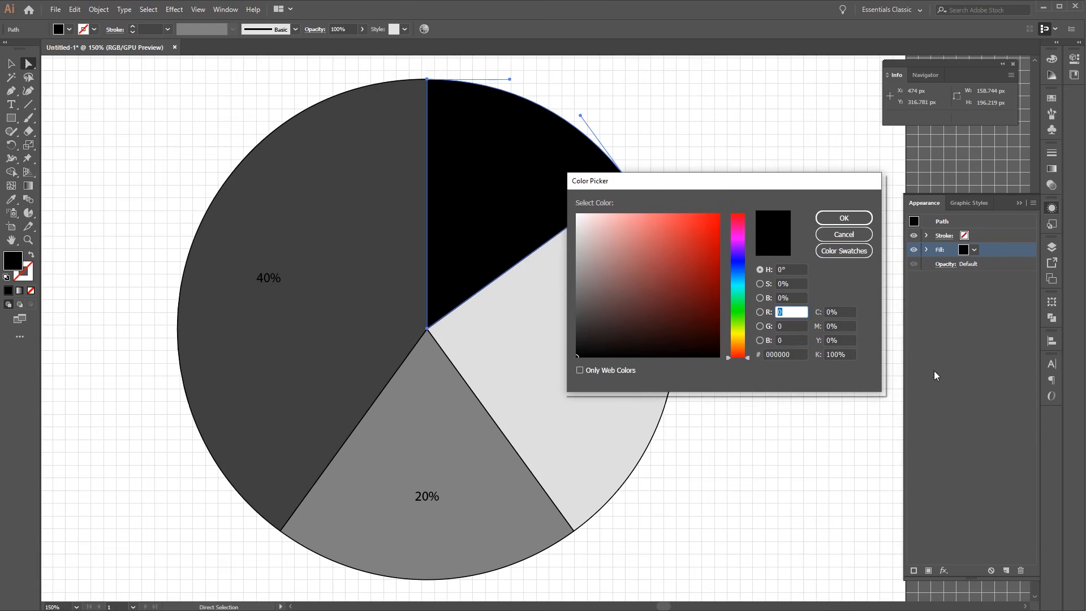
text(255)
key(Tab)
text(190)
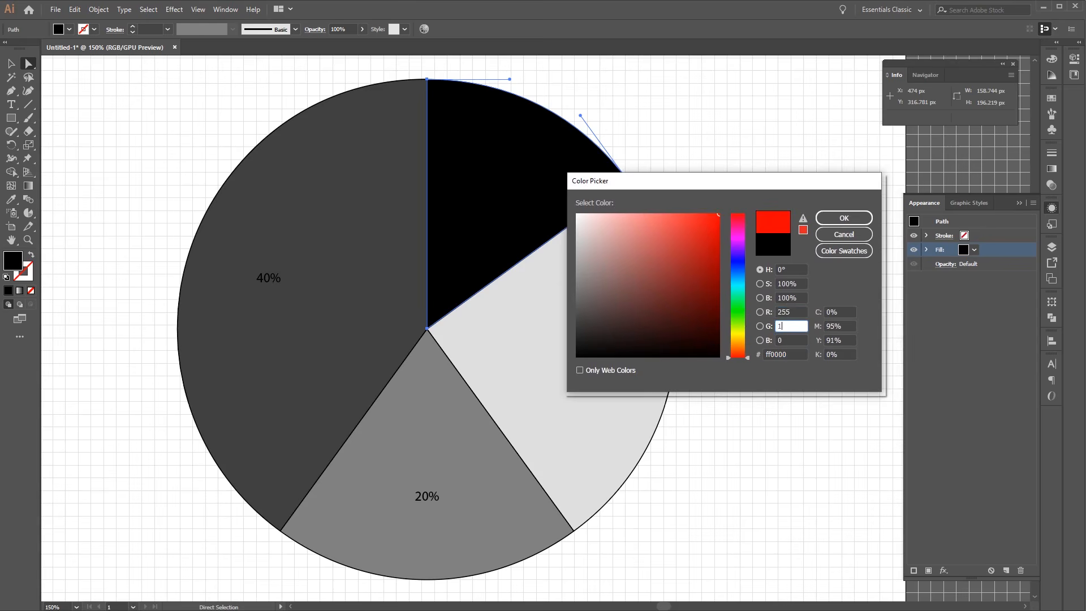
key(Tab)
text(123)
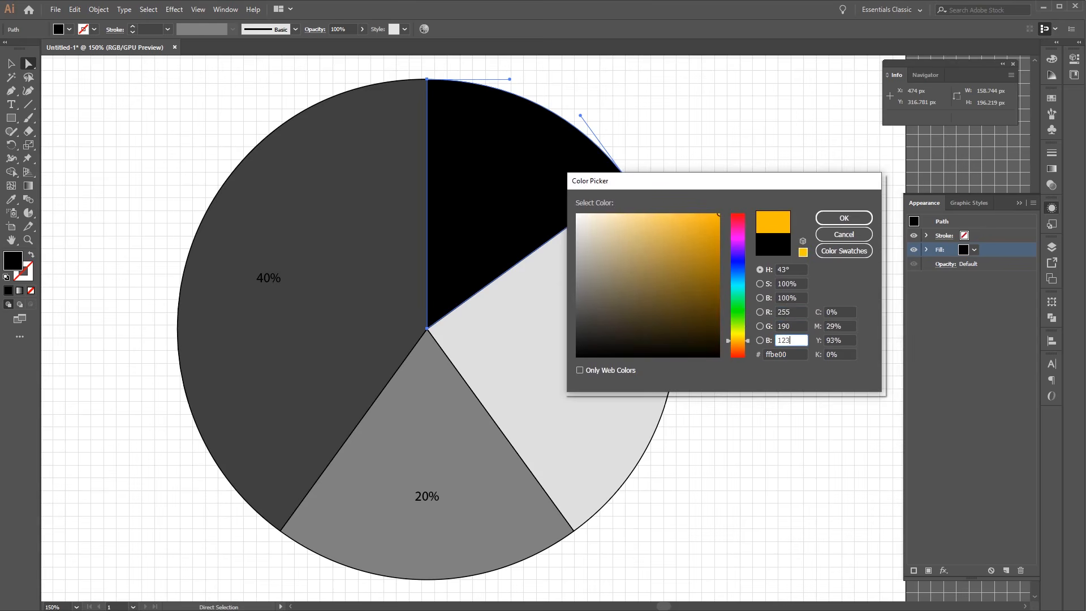
key(Tab)
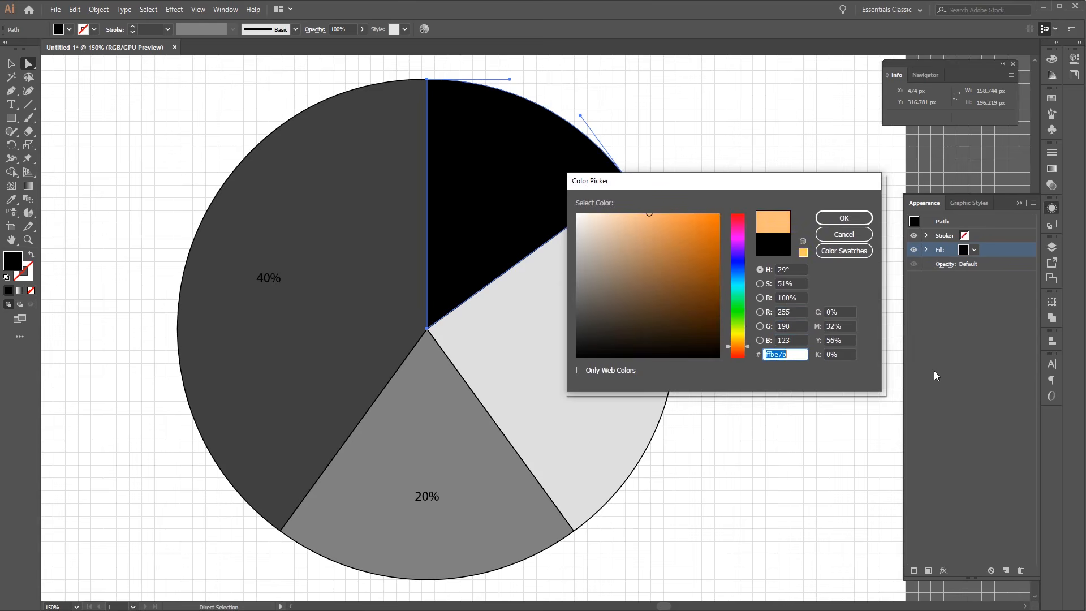
click(844, 217)
- Apply a Transform effect to the 15% wedge's orange fill with a vertical move of -1 px and 15 copies
scroll(830, 290, up, 2)
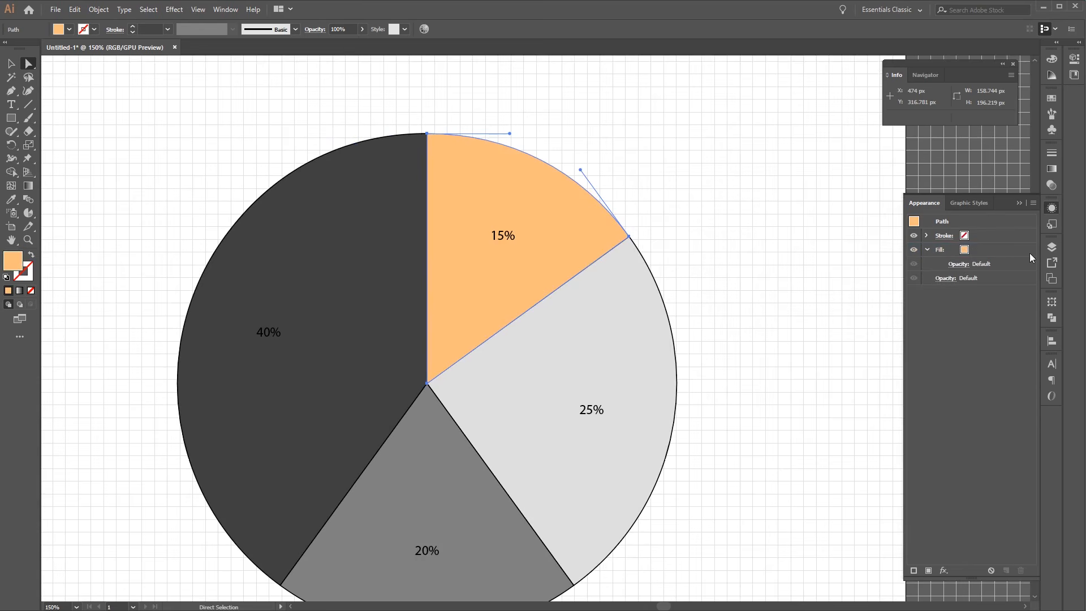
click(1012, 251)
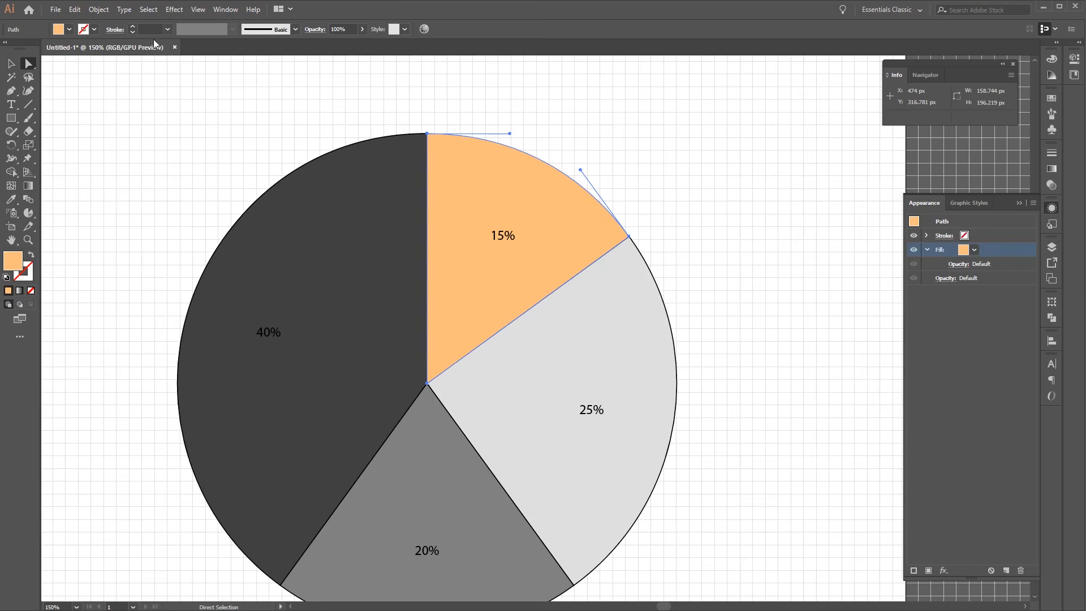
click(173, 10)
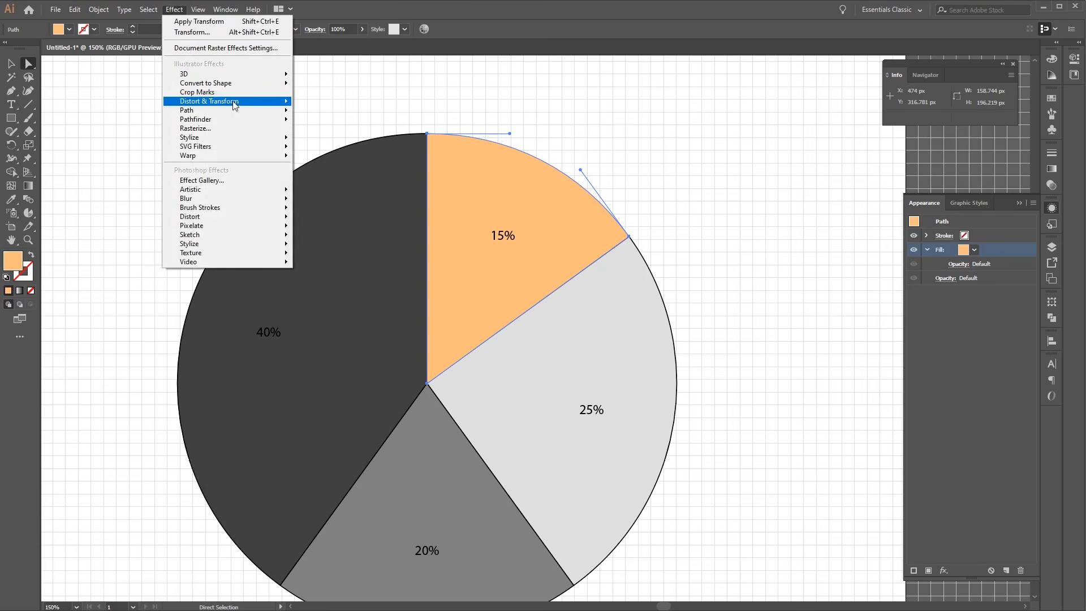
mouse_move(233, 102)
click(375, 141)
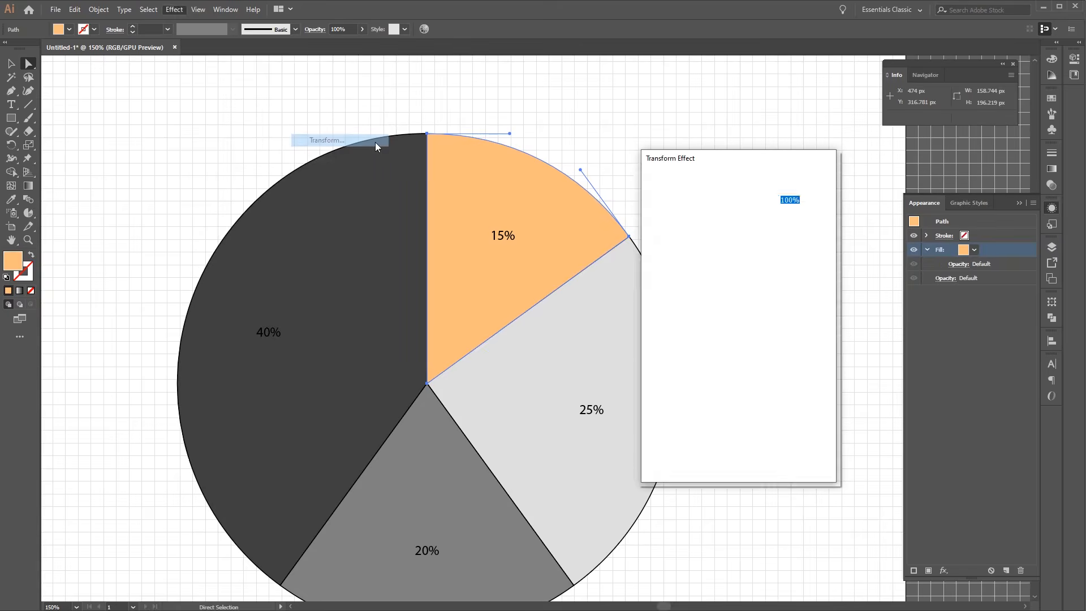
drag(797, 278, 654, 274)
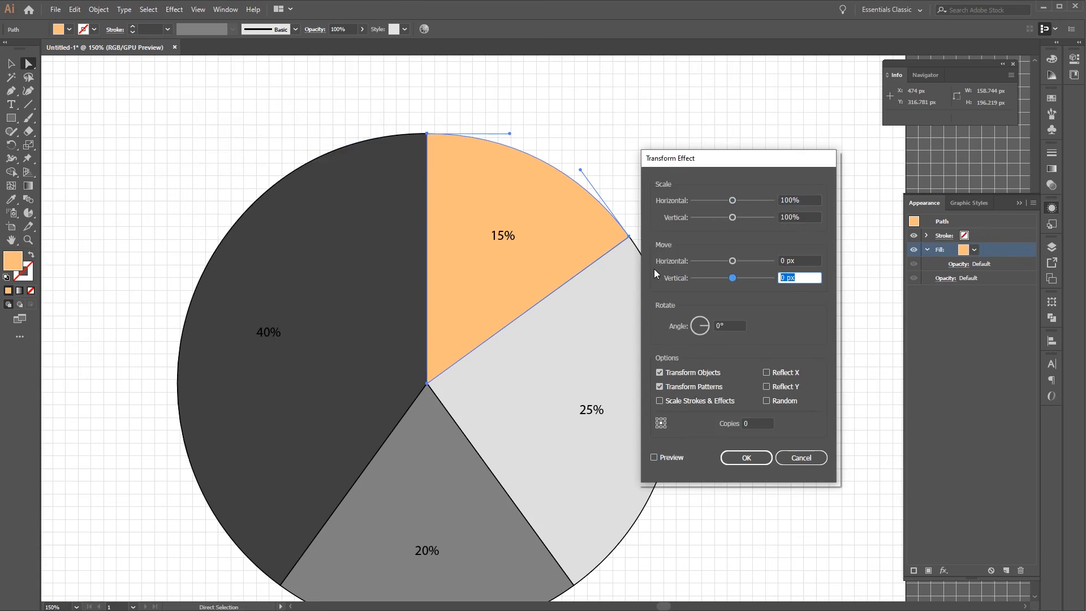
text(-1)
click(764, 425)
text(15)
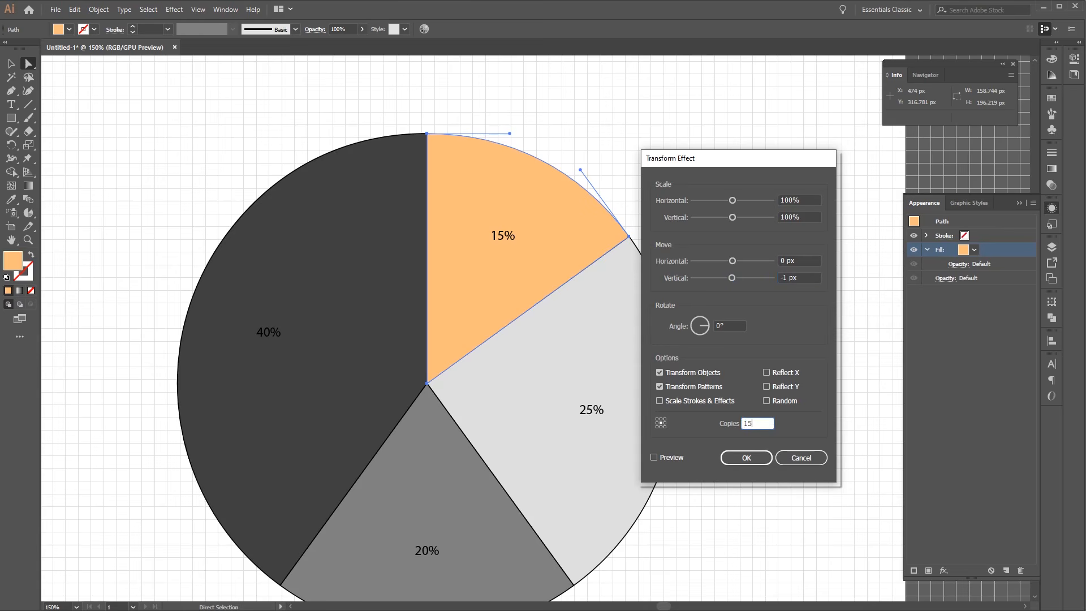
click(755, 457)
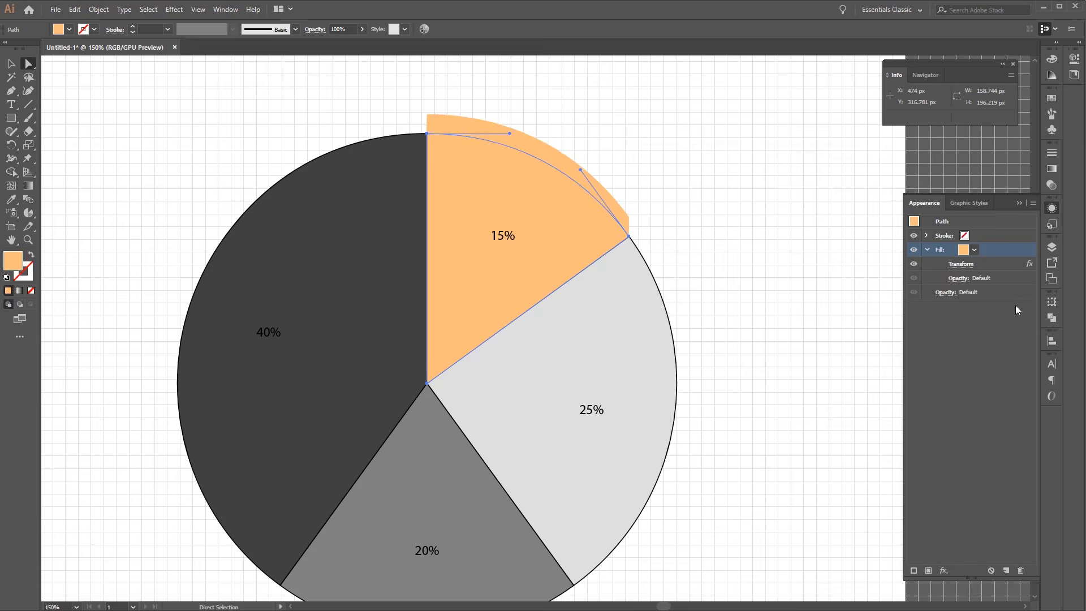
- Add a second fill above the orange one on the 15% wedge and color it R 255, G 223, B 153
click(927, 249)
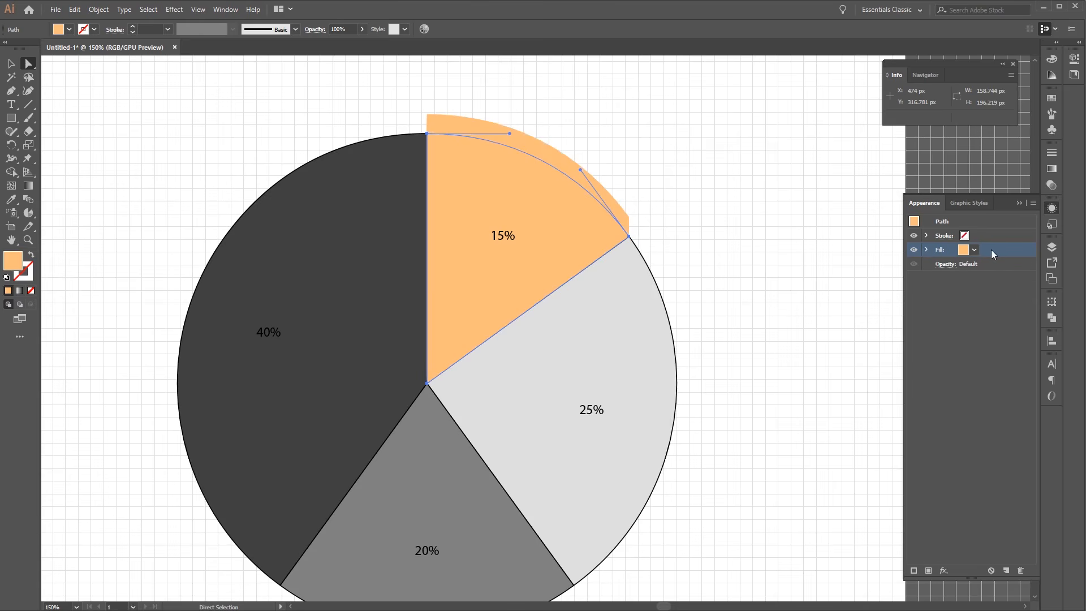
click(928, 570)
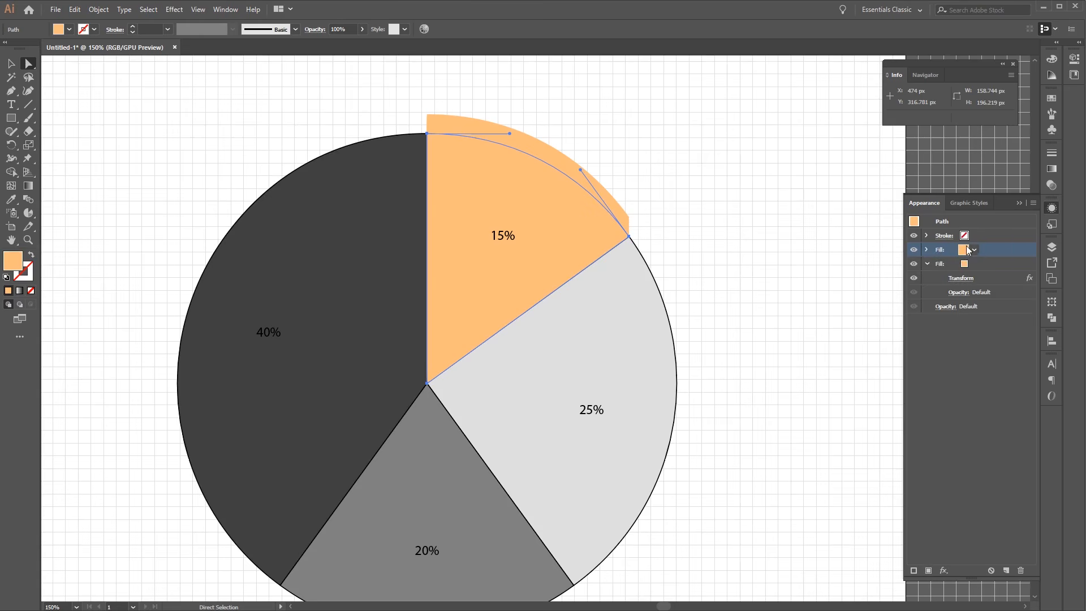
double_click(14, 260)
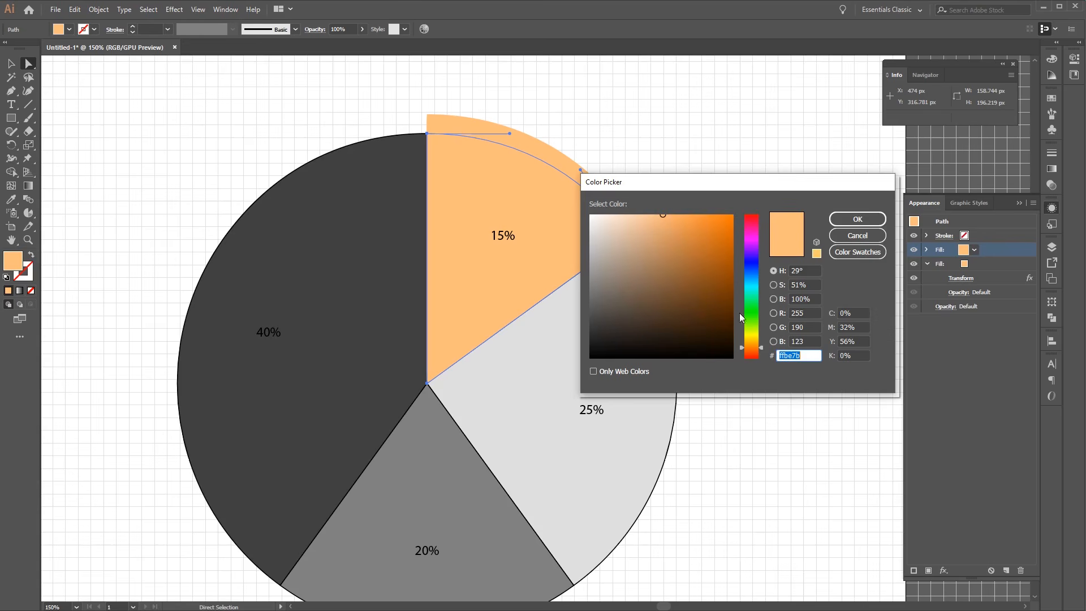
double_click(810, 313)
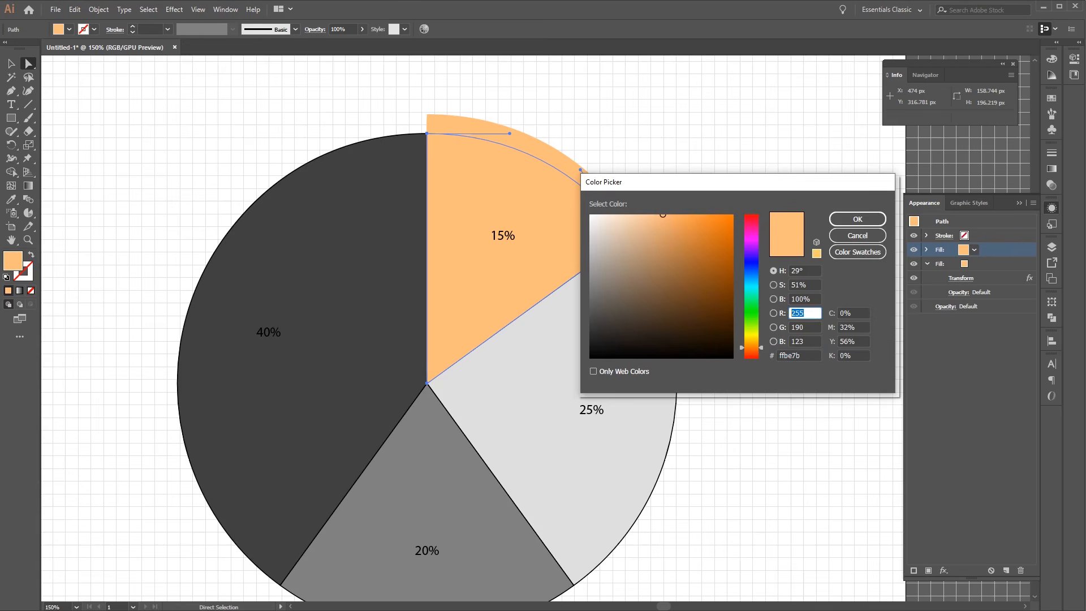
text(2)
key(Tab)
text(223)
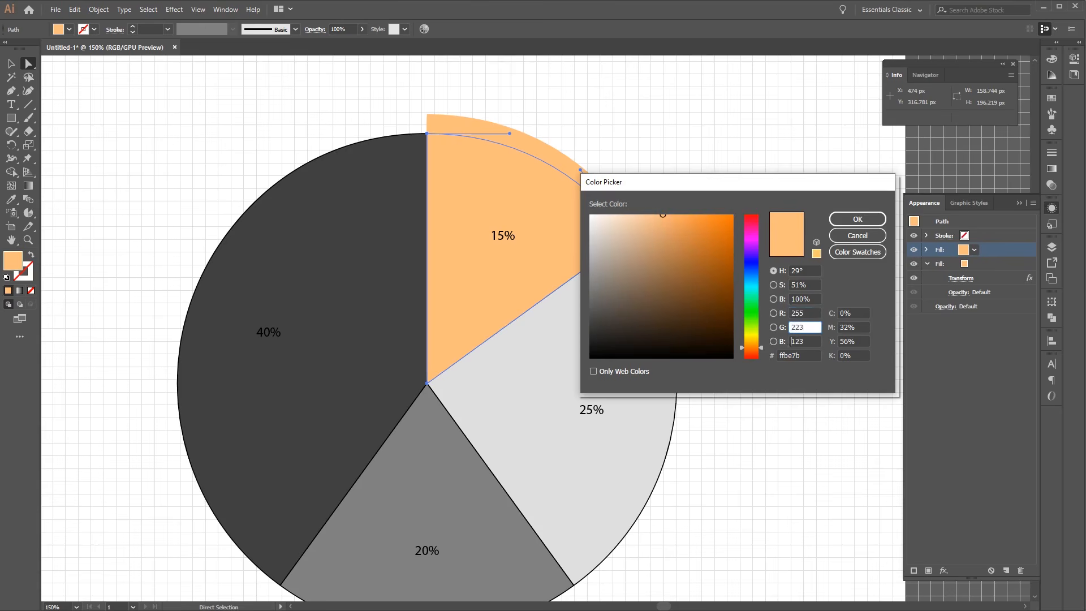
key(Tab)
text(15)
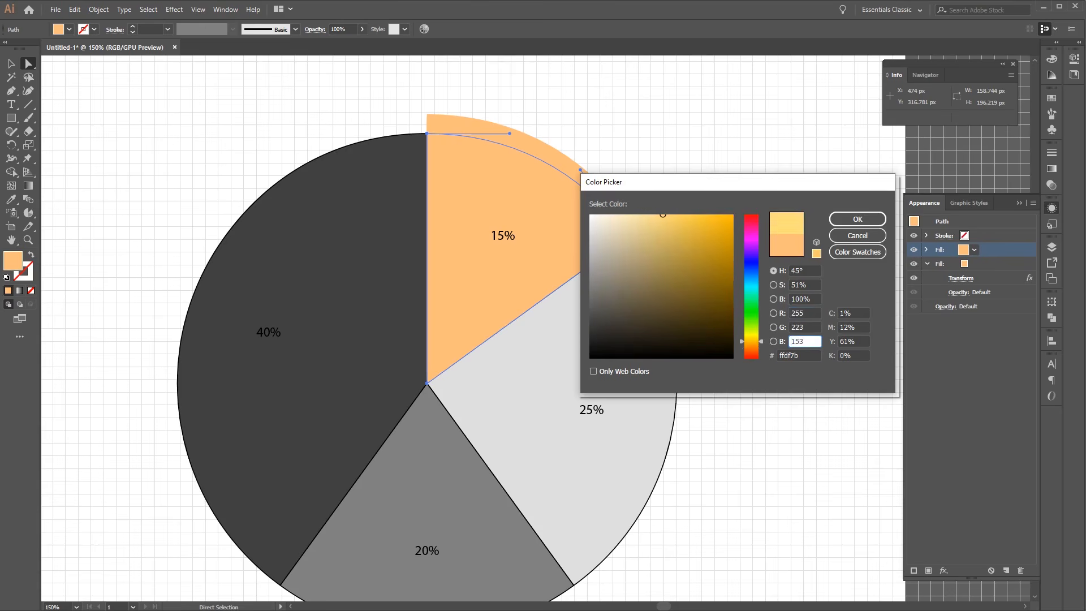
key(Tab)
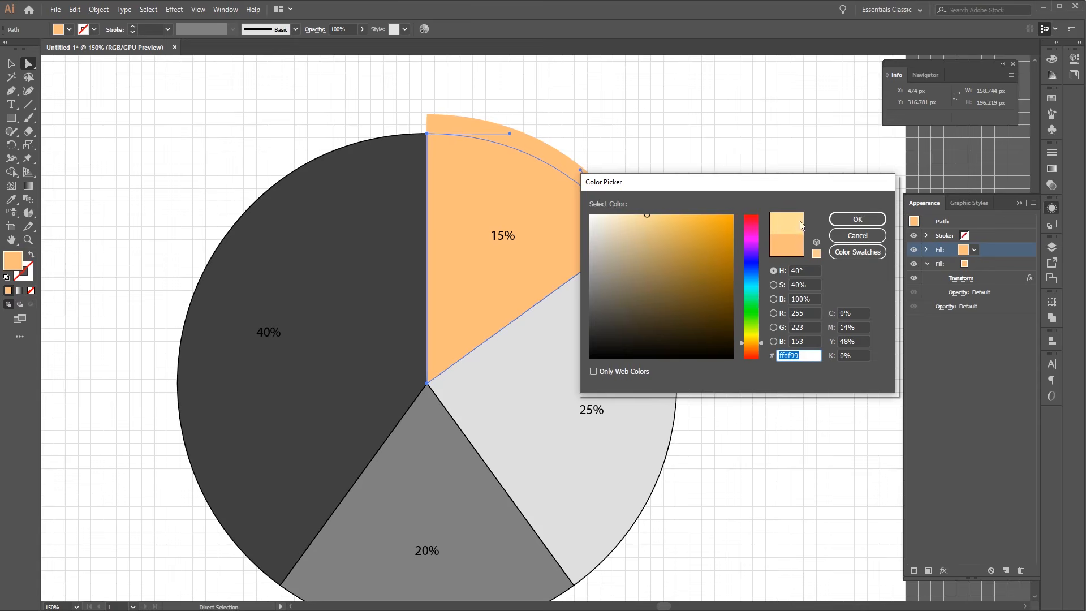
click(847, 221)
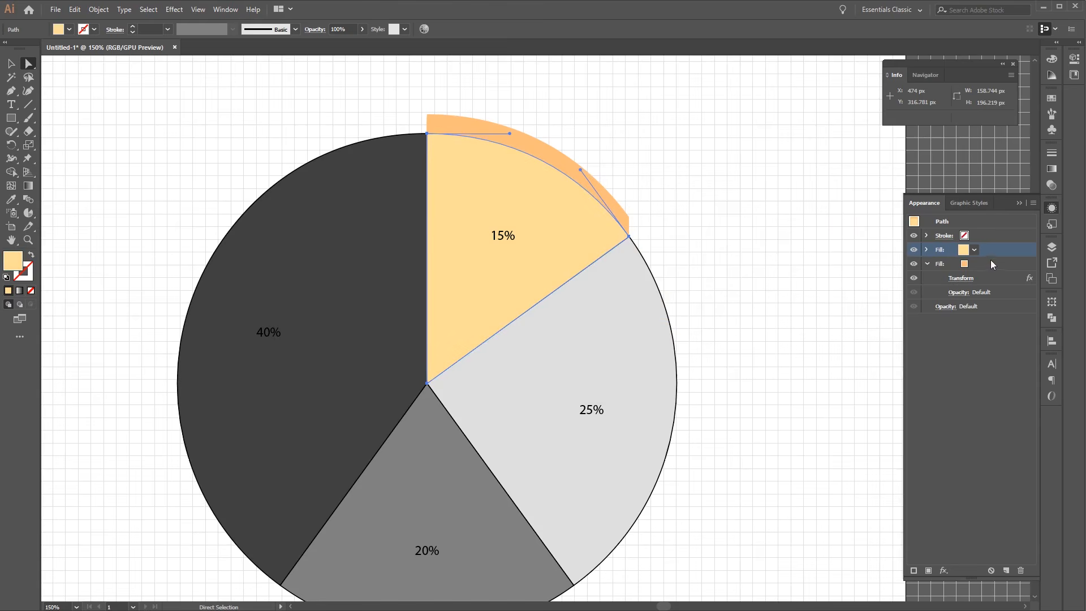
- Apply a Transform effect to the 15% wedge's pale yellow fill with a vertical move of -15 px
click(174, 9)
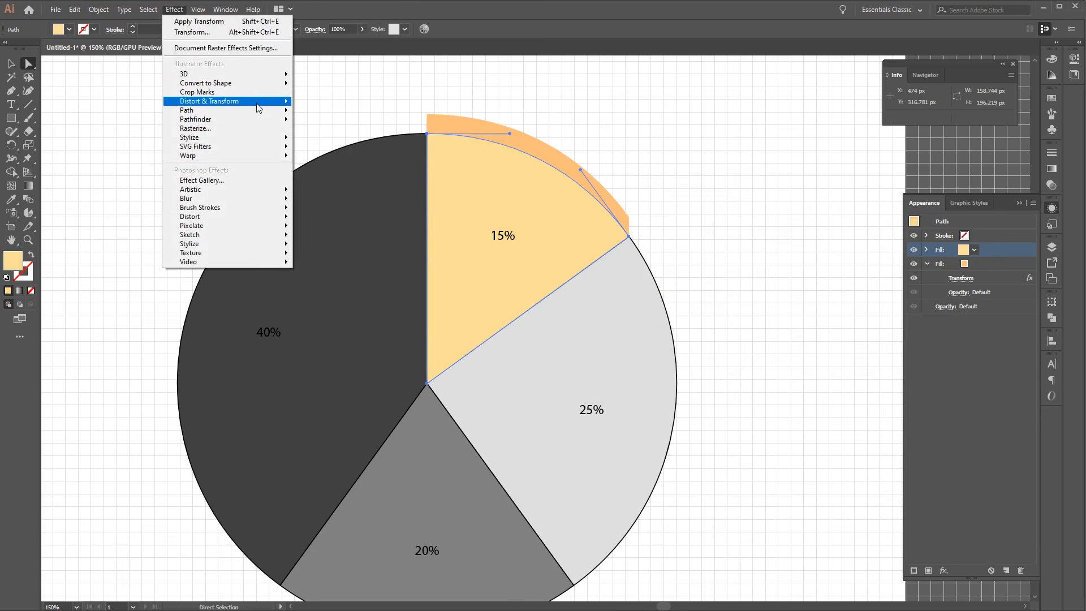
mouse_move(258, 102)
click(350, 138)
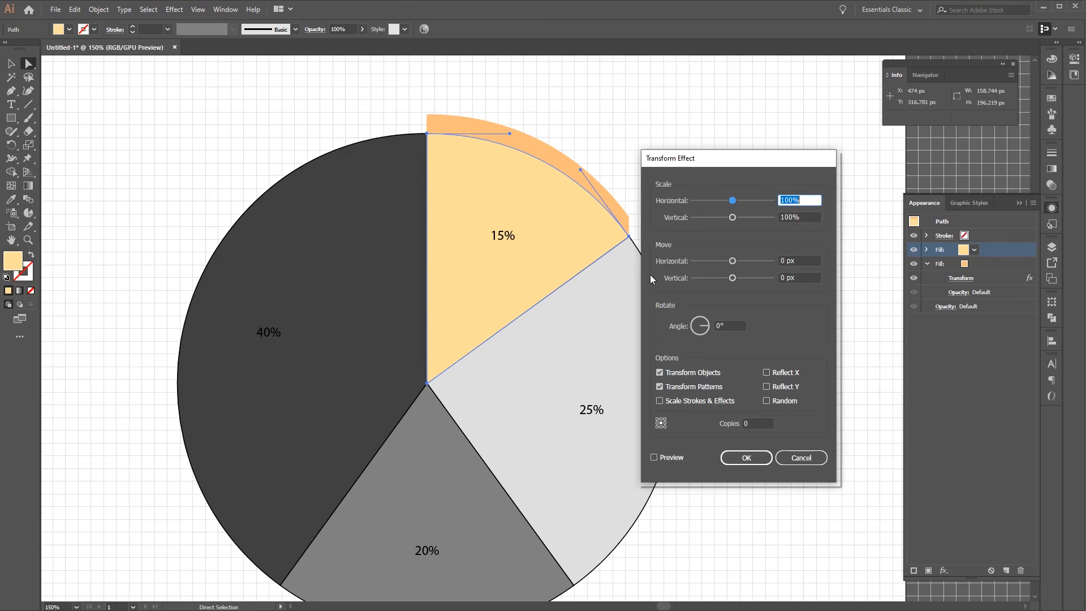
click(797, 276)
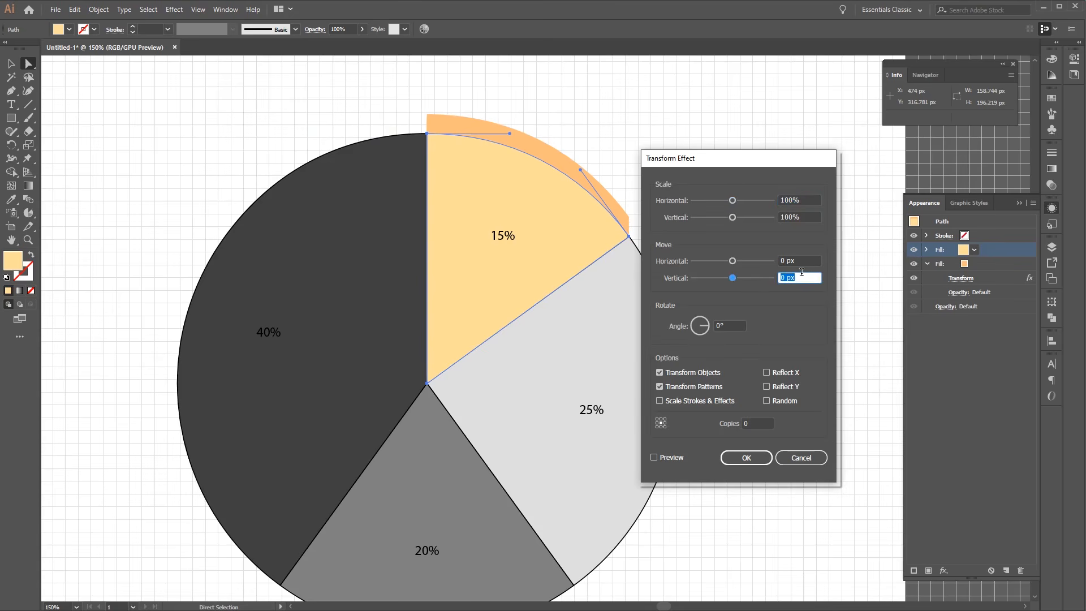
text(-15)
click(743, 460)
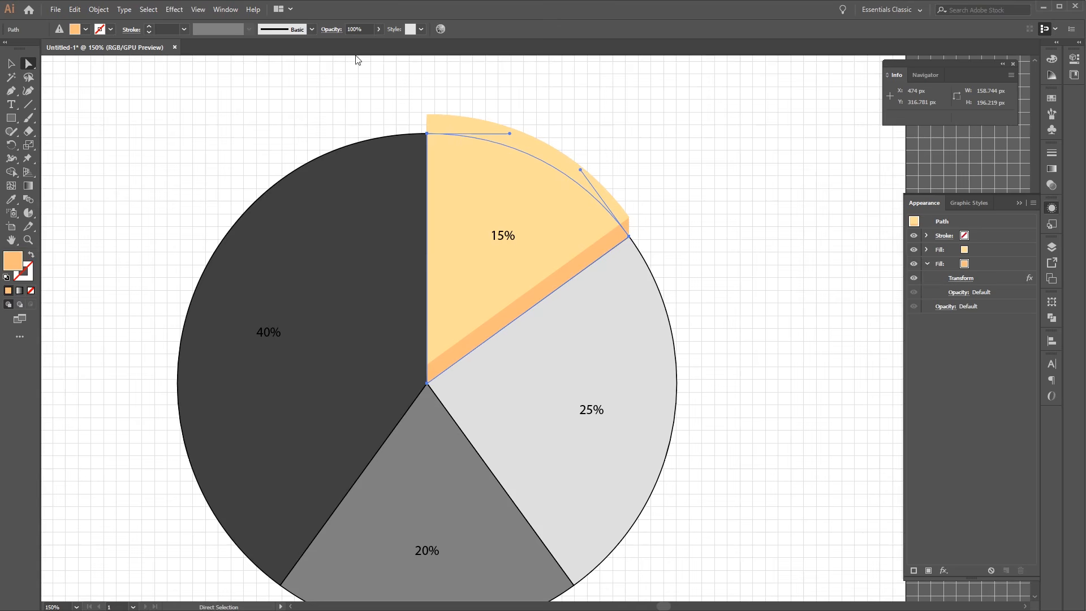
- Select only the 25% wedge, remove its stroke and fill it with a medium blue swatch
mouse_move(737, 321)
mouse_down()
mouse_move(708, 310)
mouse_move(729, 349)
mouse_move(785, 346)
mouse_move(836, 322)
mouse_move(829, 317)
mouse_up()
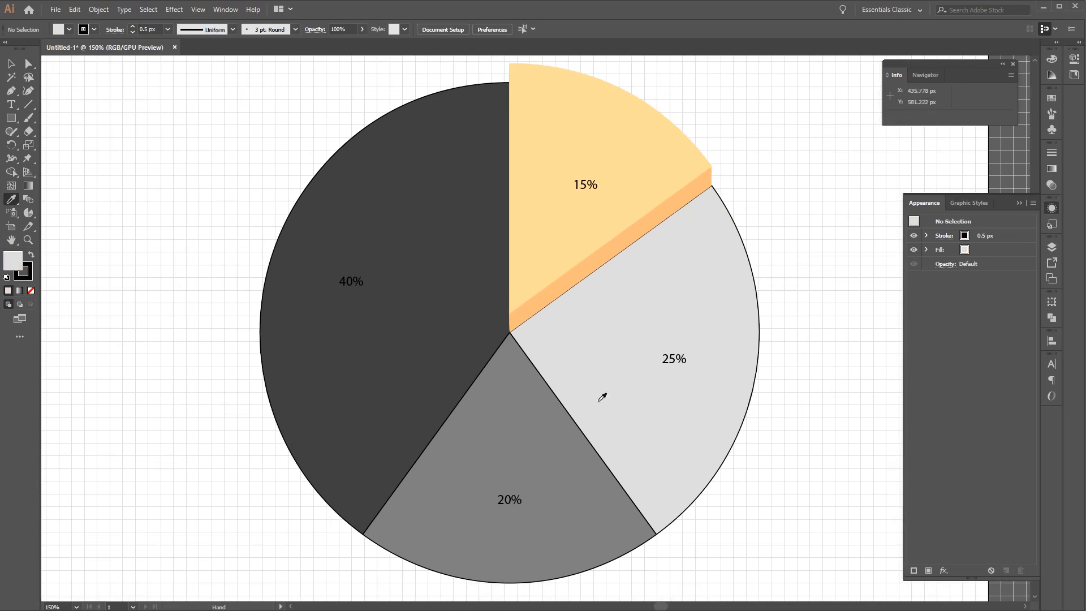
key(v)
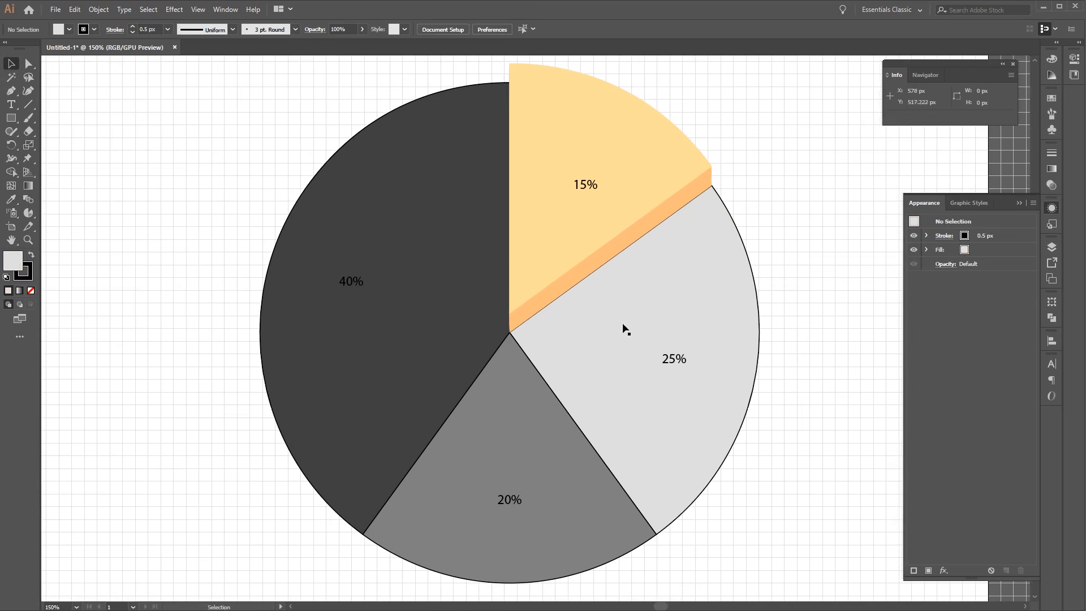
click(28, 64)
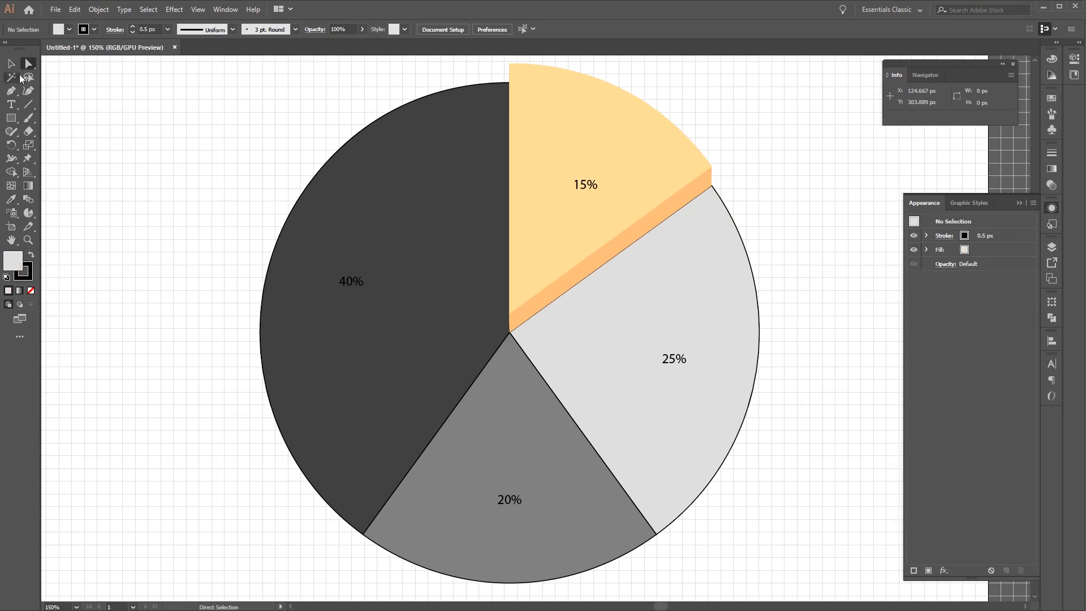
click(647, 318)
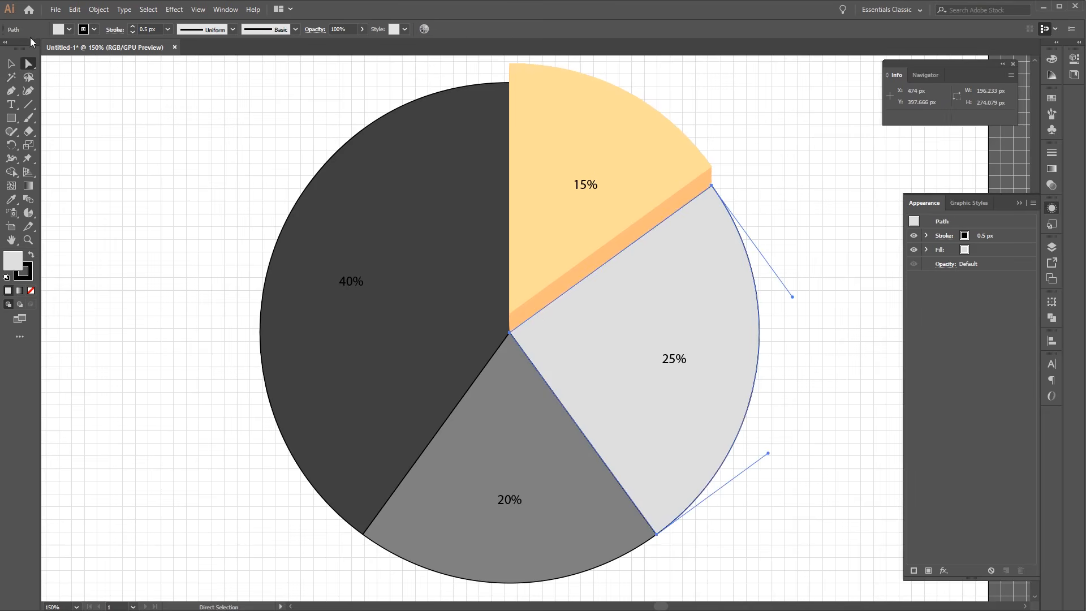
click(94, 30)
click(7, 53)
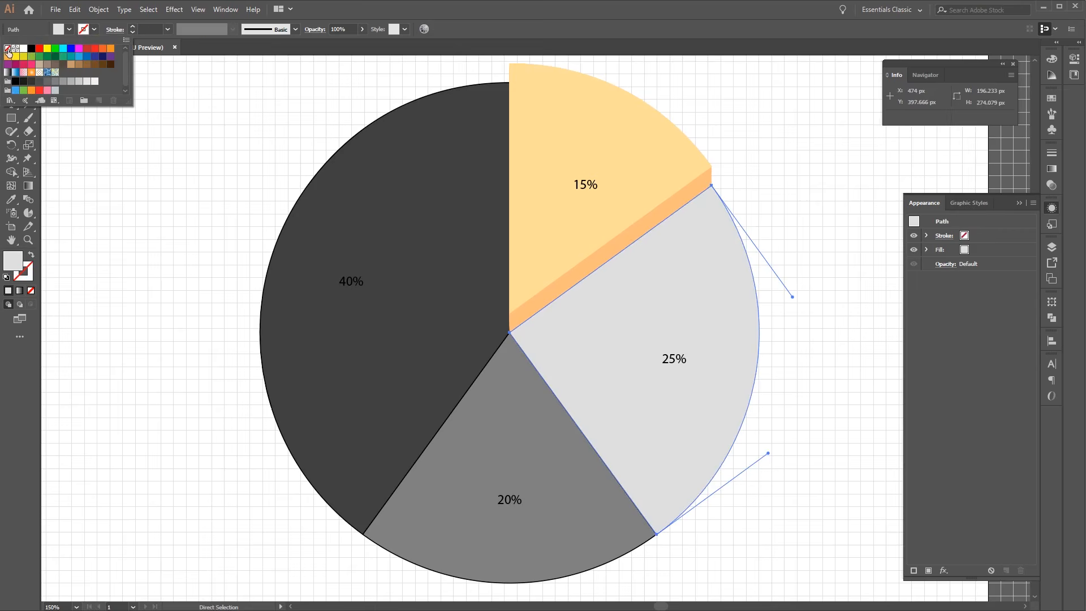
click(69, 29)
click(87, 56)
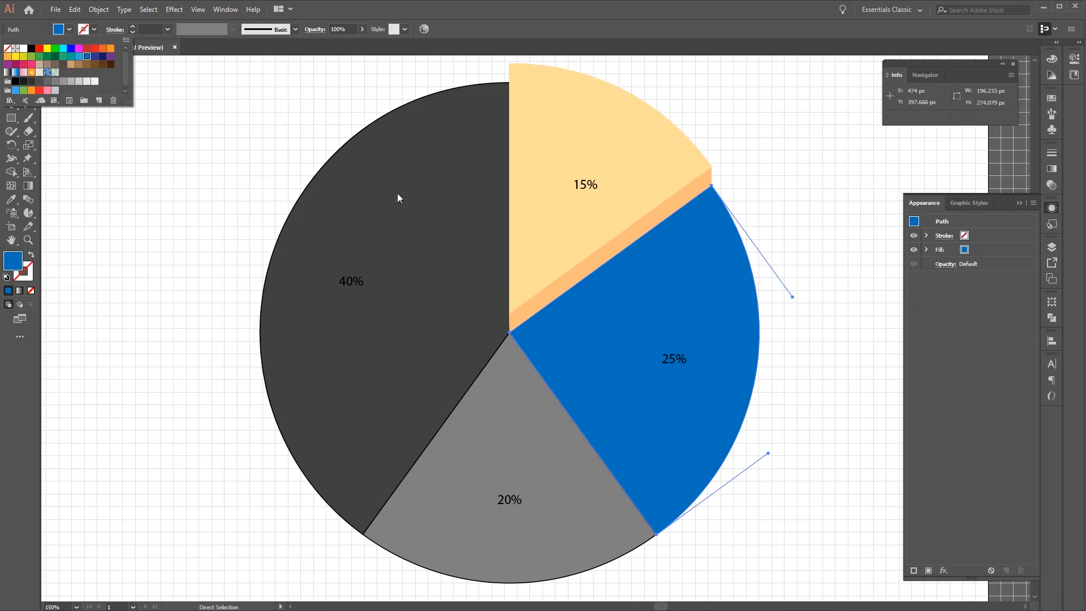
- Set the 25% wedge's fill color to R 255, G 141, B 116
double_click(13, 261)
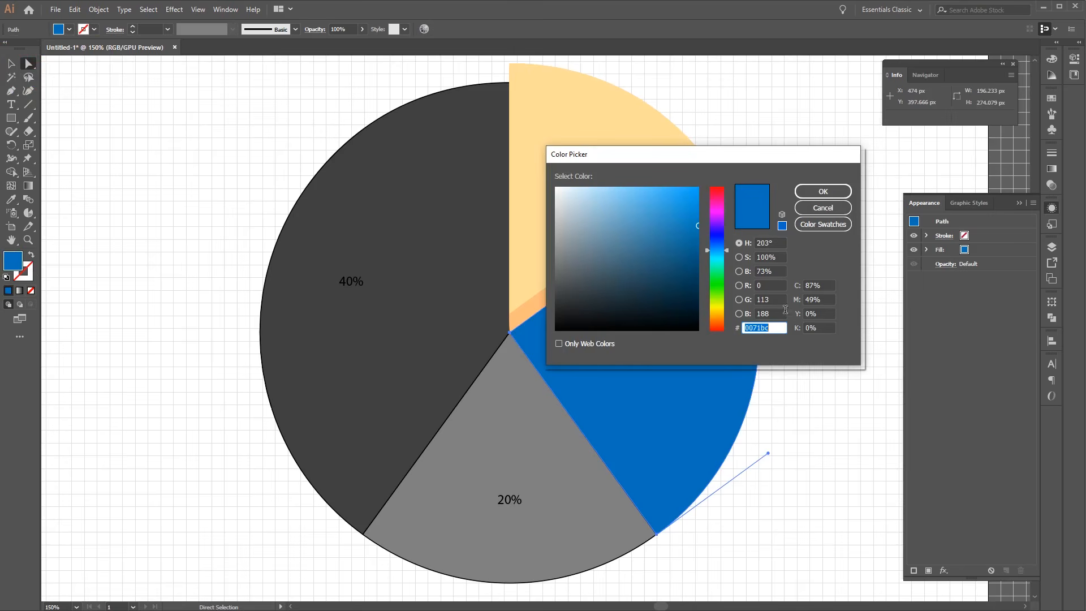
click(777, 285)
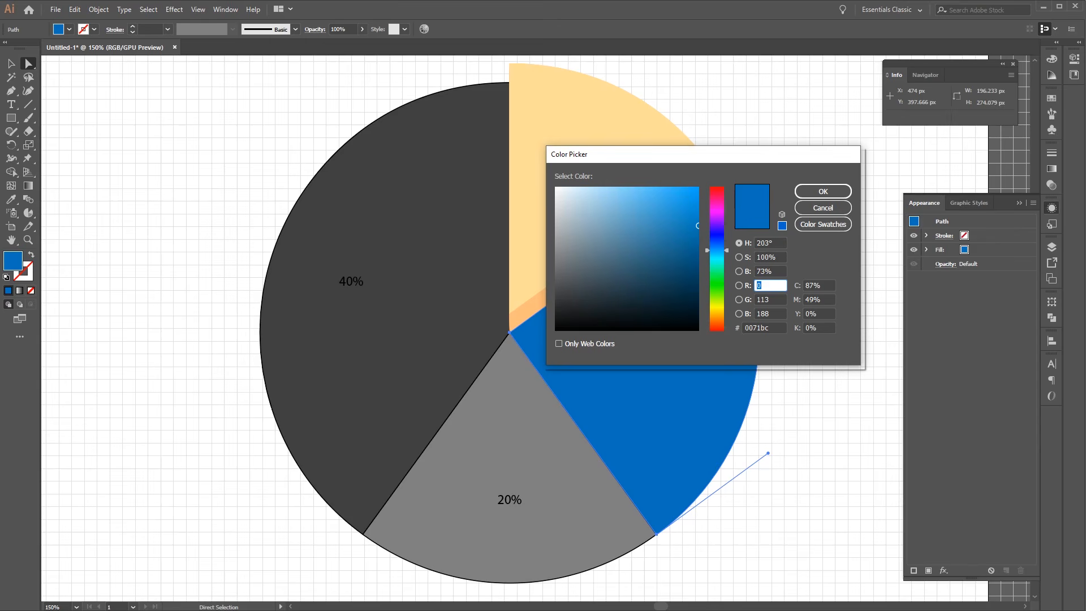
text(255)
key(Tab)
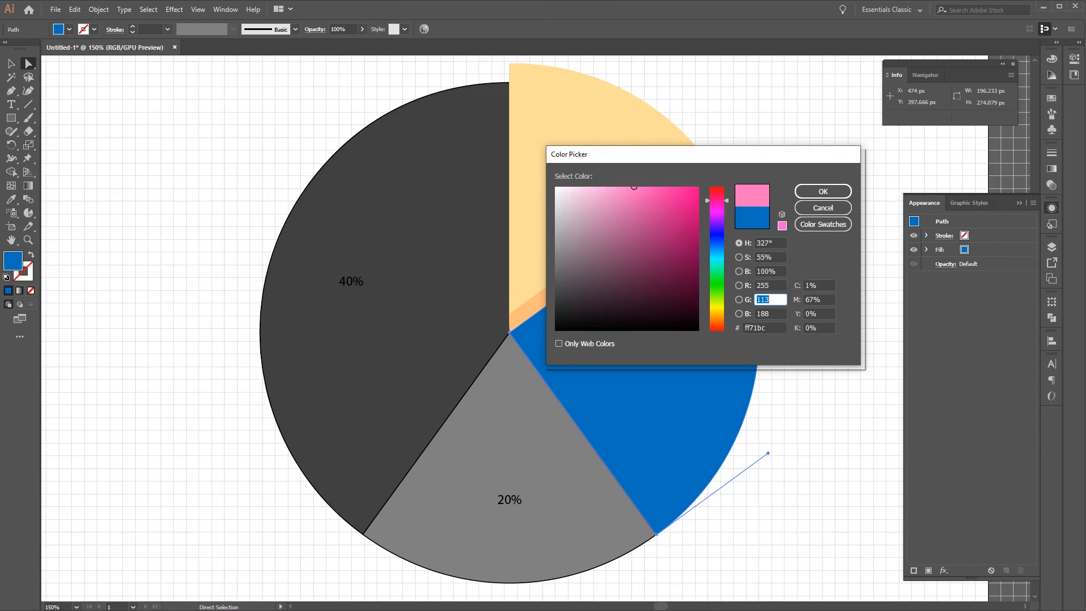
text(141)
key(Tab)
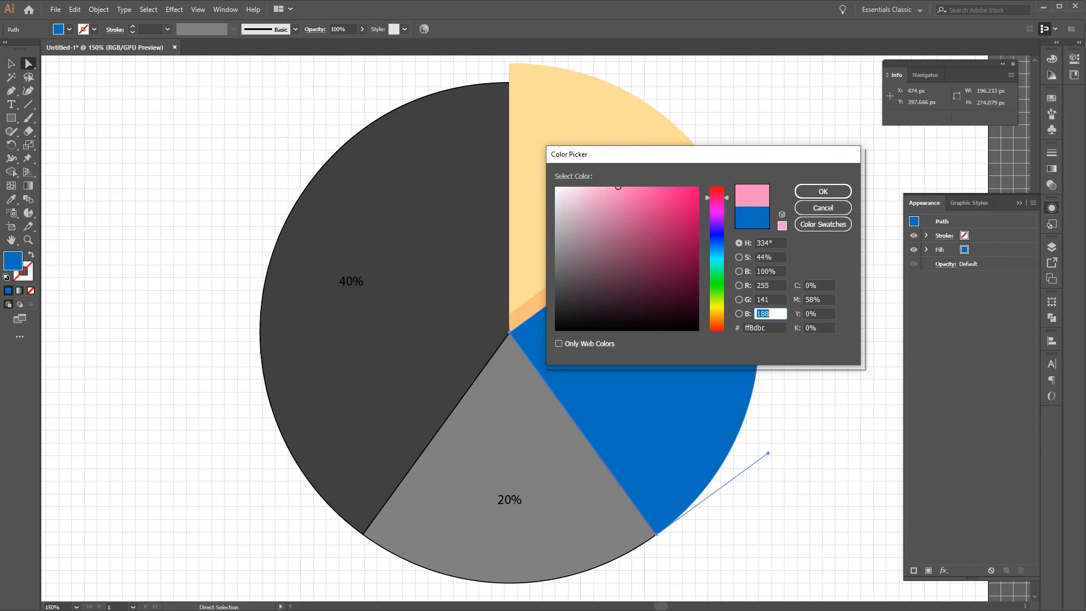
text(116)
key(Tab)
key(Return)
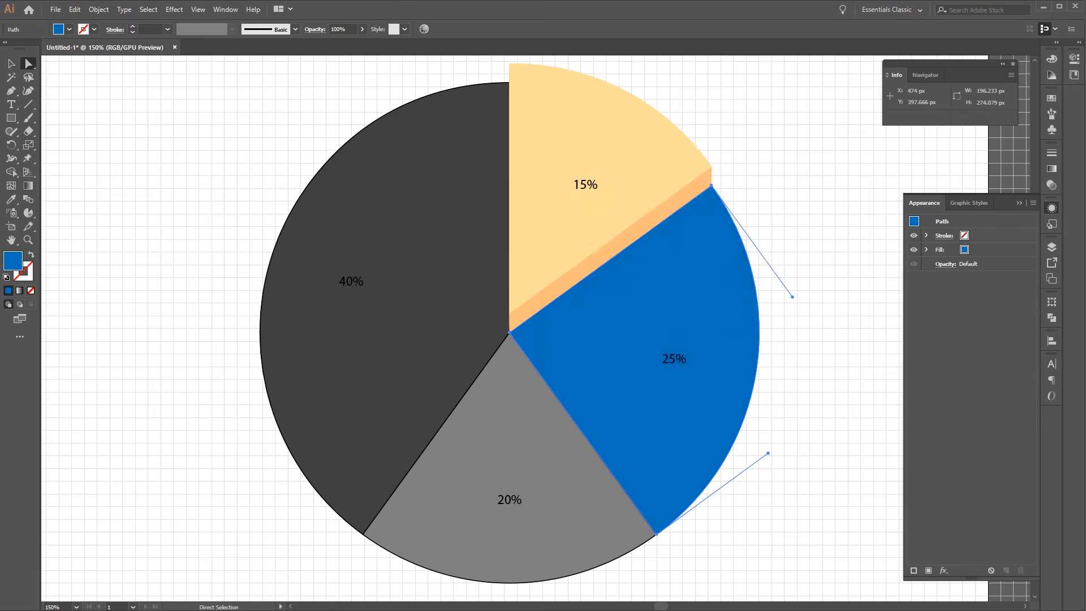
- Select only the 20% wedge, remove its stroke and fill it with the medium blue swatch
click(586, 518)
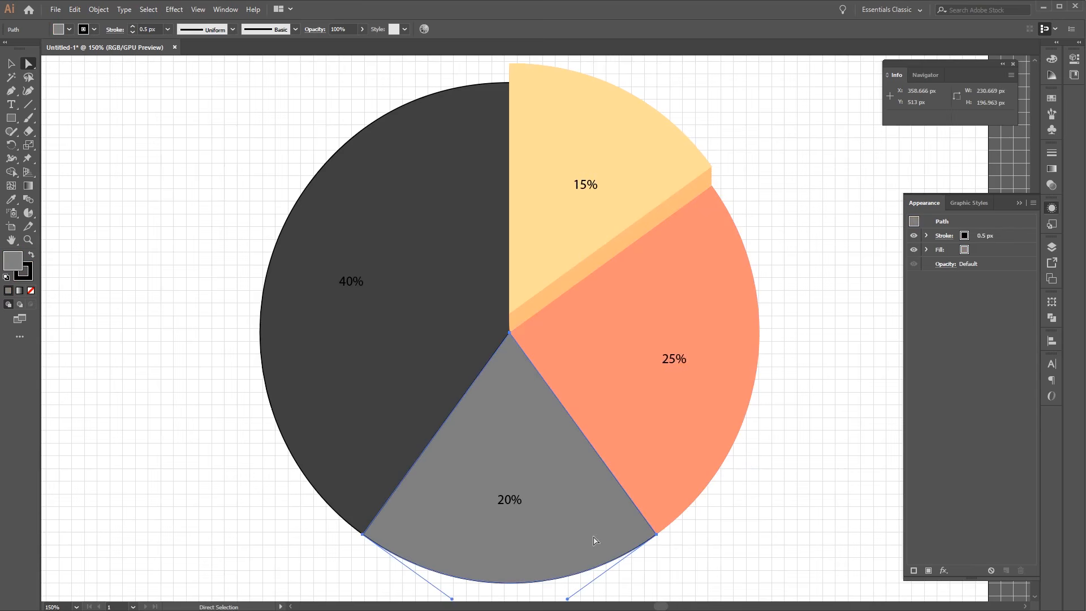
click(94, 30)
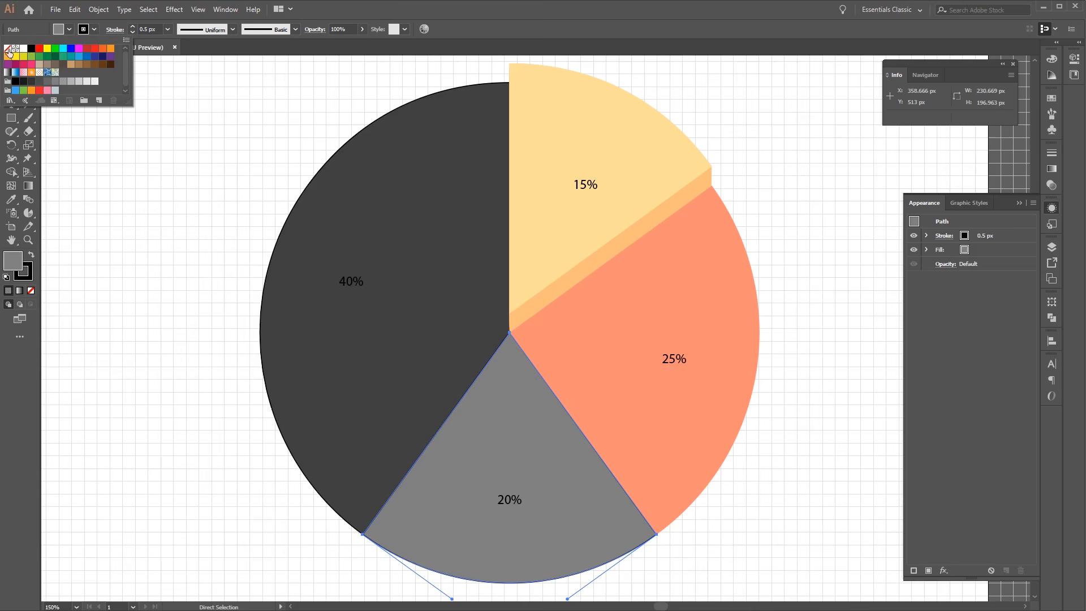
click(7, 48)
click(69, 29)
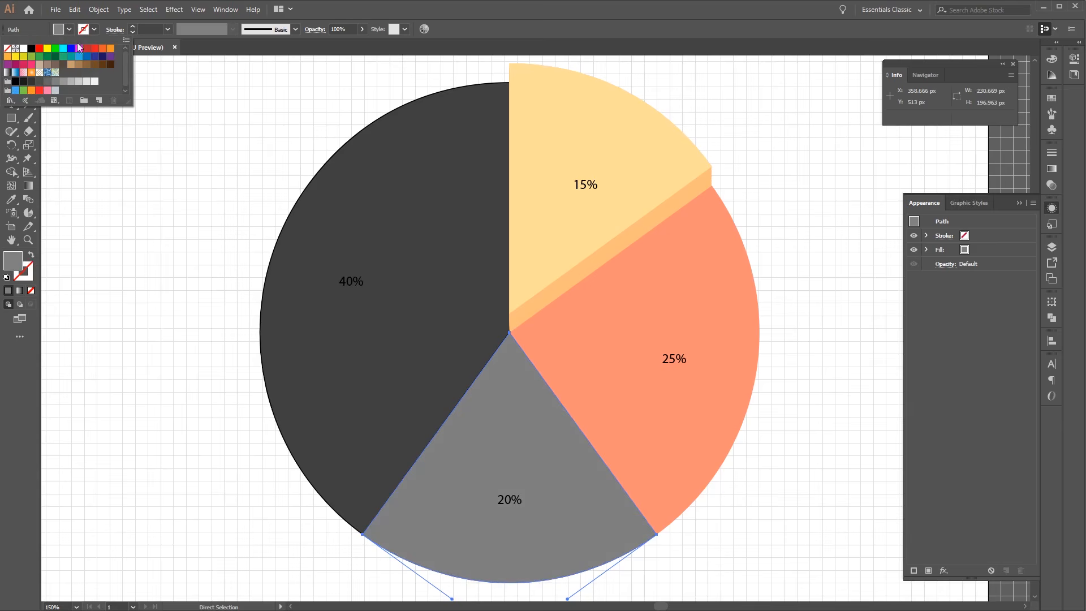
click(86, 56)
- Set the 20% wedge's fill color to R 255, G 82, B 119
double_click(12, 260)
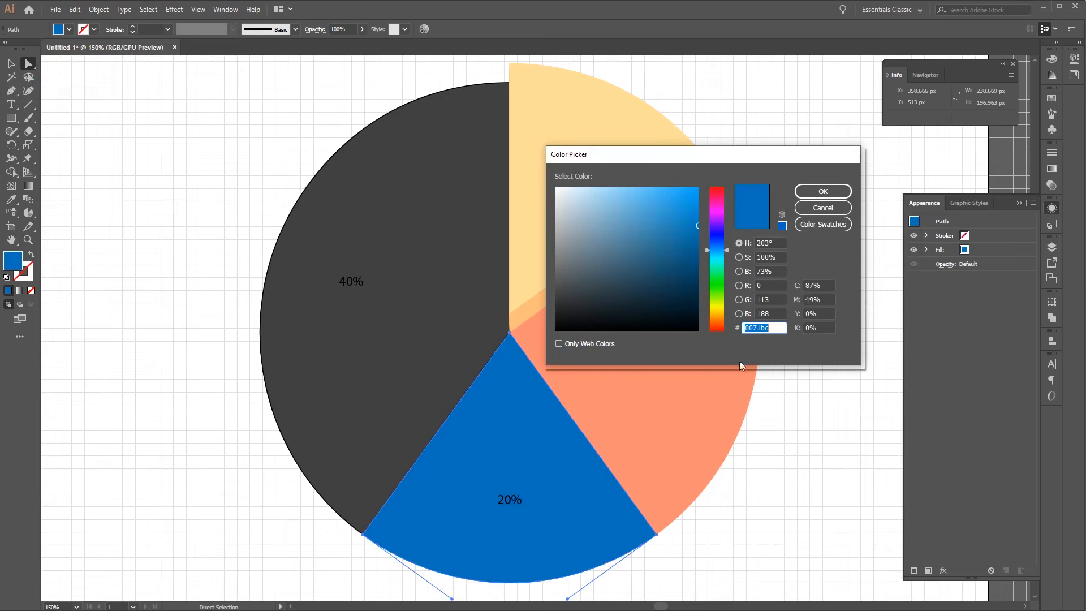
click(776, 286)
drag(775, 286, 668, 285)
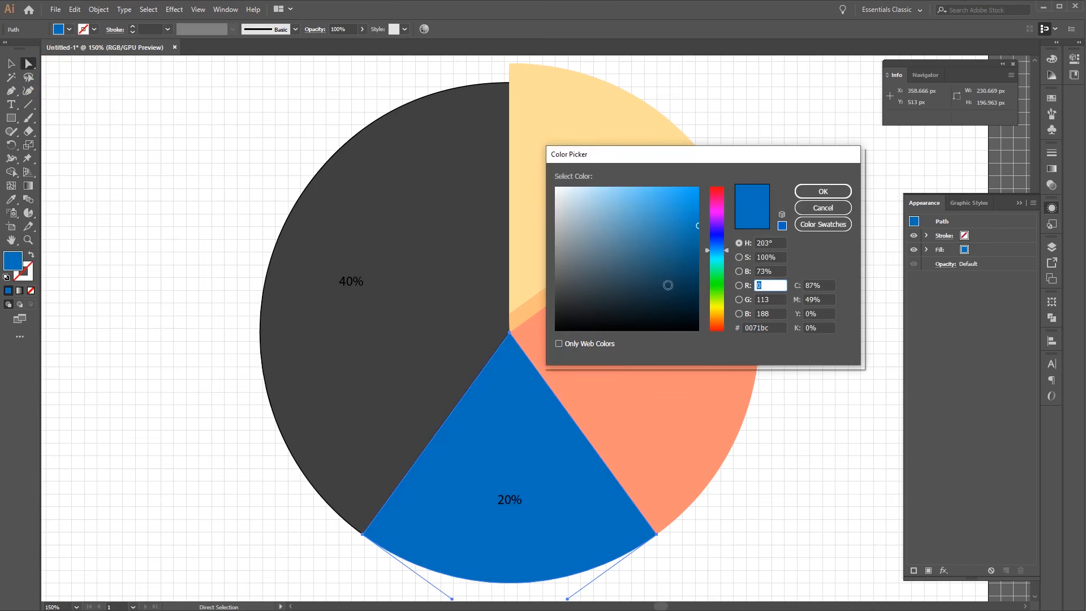
text(255)
key(Tab)
text(8)
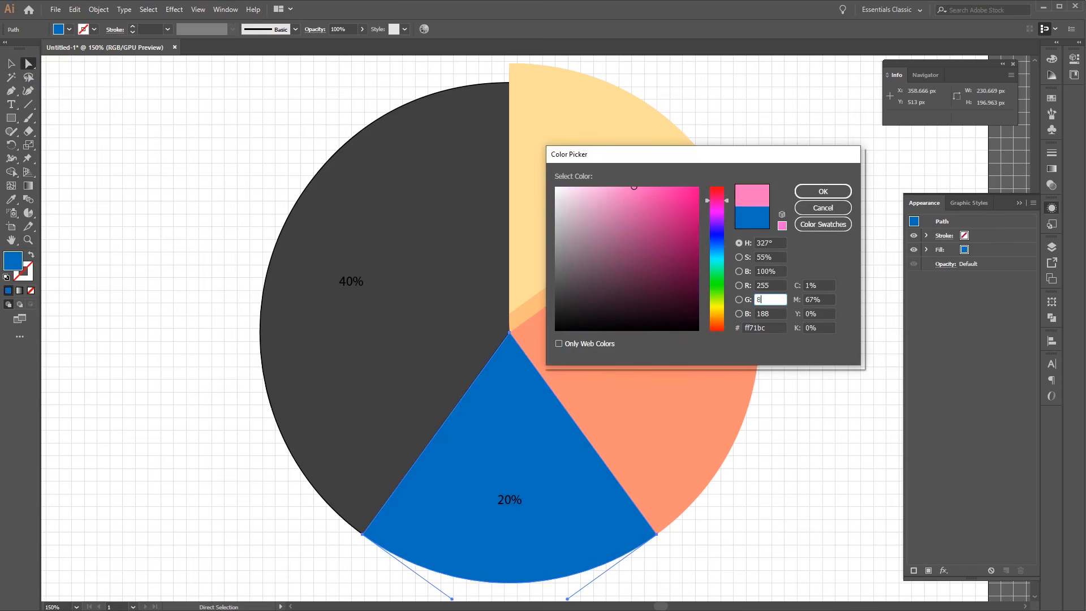
key(Tab)
text(11)
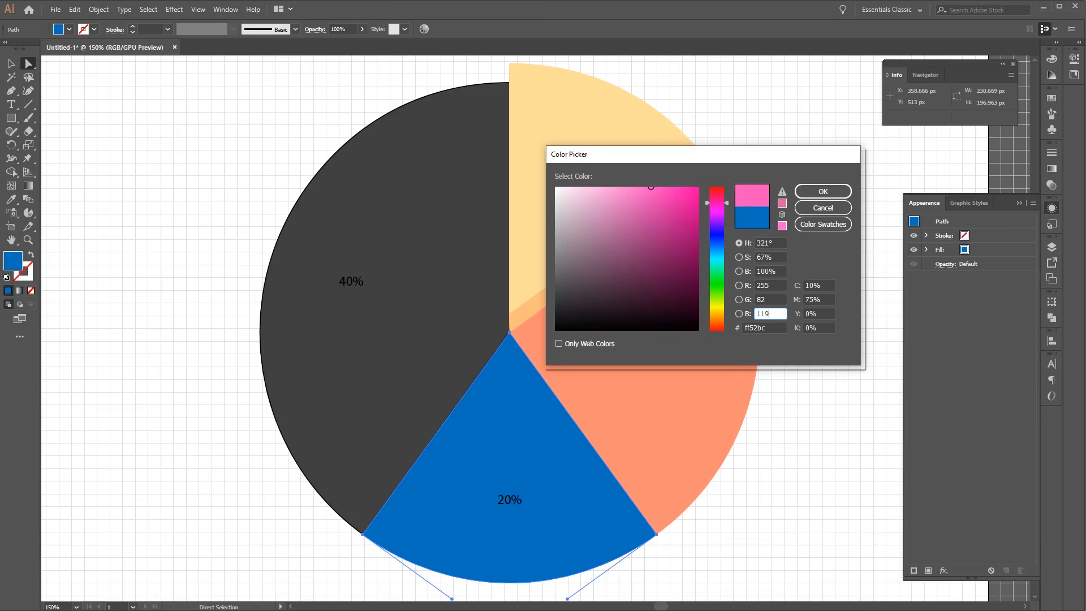
key(Return)
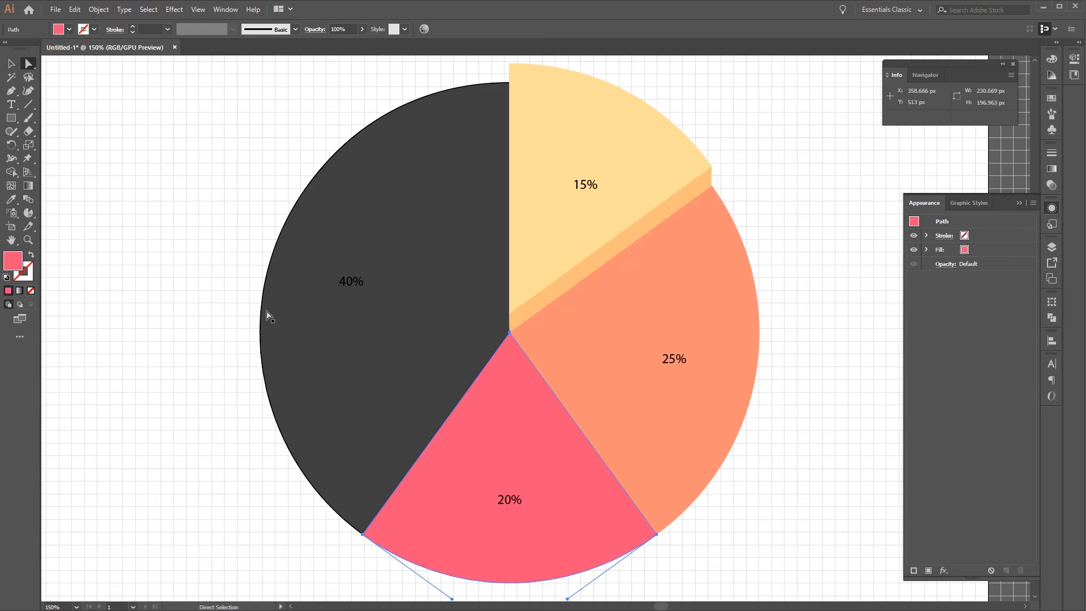
- Select only the 40% wedge, remove its stroke and fill it with the medium blue swatch
click(293, 282)
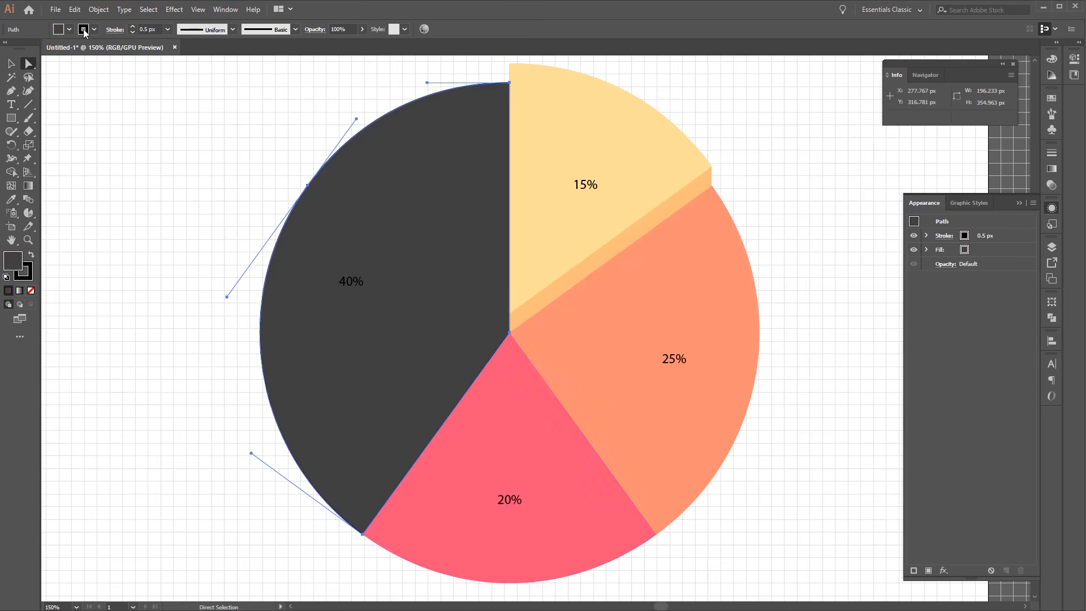
click(84, 29)
click(8, 48)
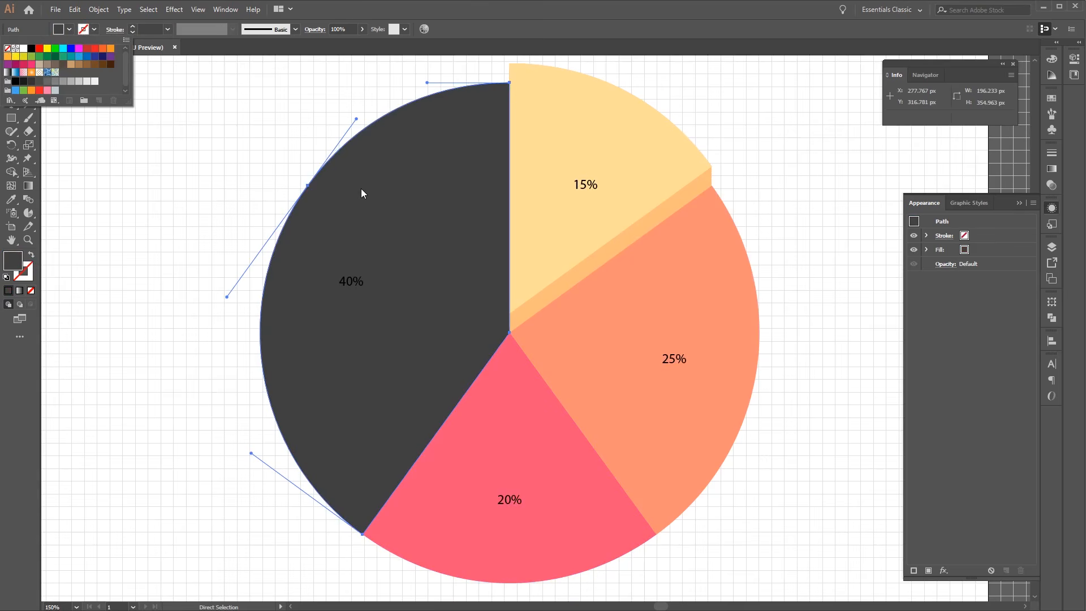
click(71, 30)
click(70, 29)
click(87, 53)
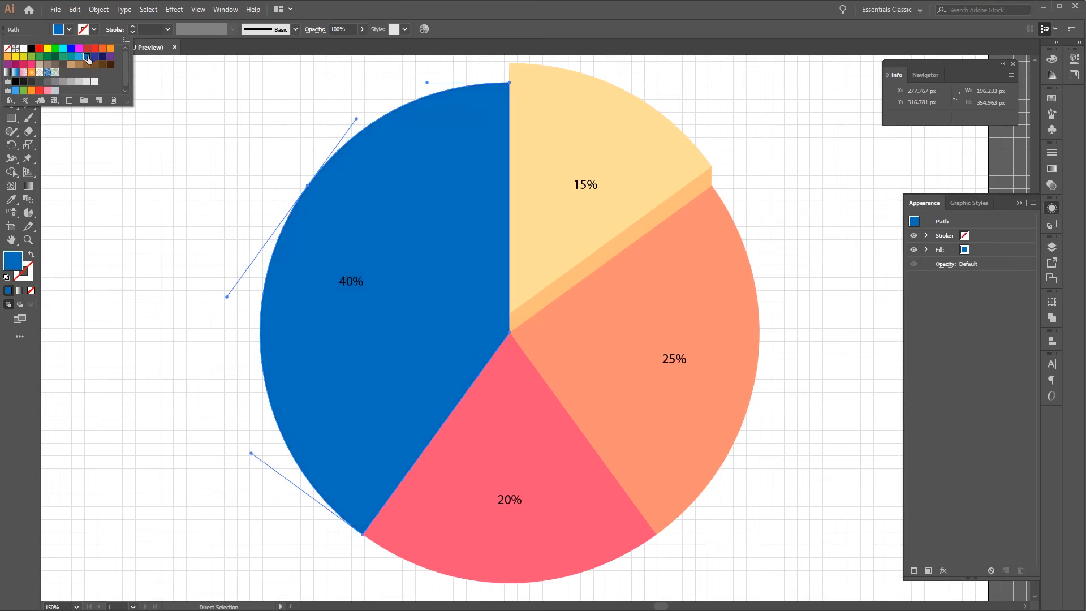
- Set the 40% wedge's fill color to R 178, G 70, B 116
double_click(22, 263)
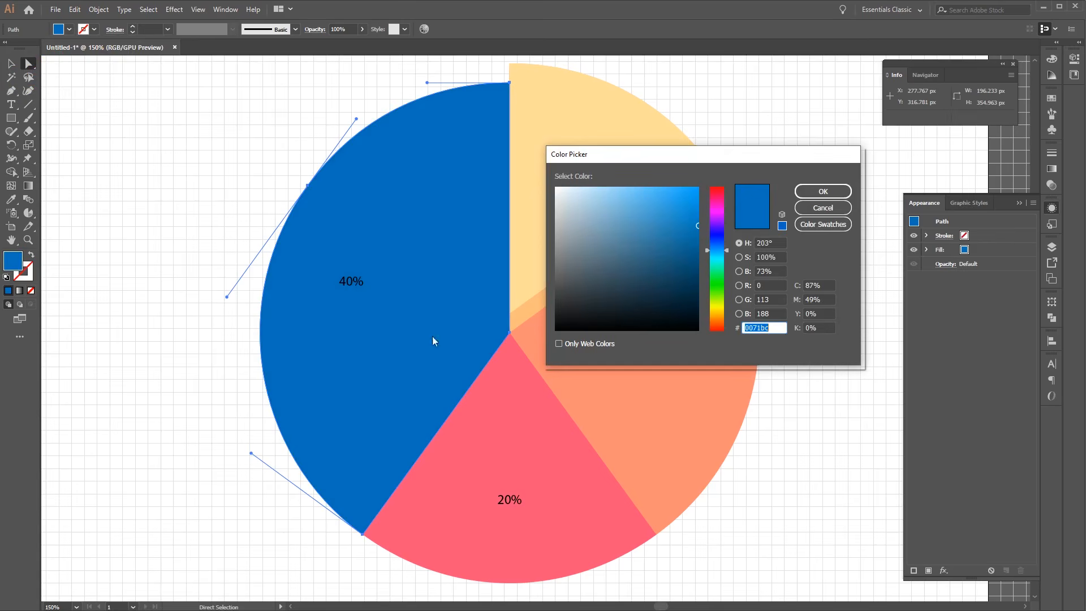
click(779, 285)
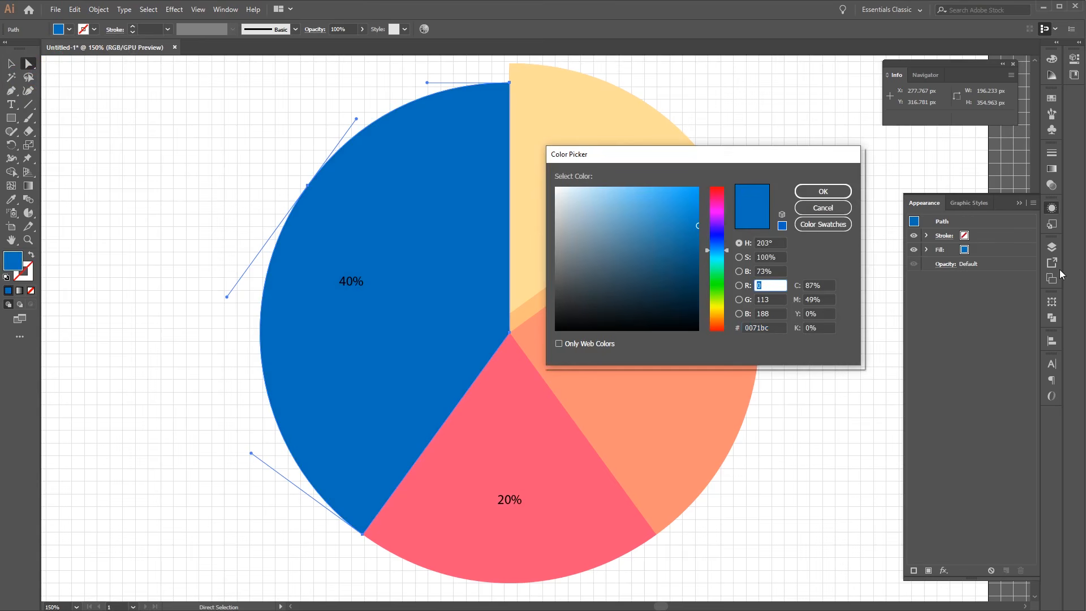
text(178)
key(Tab)
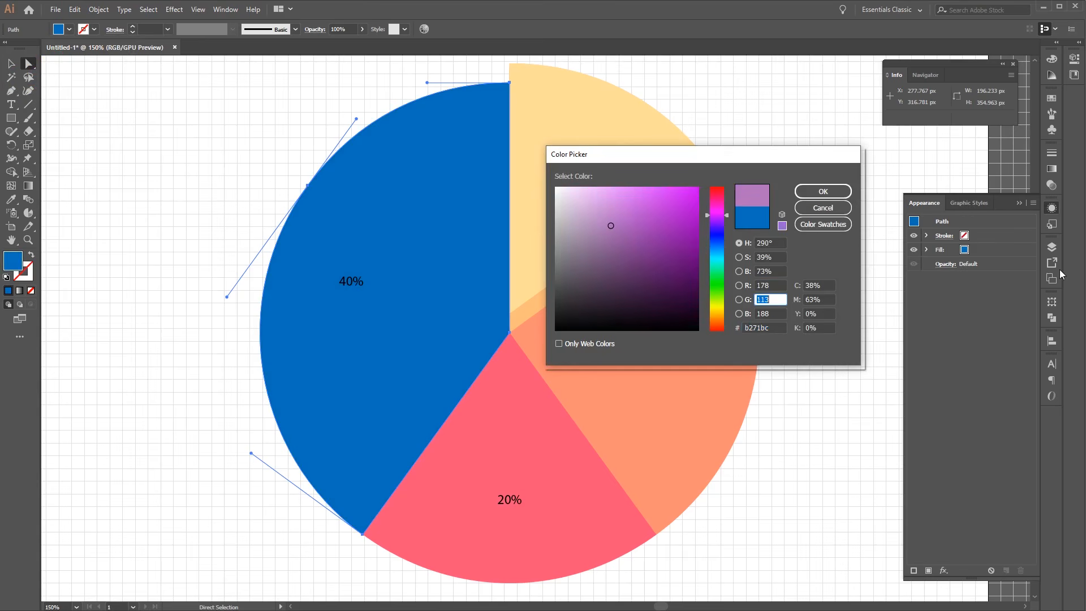
text(70)
key(Tab)
text(1)
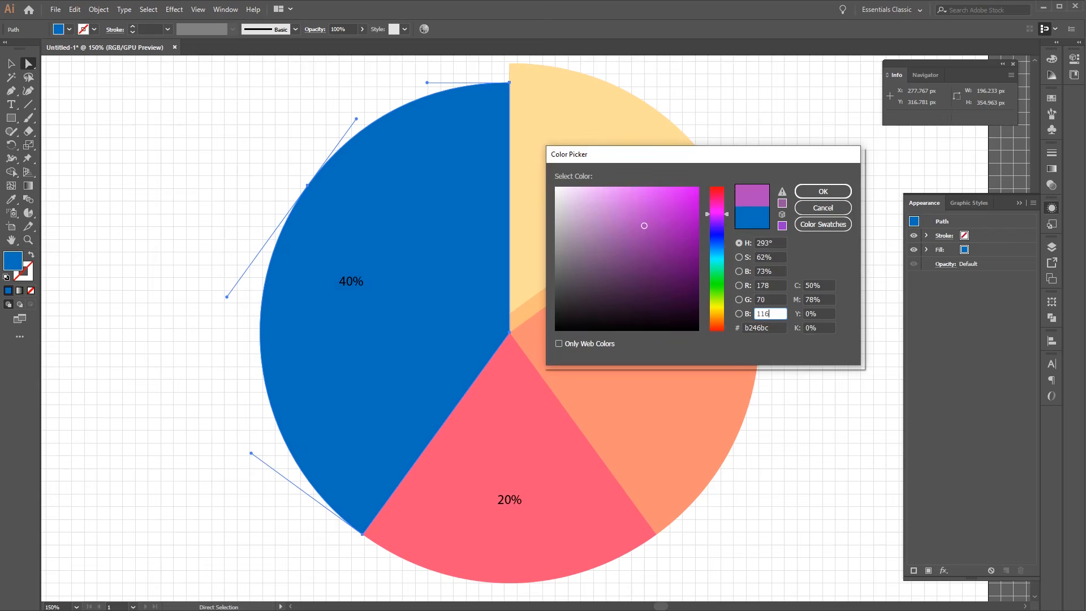
text(16)
key(Tab)
key(Return)
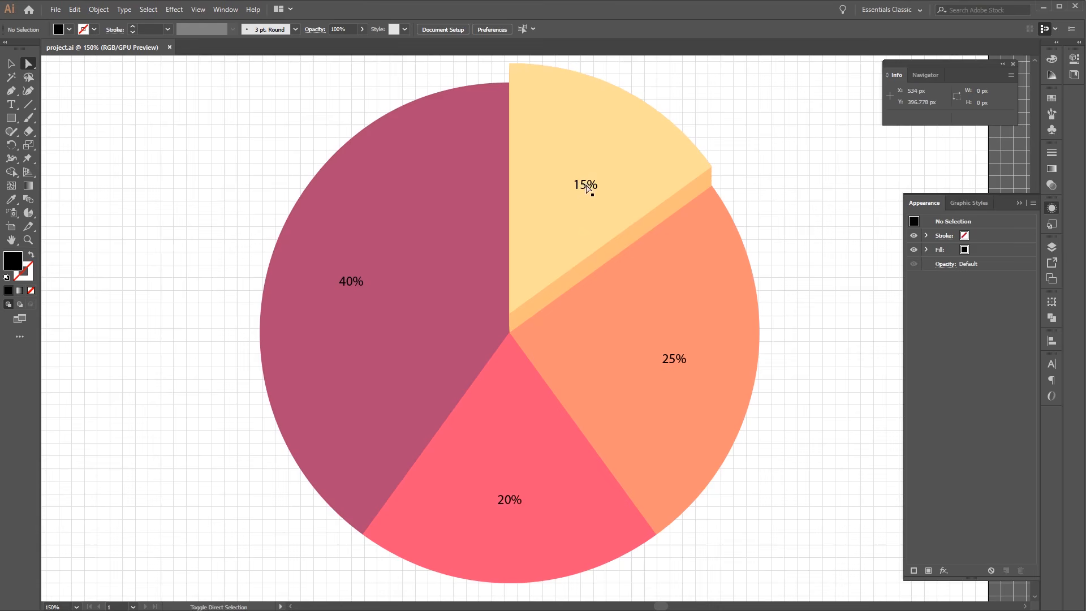
- Select all four percentage labels and change their font to Alma Mono Heavy
click(588, 188)
shift+click(676, 362)
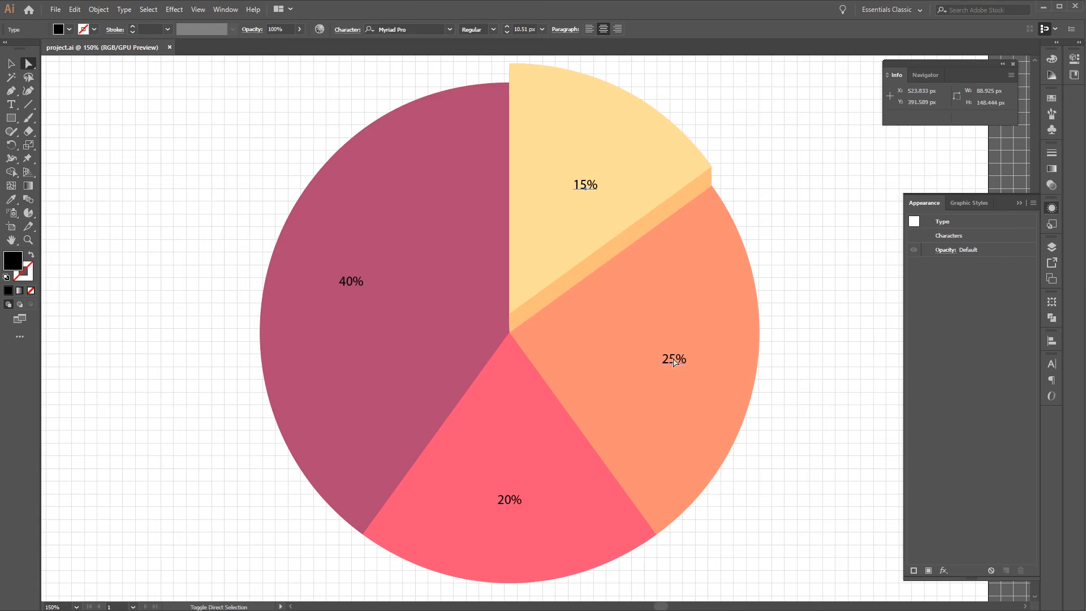
shift+click(515, 501)
click(417, 32)
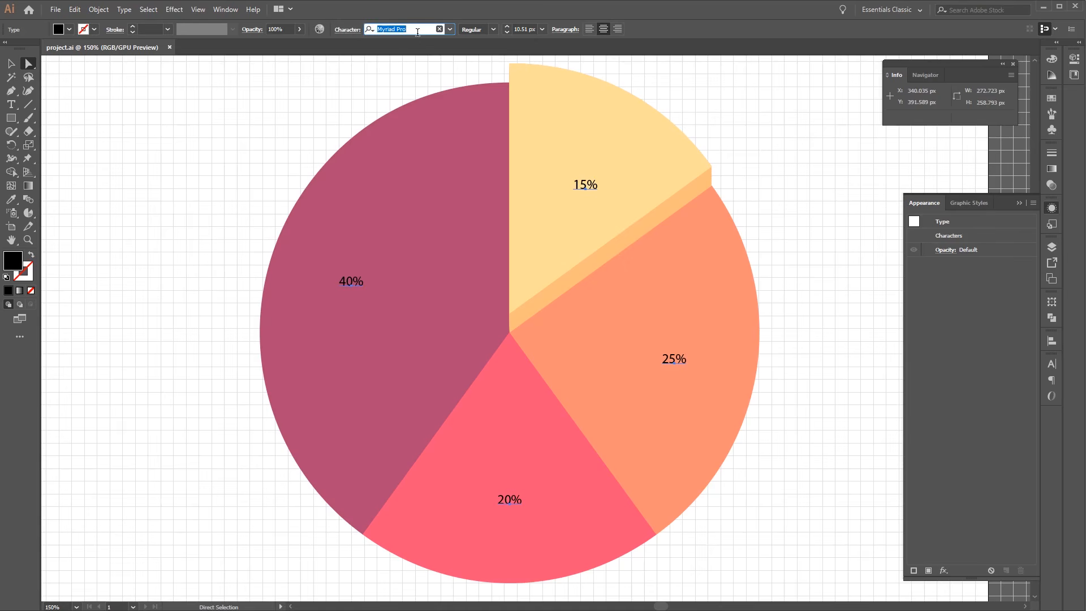
text(alma)
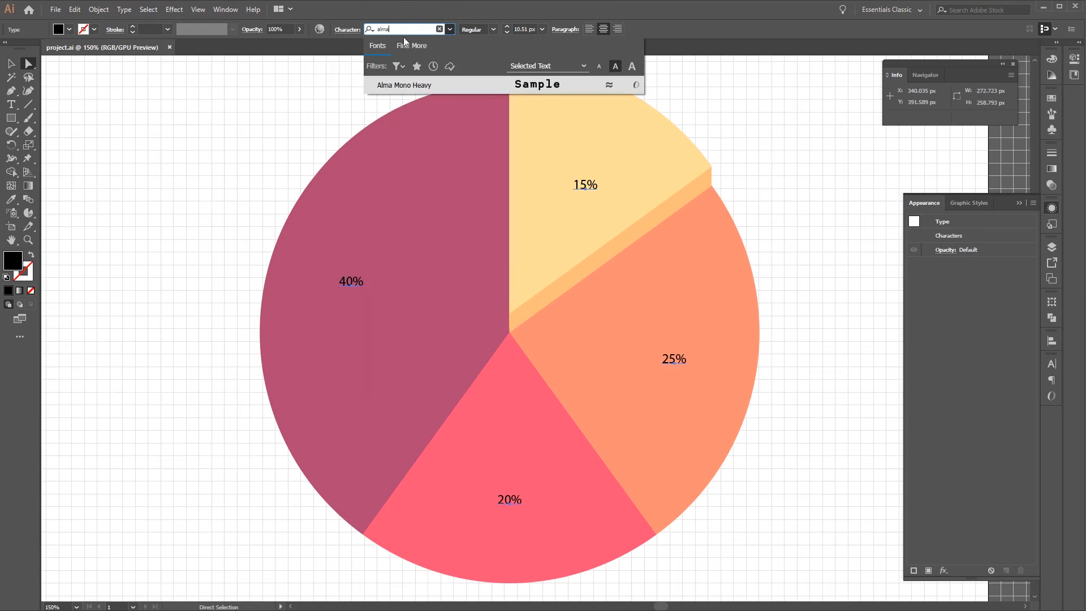
click(428, 84)
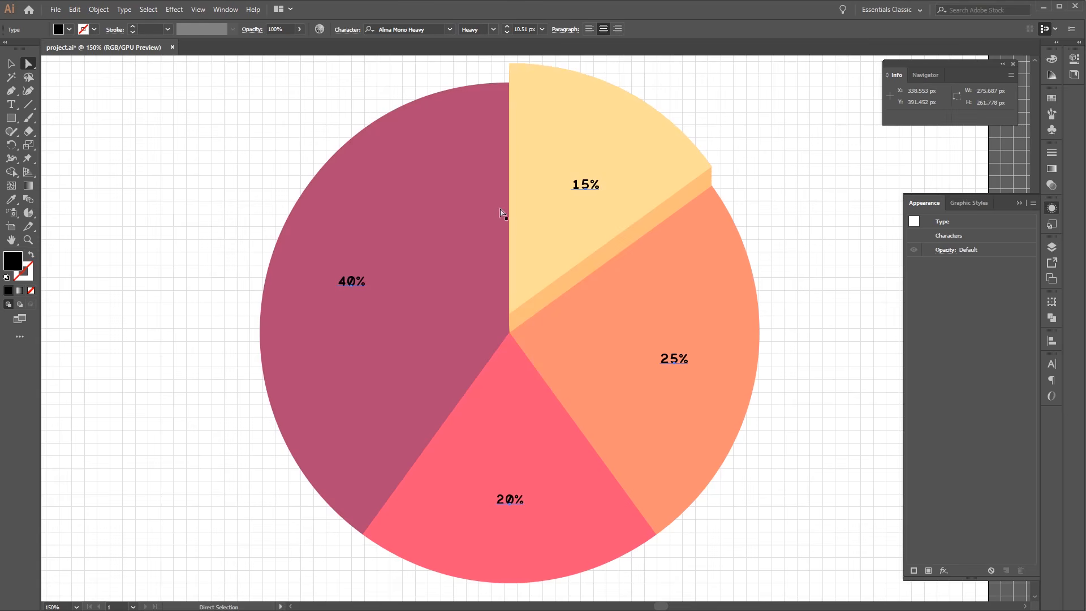
- Color the selected percentage labels white (ffffff) and deselect them
double_click(14, 262)
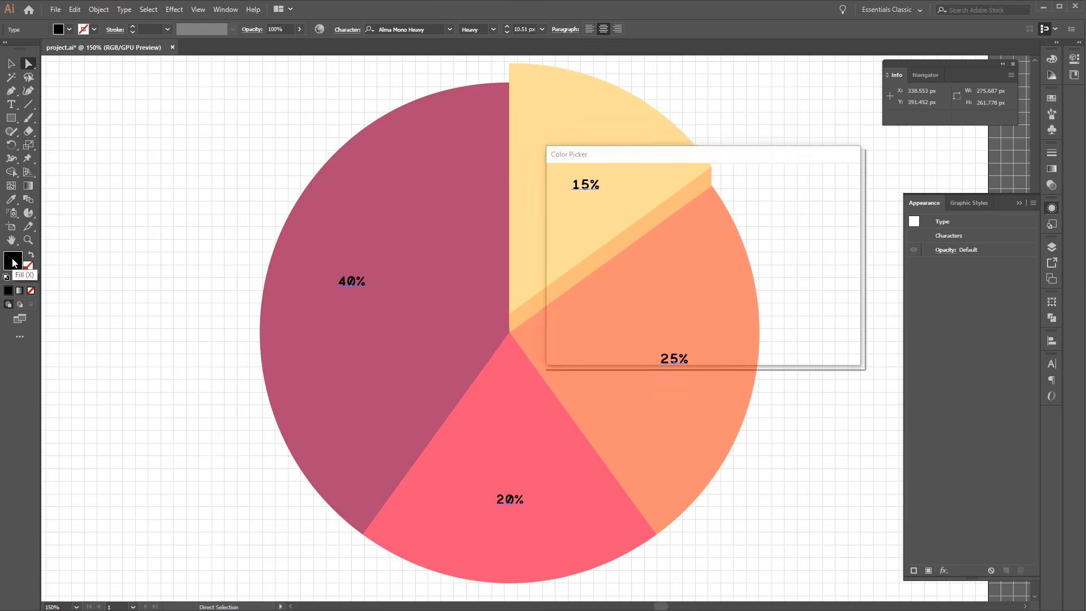
drag(688, 321, 543, 185)
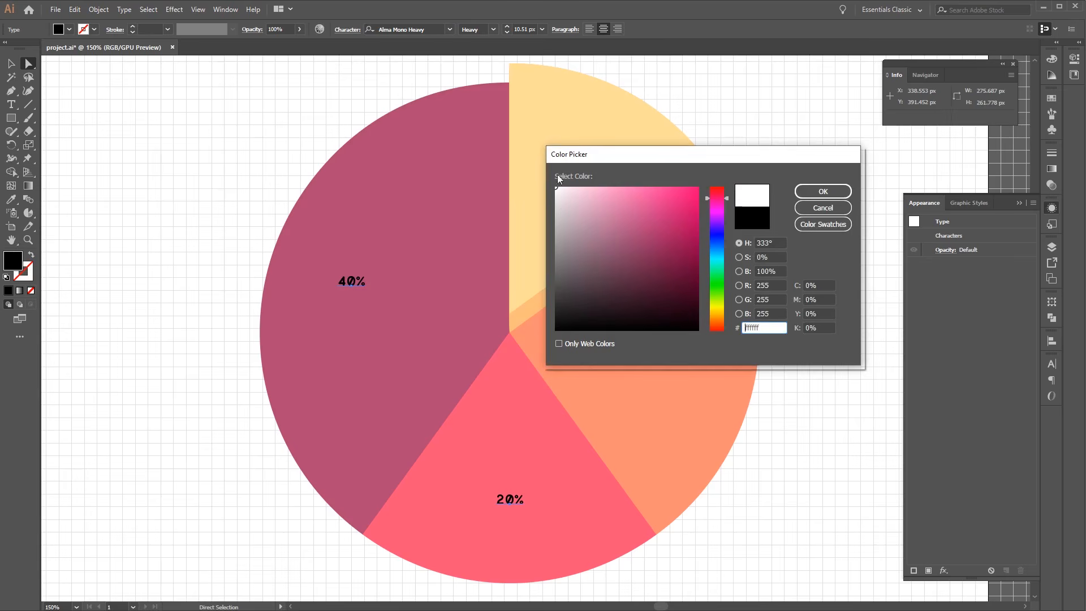
click(825, 192)
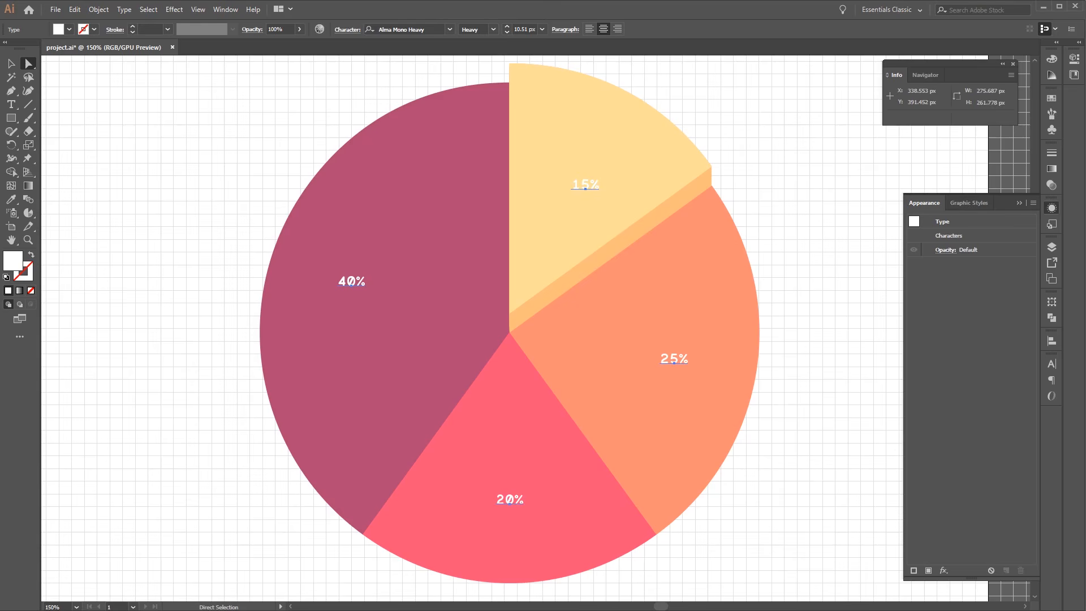
click(254, 405)
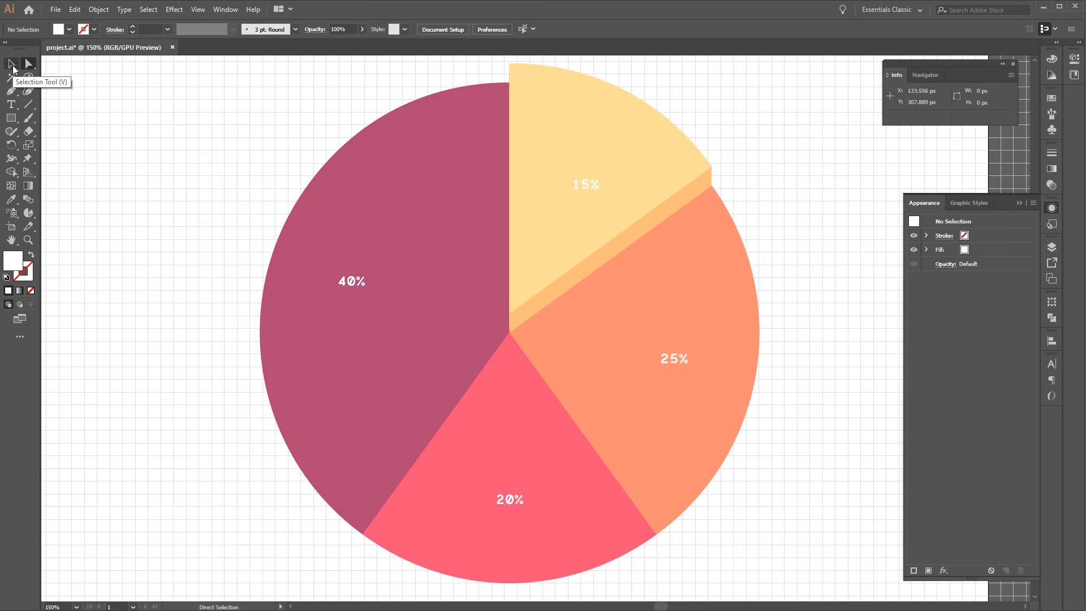
- Select the entire pie graph, add a new fill to it and place that fill below the graph's Contents
click(12, 66)
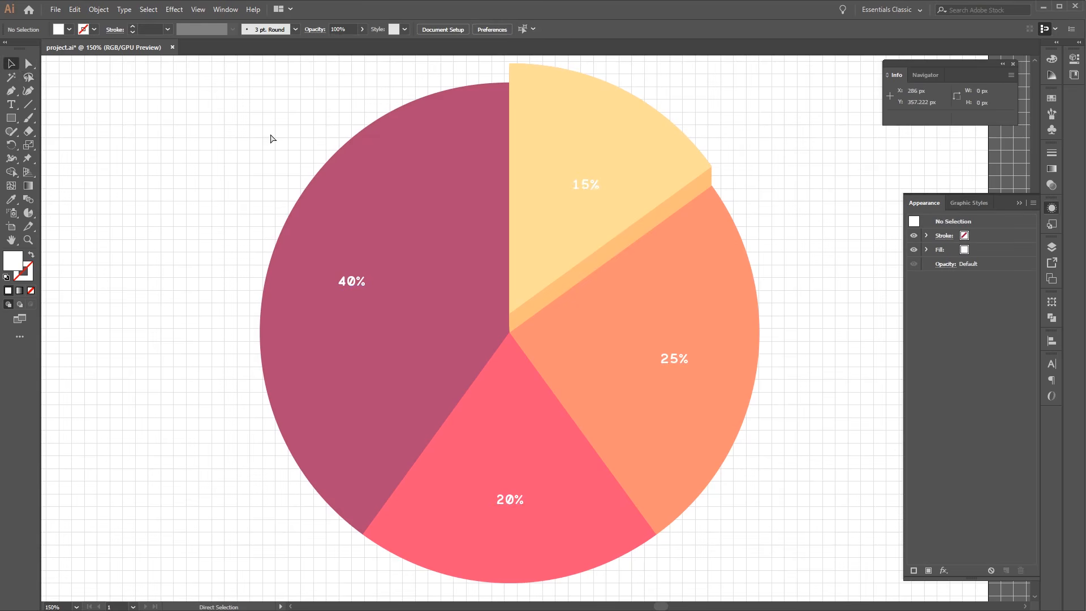
key(ctrl+0)
drag(571, 444, 681, 507)
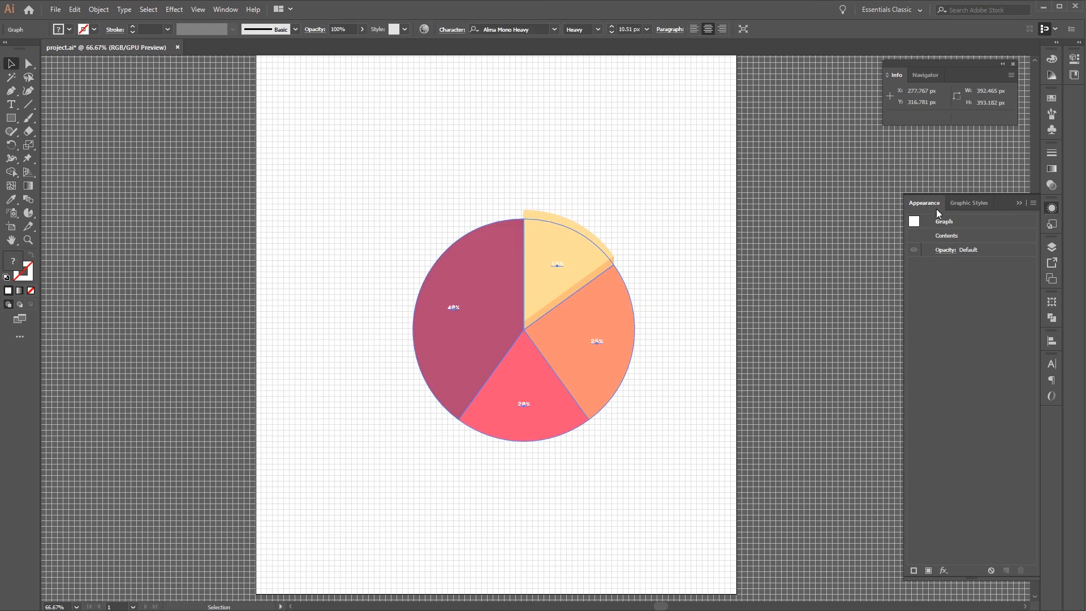
click(931, 571)
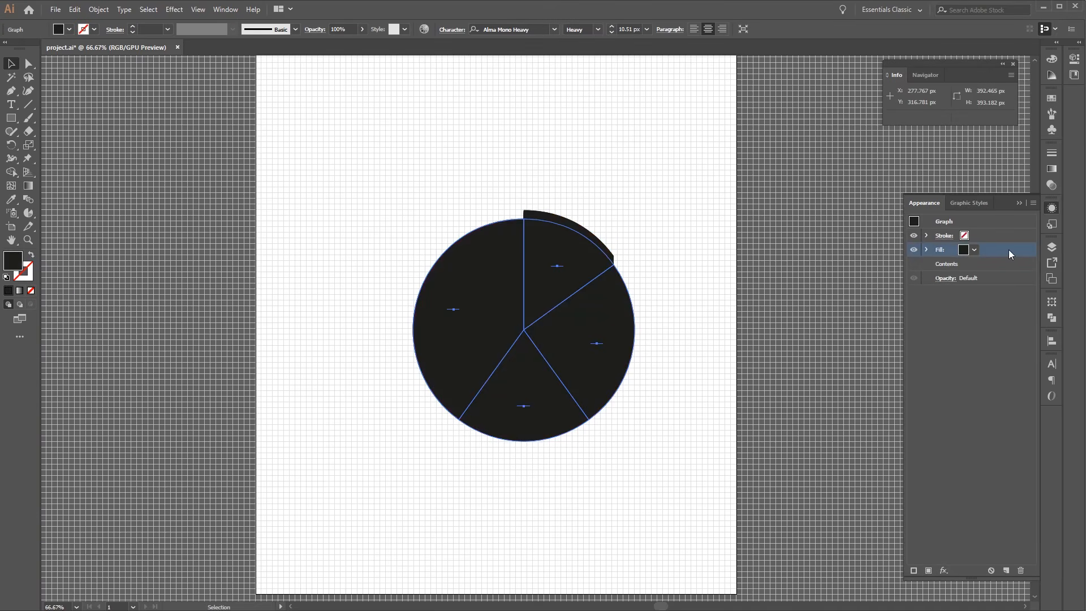
drag(1007, 250, 1007, 269)
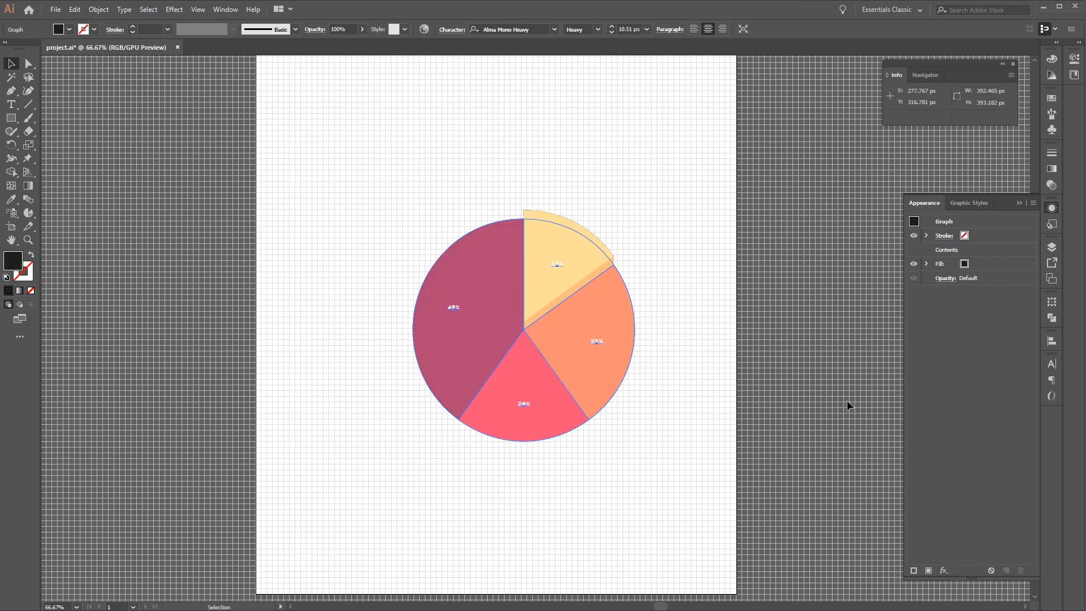
- Set the color of the graph's fill below Contents to R 255, G 242, B 236
click(981, 264)
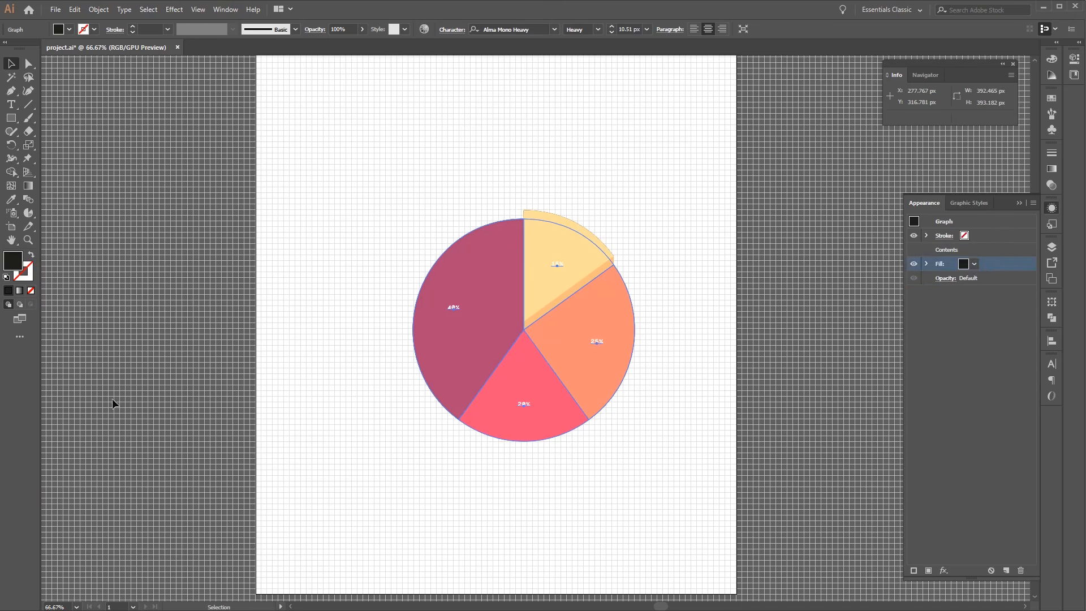
double_click(18, 261)
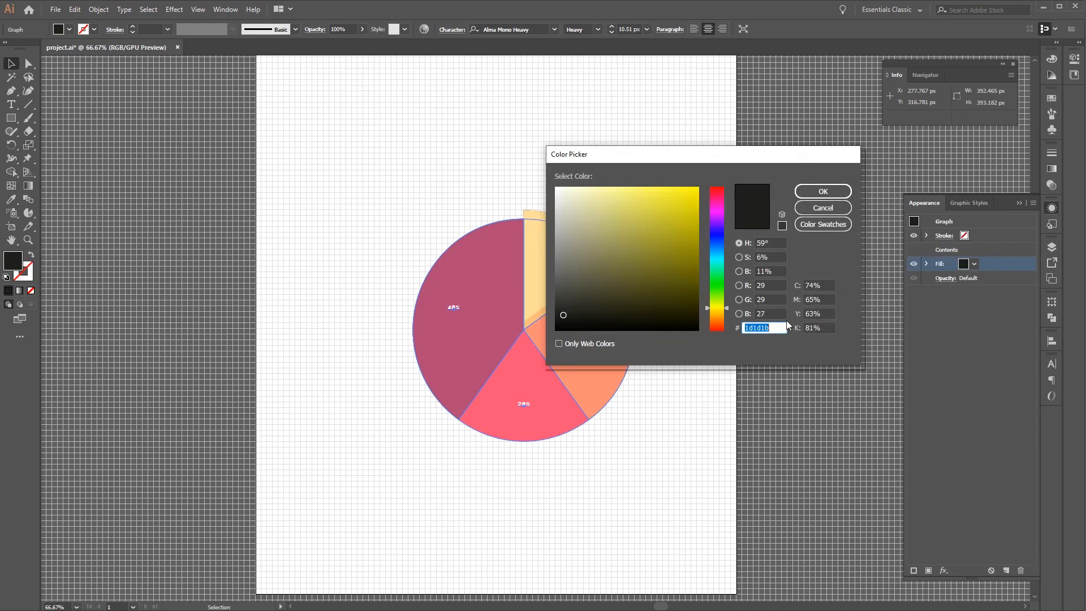
click(780, 285)
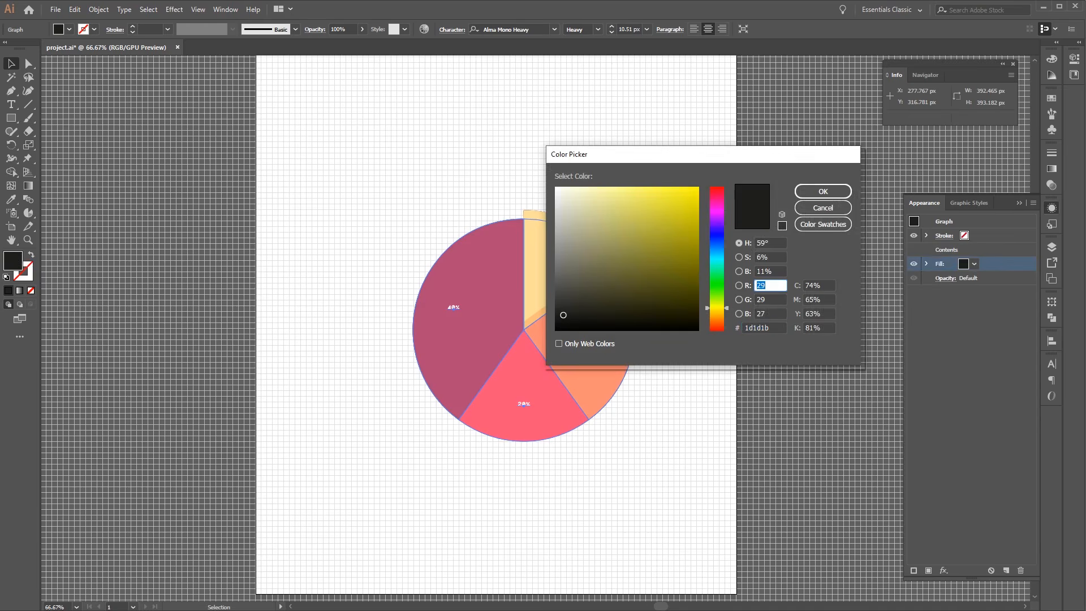
text(255)
key(Tab)
text(242)
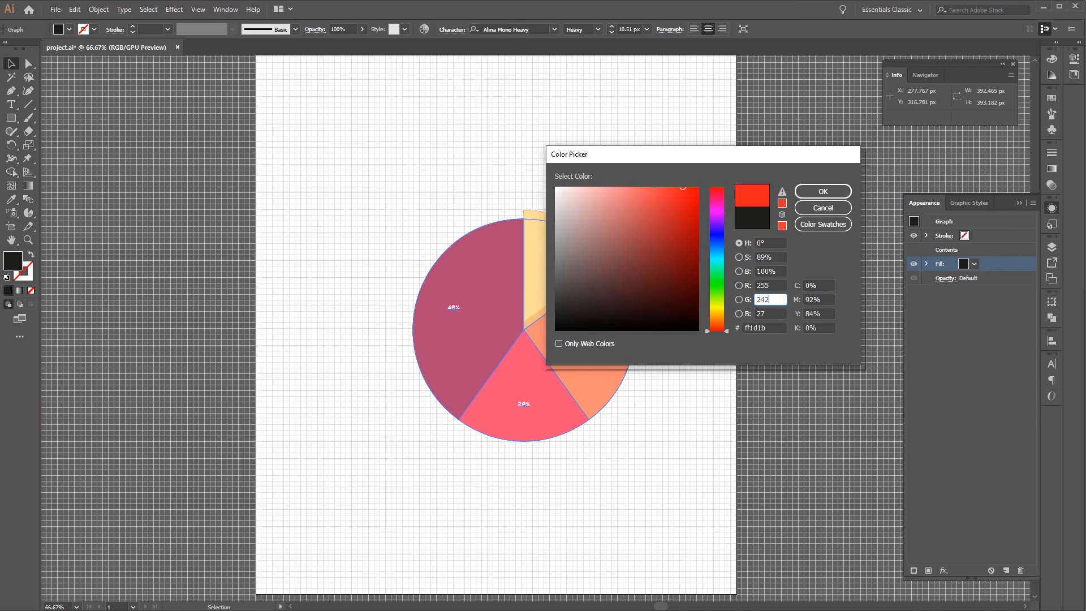
key(Tab)
text(236)
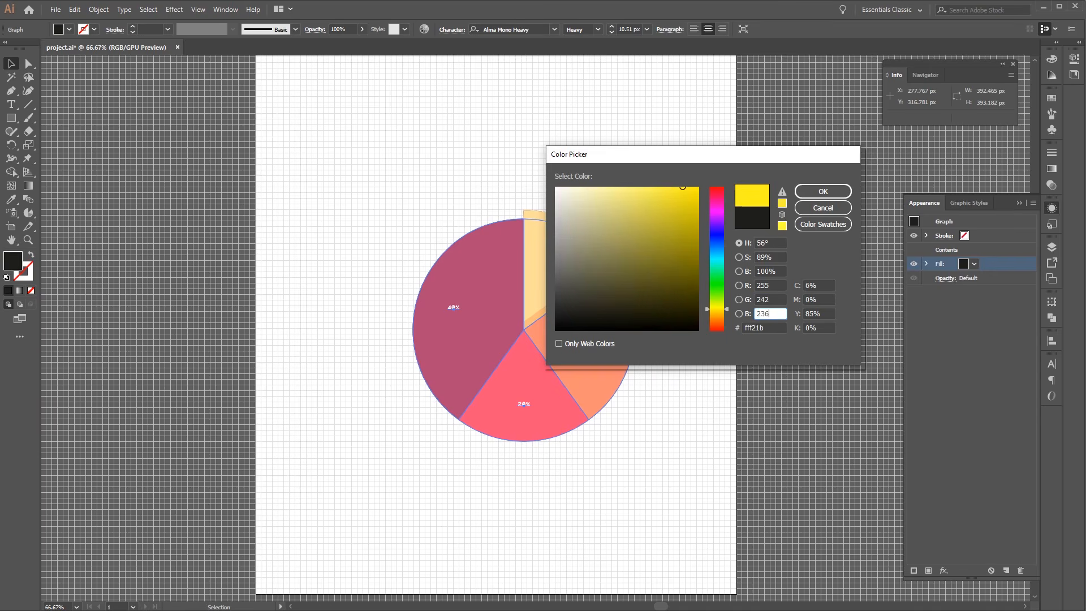
key(Tab)
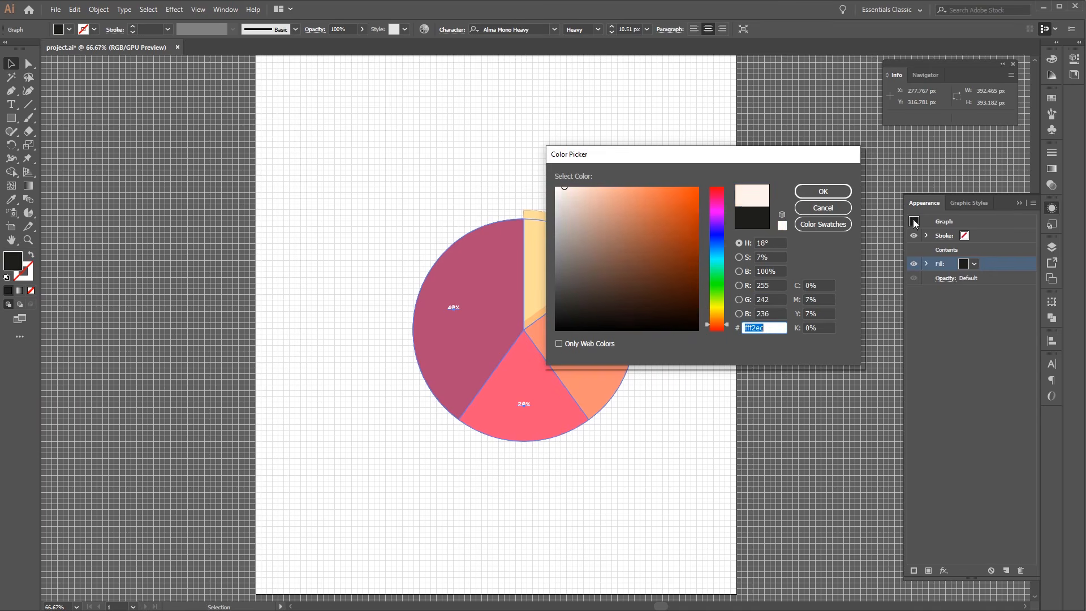
click(824, 192)
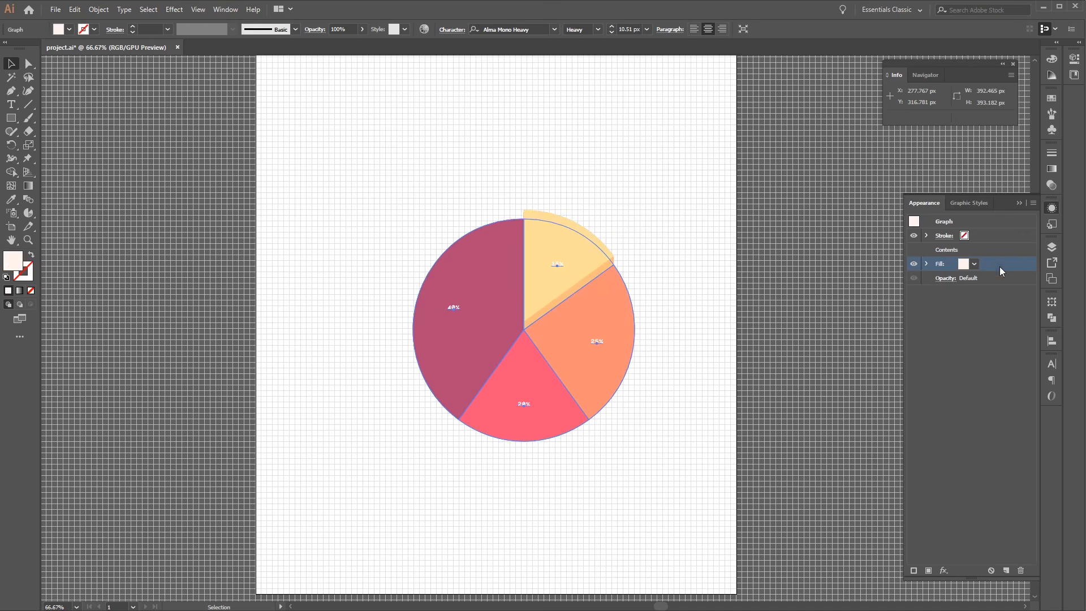
- Convert the pale fill to an ellipse shape with an absolute size of 500 px by 500 px
click(177, 12)
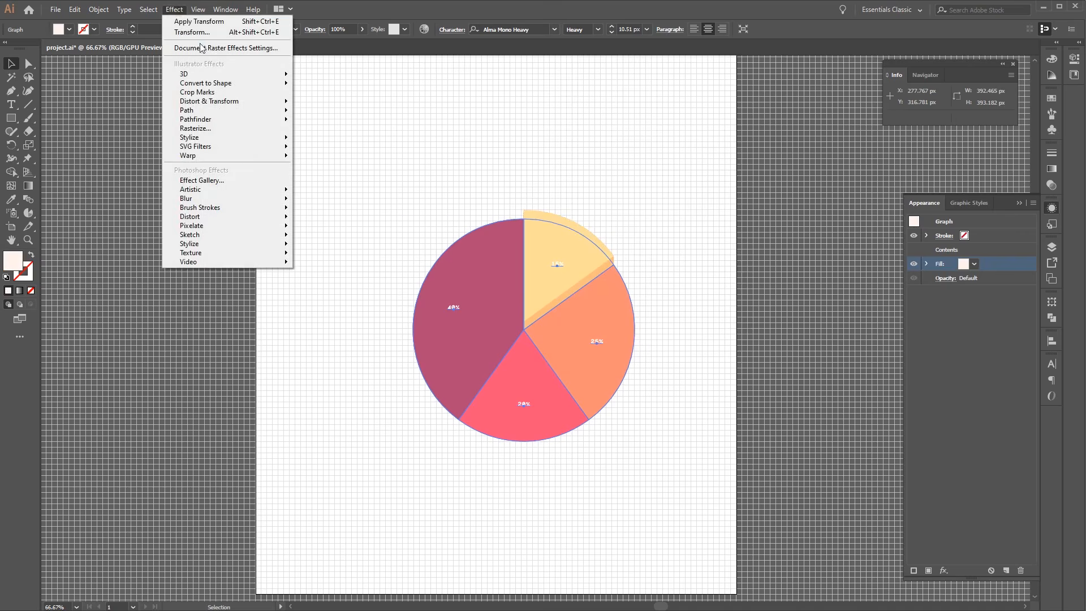
mouse_move(223, 84)
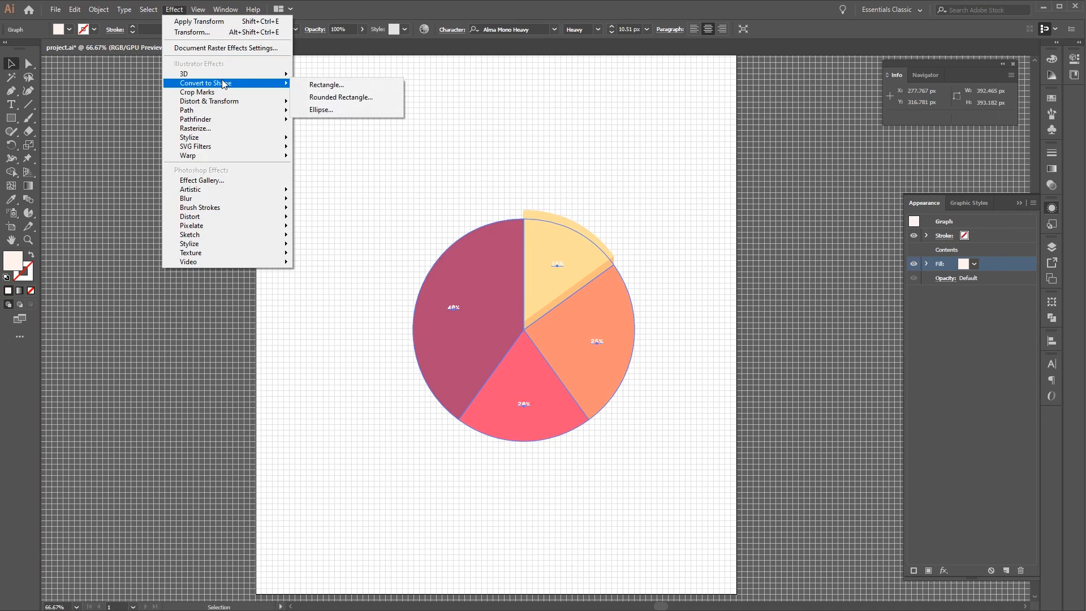
click(342, 110)
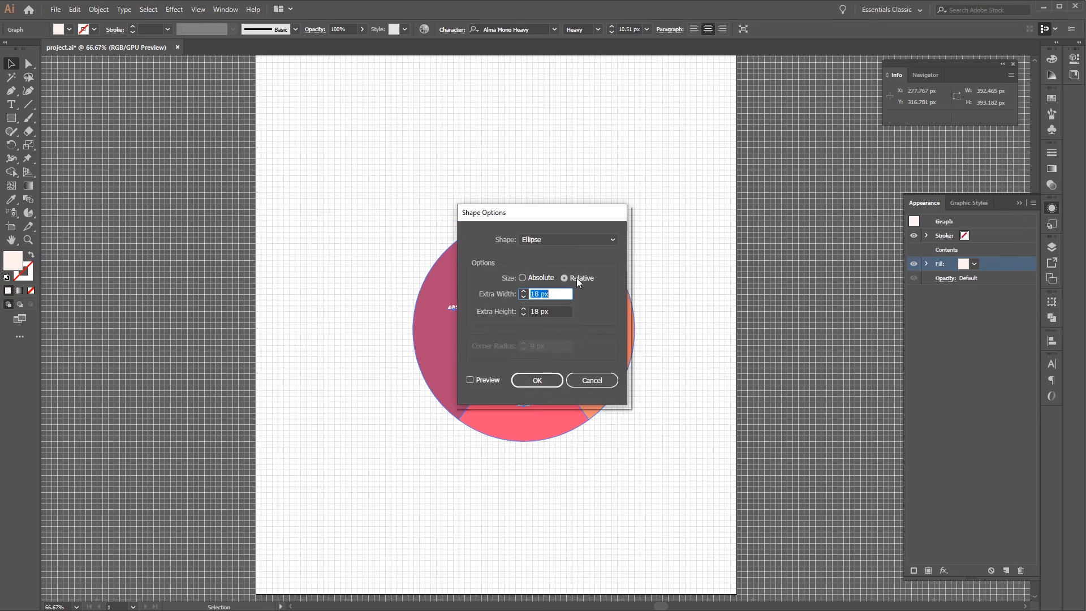
click(522, 278)
click(557, 293)
text(500)
key(Tab)
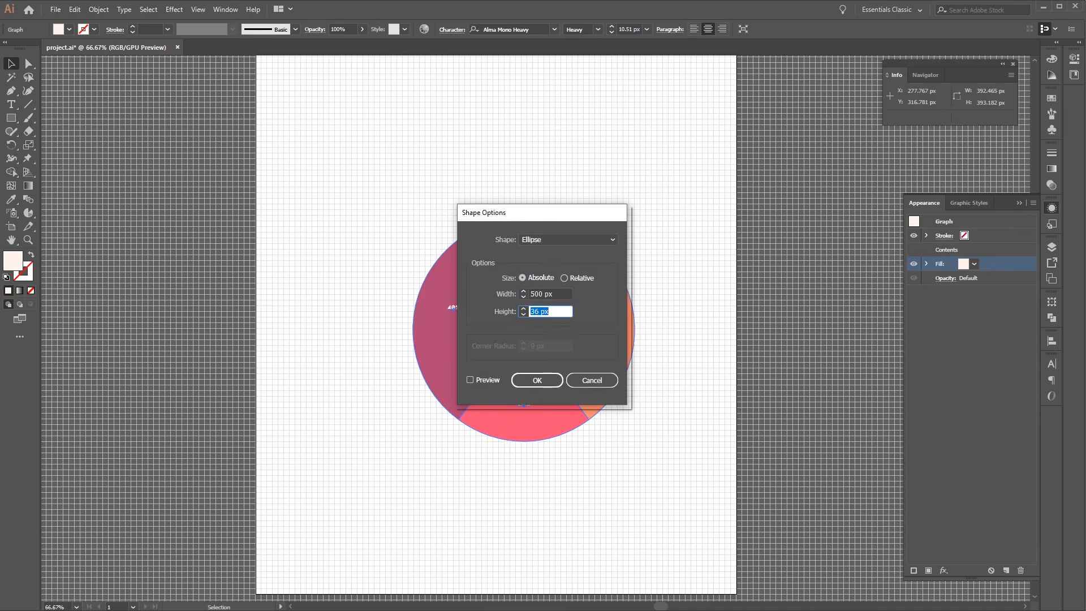
text(500)
key(Tab)
click(537, 380)
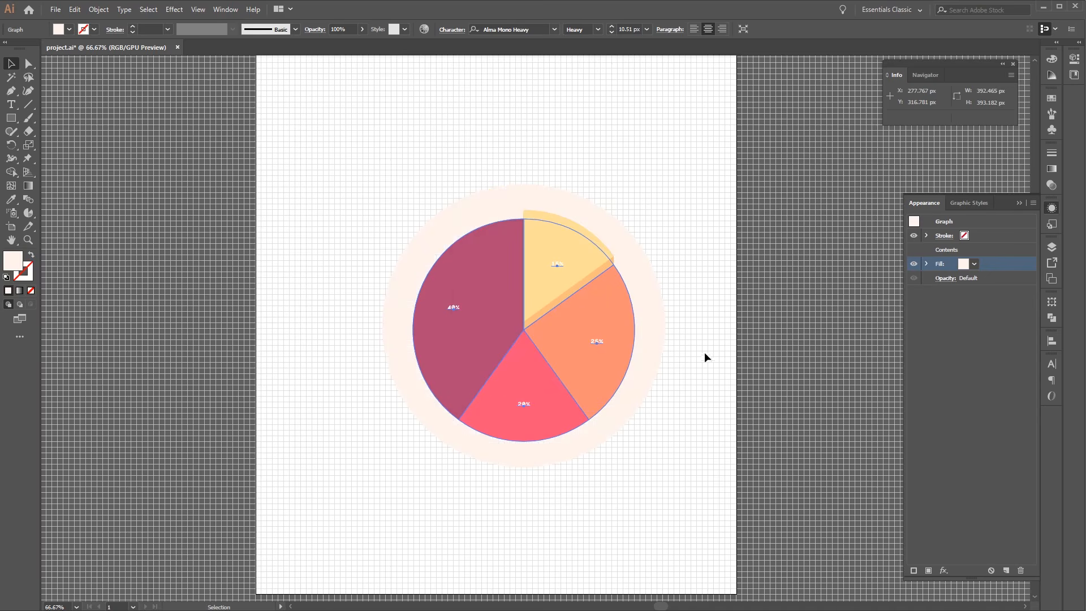
- Add a Transform effect to the ellipse fill that moves it 7 px vertically
click(182, 9)
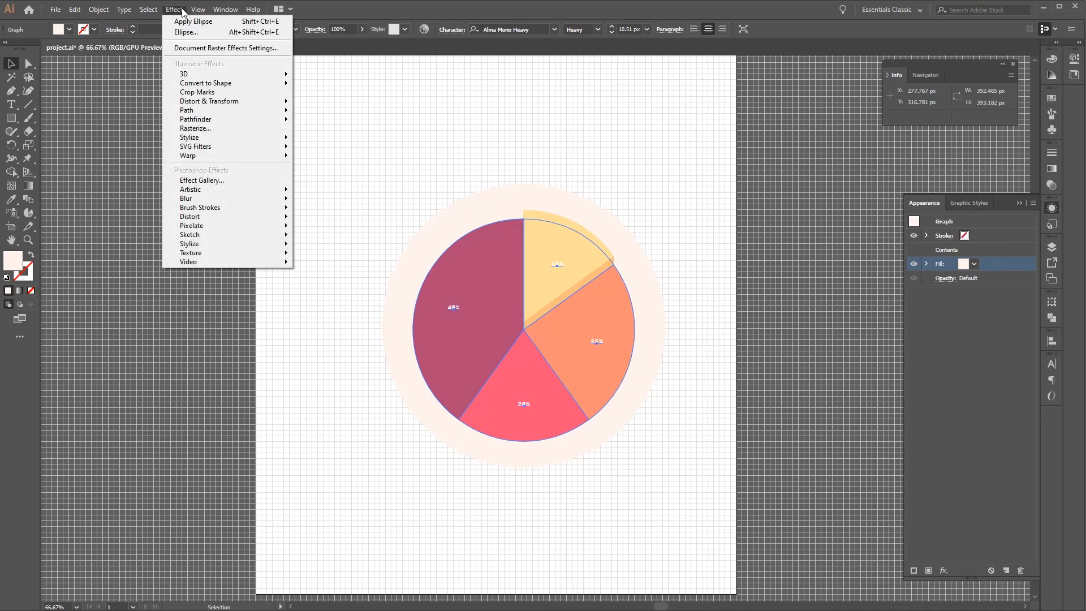
mouse_move(242, 107)
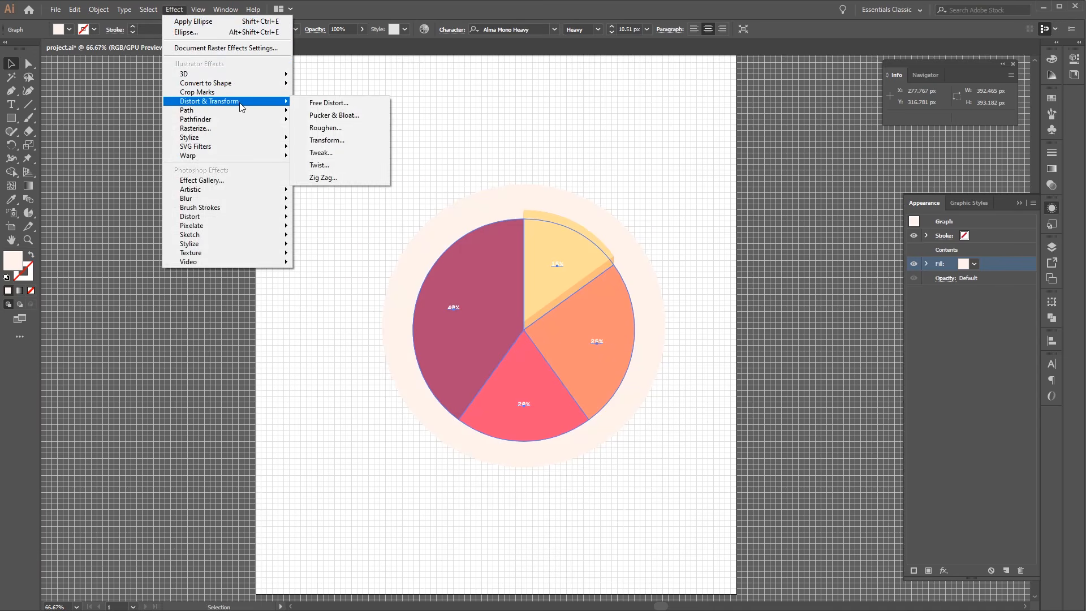
click(368, 143)
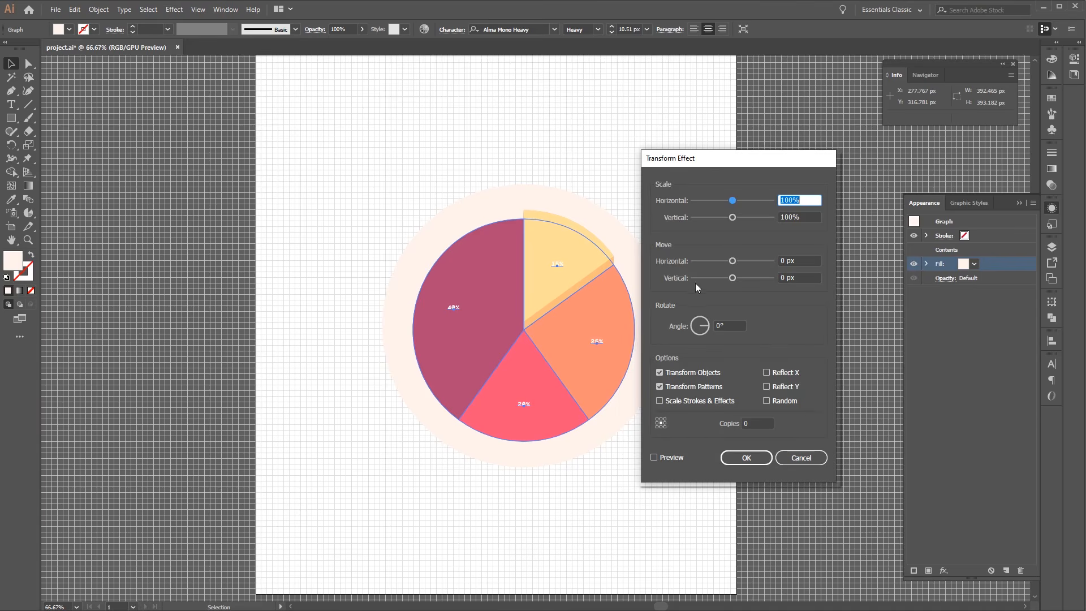
click(807, 274)
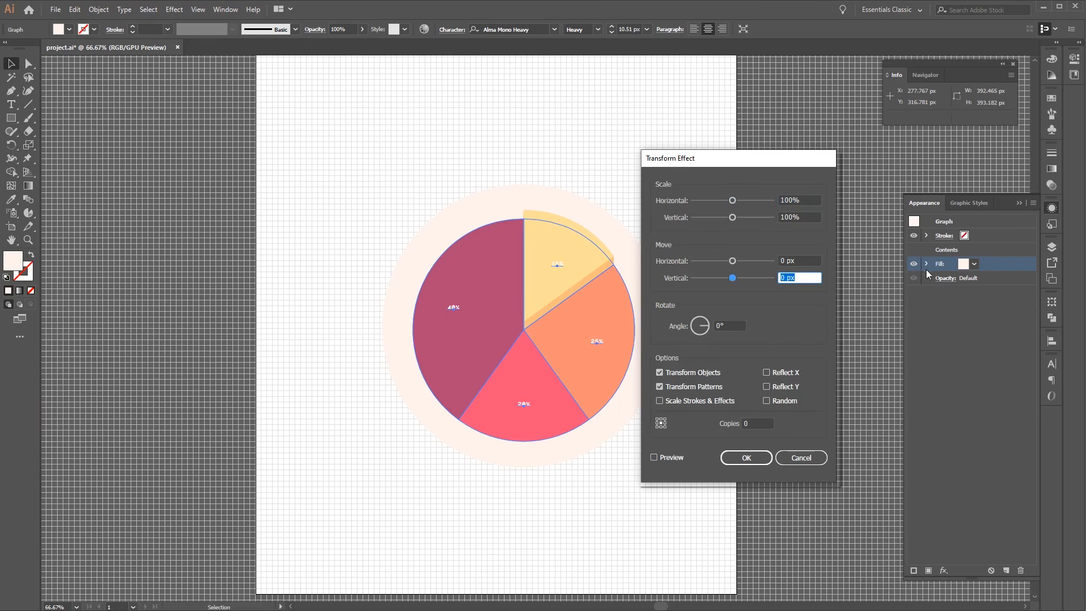
text(7)
click(759, 456)
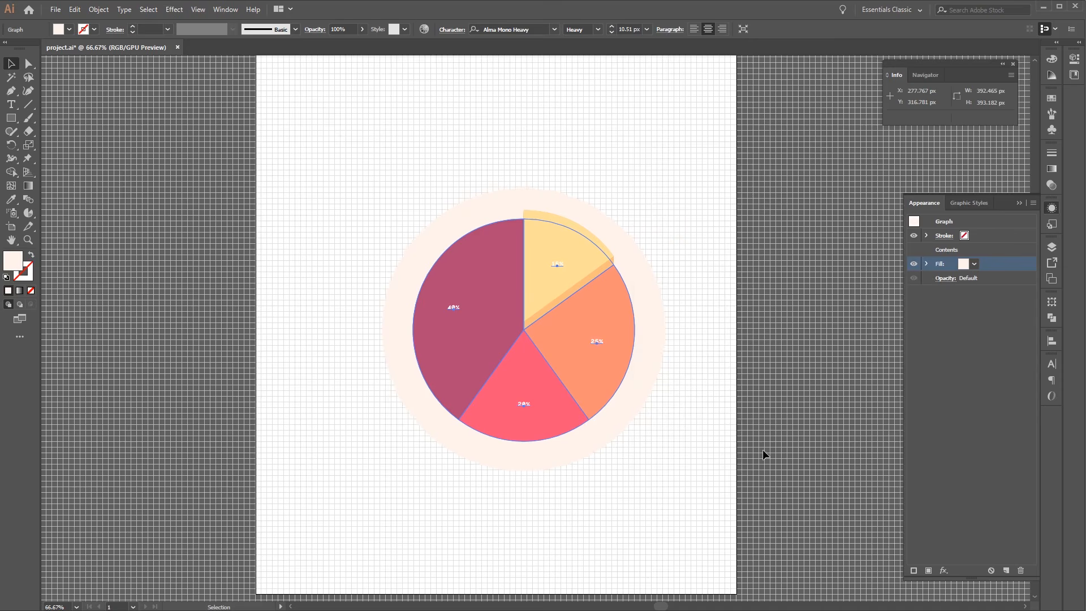
- Start a Drop Shadow effect on the ellipse fill with Normal mode and 100% opacity
click(175, 10)
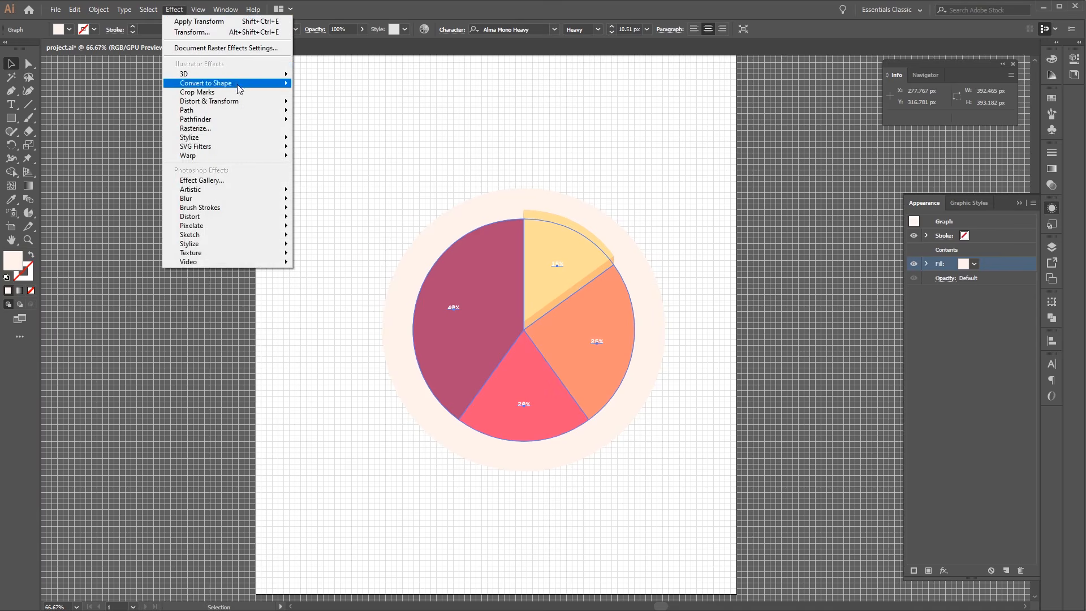
mouse_move(247, 141)
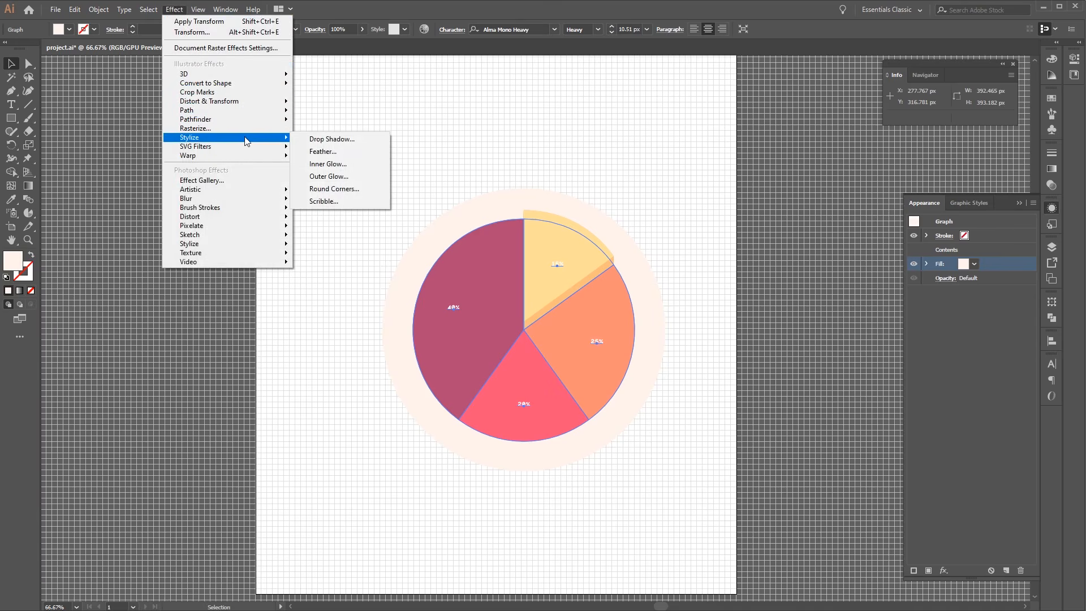
click(357, 143)
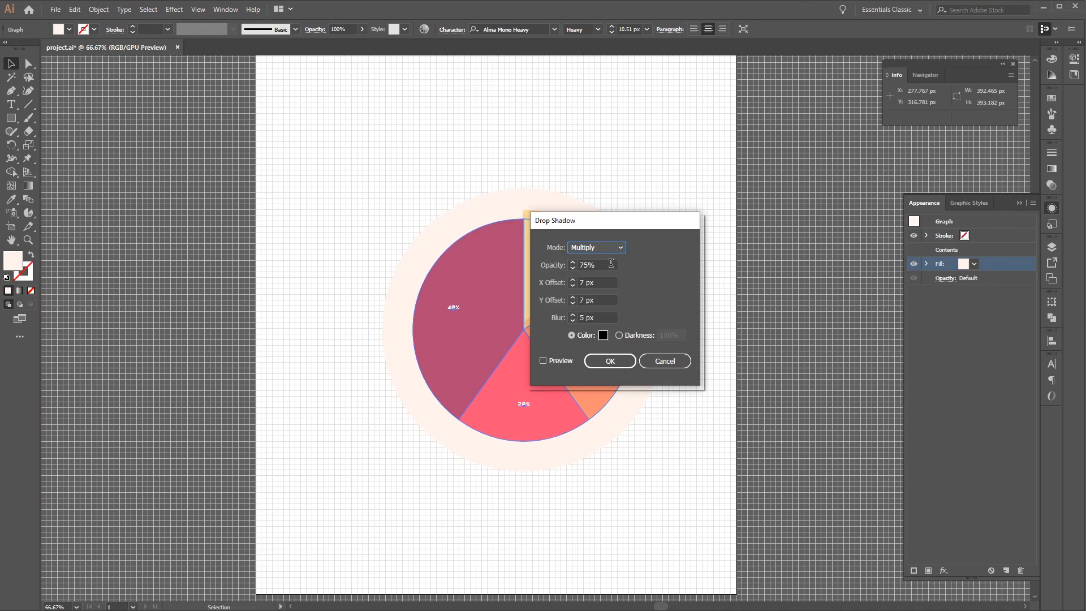
click(621, 249)
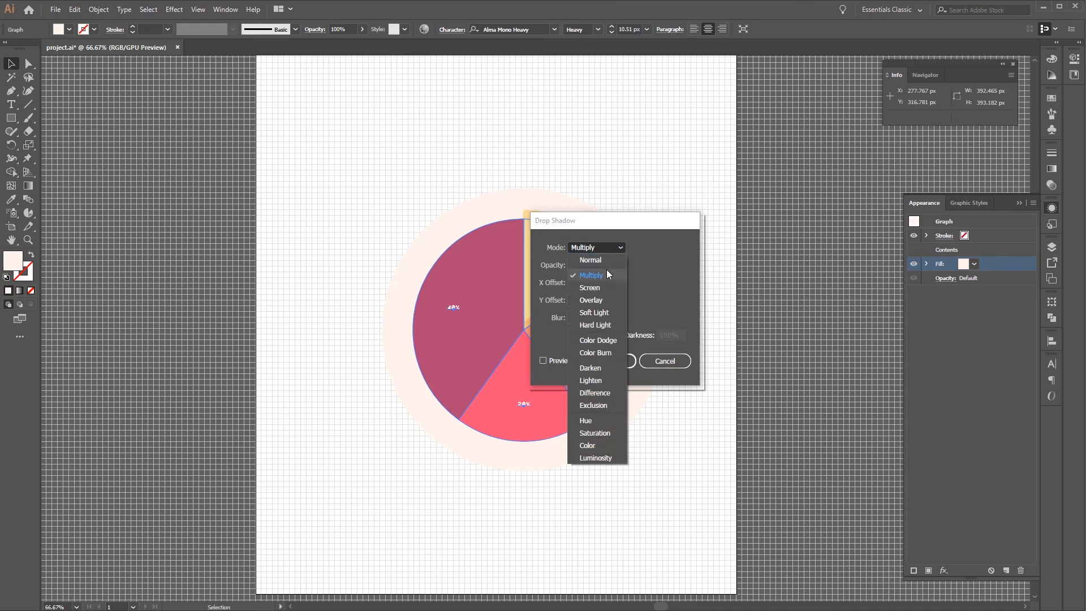
click(610, 259)
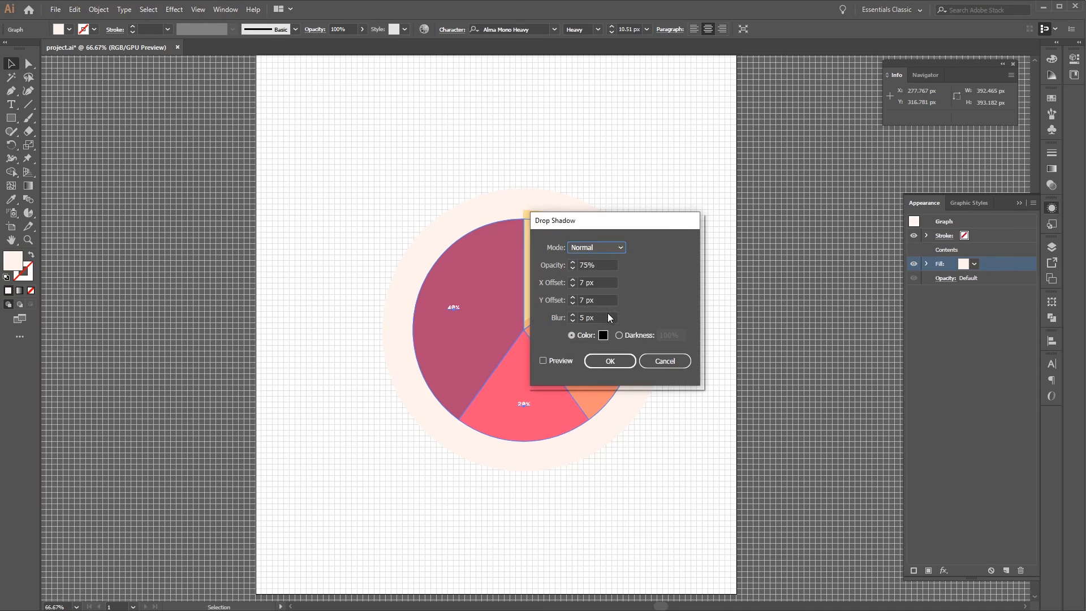
key(Tab)
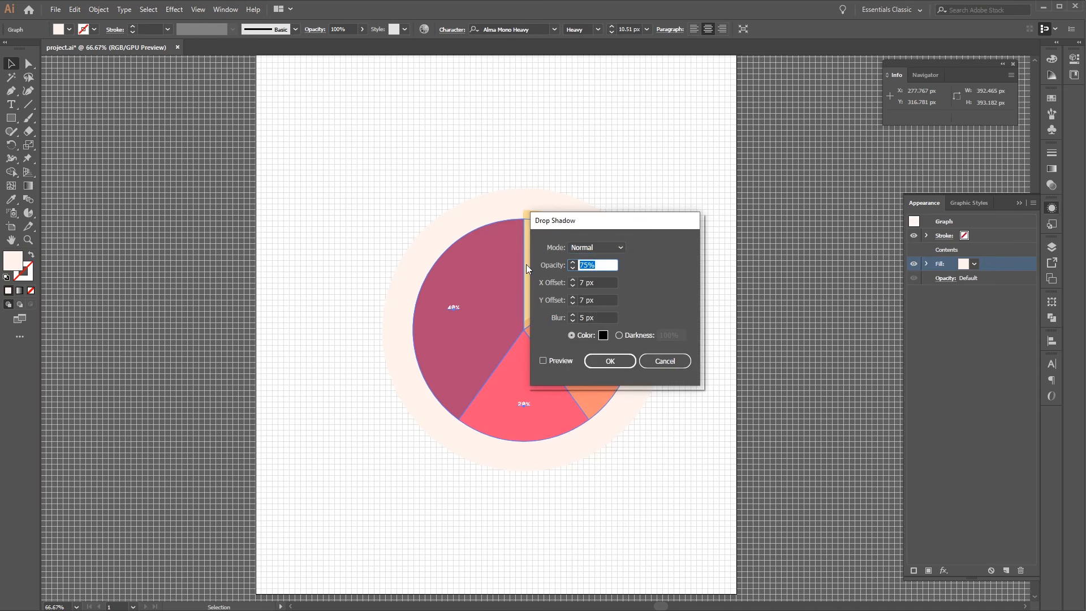
text(100)
key(Tab)
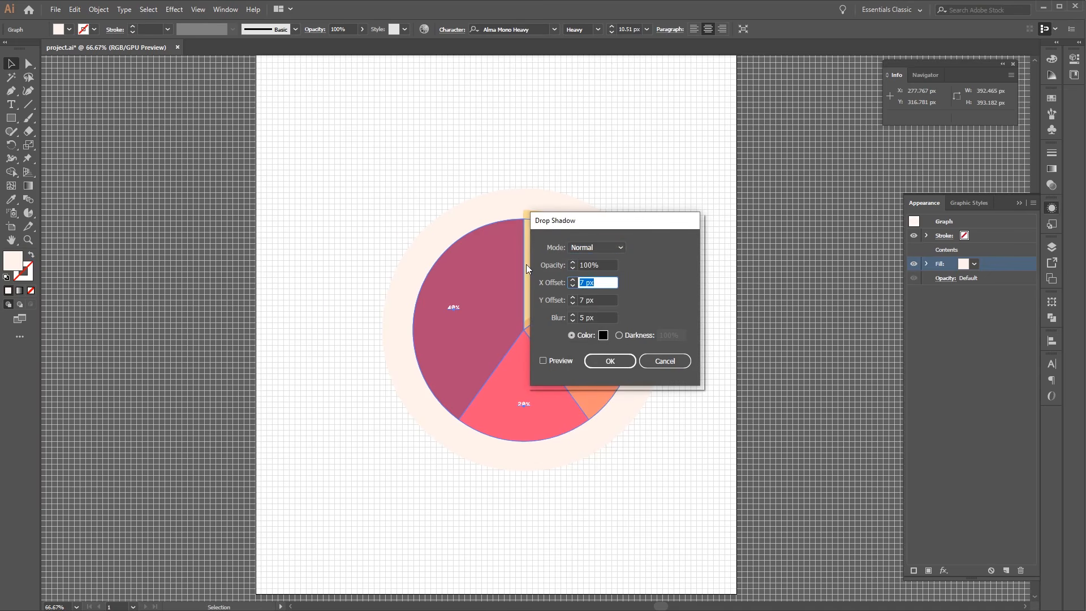
- Give the drop shadow a 0 px X offset, 1 px Y offset, 0 px blur and black color (000000), and apply it
text(0)
key(Tab)
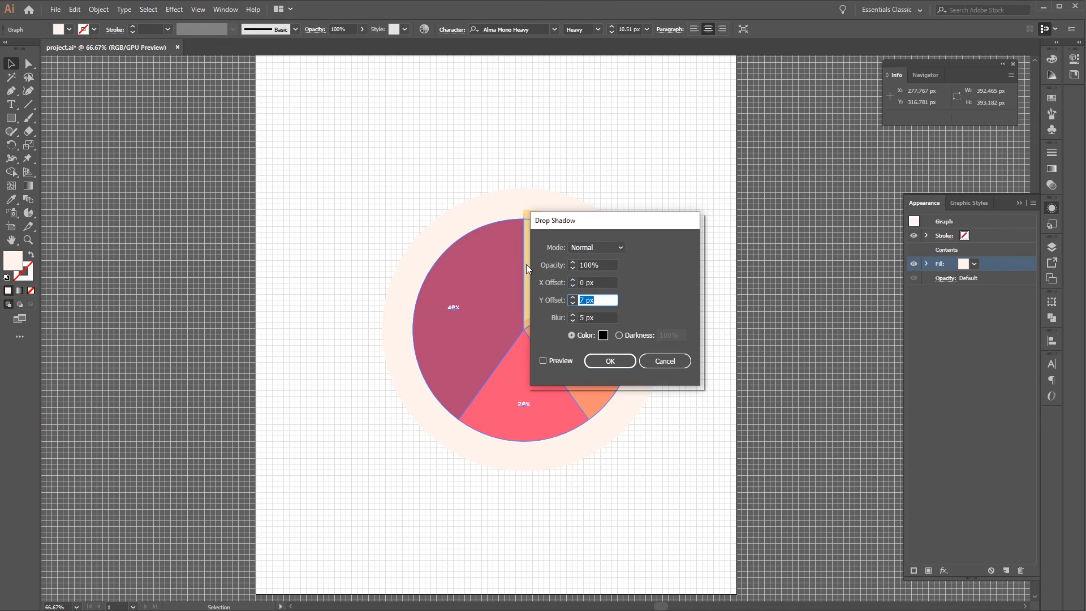
text(1)
key(Tab)
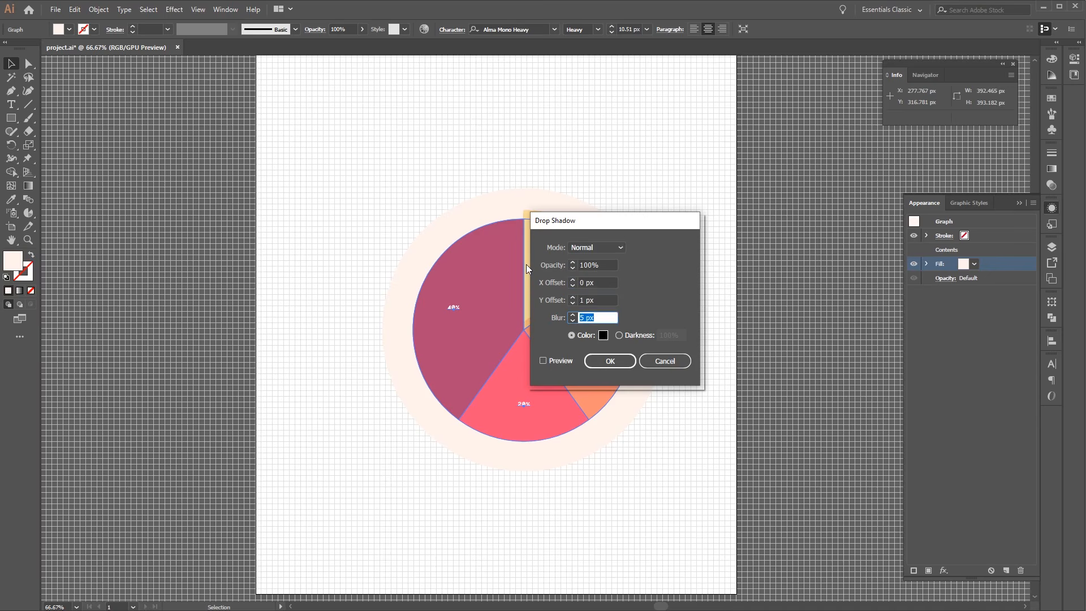
text(0)
key(Tab)
click(603, 335)
drag(628, 262, 545, 338)
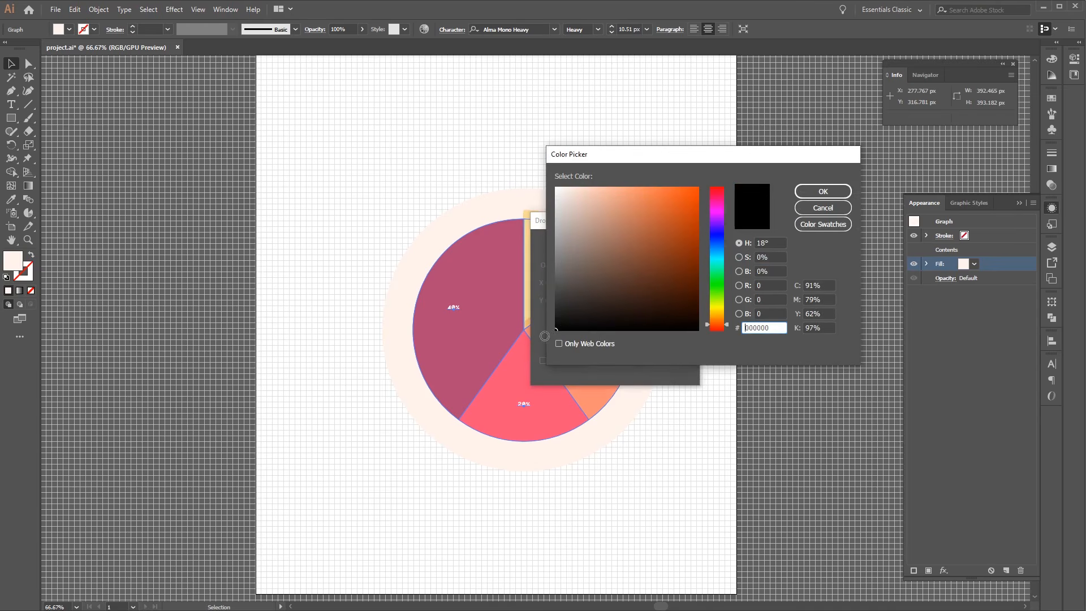
click(814, 193)
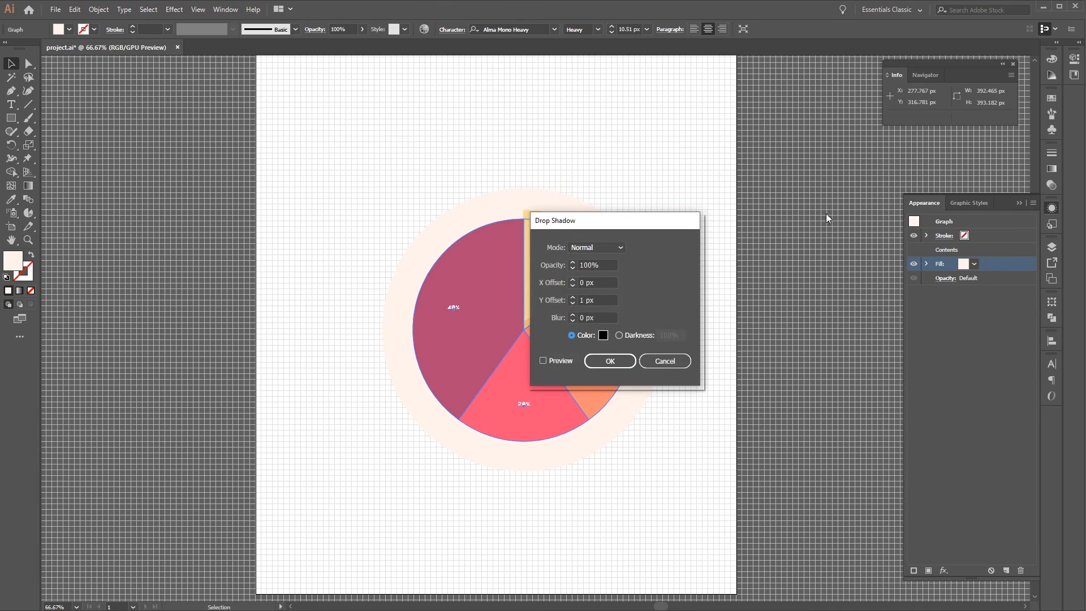
click(610, 362)
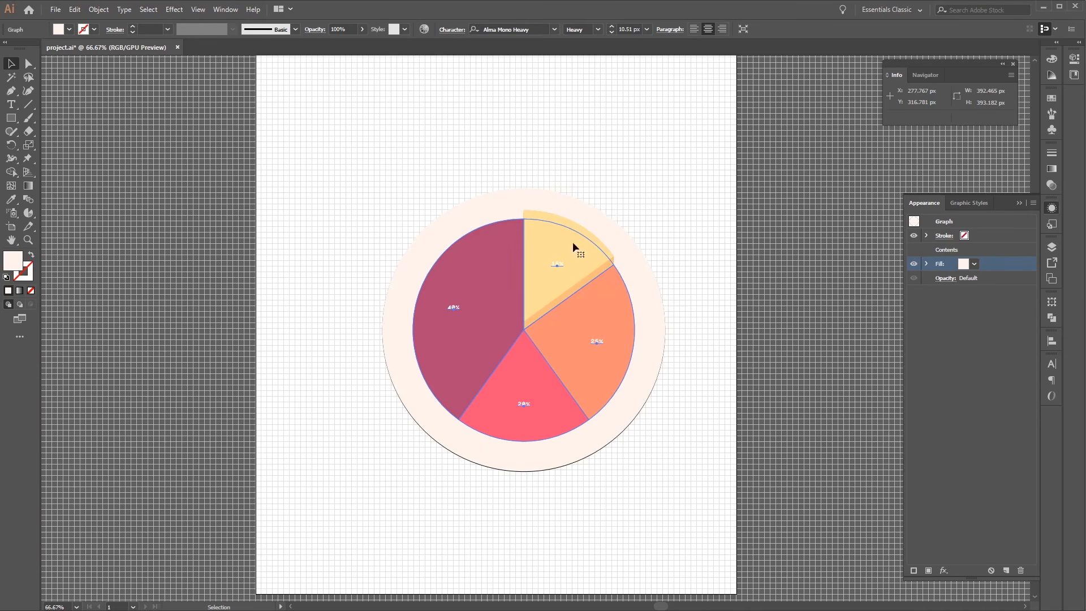
- Add another fill to the graph and place it below the existing ellipse fill
drag(368, 154, 699, 532)
click(967, 324)
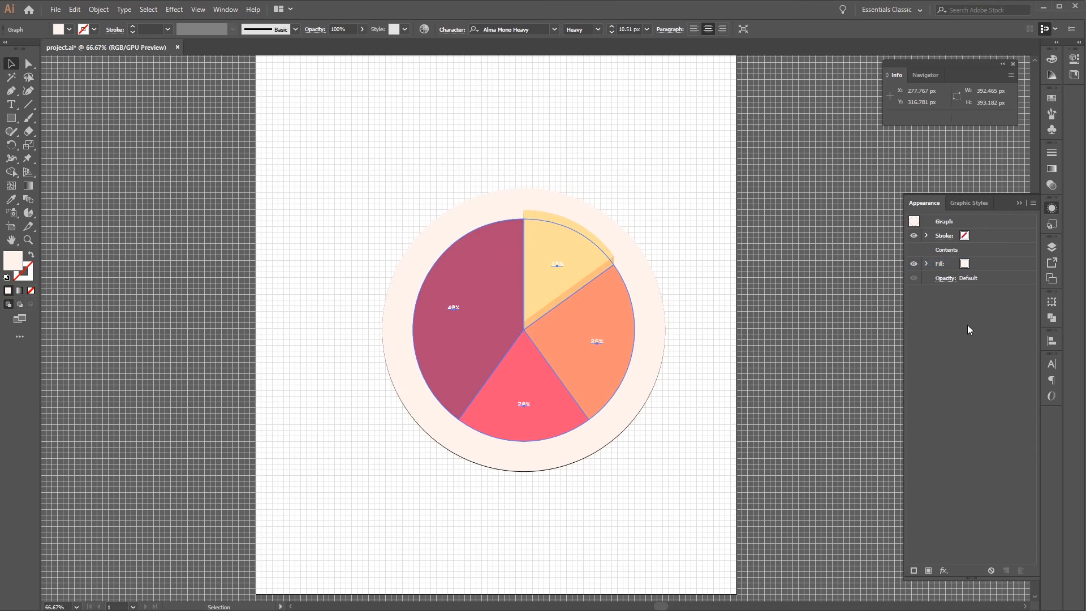
click(927, 570)
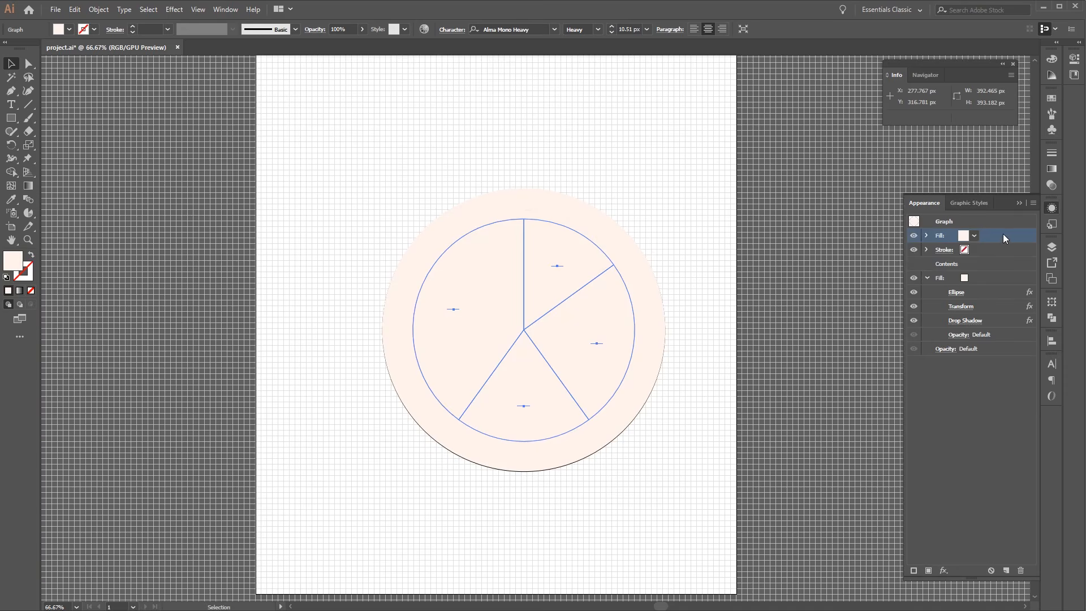
drag(1003, 233, 996, 342)
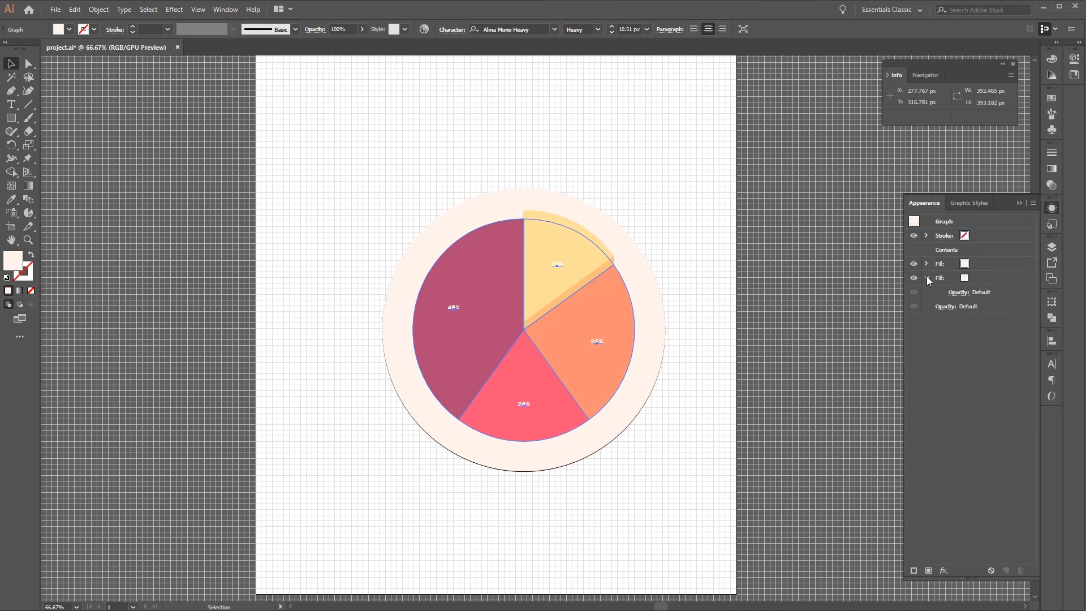
- Color the lower fill pink with green 82 and blue 119 (ff5277)
click(979, 277)
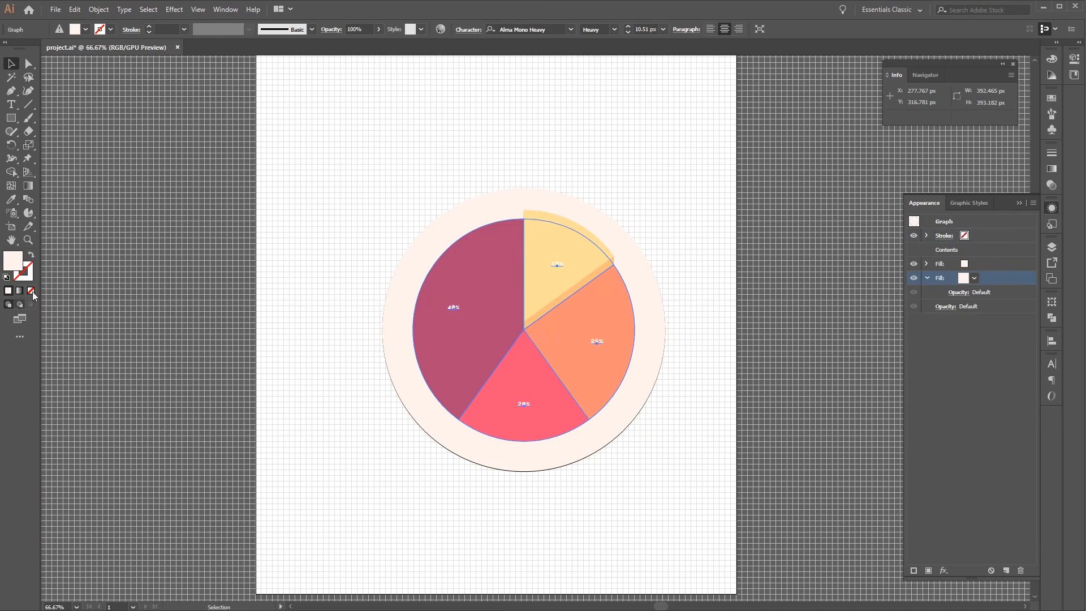
double_click(21, 258)
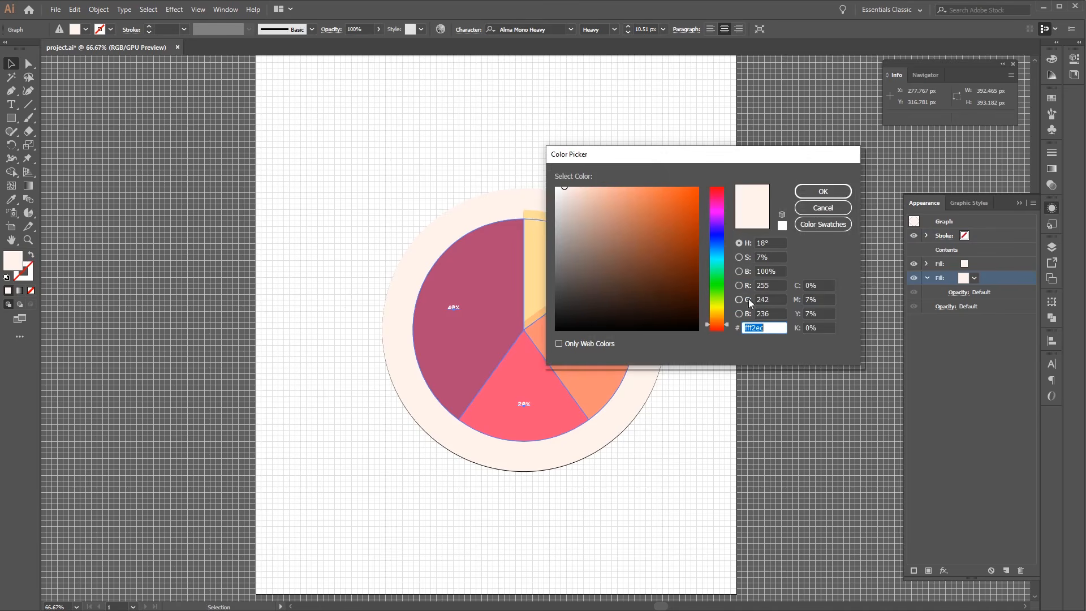
click(781, 299)
text(82)
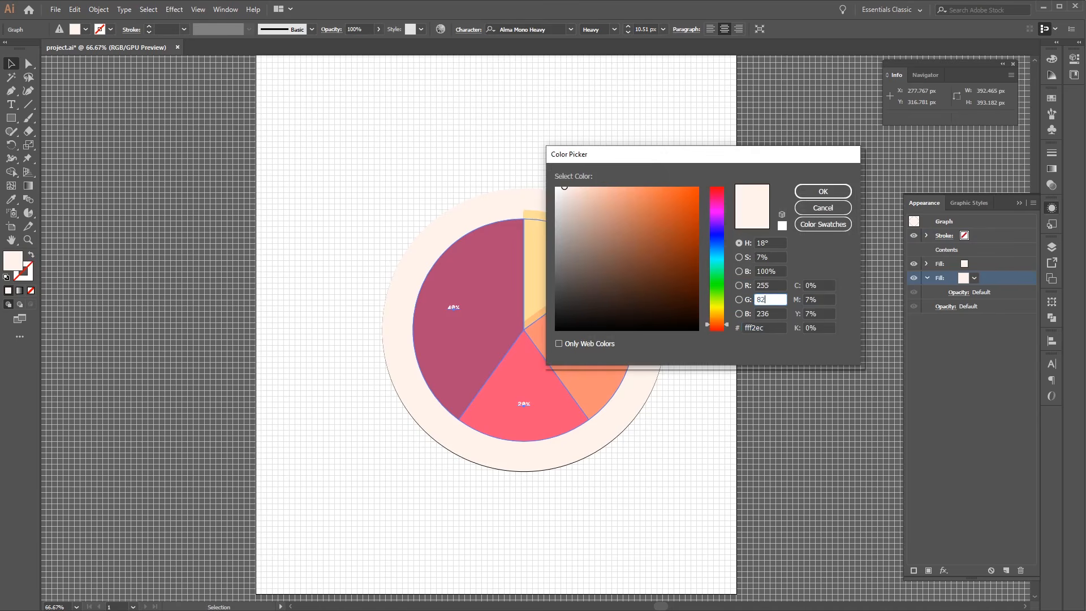
key(Tab)
text(119)
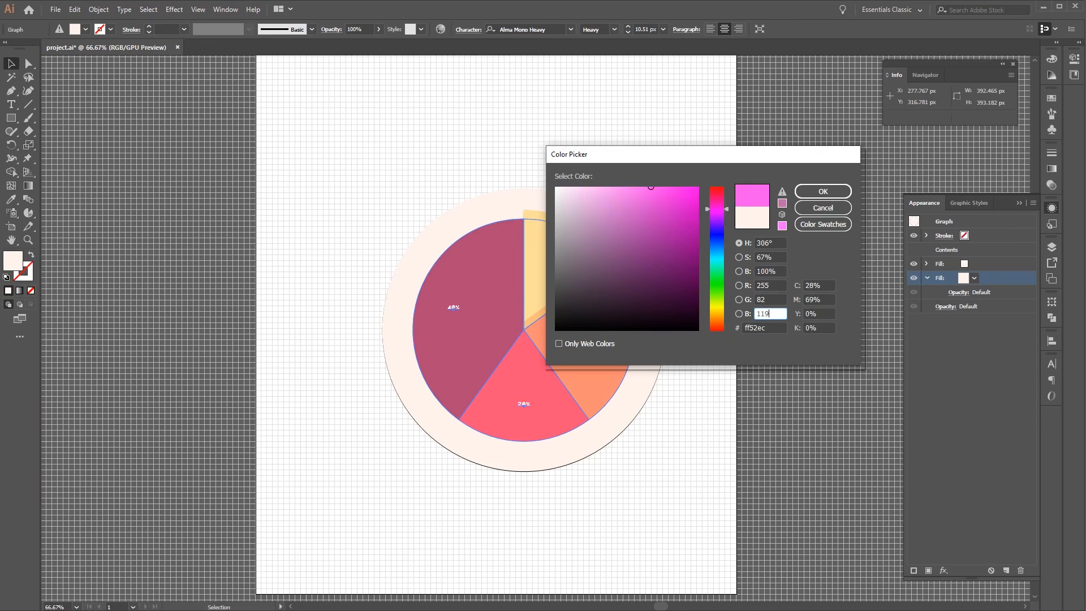
key(Tab)
click(828, 191)
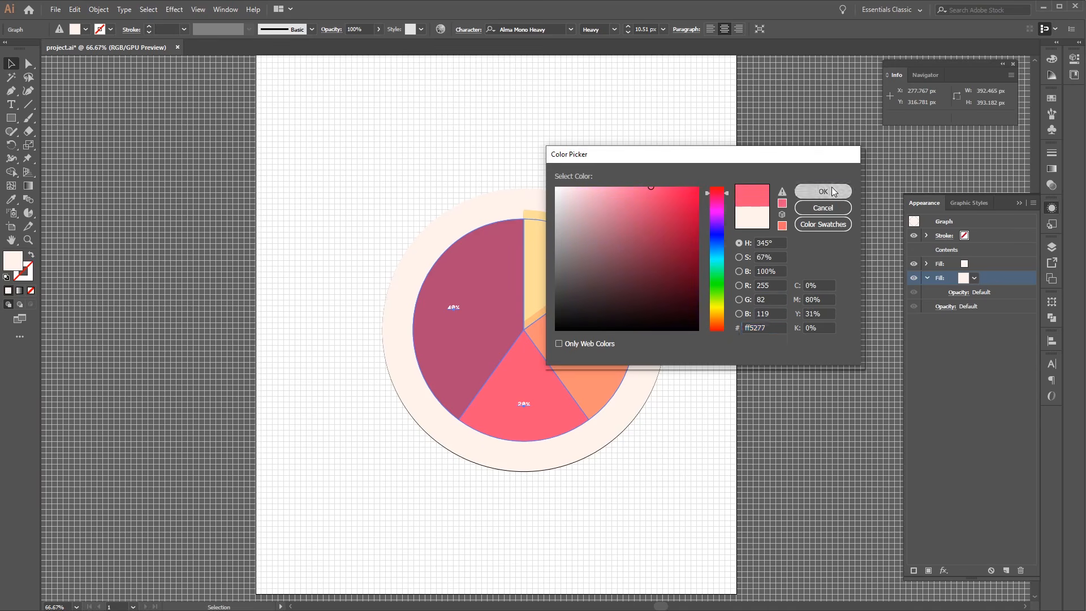
- Reduce the pink fill's opacity to 30%
click(965, 293)
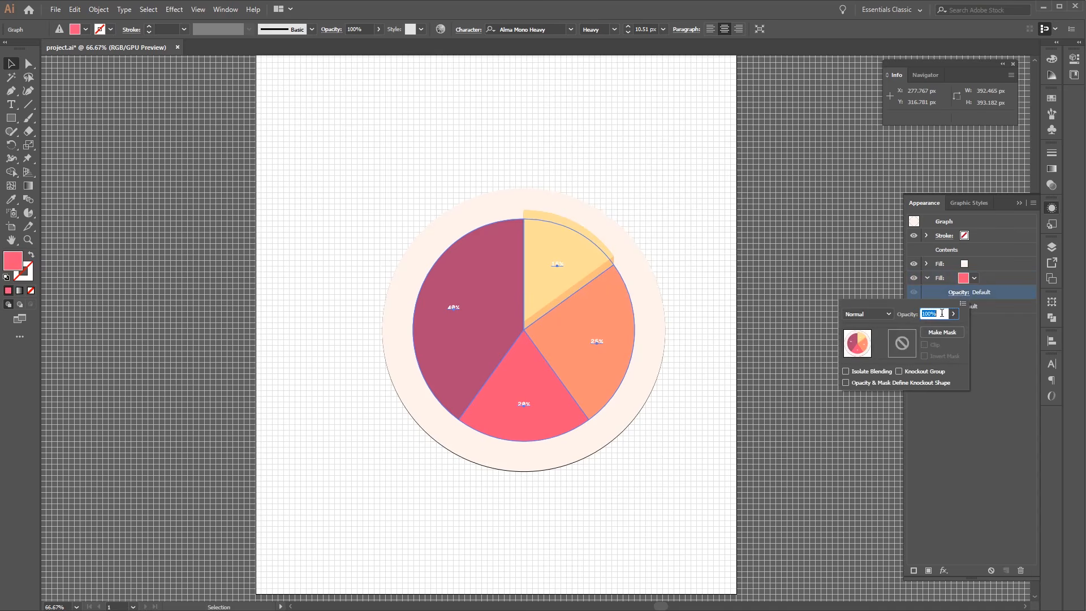
text(30)
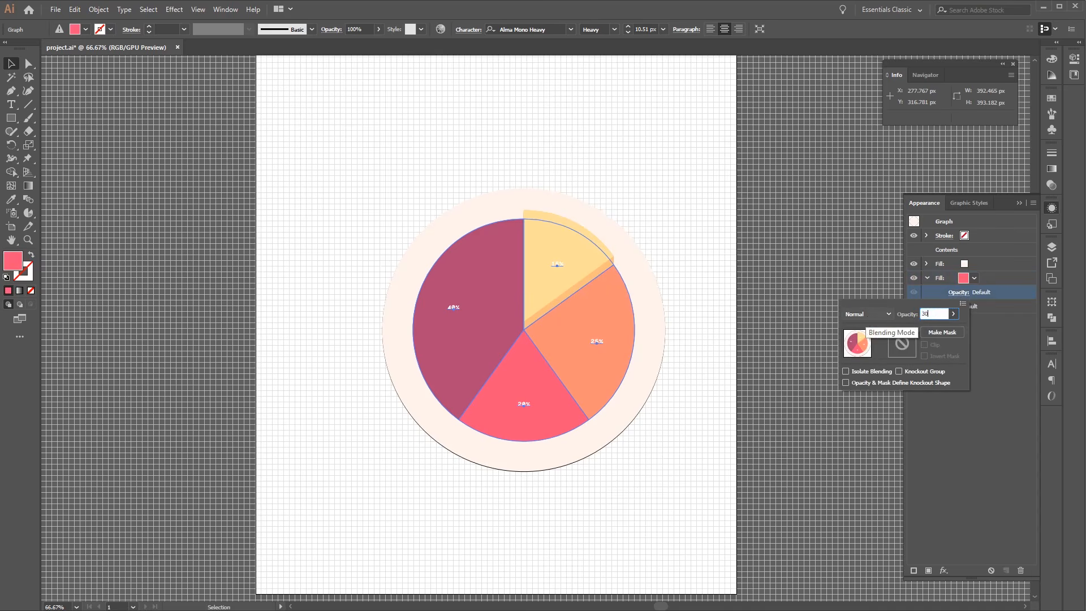
key(Tab)
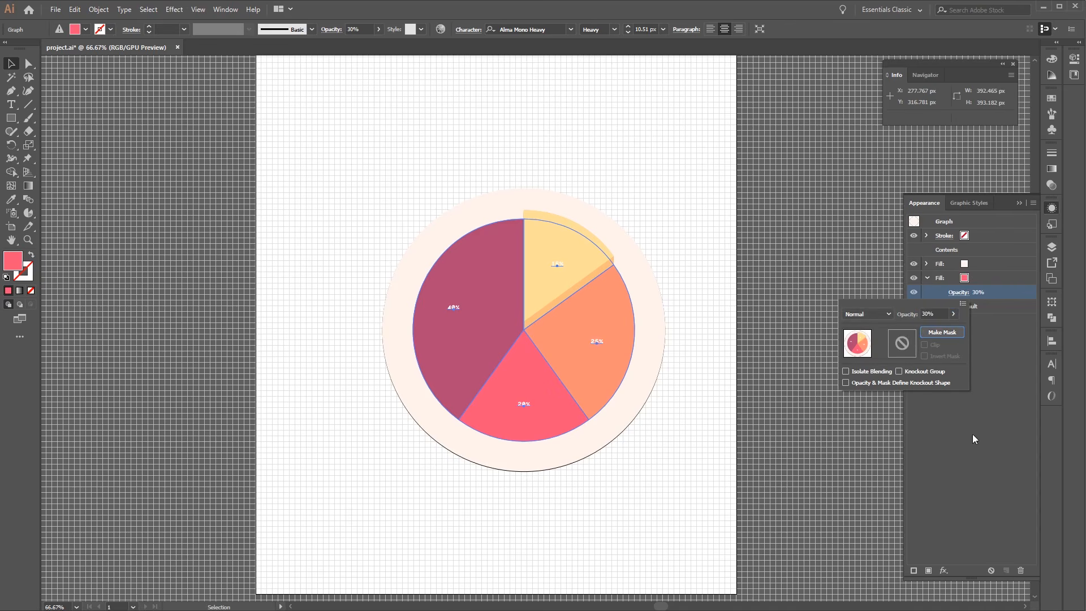
- Convert the pink fill to an ellipse with an absolute width and height of 440 px
click(1003, 279)
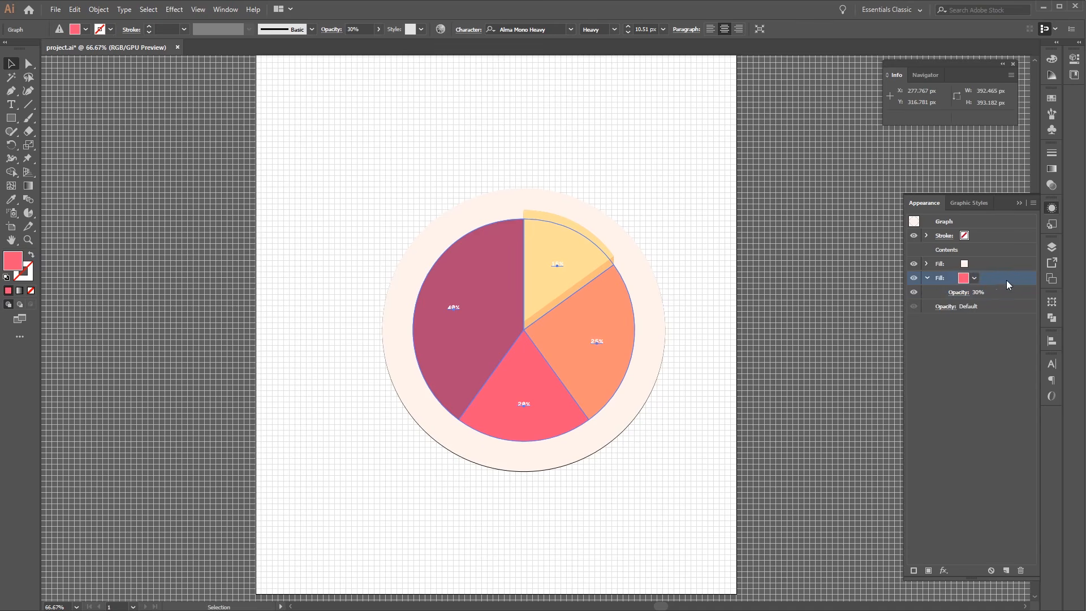
click(180, 10)
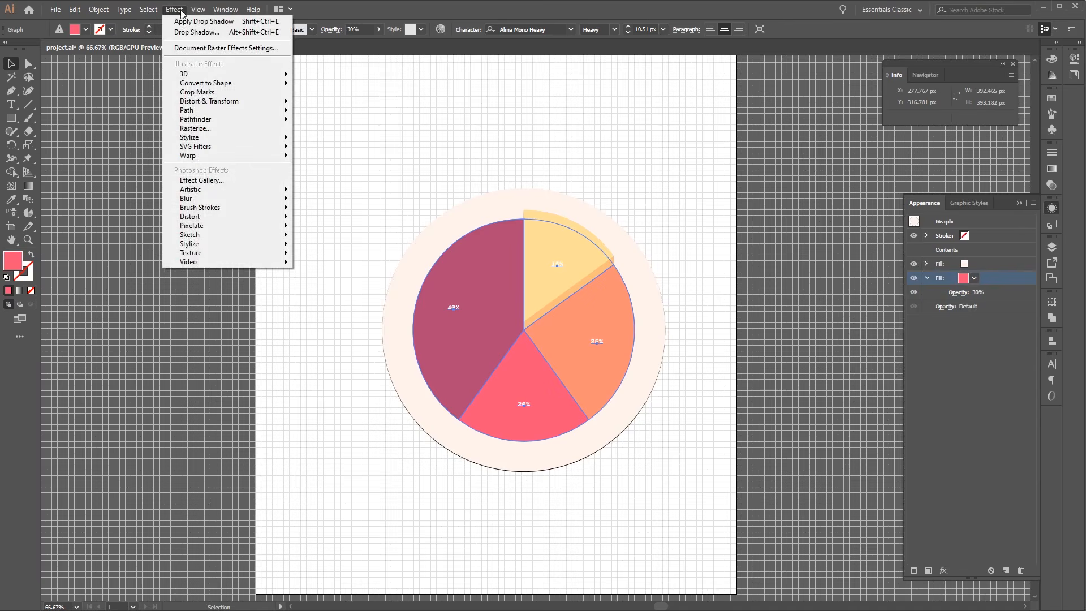
mouse_move(232, 85)
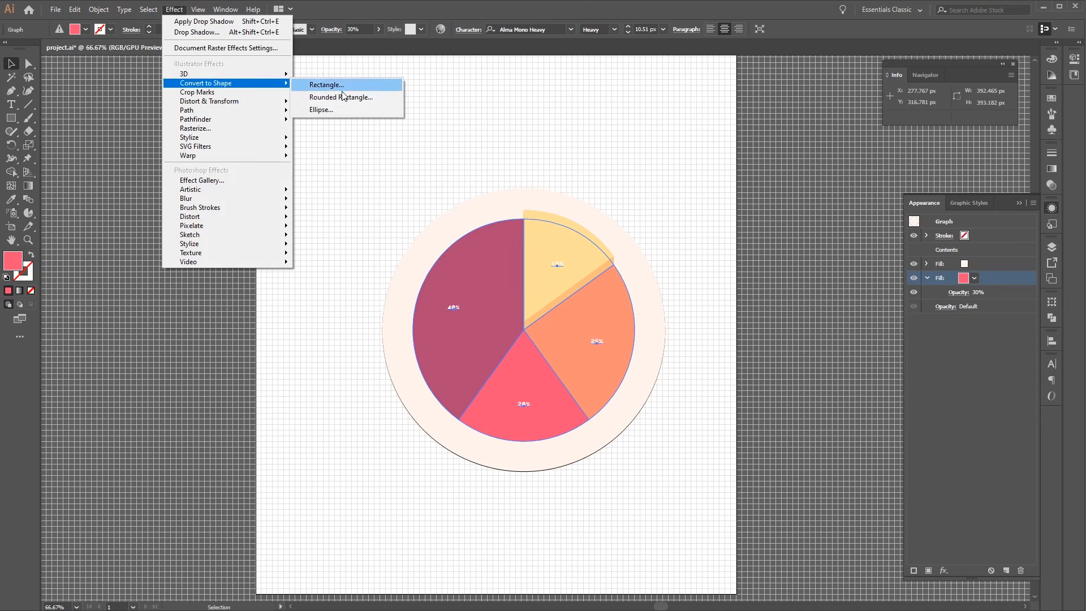
click(357, 108)
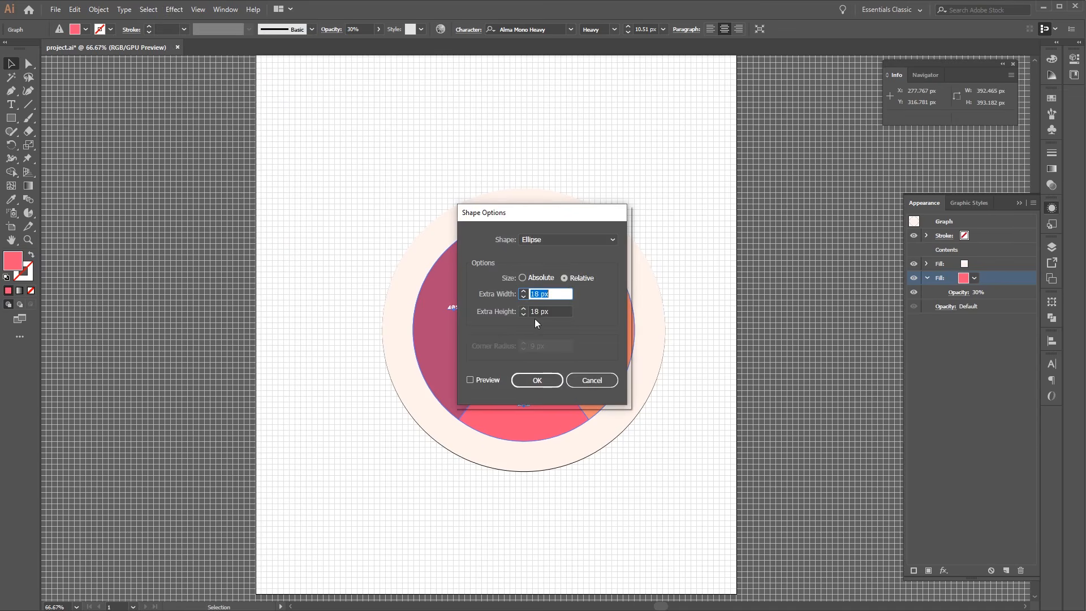
click(536, 278)
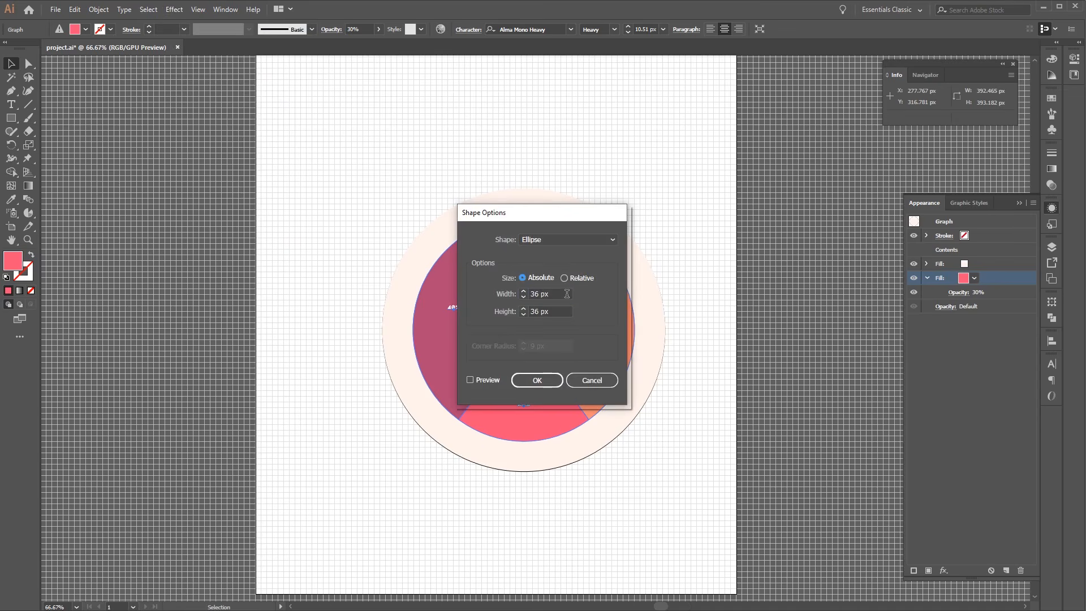
drag(567, 293, 506, 292)
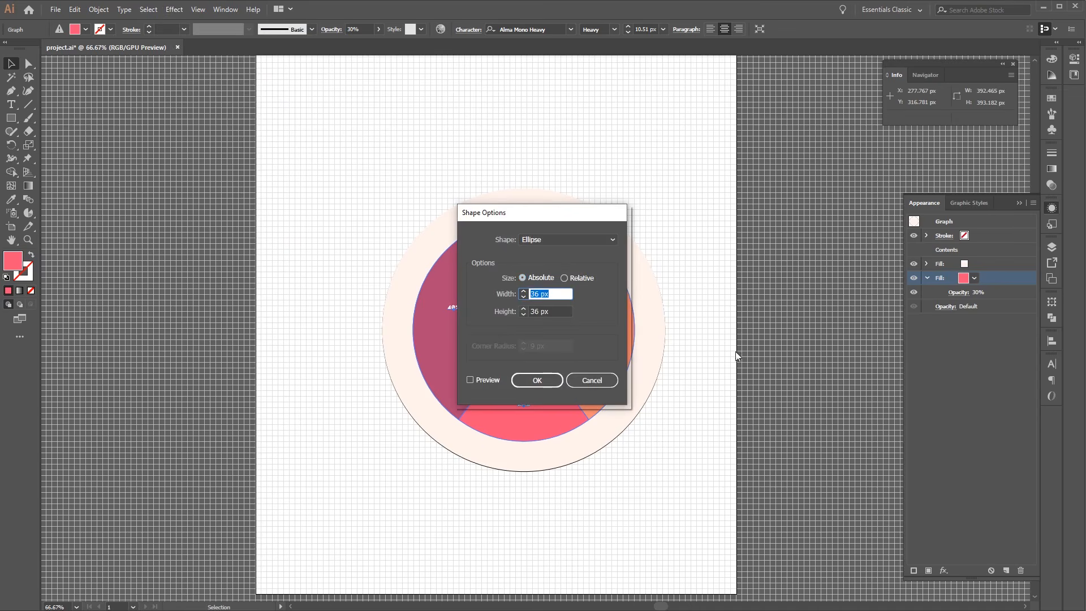
text(440)
key(Tab)
text(440)
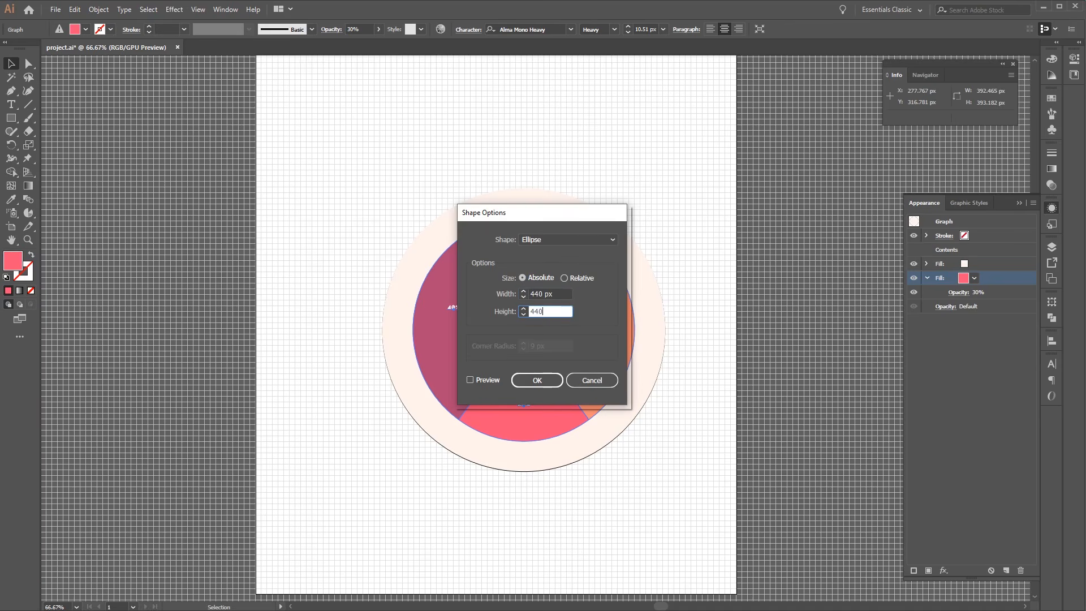
key(Tab)
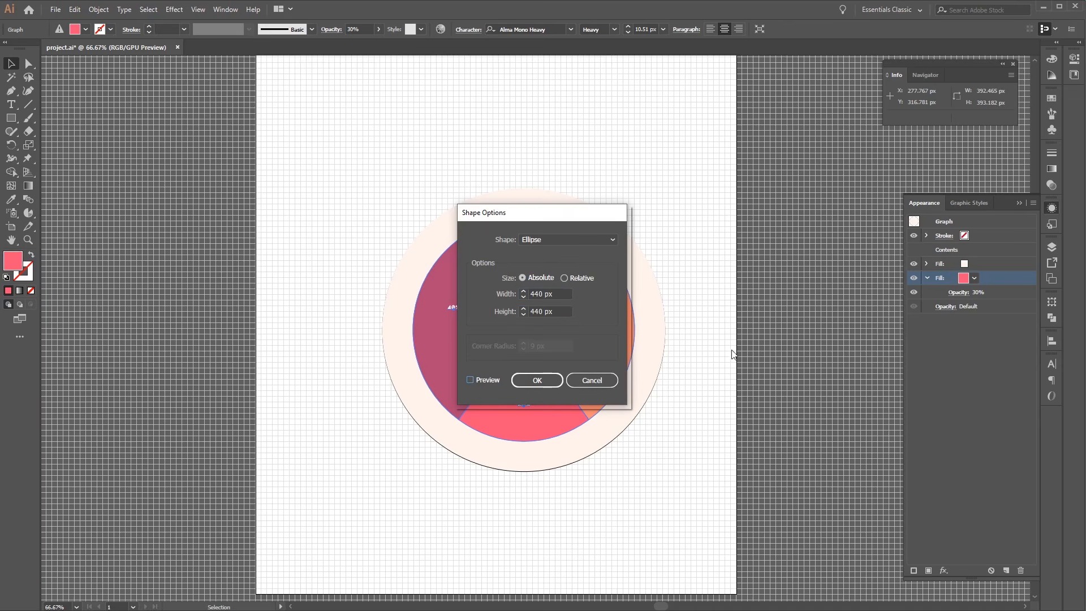
click(537, 380)
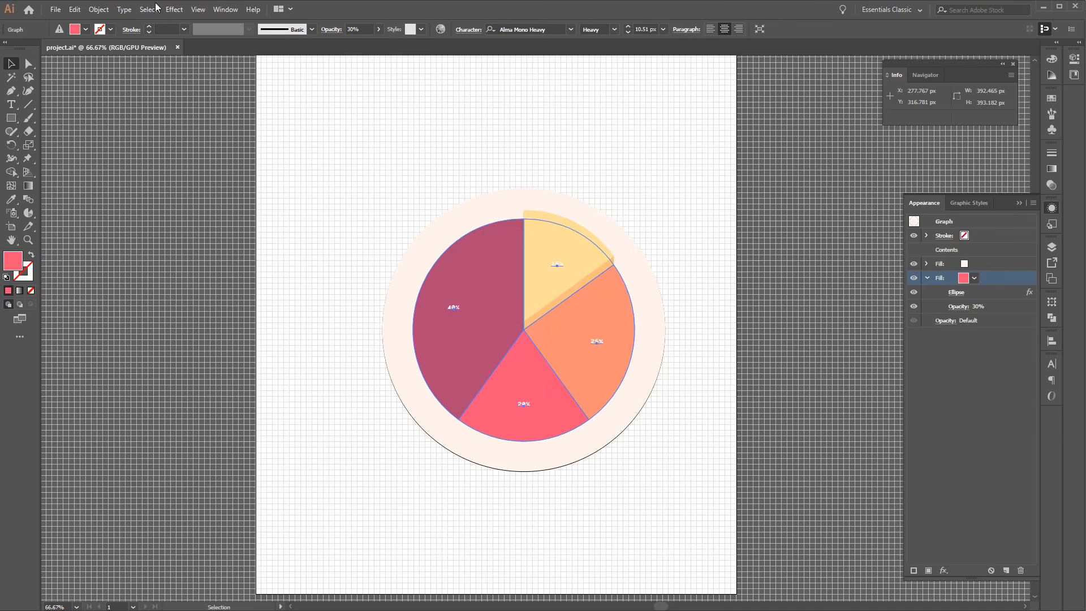
- Add a Transform effect to the pink ellipse fill that moves it vertically downward
click(174, 10)
mouse_move(272, 101)
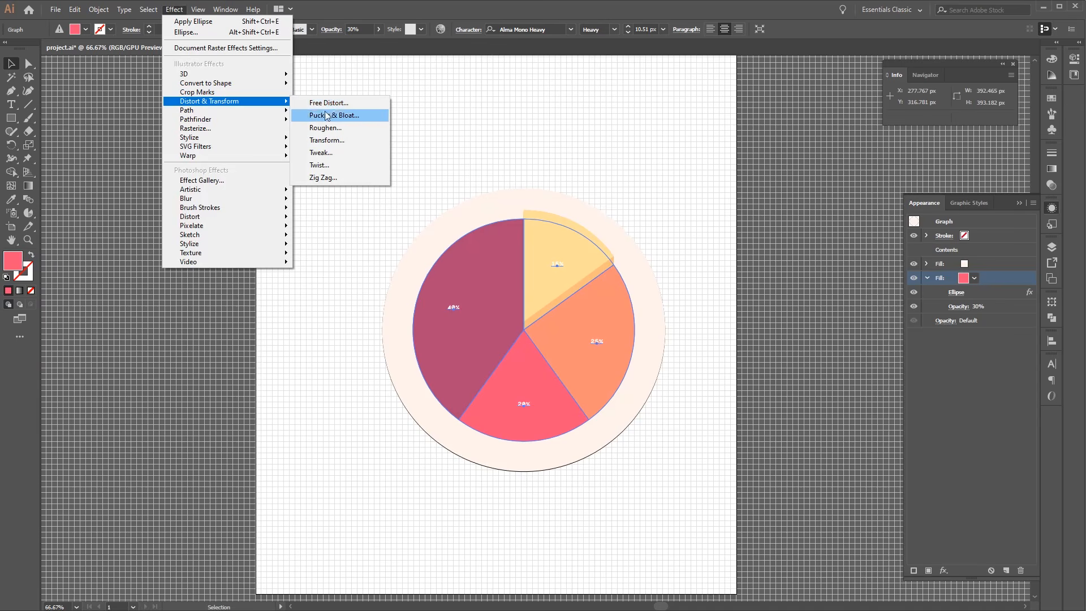
click(346, 141)
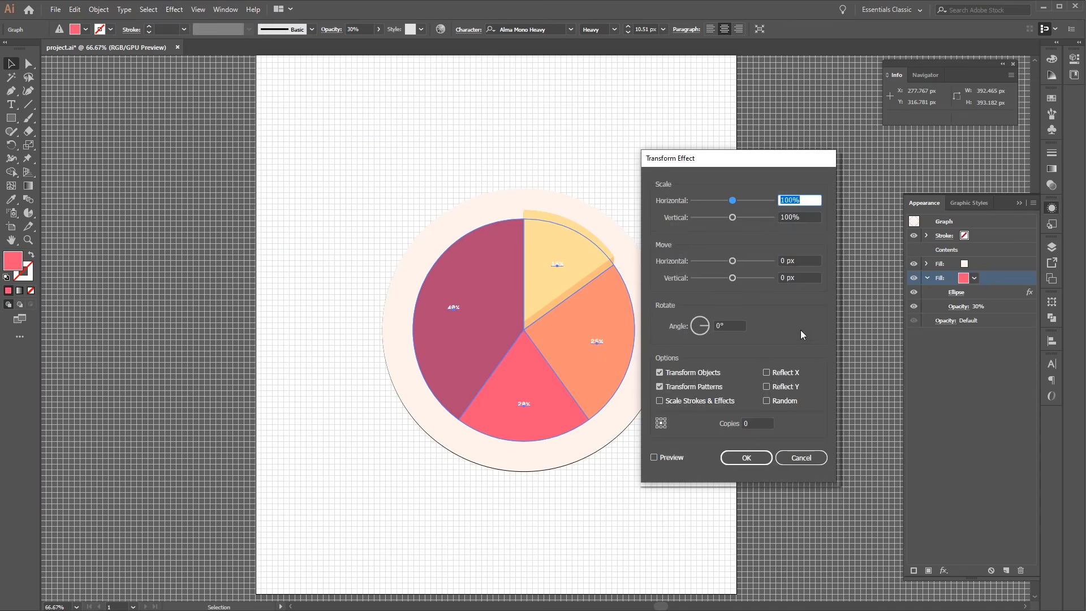
click(798, 278)
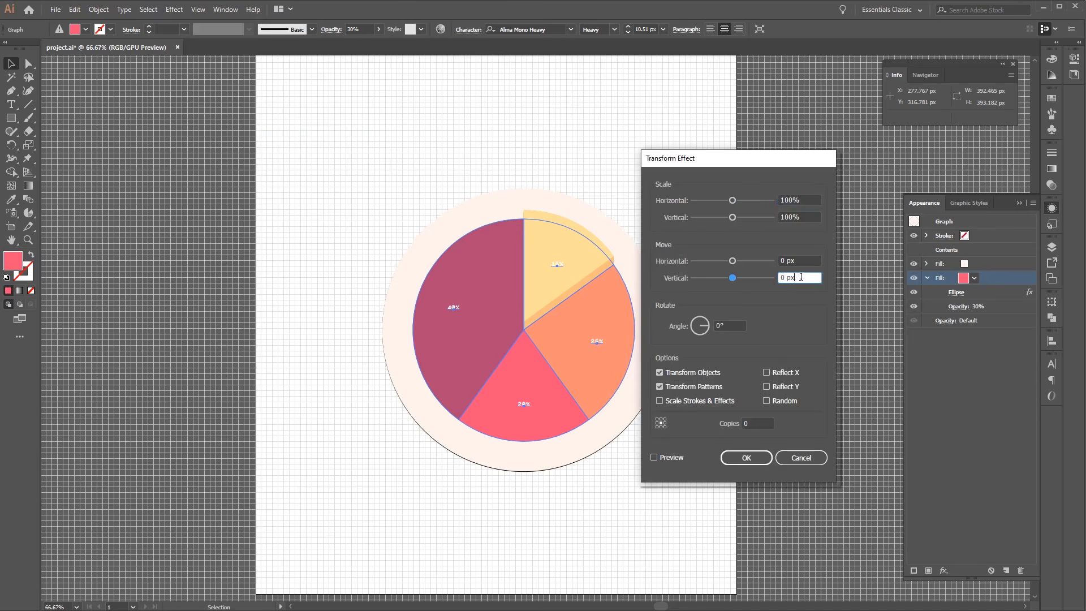
drag(732, 277, 749, 279)
click(747, 458)
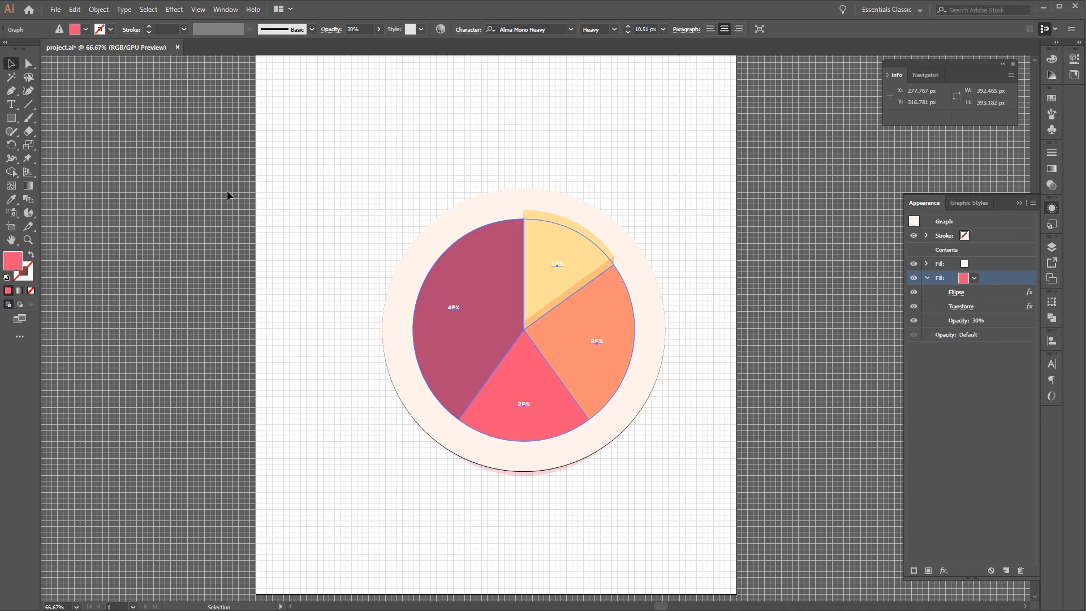
- Apply a Gaussian Blur with a 15-pixel radius to the pink ellipse fill
click(175, 10)
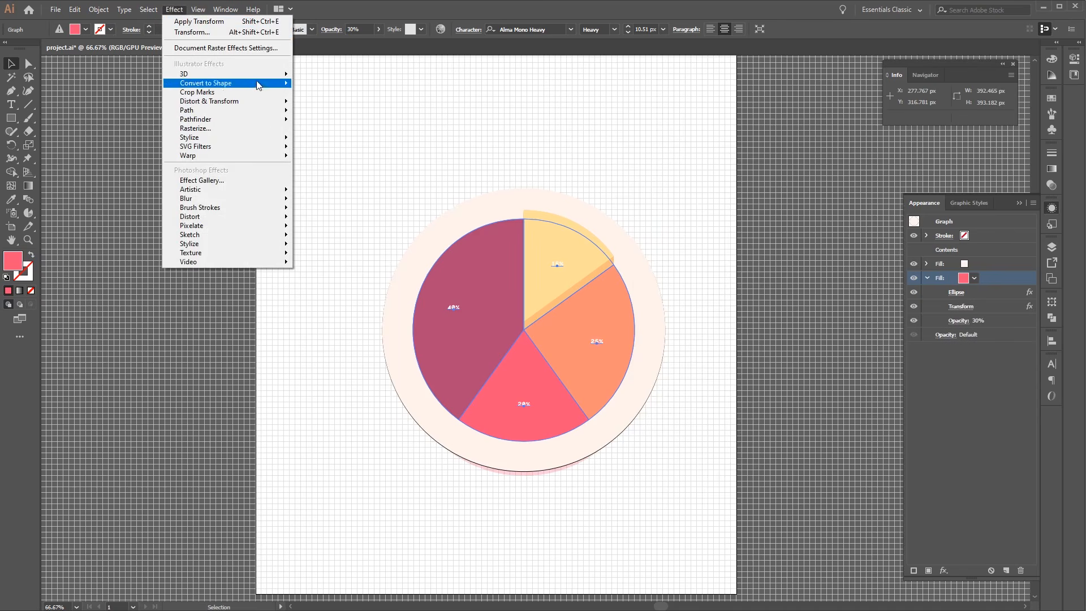
mouse_move(266, 199)
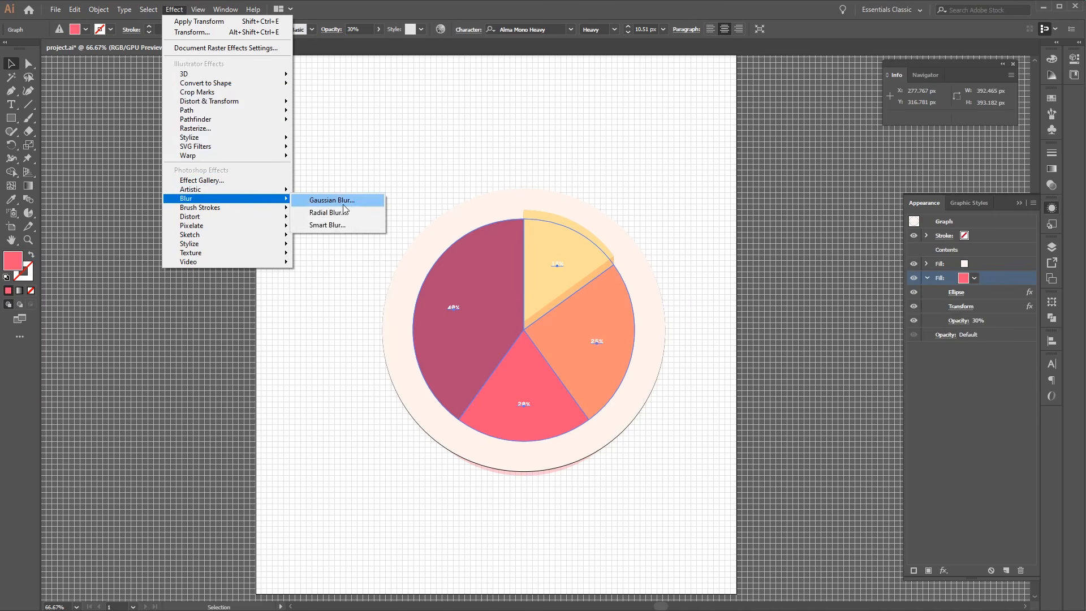
click(345, 203)
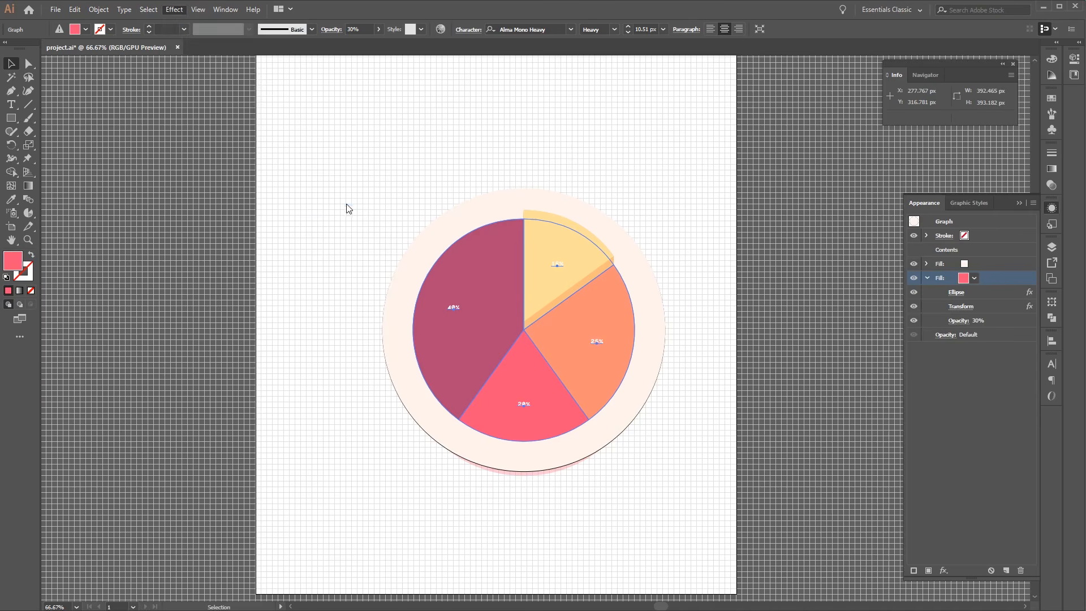
double_click(585, 297)
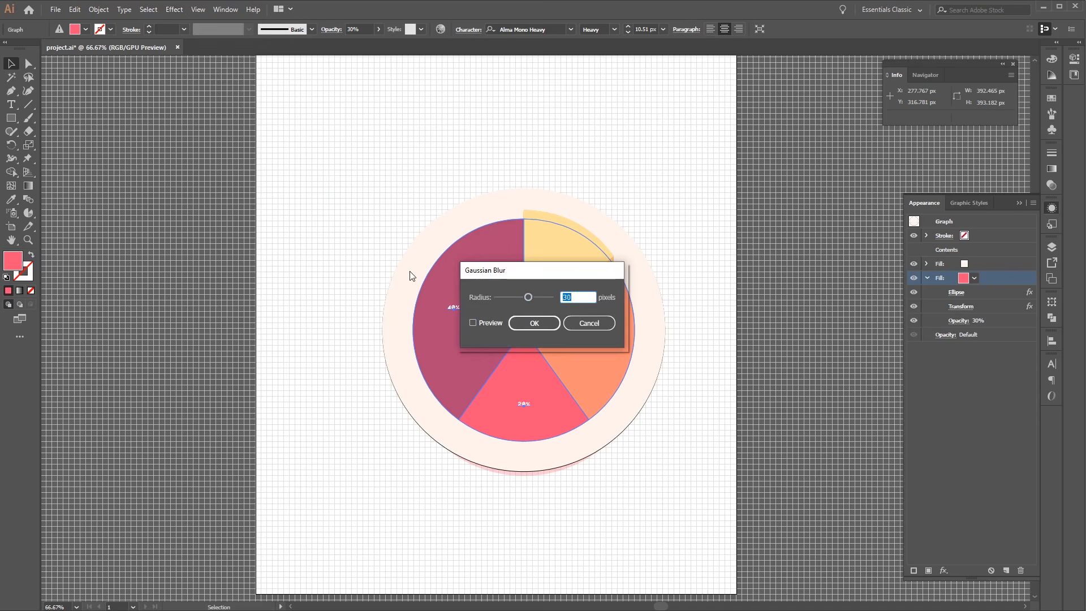
text(15)
click(530, 324)
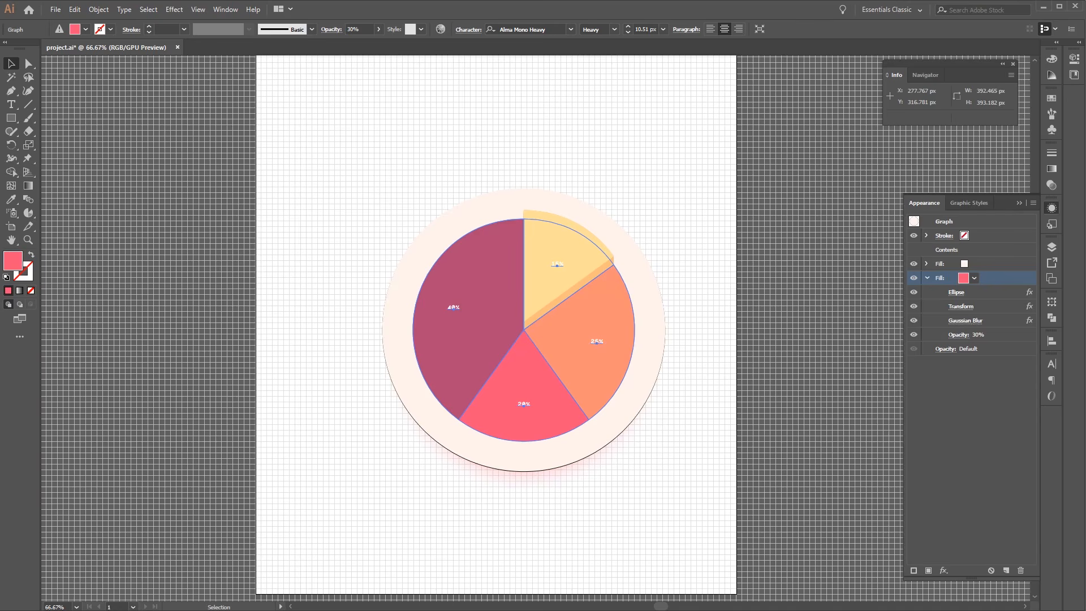
- Reselect the graph, change the upper fill's drop shadow color to white (ffffff), and deselect the graph
drag(694, 176, 338, 490)
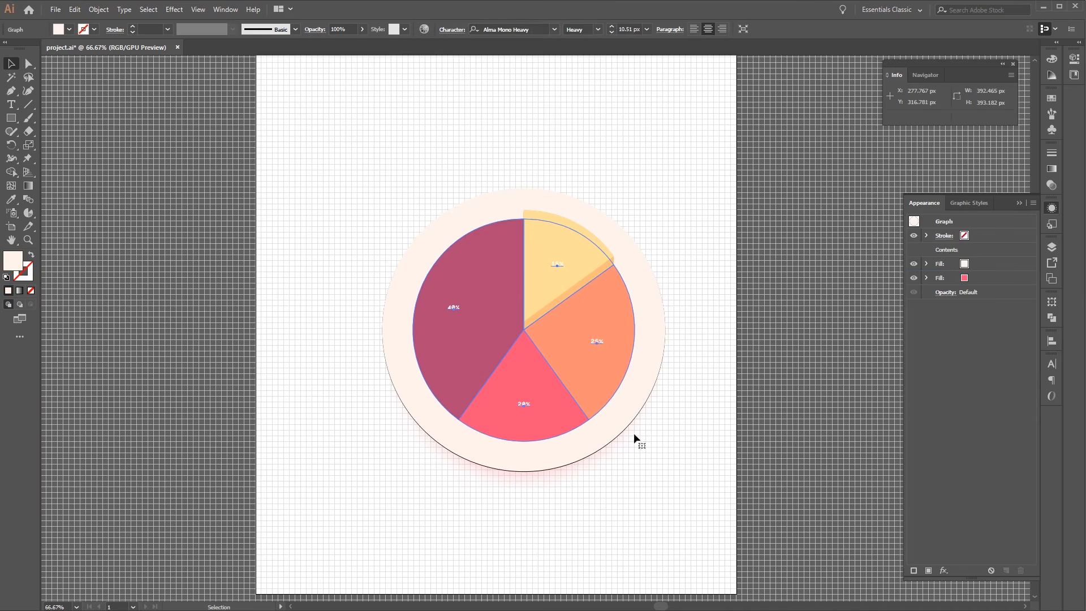
click(992, 262)
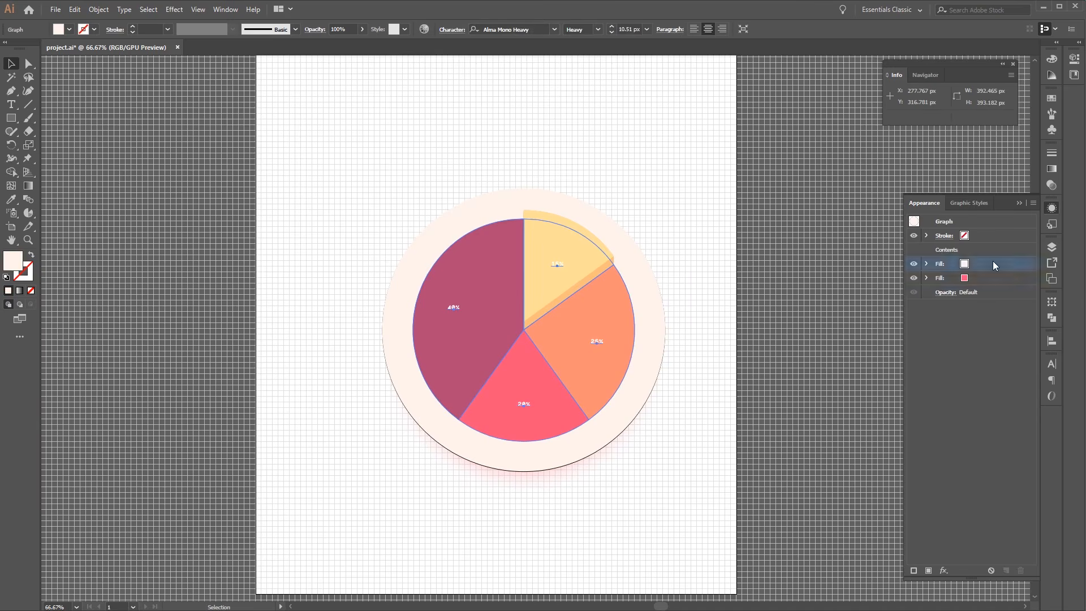
click(928, 264)
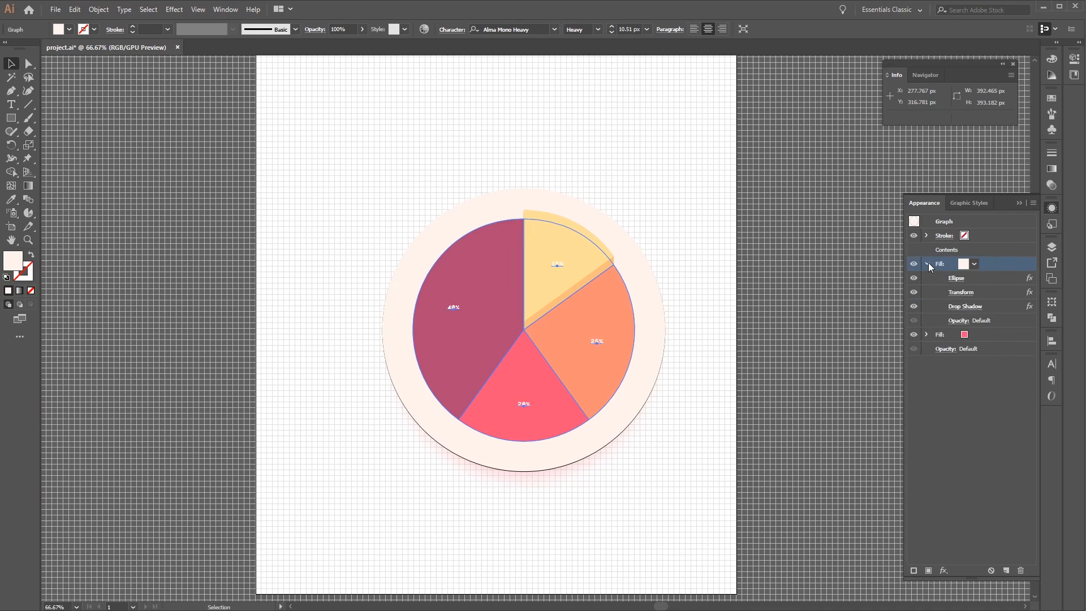
click(968, 307)
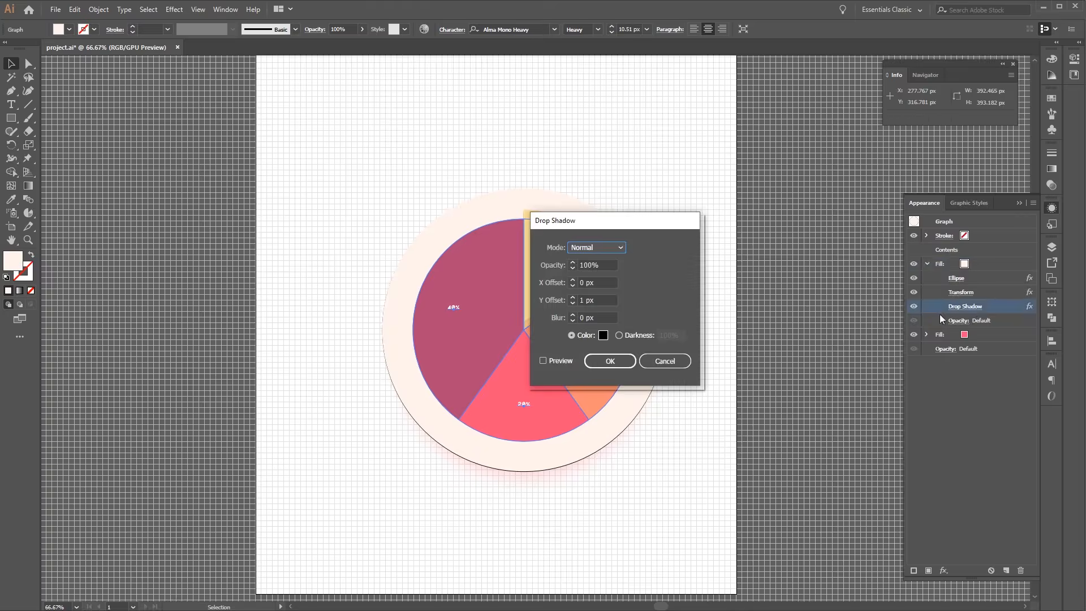
click(605, 337)
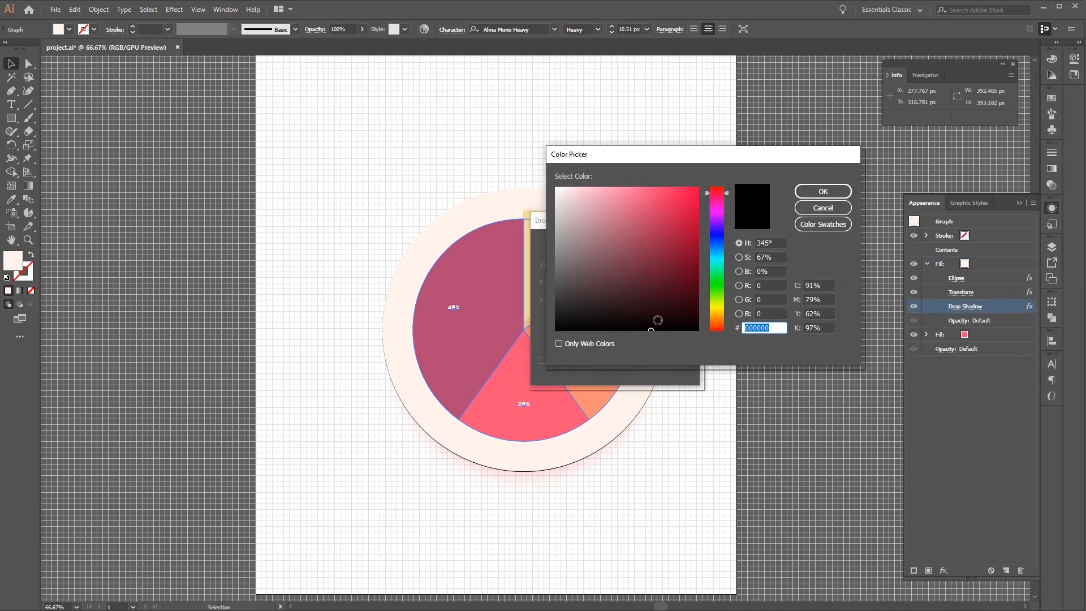
drag(657, 320, 552, 185)
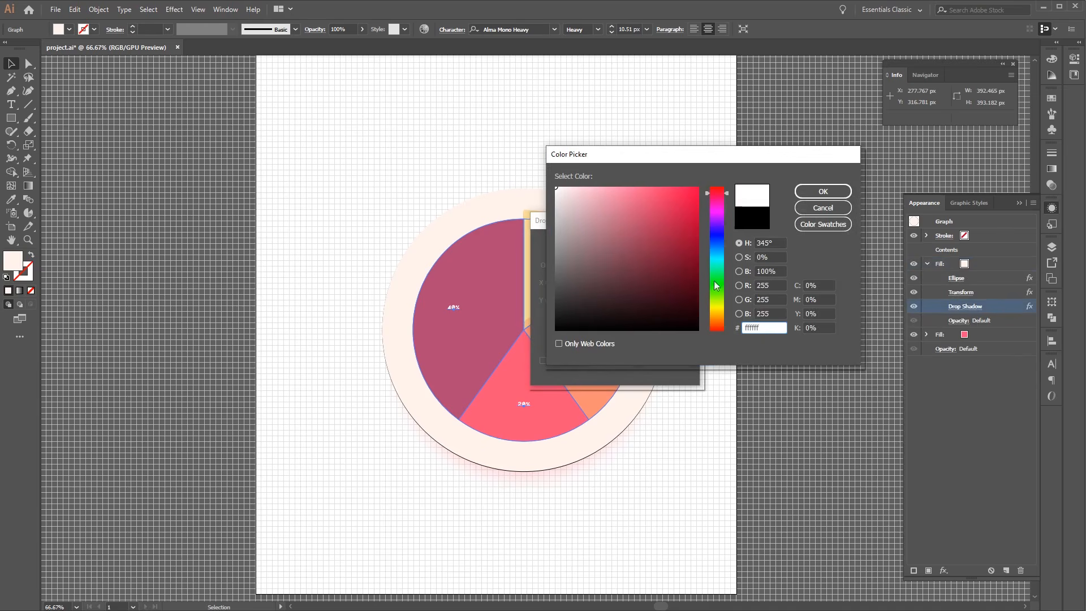
click(817, 193)
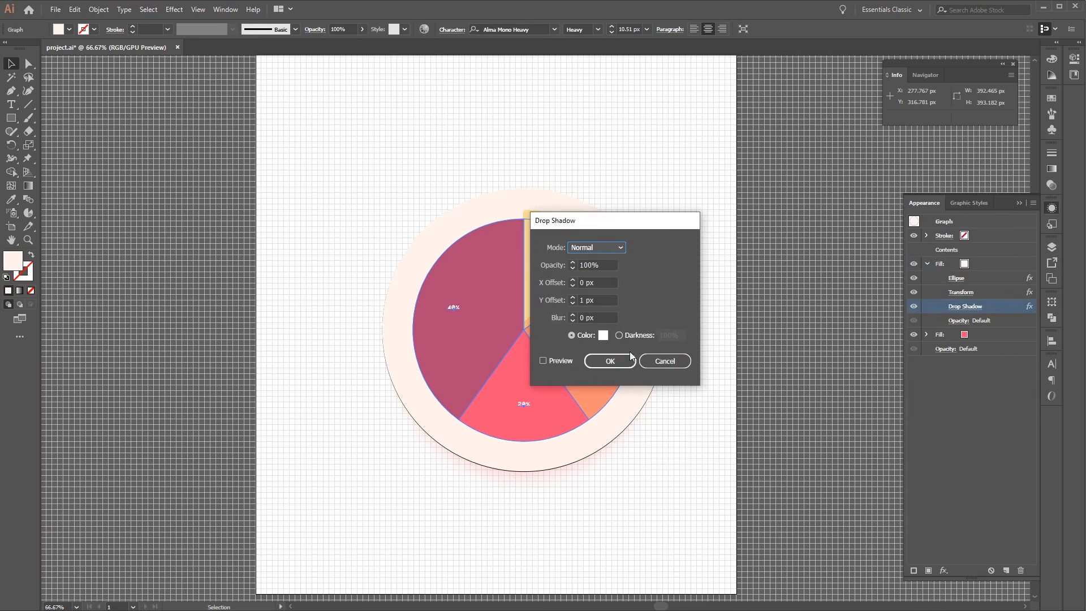
click(627, 361)
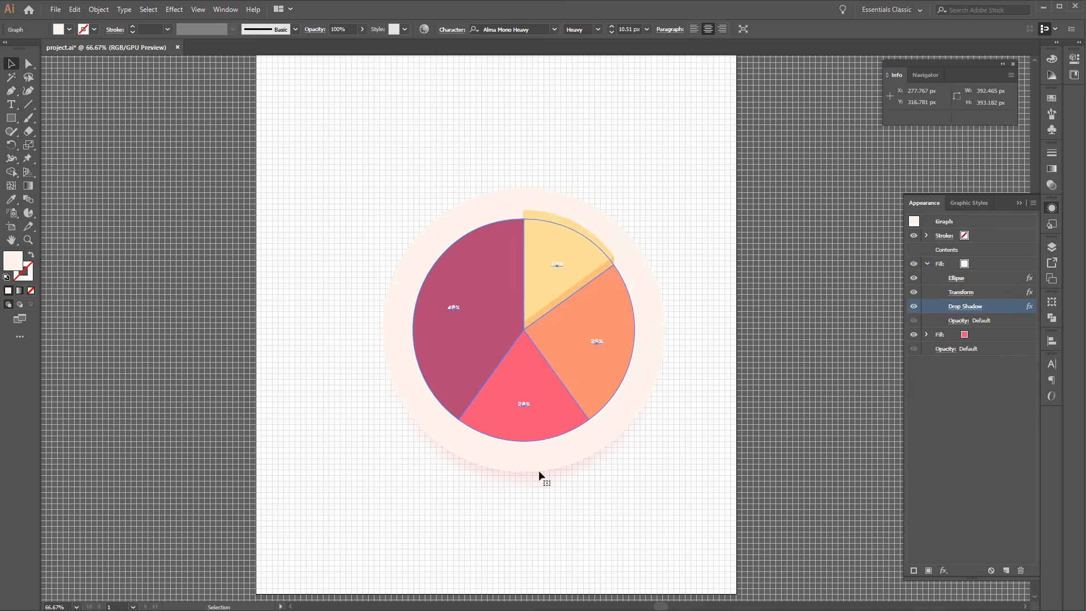
click(634, 508)
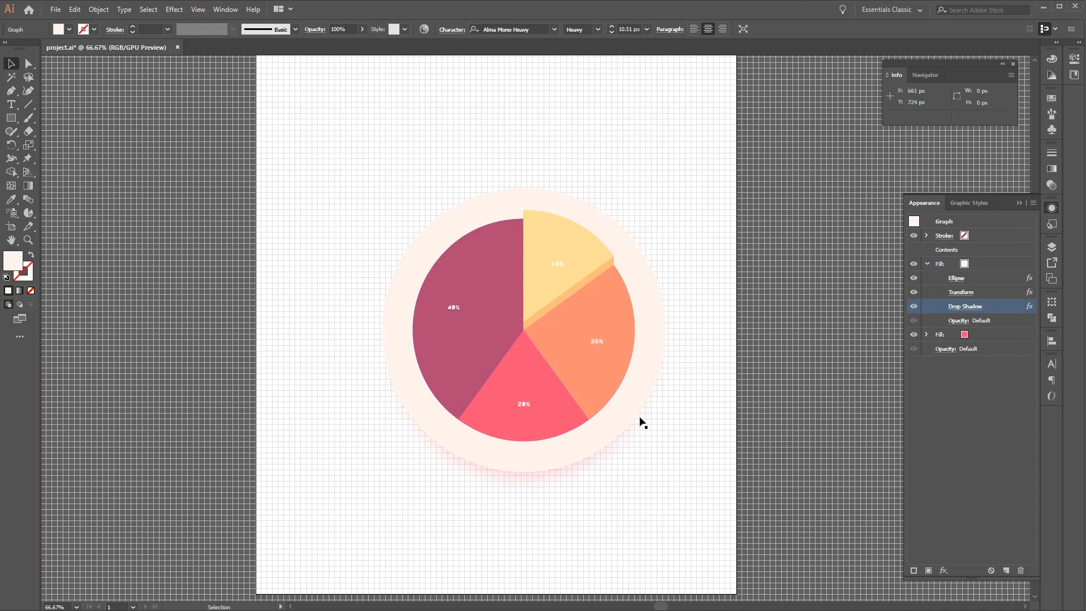
- Reselect the graph, add a new fill, and place it below Contents but above the two existing background fills
click(636, 507)
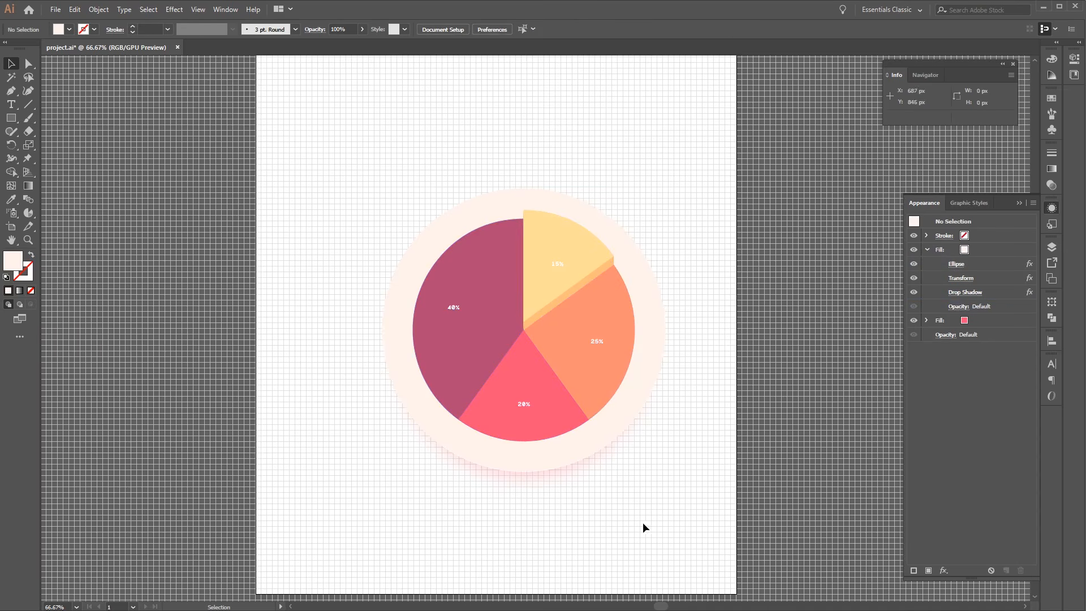
key(ctrl+z)
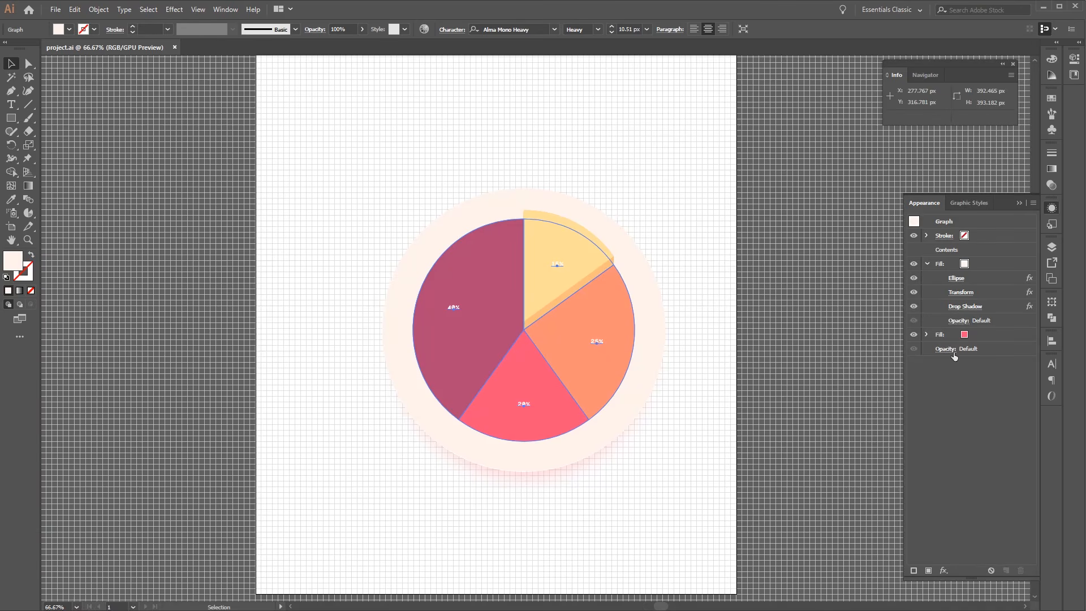
click(927, 263)
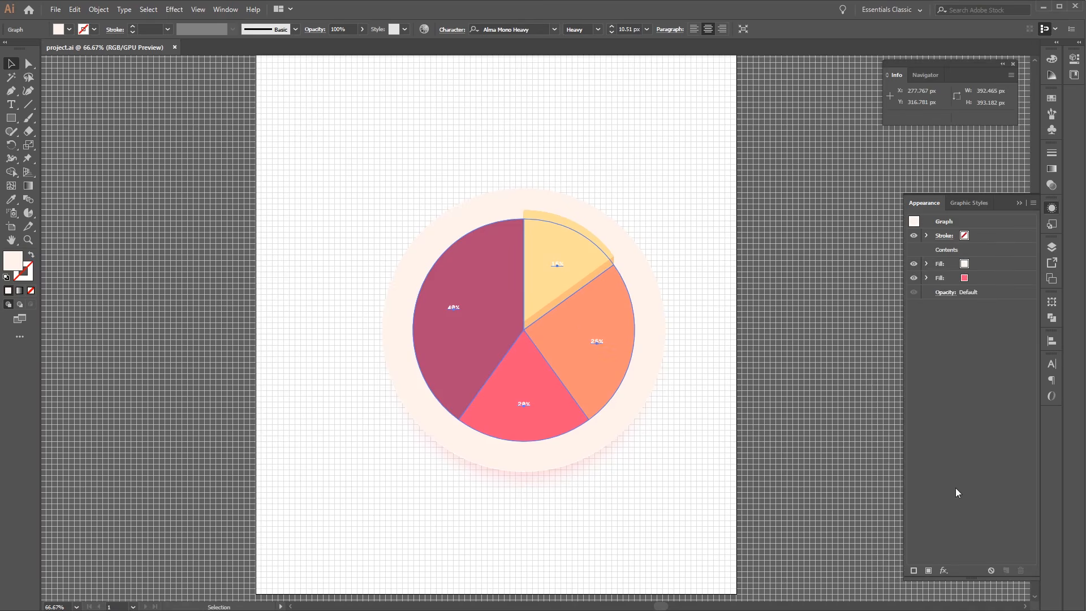
click(928, 570)
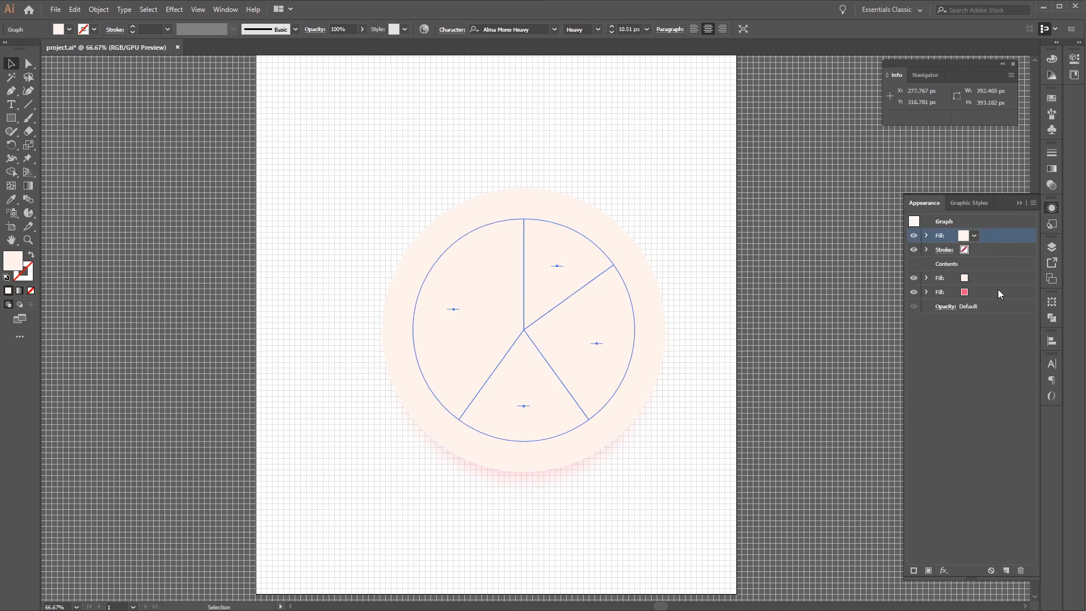
drag(996, 237, 994, 277)
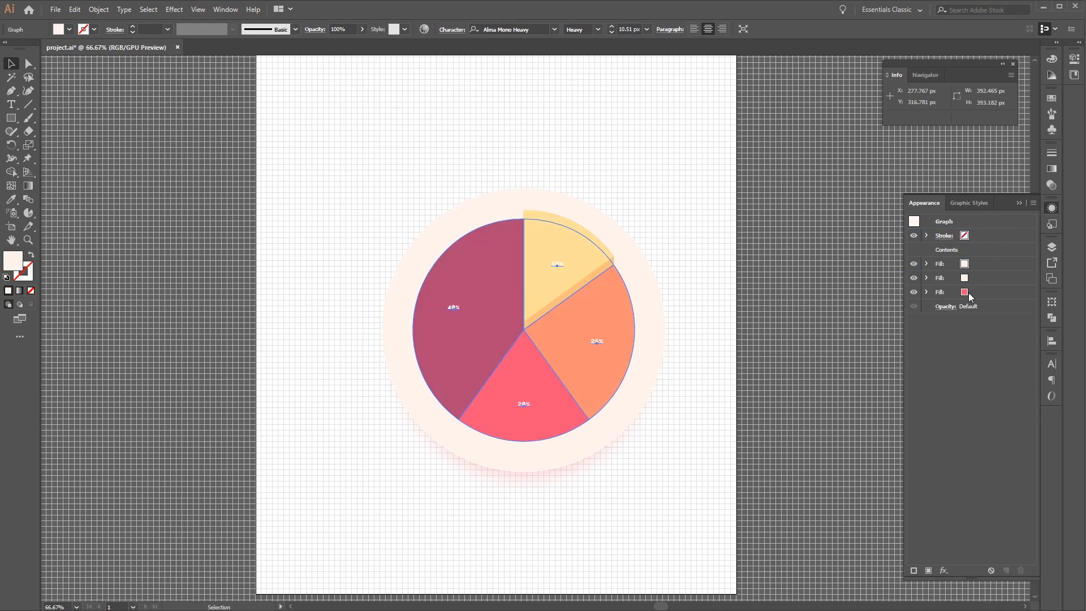
- Recolor the new fill below Contents to pink, setting green to 82 and blue to 119 with red at 255
click(976, 262)
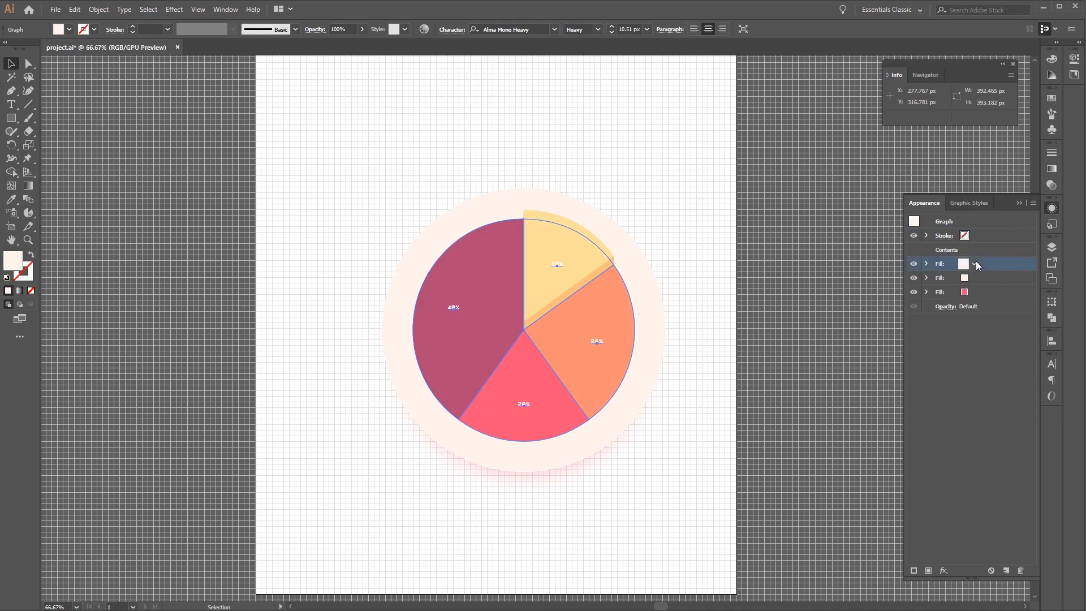
double_click(17, 262)
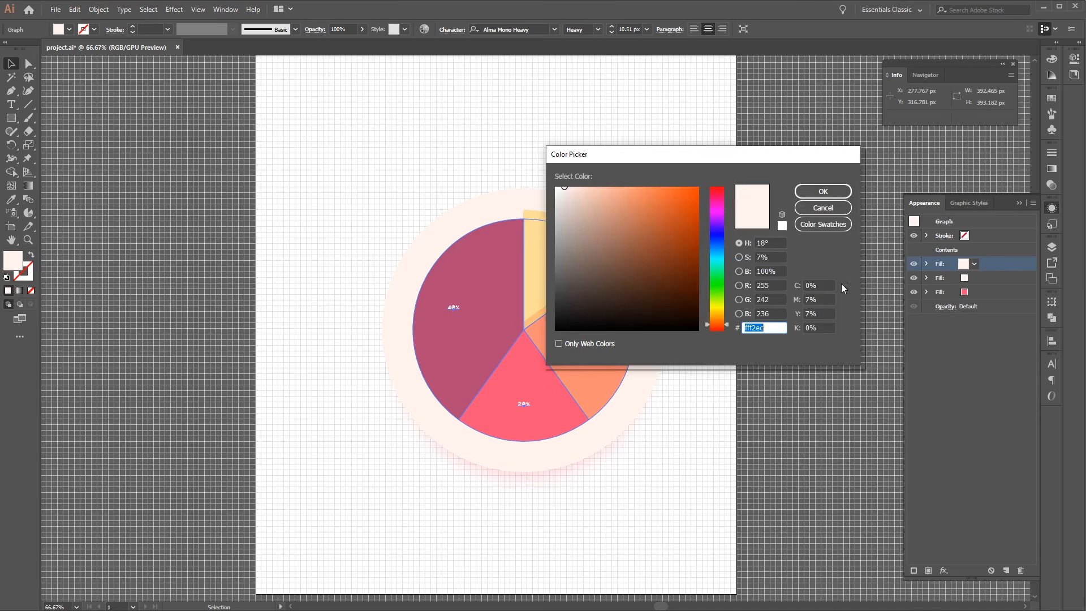
click(776, 300)
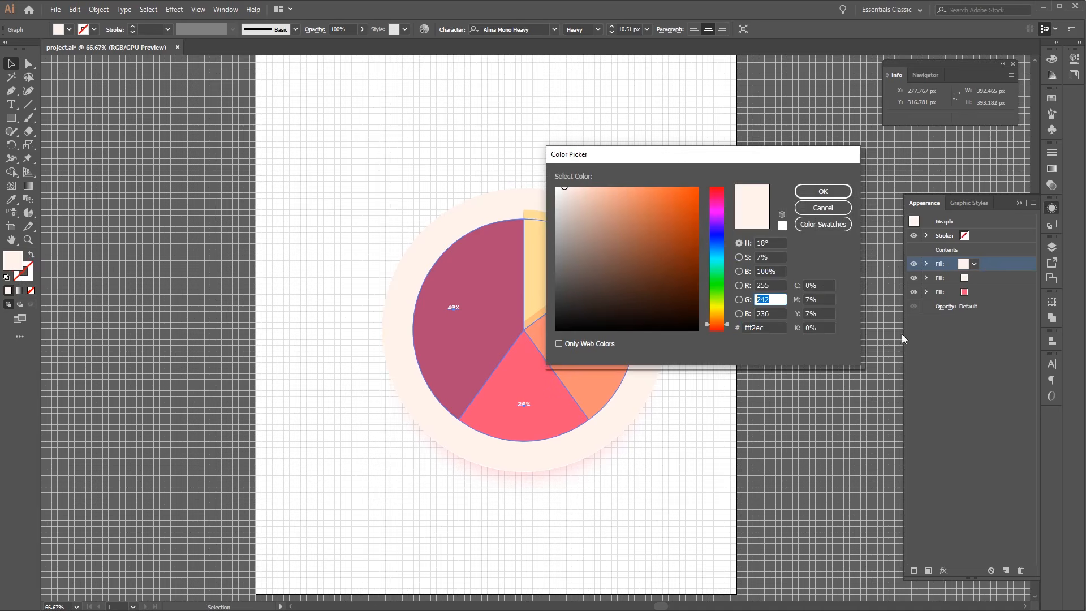
text(82)
key(Tab)
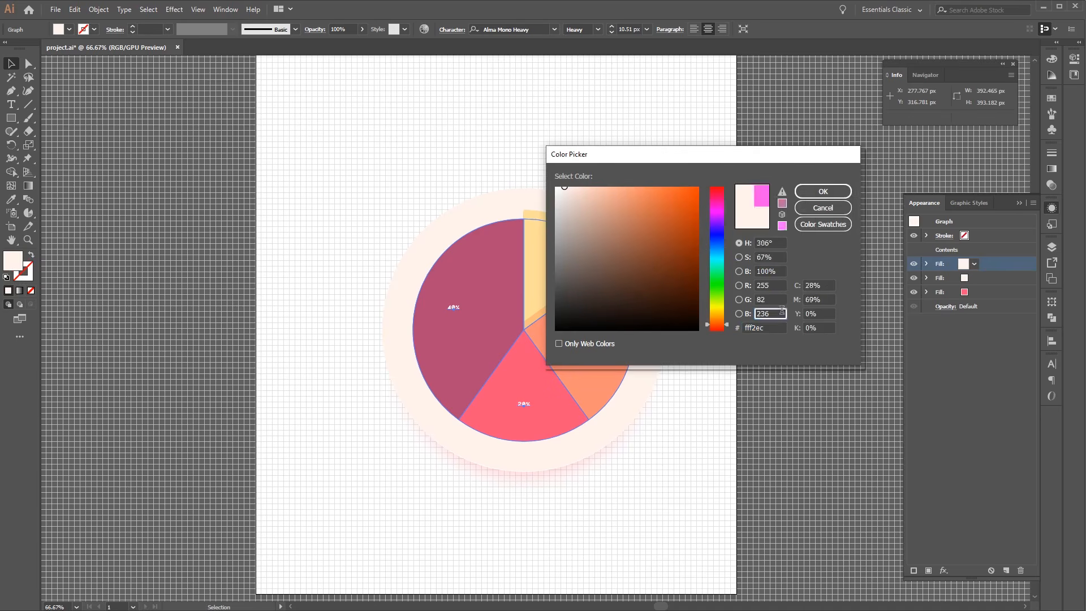
text(119)
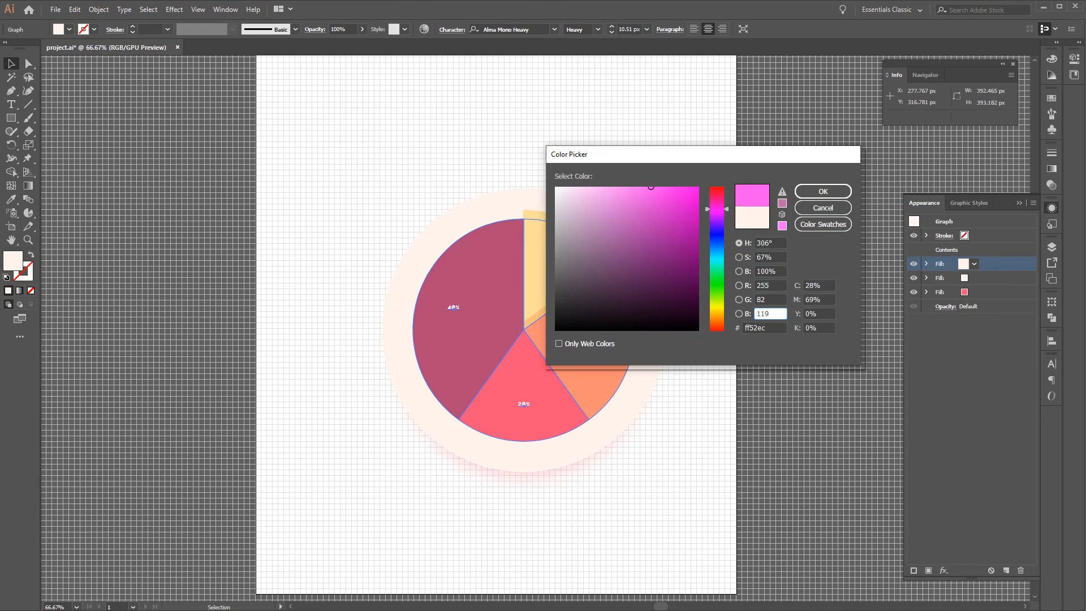
click(823, 191)
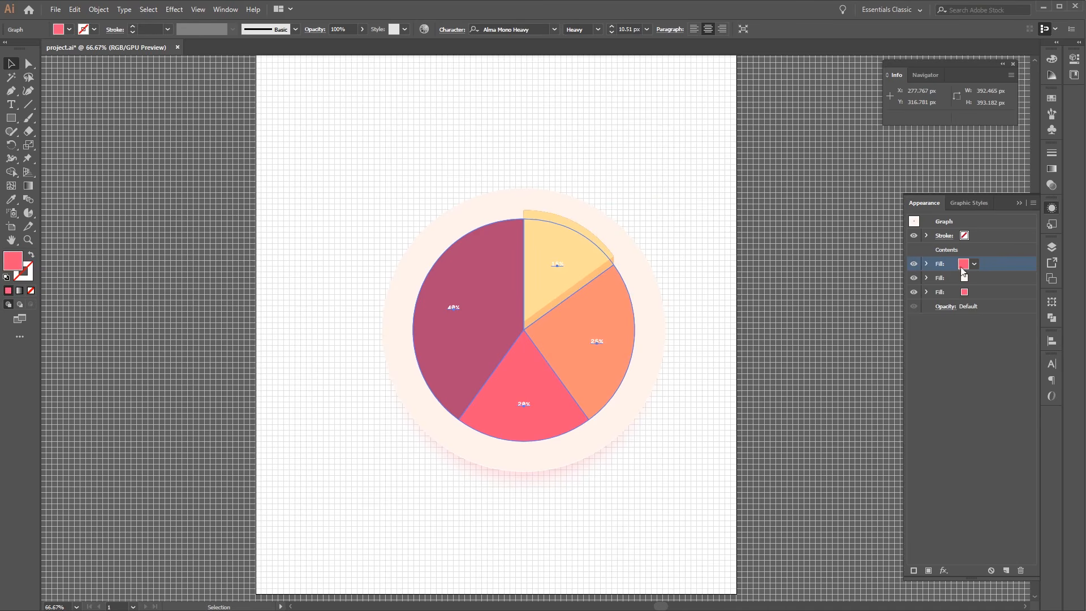
- Lower the opacity of the new pink fill directly below Contents to 50%
click(927, 264)
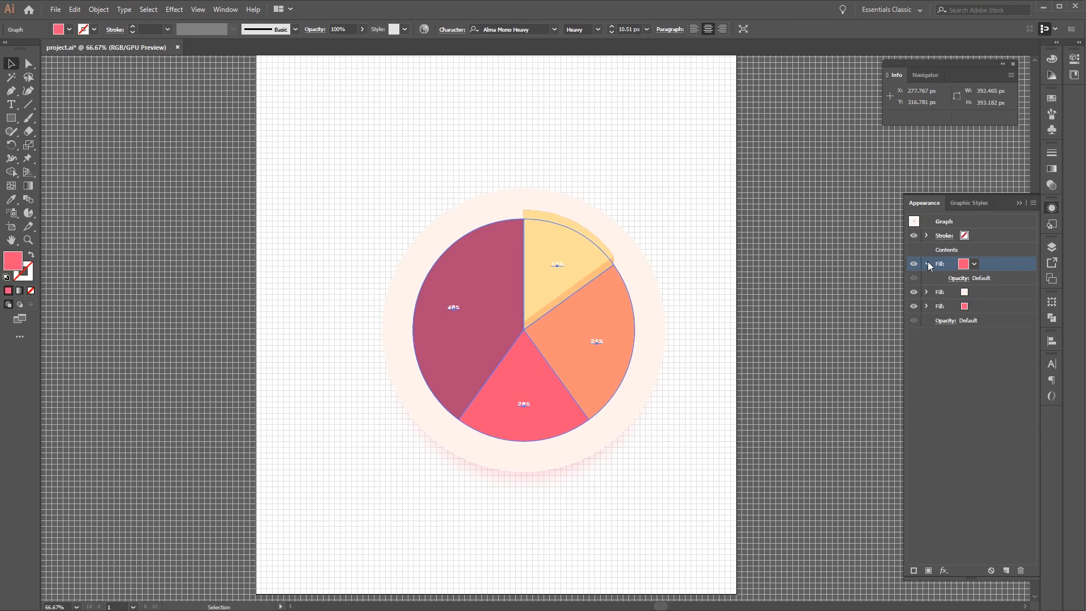
click(958, 278)
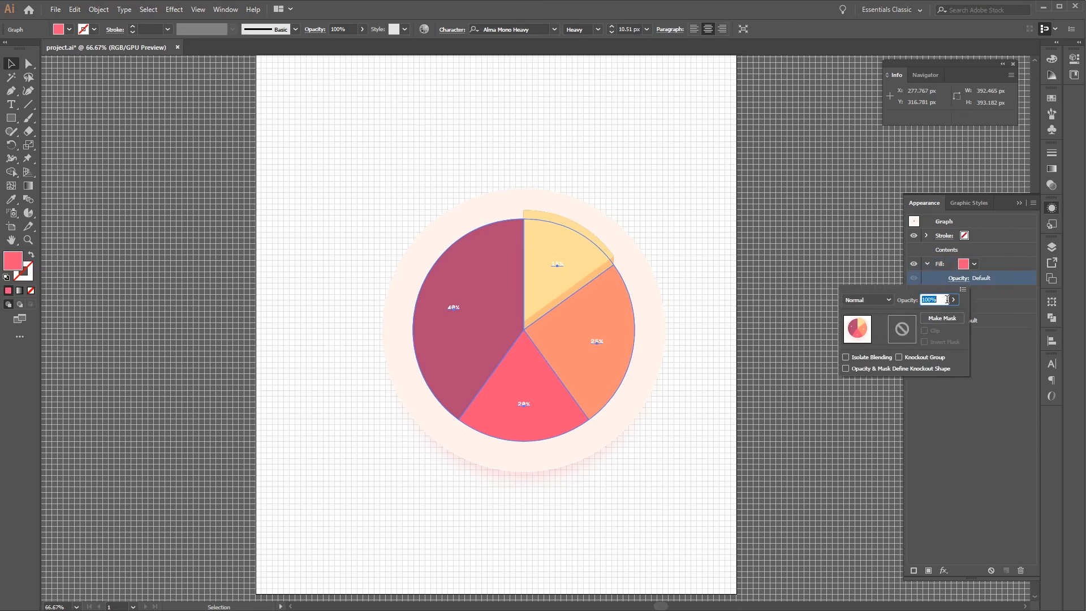
drag(954, 300, 932, 311)
click(982, 371)
- Convert the 50% opacity pink fill to an ellipse with an absolute width and height of 350 px
click(996, 267)
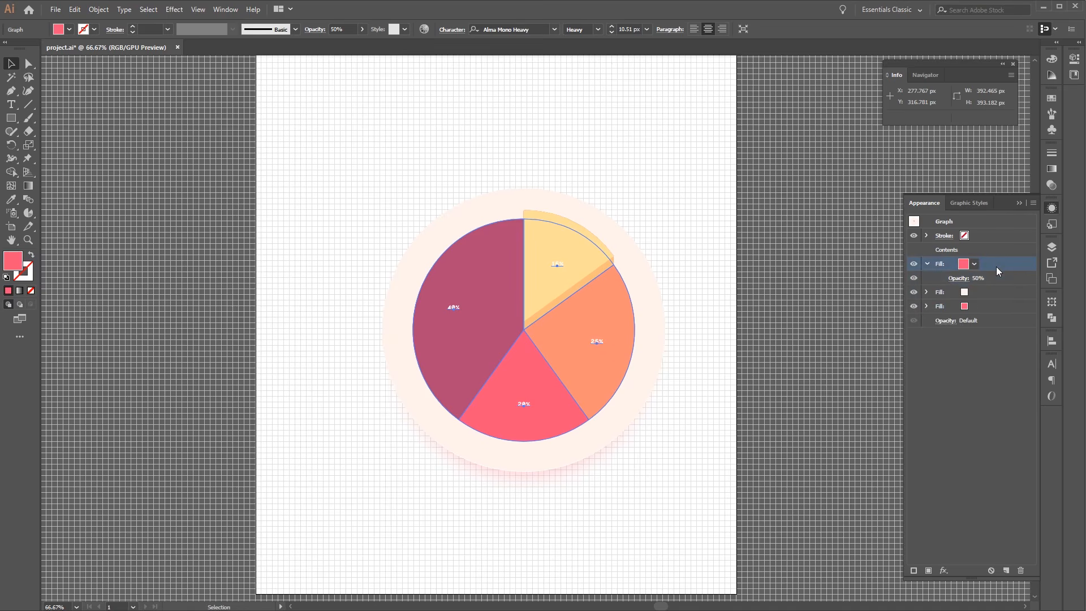
click(174, 10)
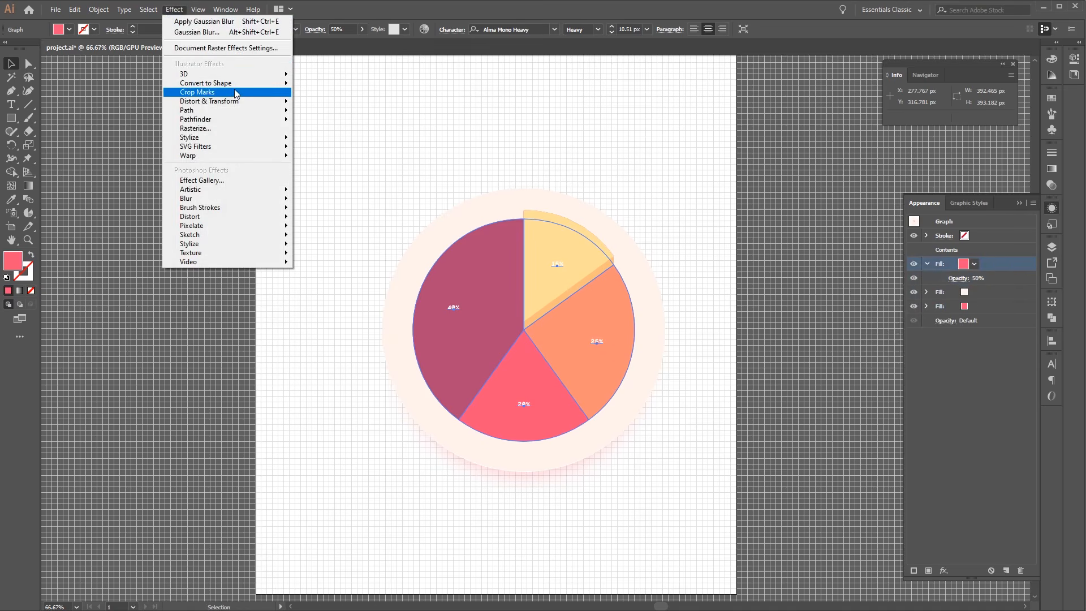
mouse_move(242, 86)
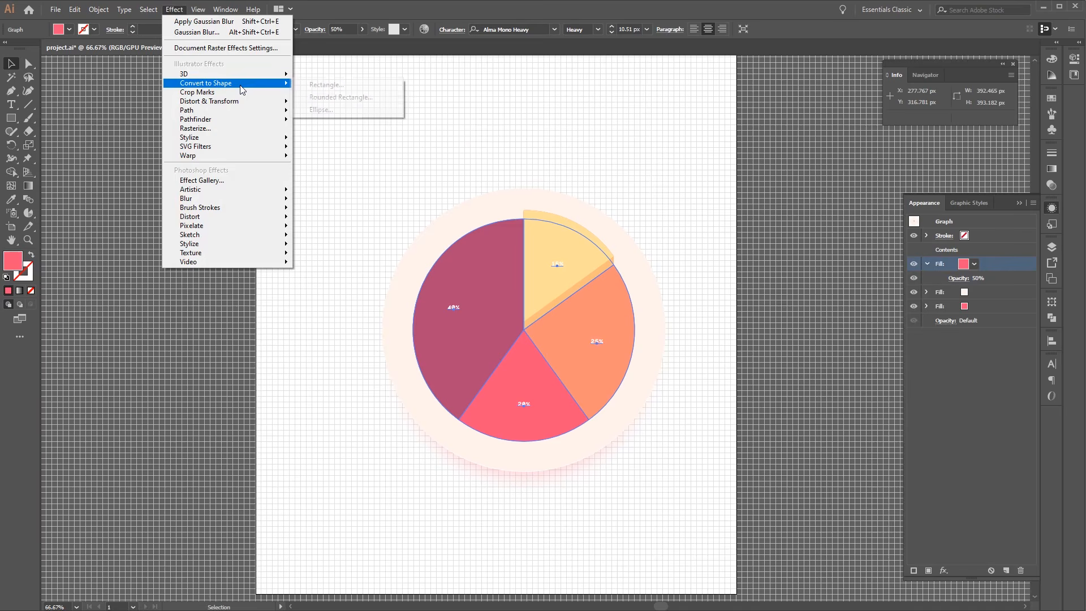
click(355, 109)
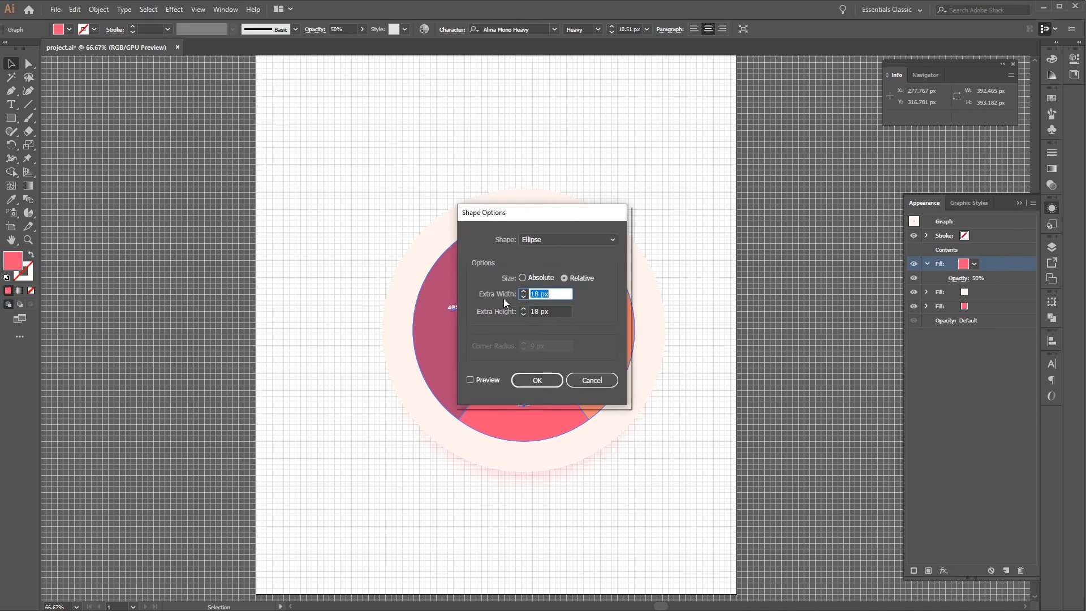
click(534, 277)
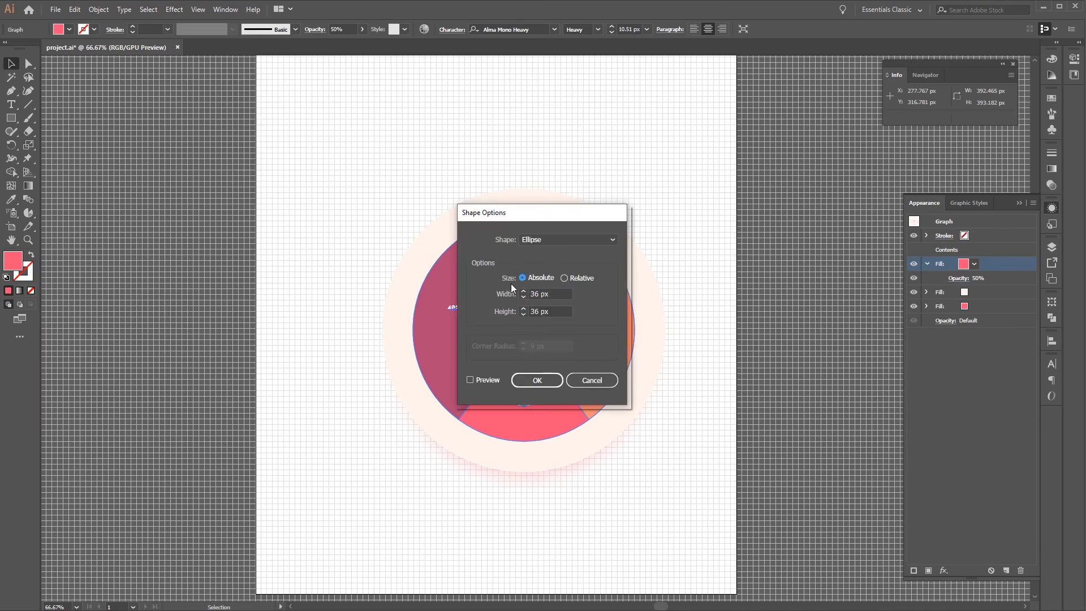
click(552, 293)
text(350)
key(Tab)
text(350)
click(560, 377)
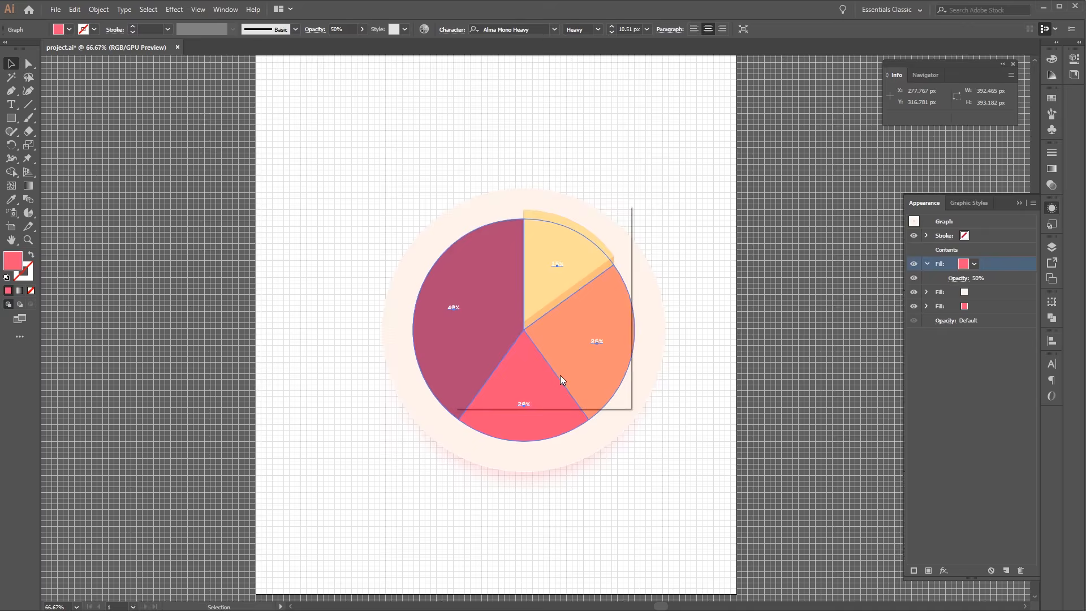
- Add a Transform effect to the 50% opacity pink ellipse fill that moves it slightly downward
click(1001, 262)
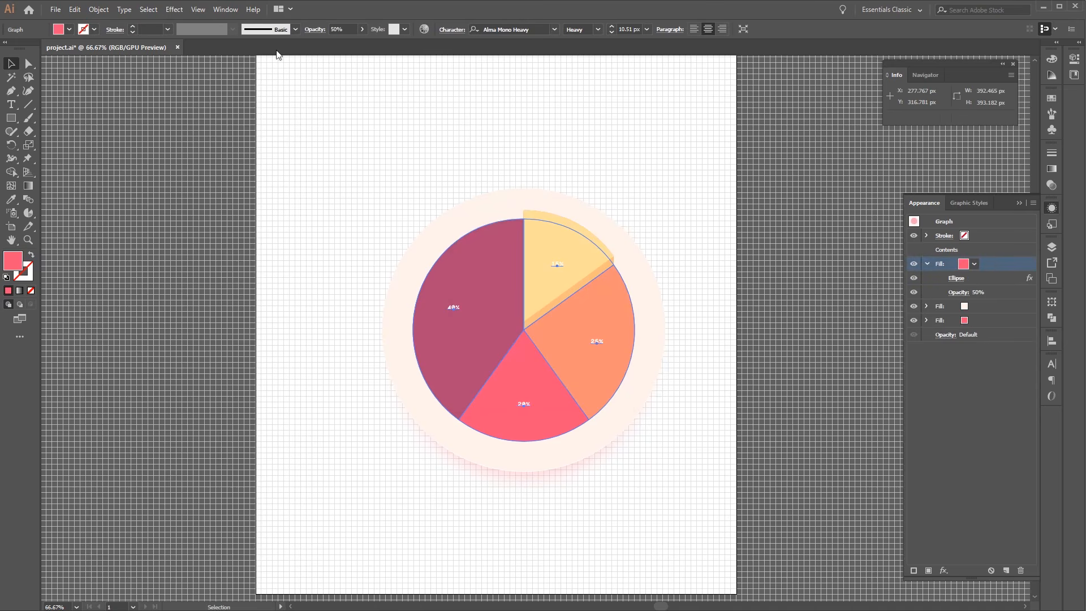
click(175, 10)
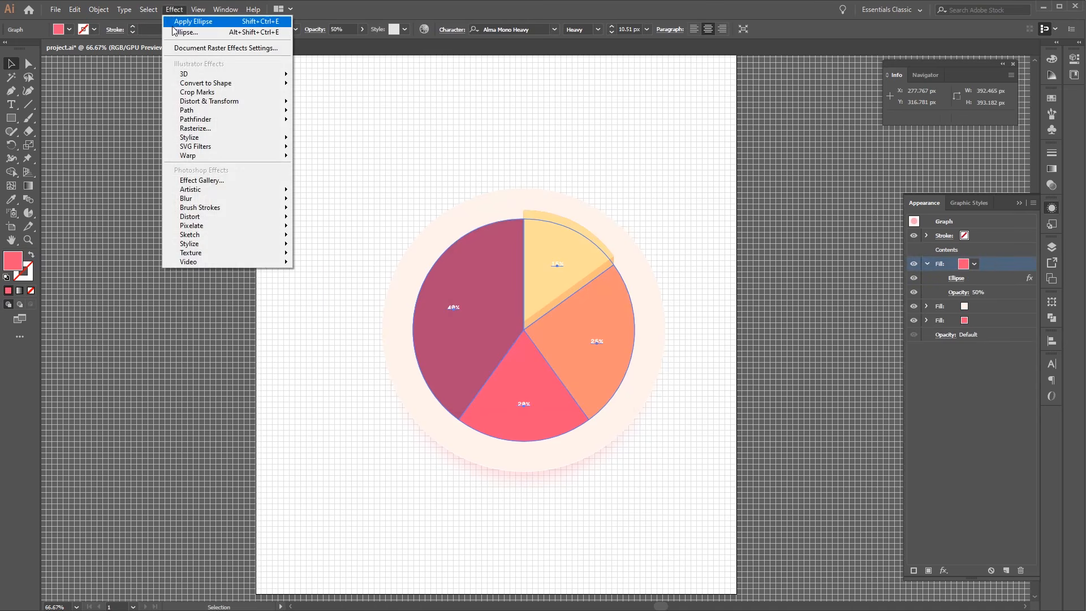
mouse_move(238, 102)
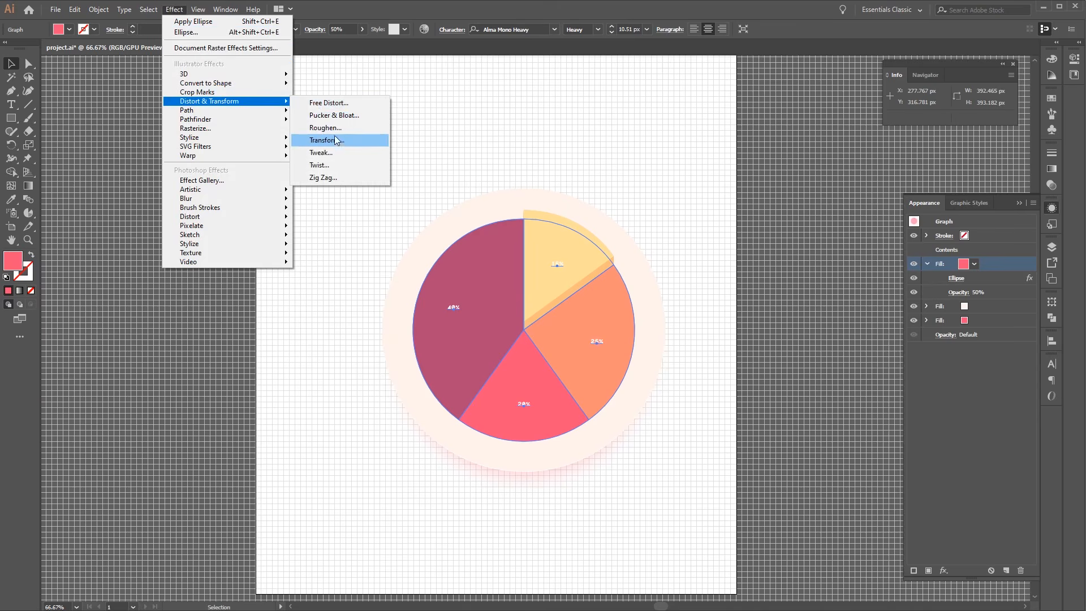
click(352, 141)
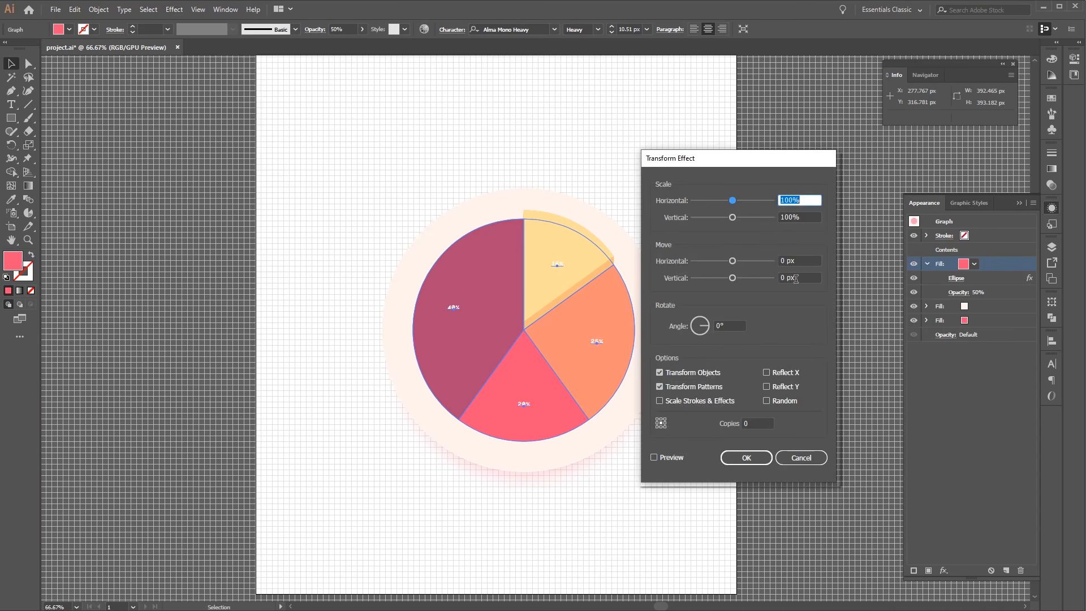
click(733, 277)
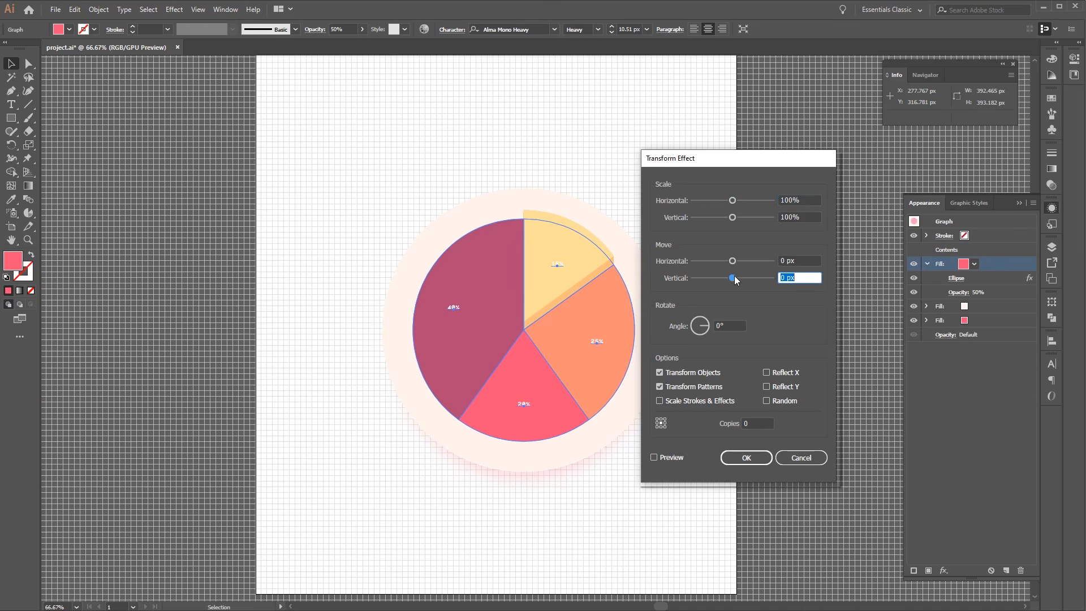
drag(734, 276, 738, 276)
click(741, 457)
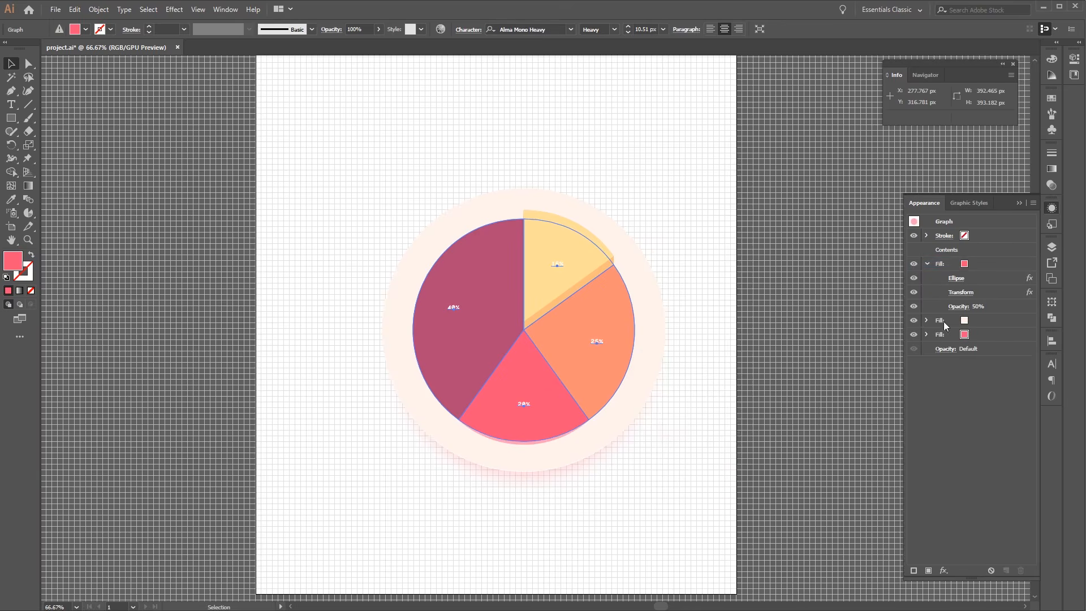
- Apply a Gaussian Blur with a 15-pixel radius to the 50% opacity pink ellipse fill
click(990, 264)
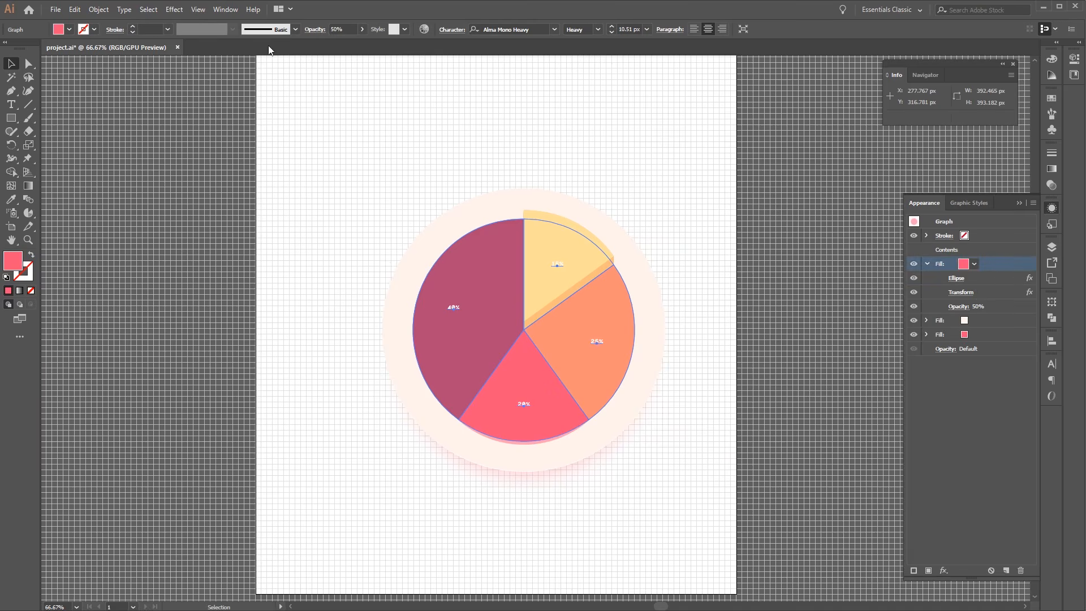
click(175, 10)
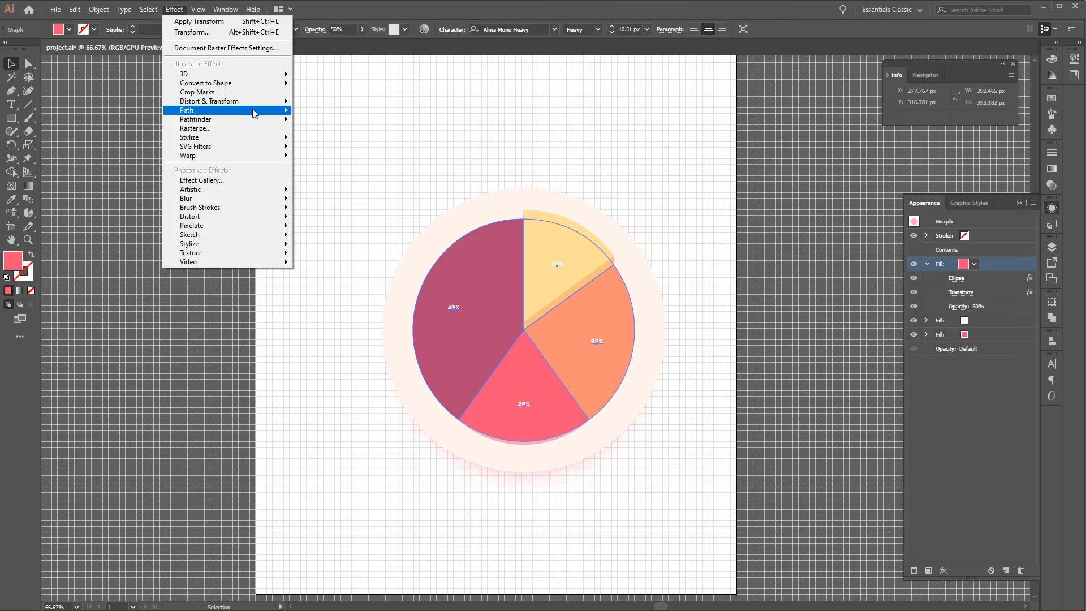
mouse_move(253, 120)
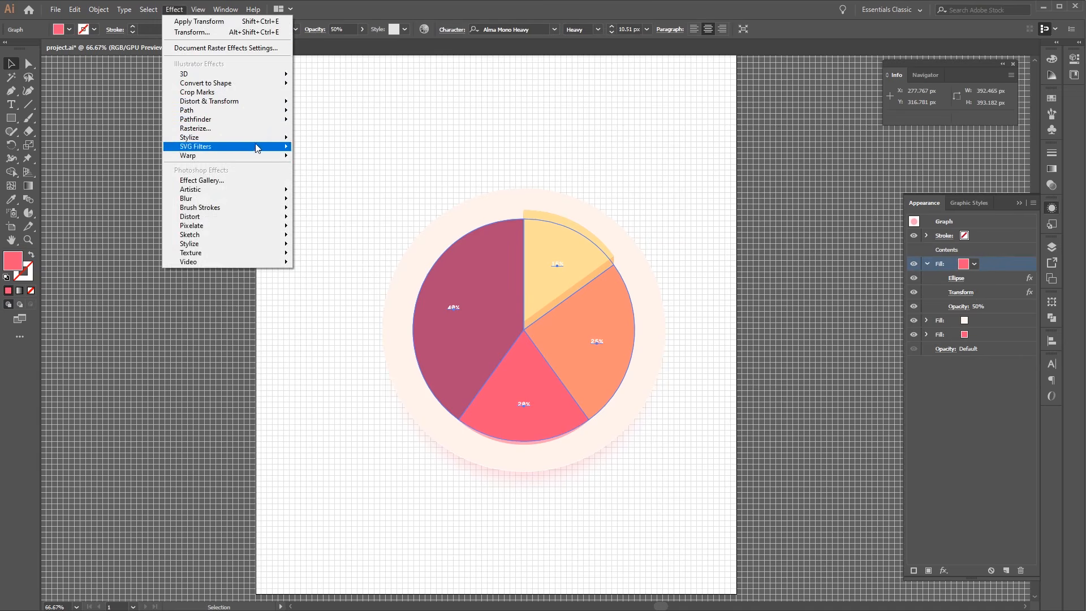
mouse_move(261, 198)
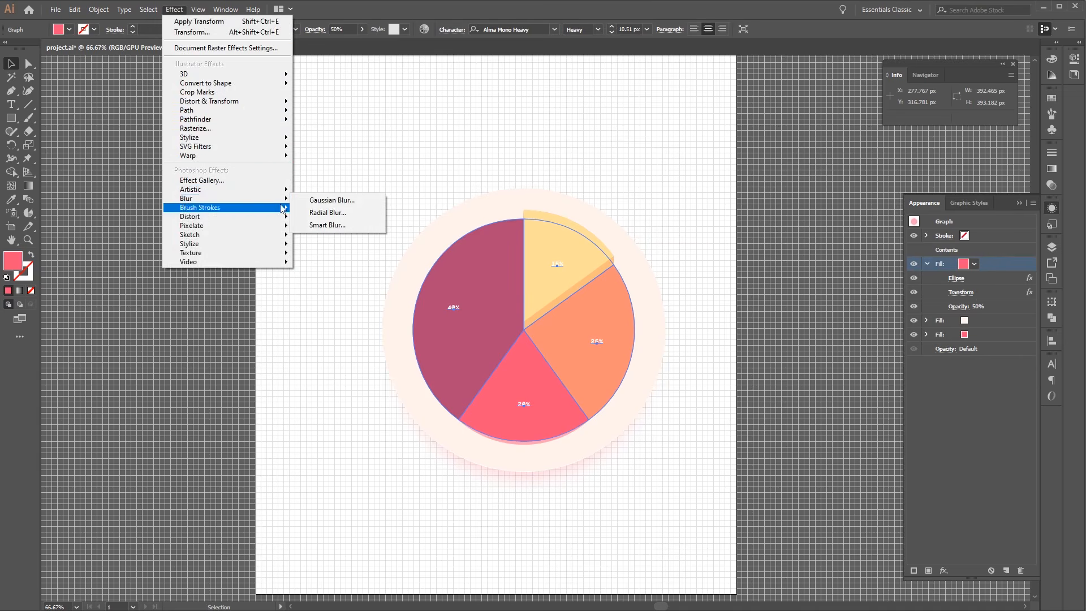
click(348, 202)
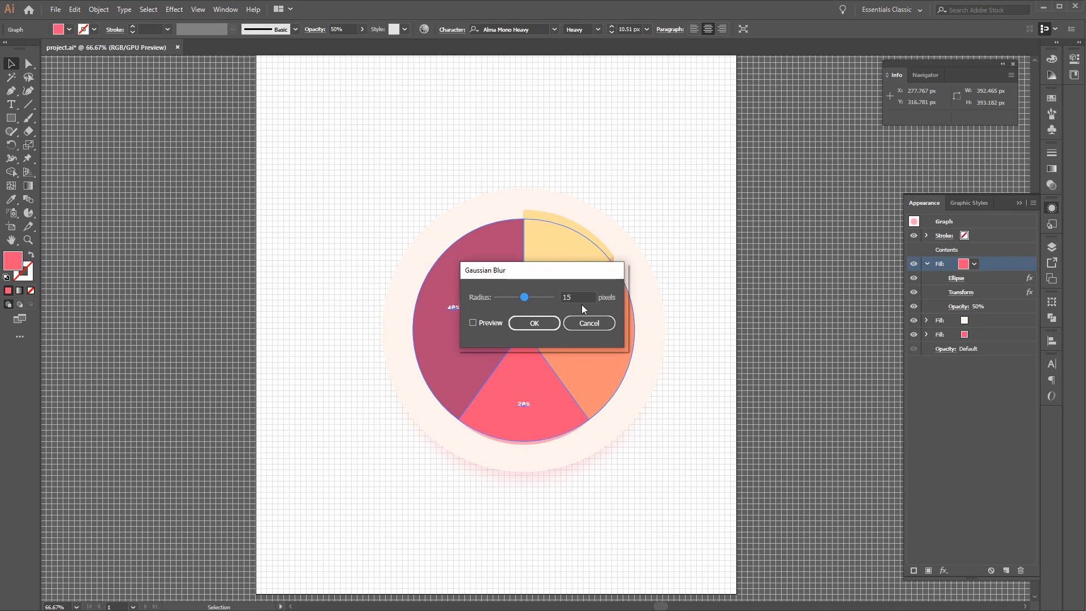
click(547, 328)
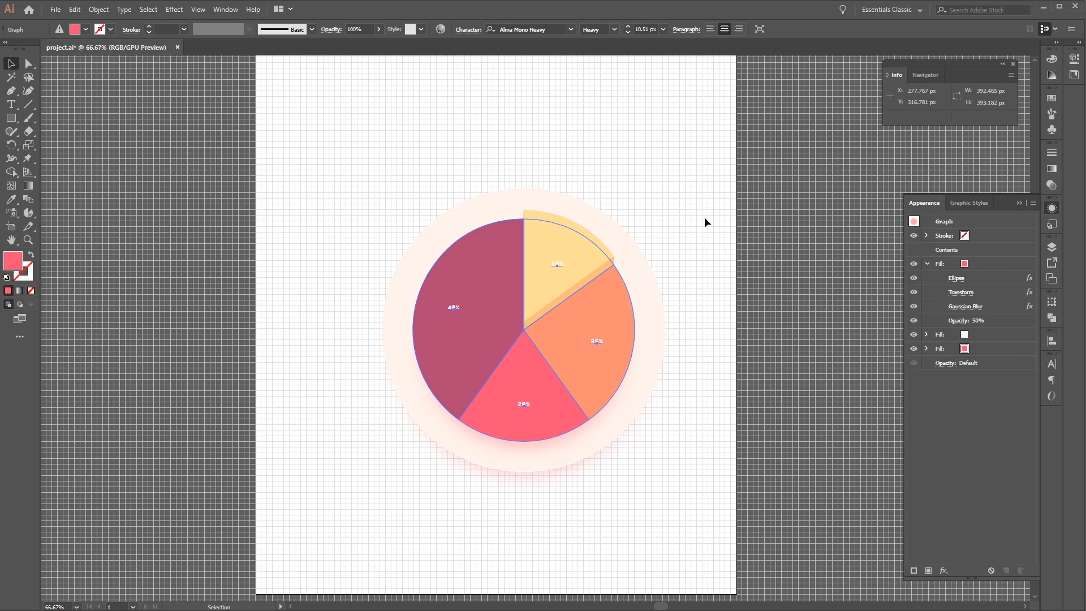
- Move the whole pie chart about 140 px up and 38 px left on the artboard, and deselect it
drag(354, 161, 673, 450)
drag(592, 366, 579, 310)
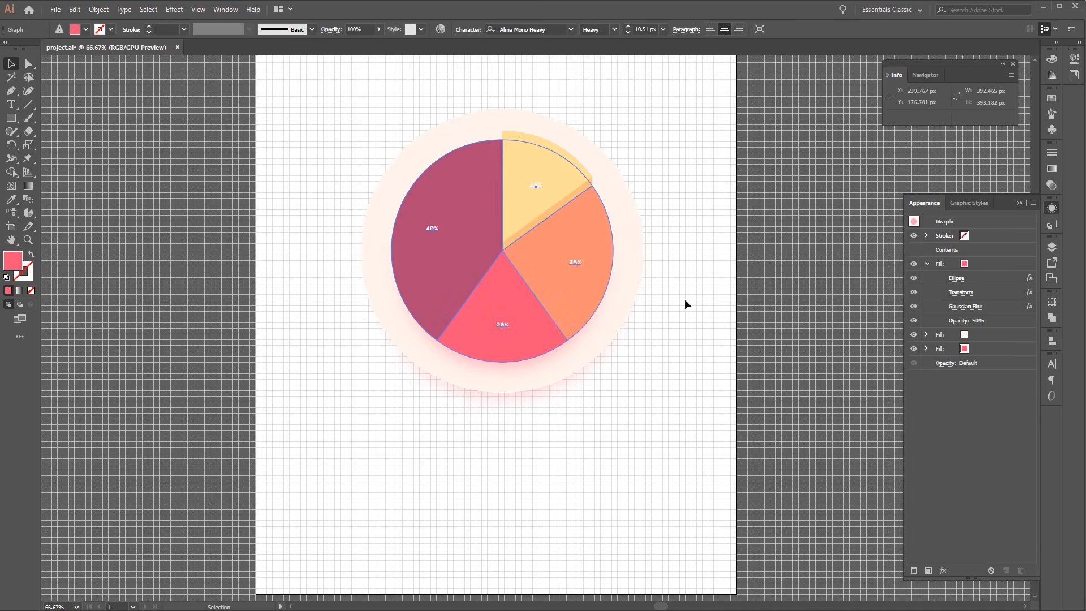
click(686, 300)
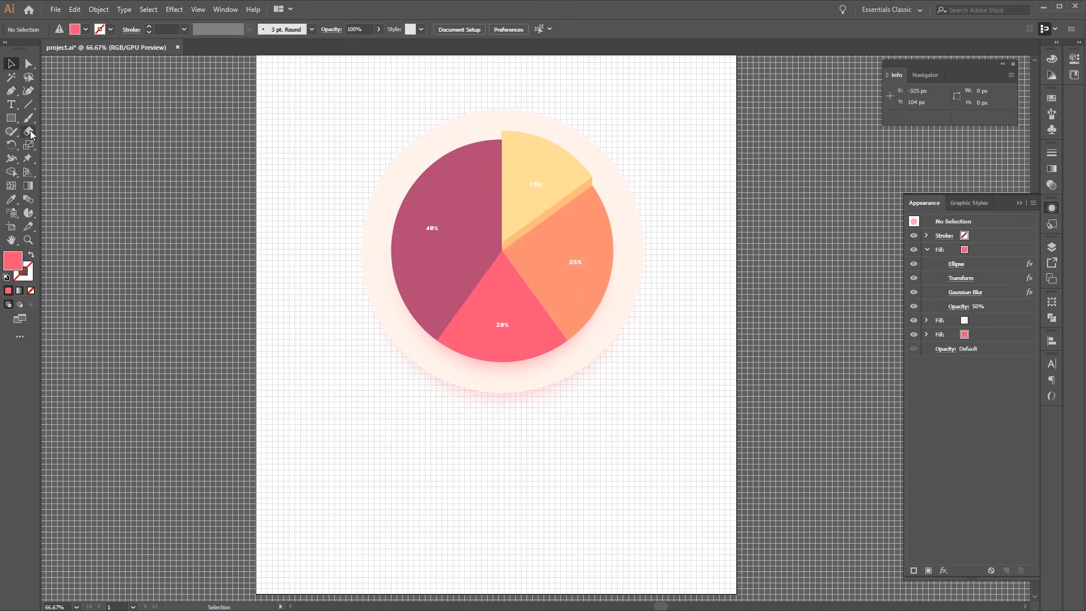
- Draw a 510 by 80 px rectangle and place it below the pie chart at X 210 px, Y 700 px
click(11, 118)
click(466, 440)
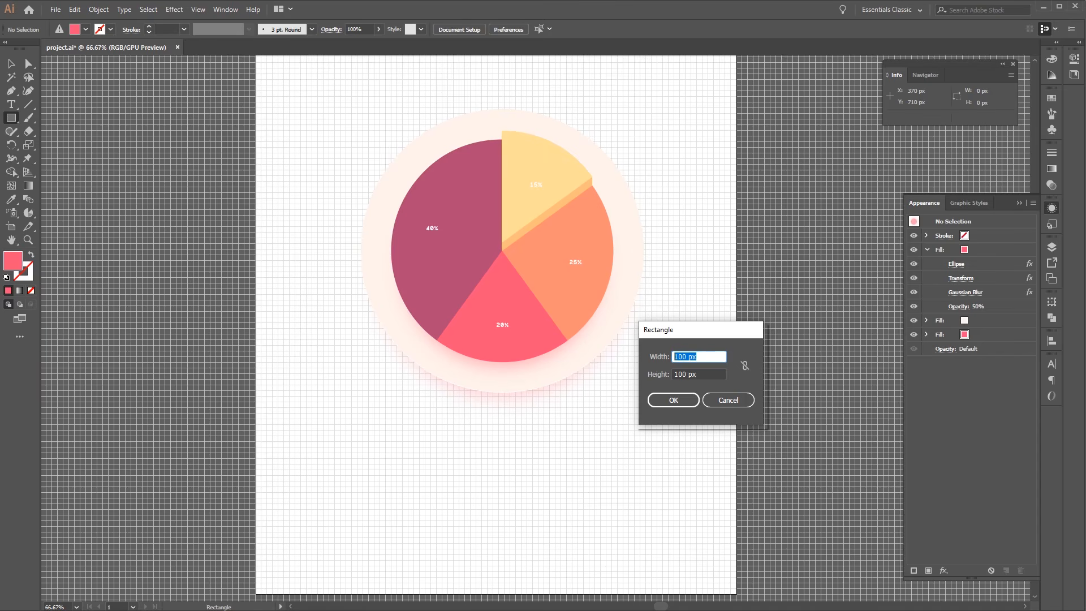
text(510)
key(Tab)
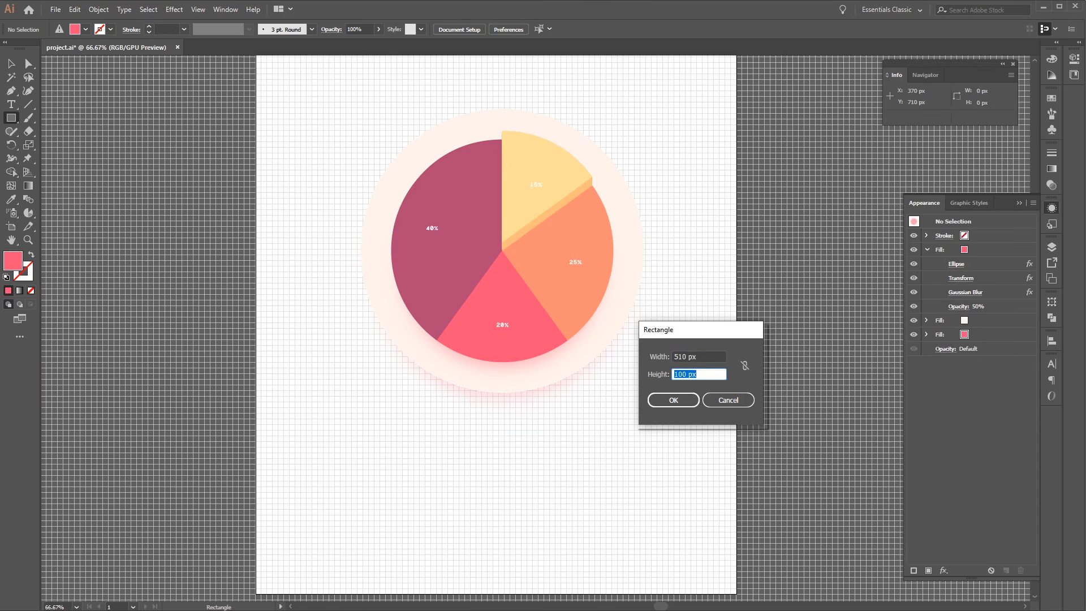
text(80)
click(674, 400)
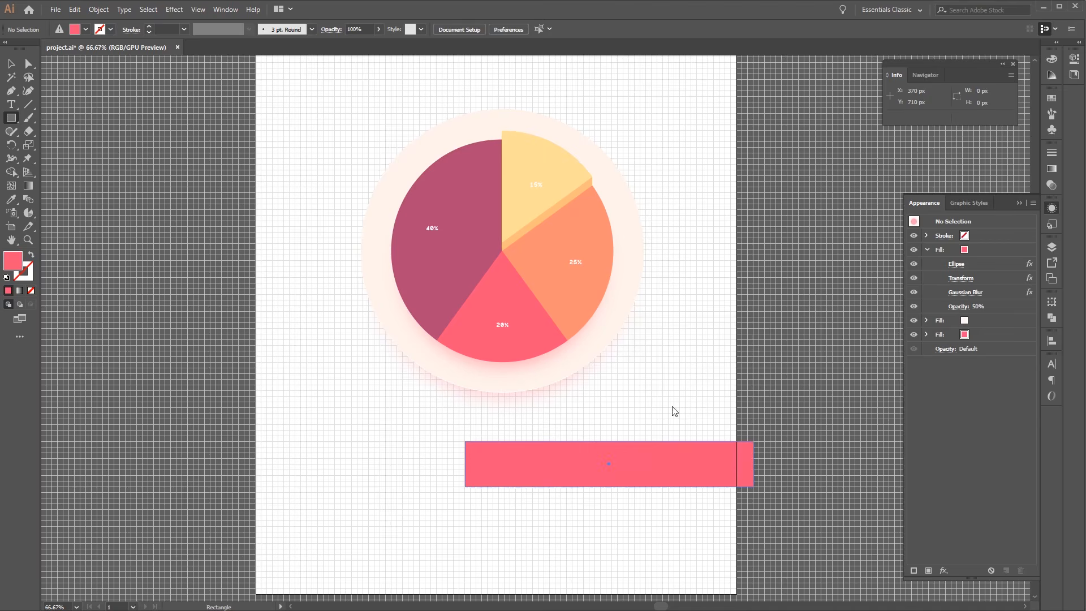
click(11, 67)
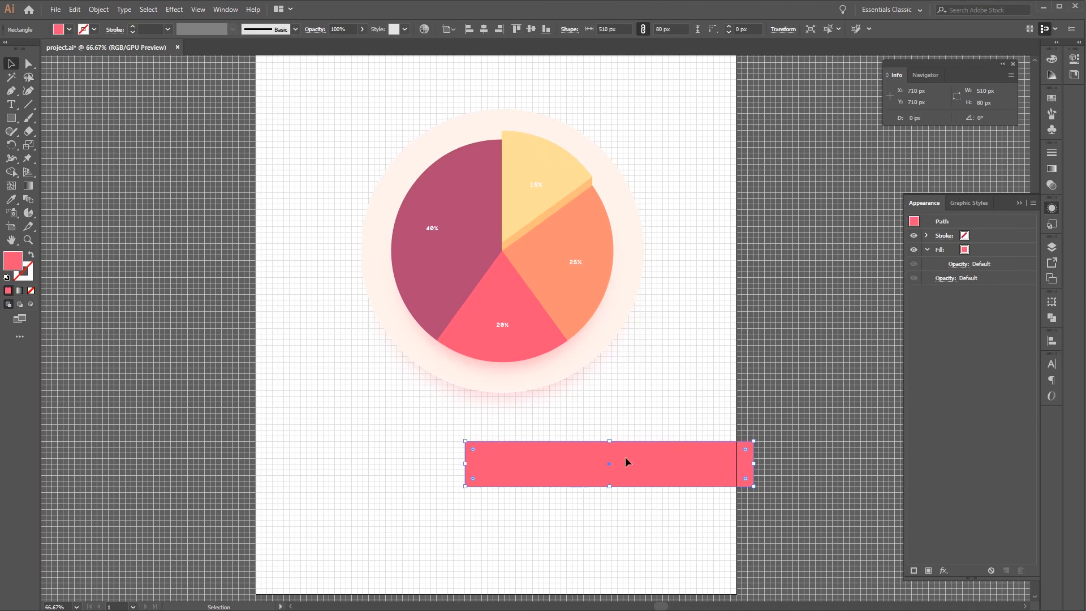
drag(625, 456, 566, 455)
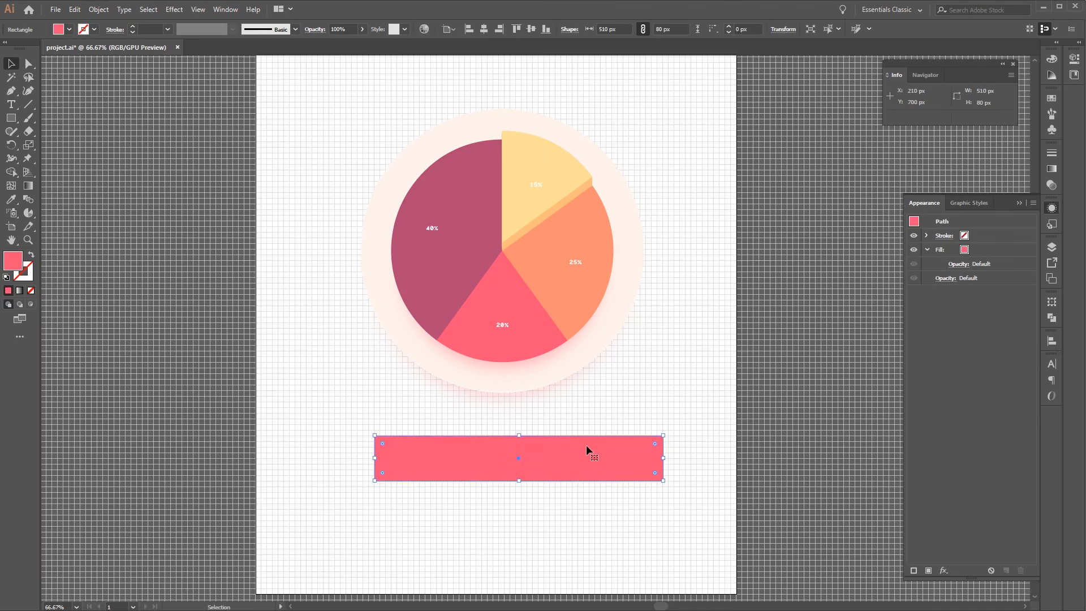
- Set the rectangle's fill color to RGB 255, 242, 236
double_click(13, 260)
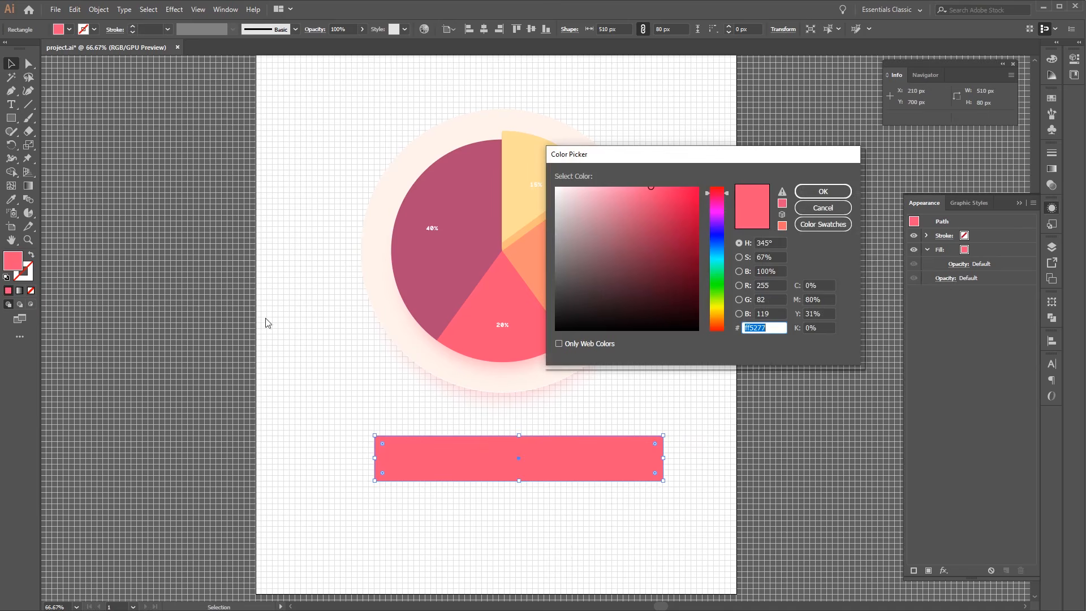
click(771, 285)
text(255)
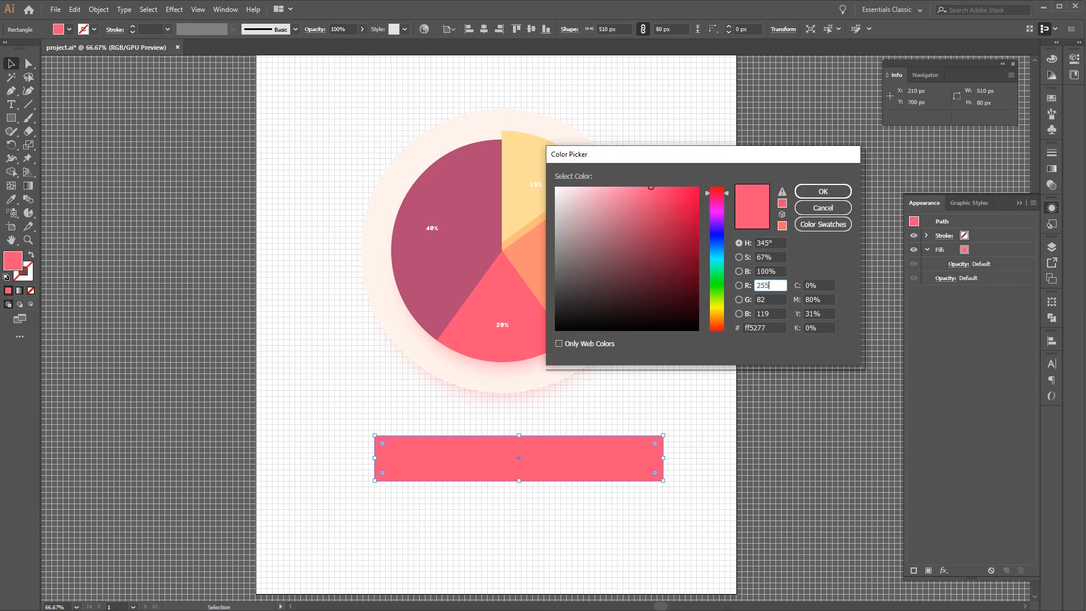
key(Tab)
text(242)
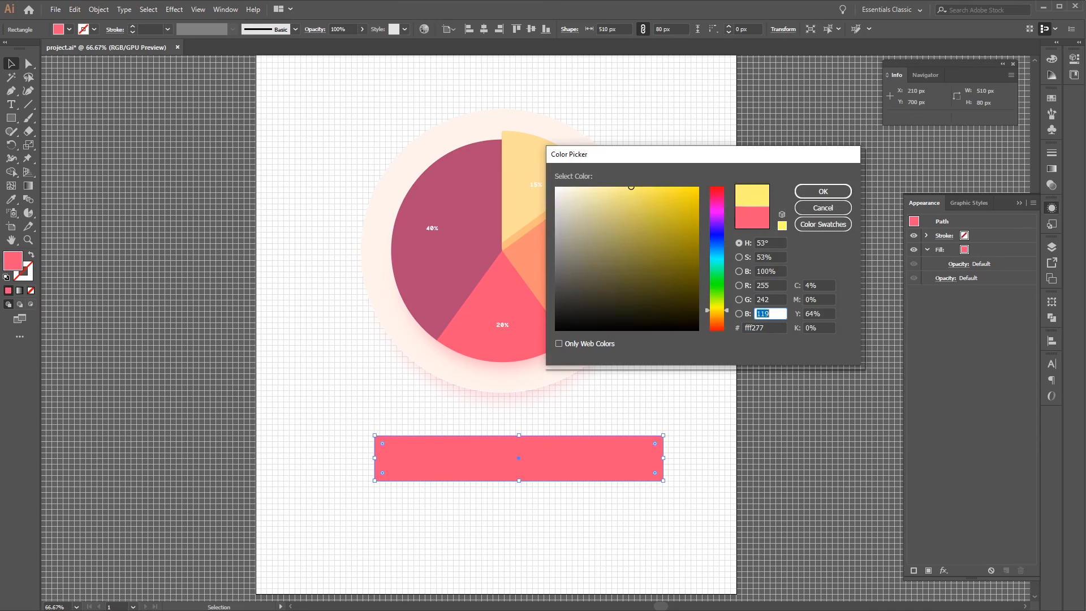
key(Tab)
text(236)
click(818, 191)
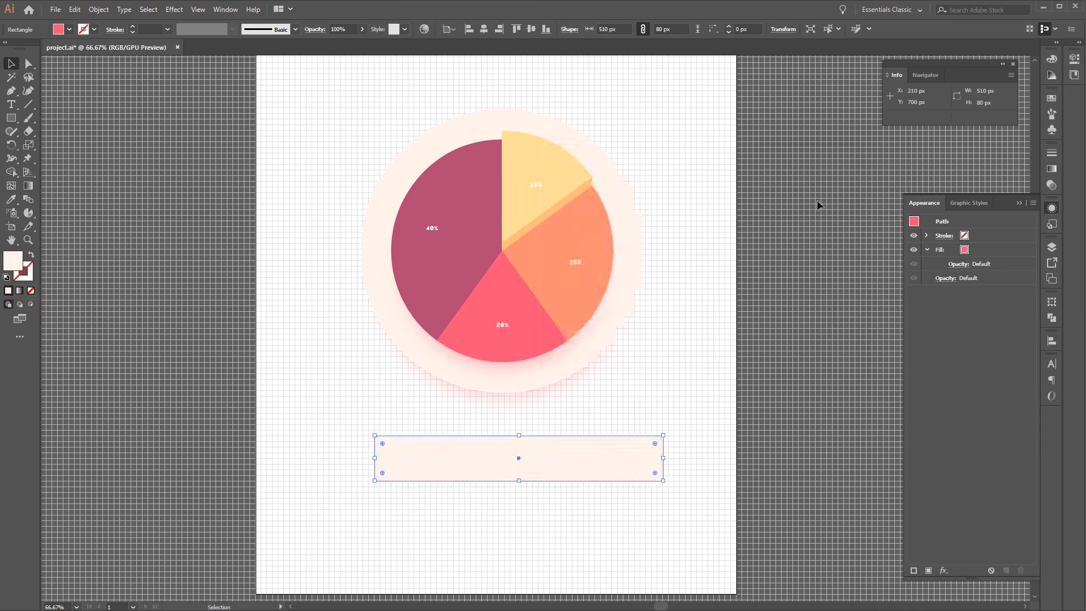
click(684, 479)
- Apply a Round Corners effect with a 40 px radius to the cream rectangle and deselect it
click(180, 10)
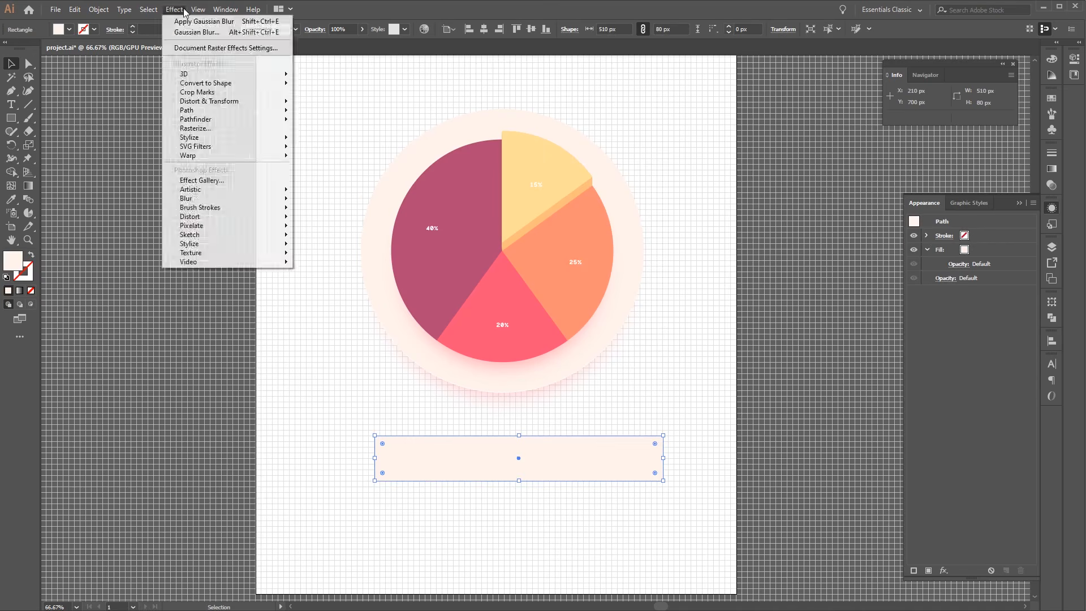
mouse_move(240, 138)
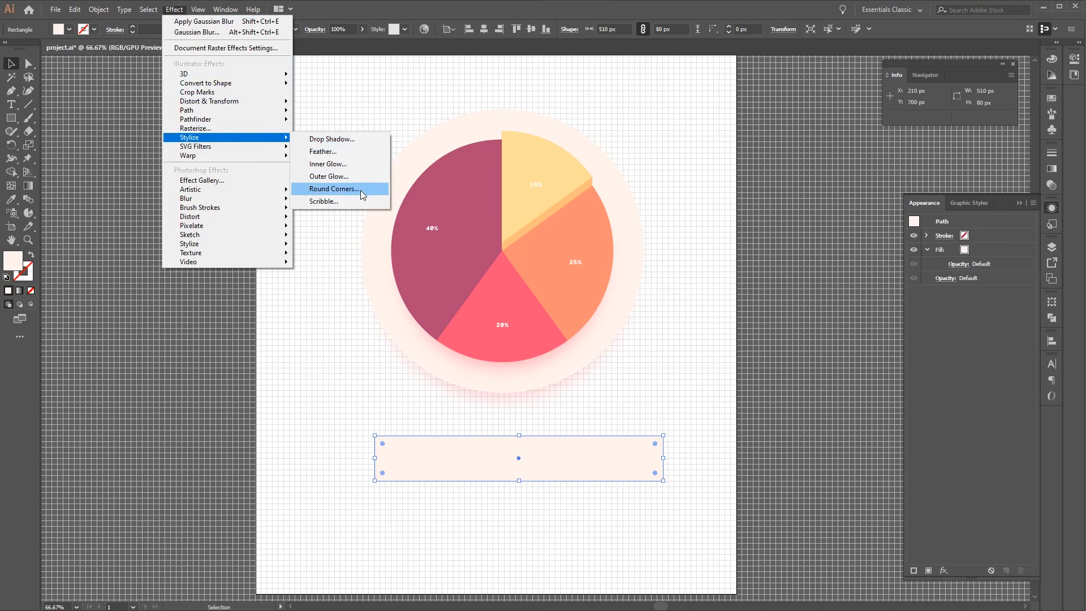
click(333, 188)
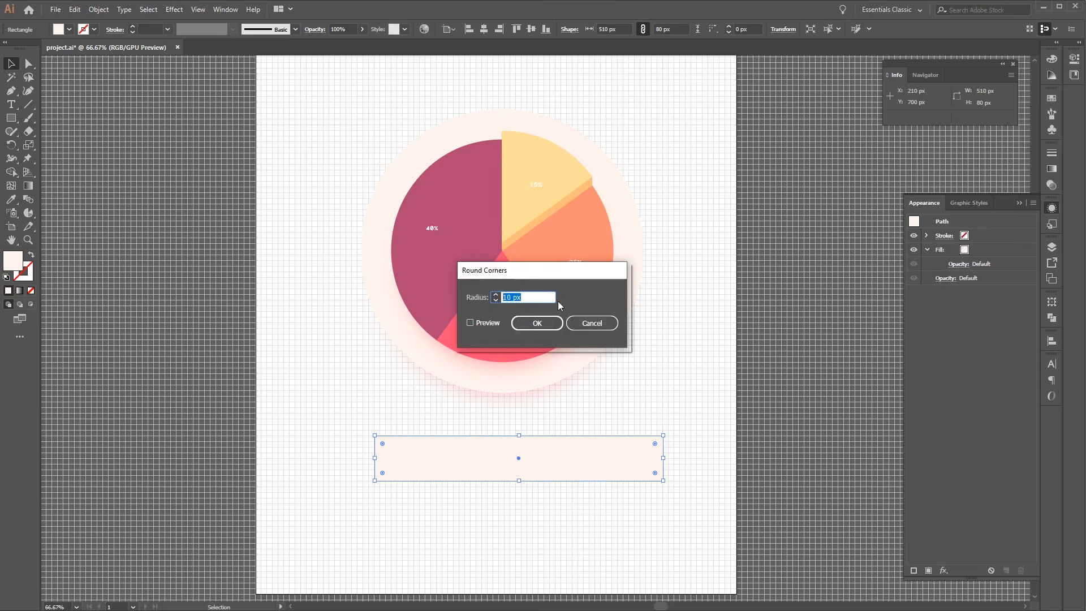
text(40)
click(546, 325)
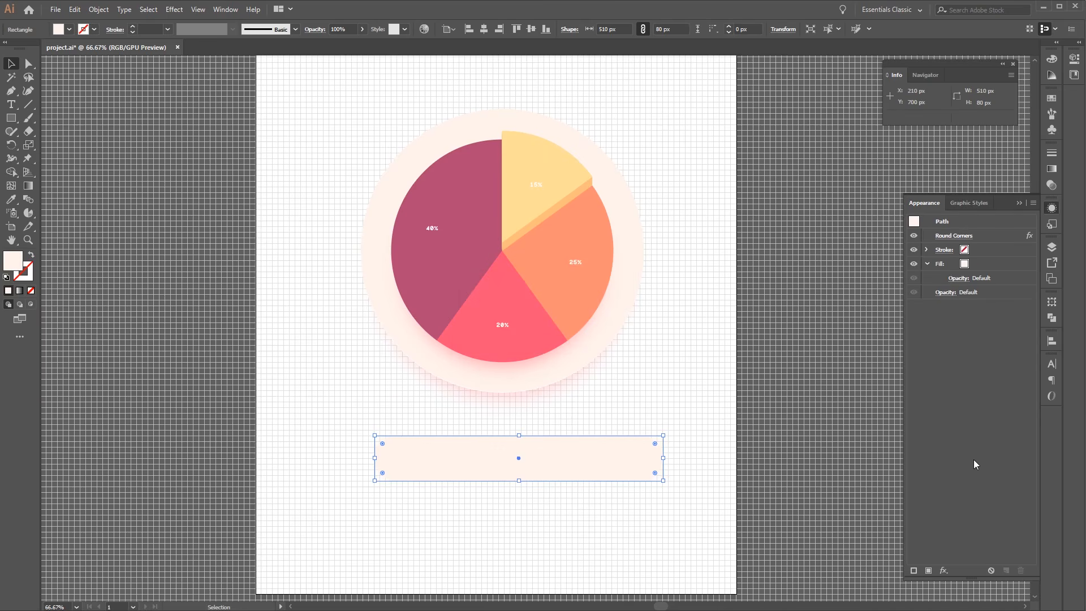
click(702, 484)
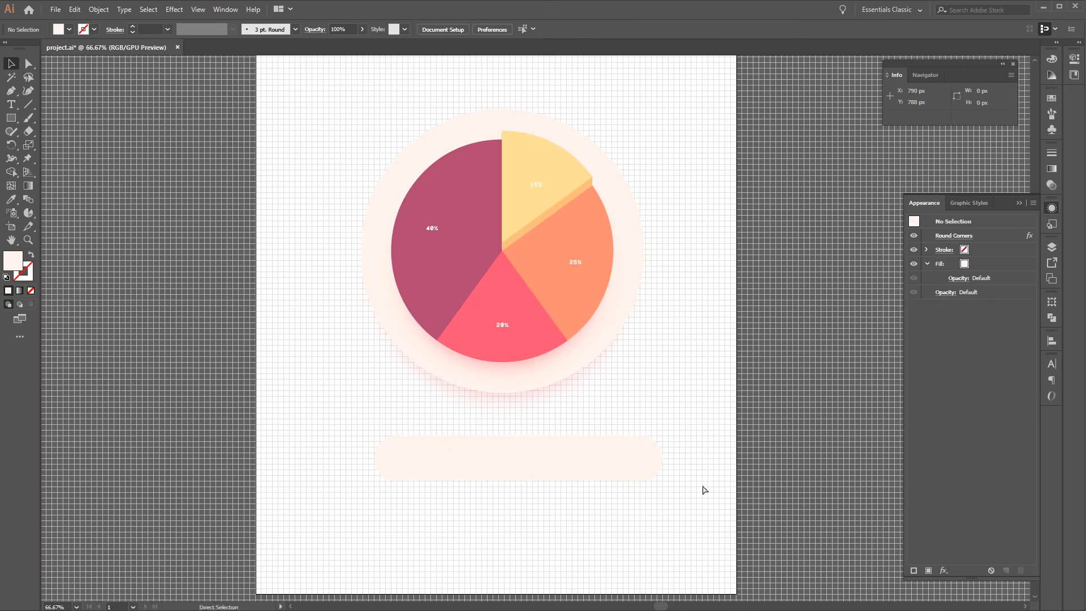
- Add a white Drop Shadow to the rounded rectangle with Normal mode, 100% opacity, 0 px X offset, 1 px Y offset and 0 px blur
key(ctrl+plus)
key(ctrl+plus)
drag(702, 485, 636, 250)
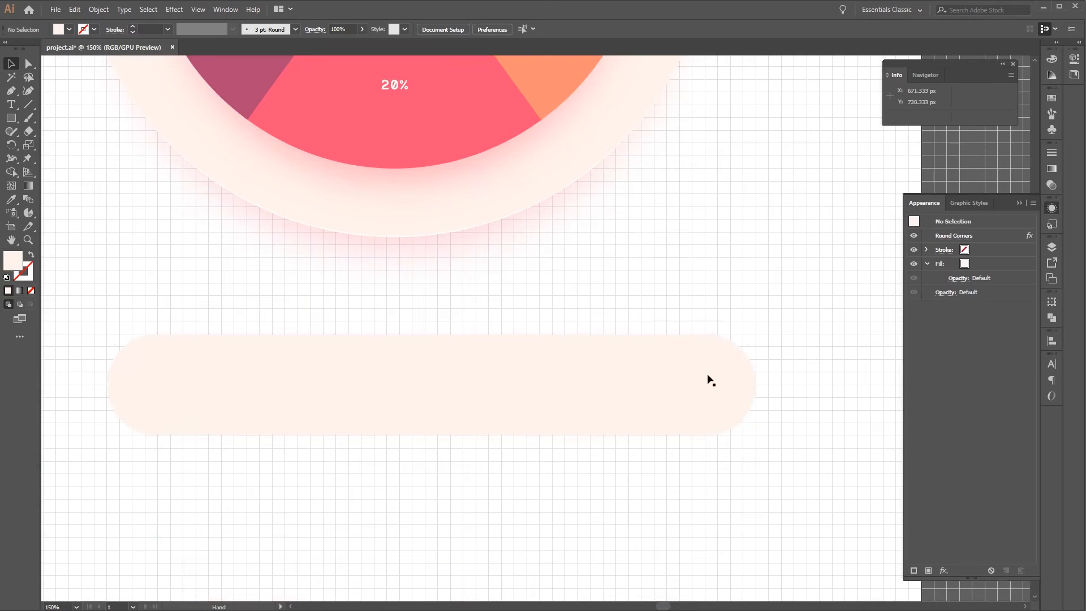
click(698, 380)
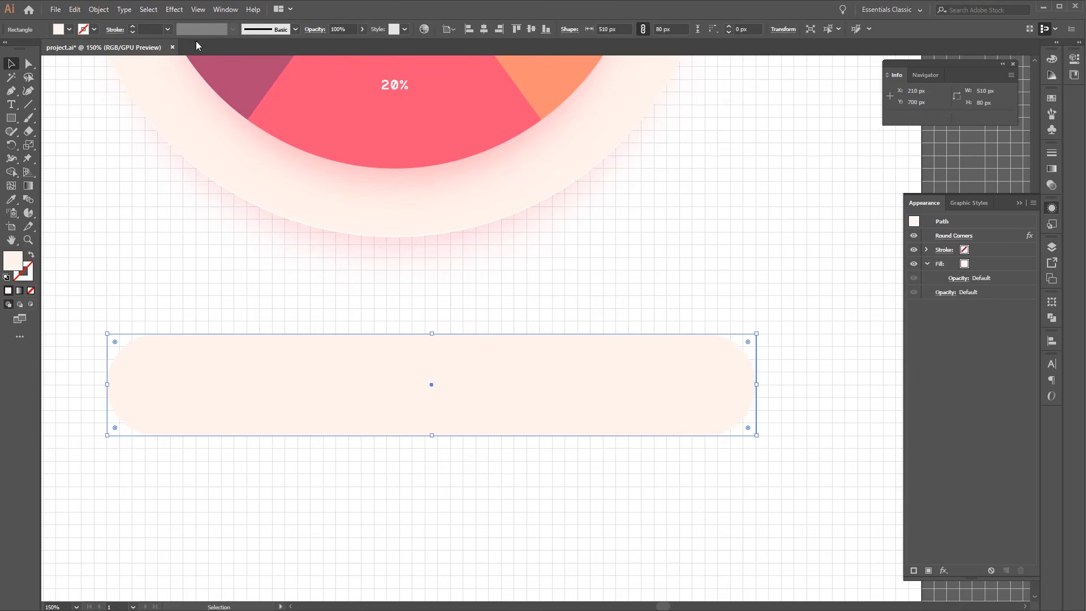
click(170, 9)
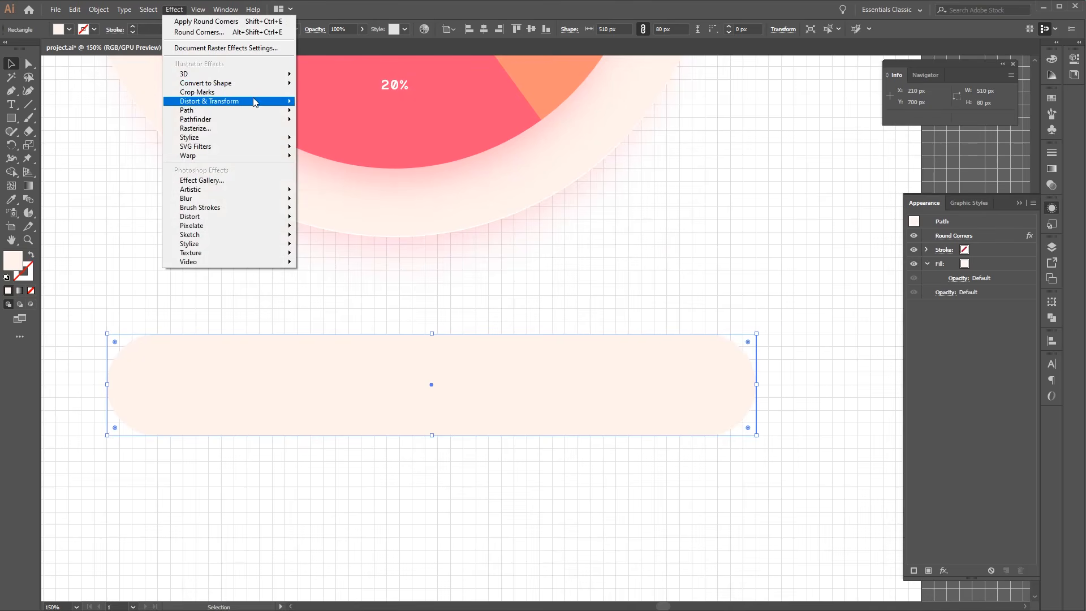
mouse_move(254, 103)
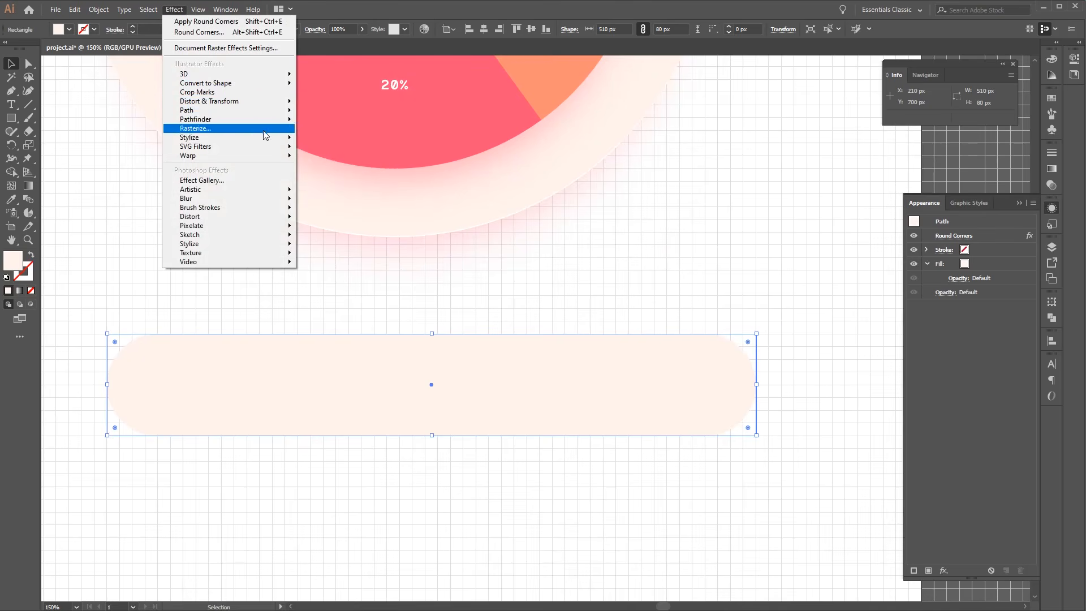
mouse_move(290, 141)
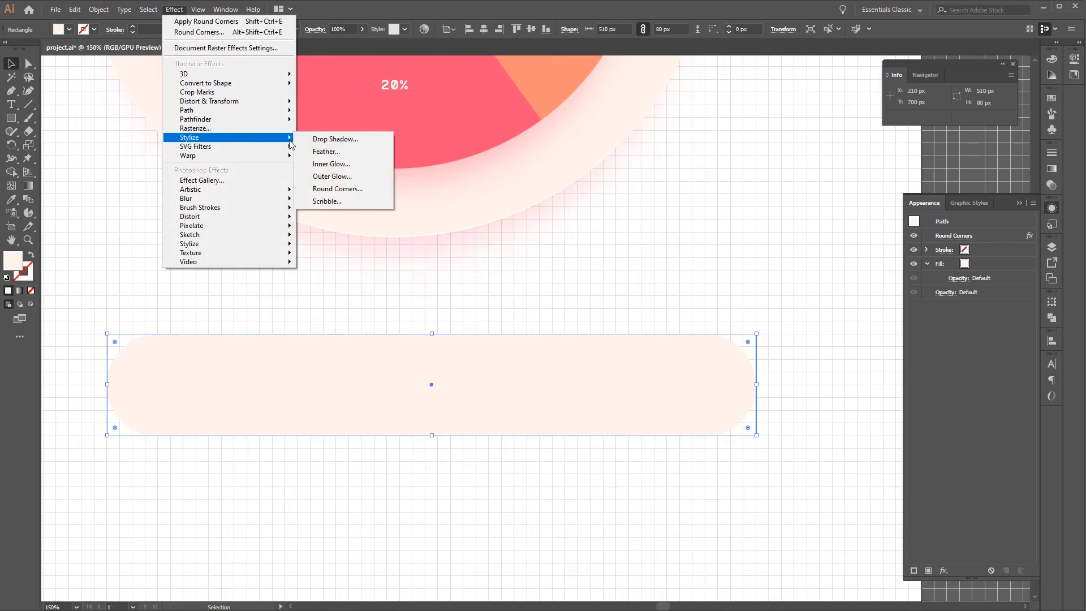
click(358, 140)
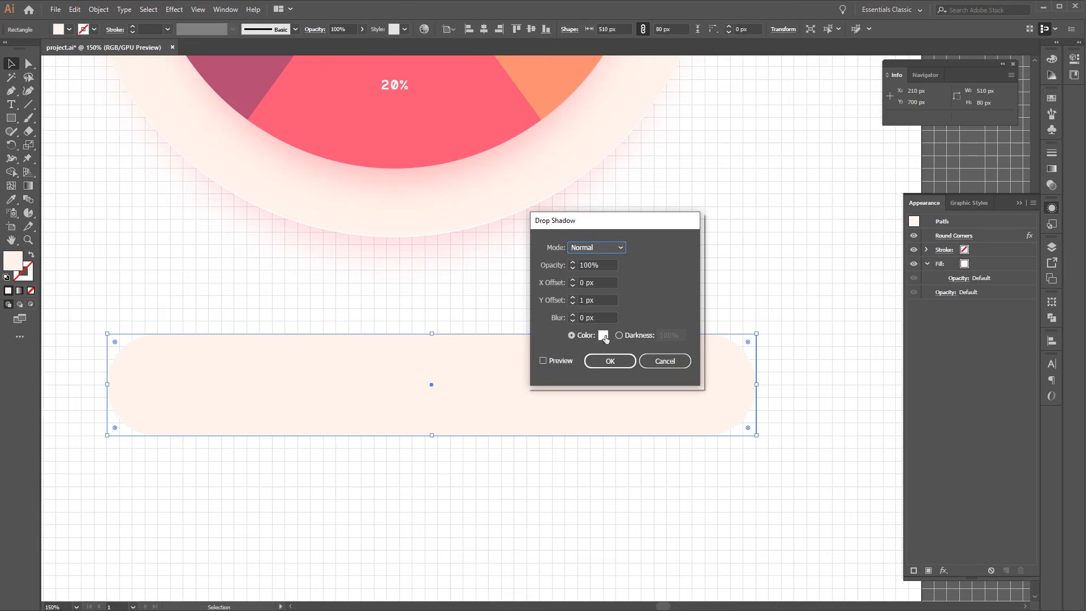
click(611, 362)
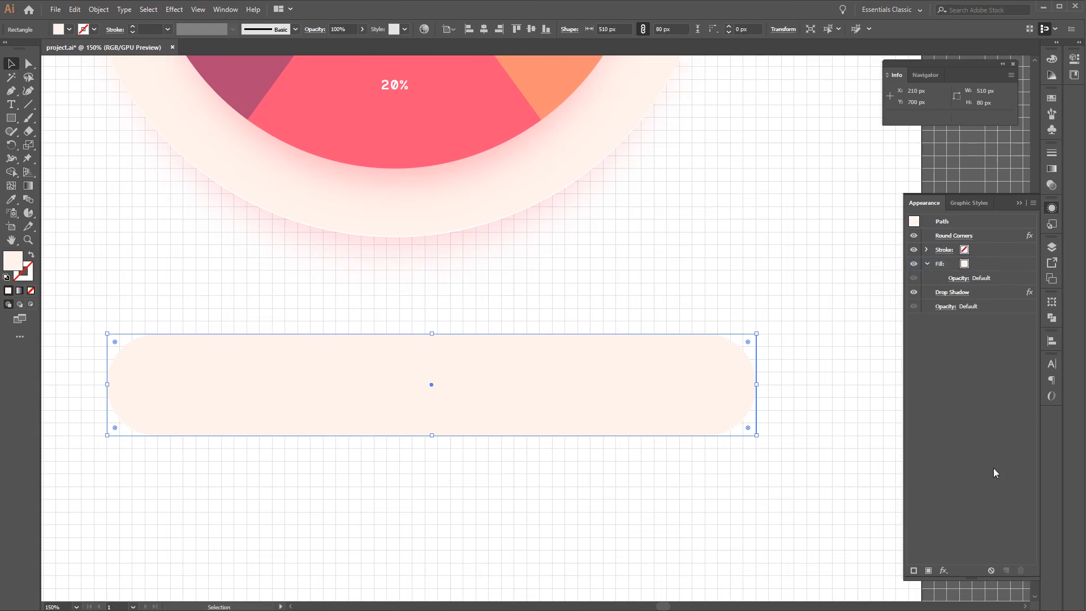
- Add a second fill to the rounded rectangle and color it RGB 255, 82, 119
click(928, 570)
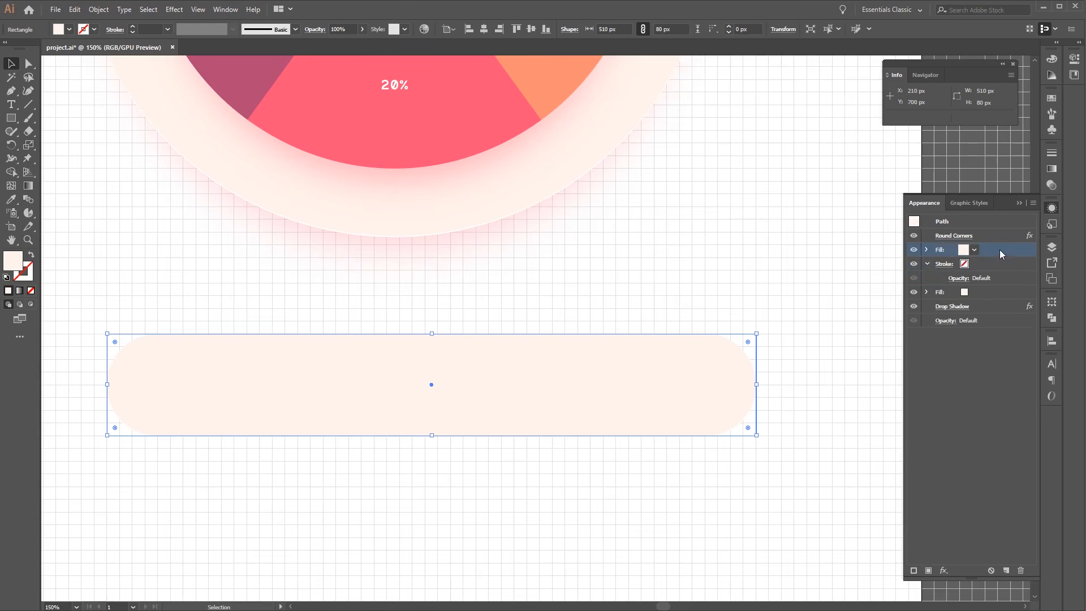
double_click(16, 265)
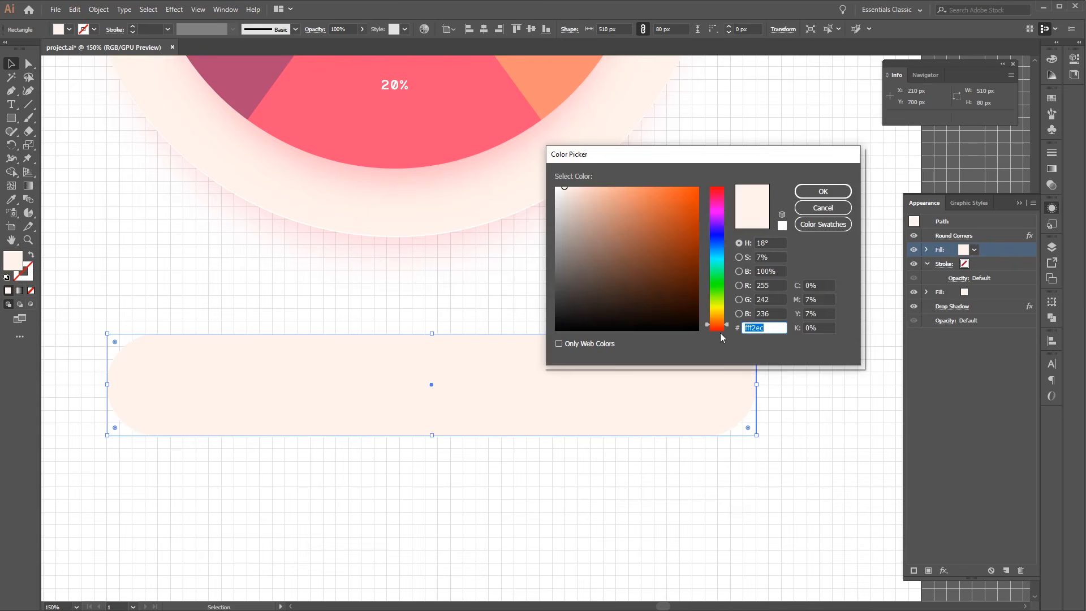
double_click(780, 286)
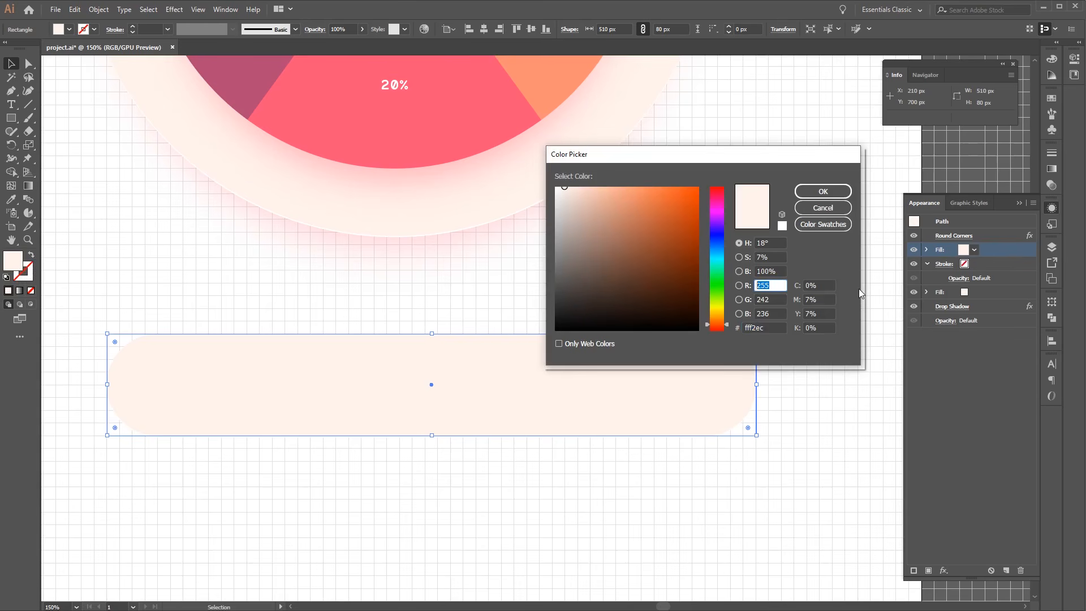
key(Tab)
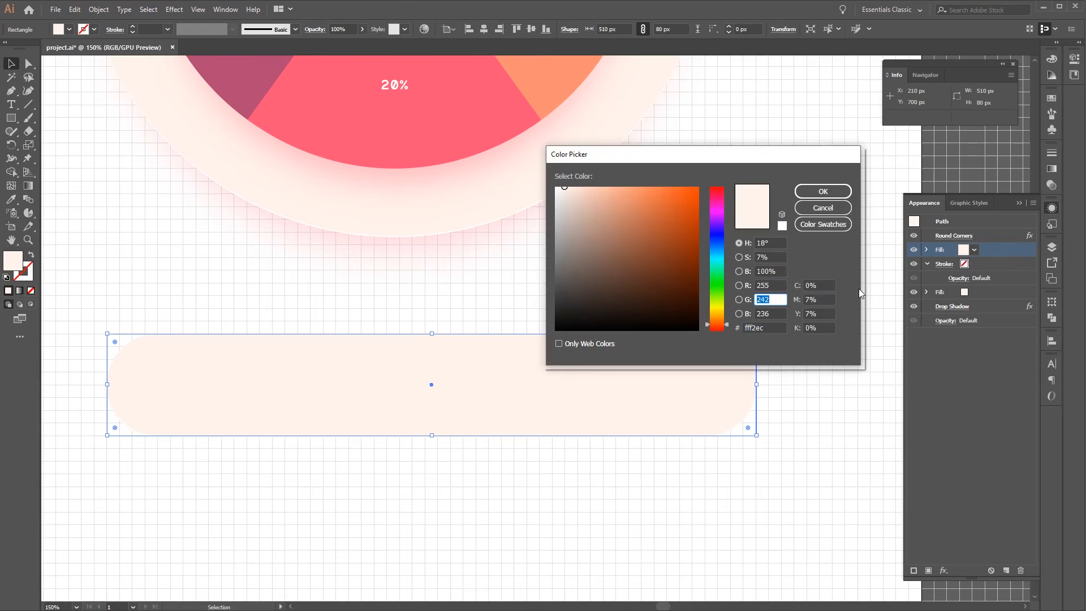
text(82)
key(Tab)
text(119)
key(Tab)
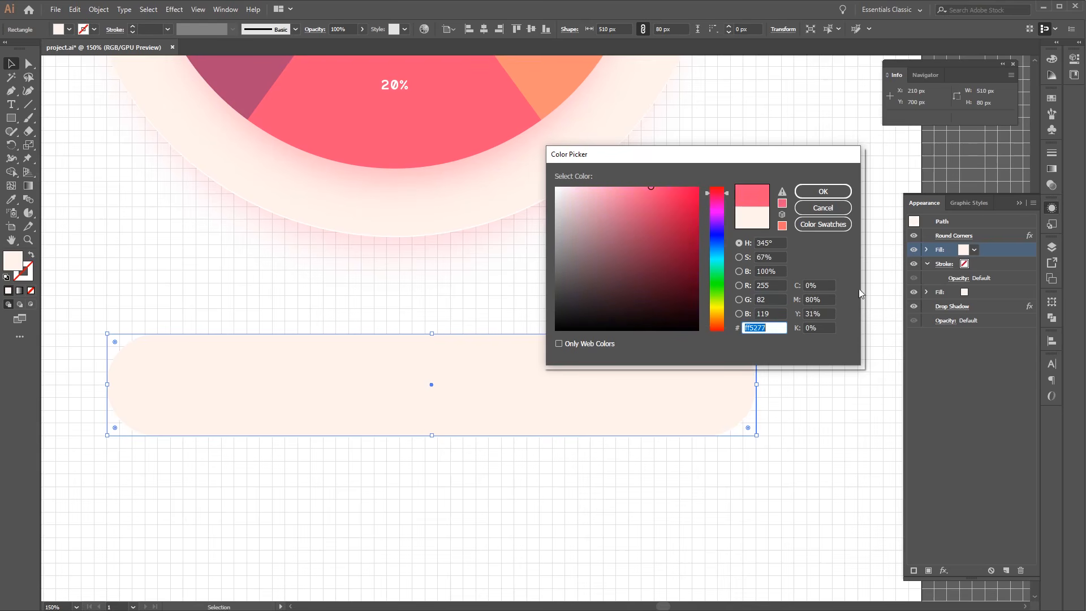
click(823, 191)
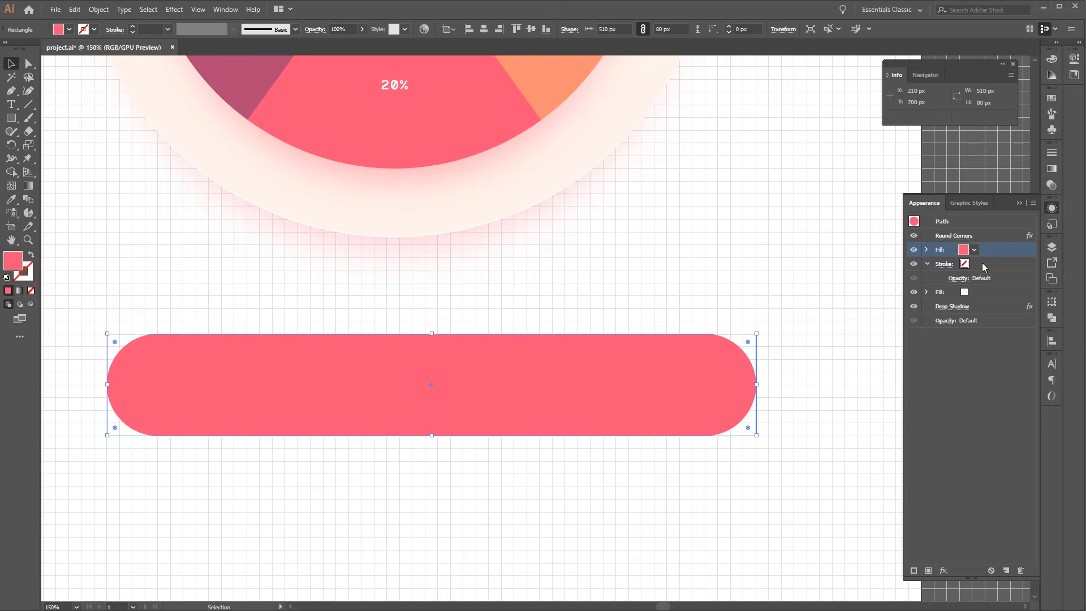
- Lower the opacity of the rounded rectangle's pink fill to 30%
click(926, 249)
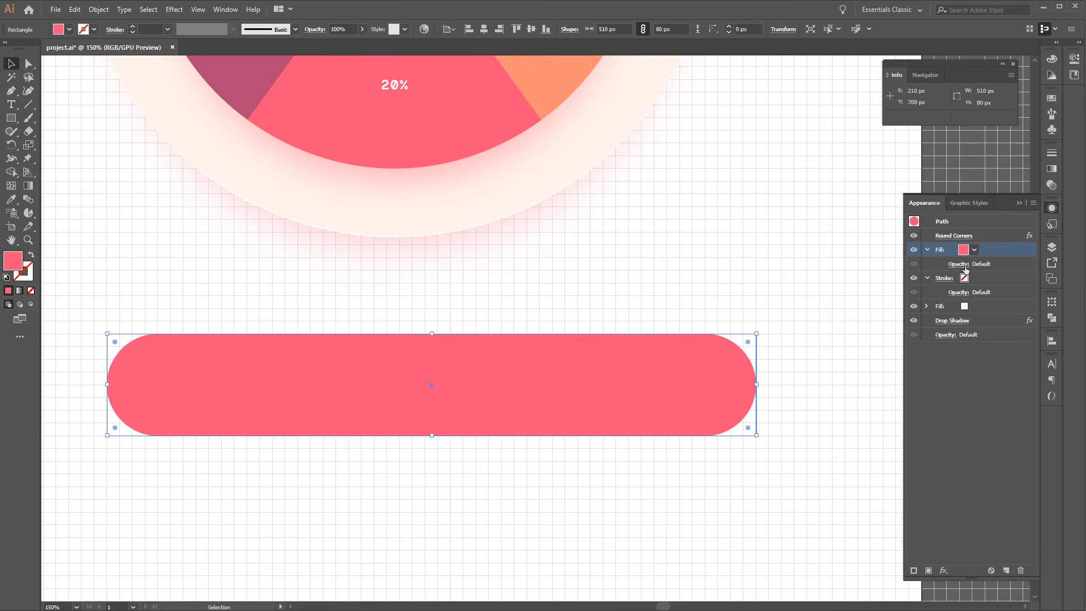
click(963, 266)
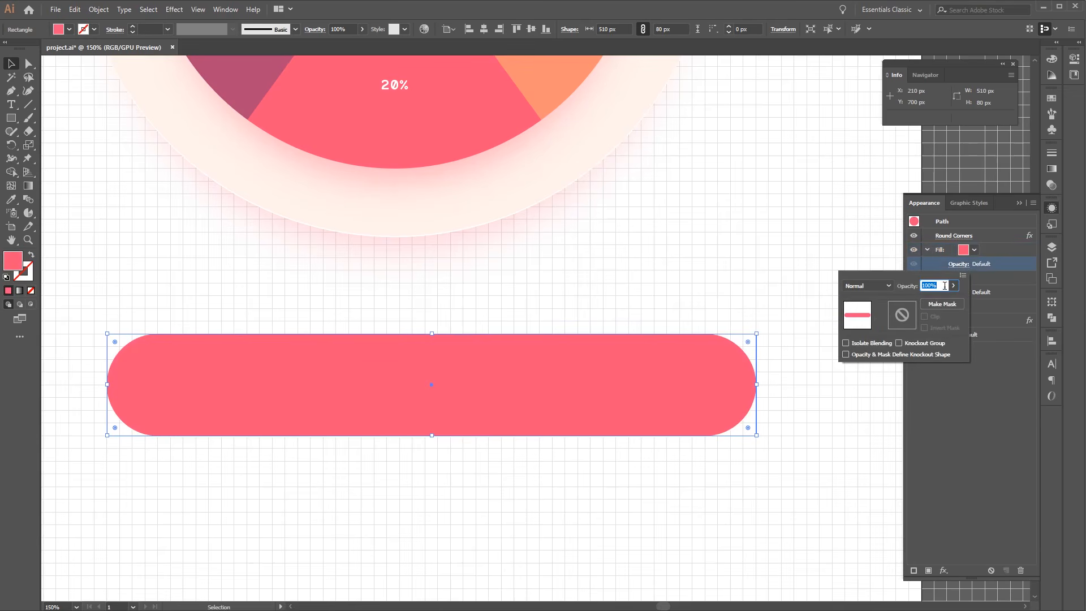
click(954, 287)
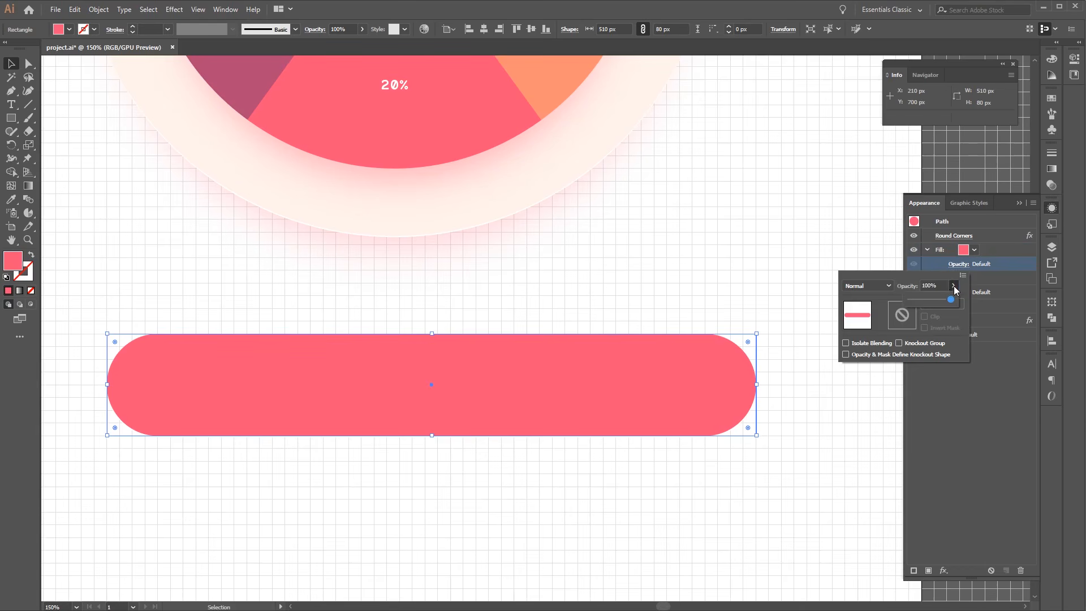
click(928, 296)
click(940, 286)
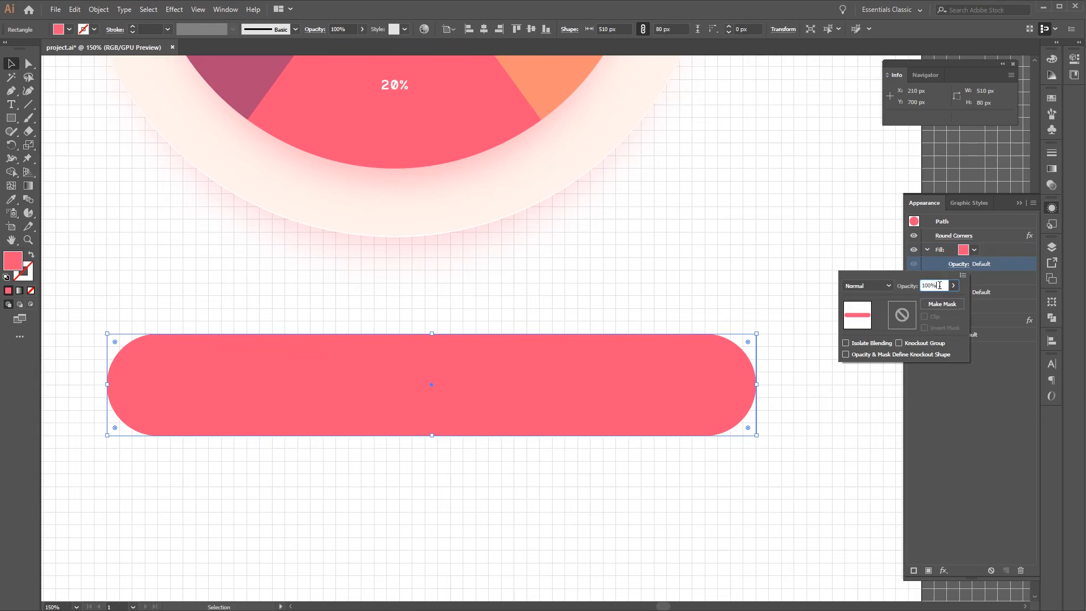
double_click(940, 285)
text(30)
key(Return)
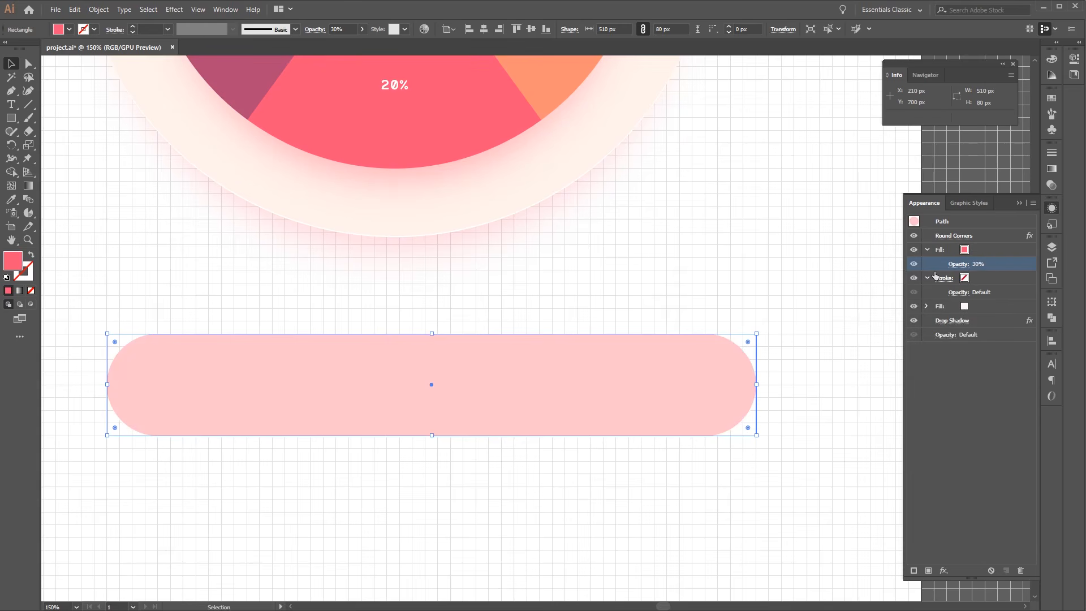
- Apply a Transform effect to the rounded rectangle's pink fill with 85% horizontal and vertical scale and a 10 px vertical move
click(1011, 252)
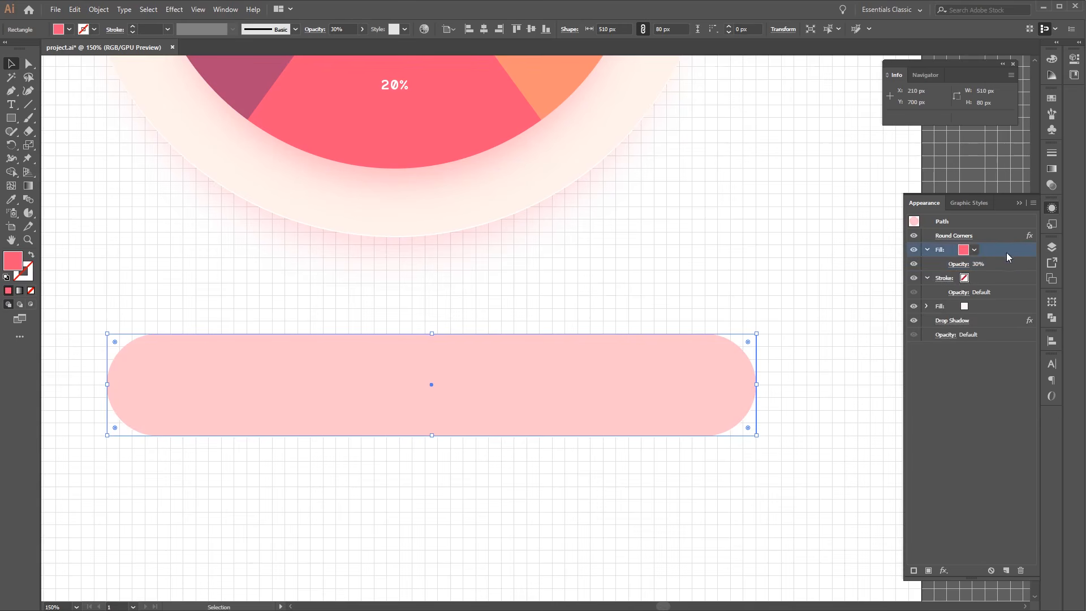
click(180, 10)
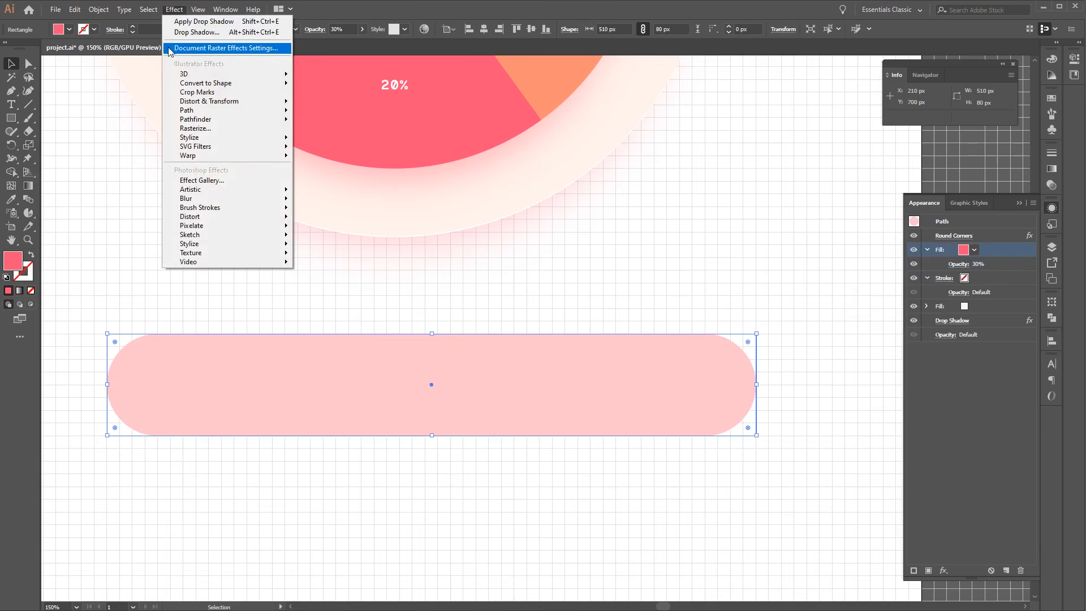
mouse_move(230, 104)
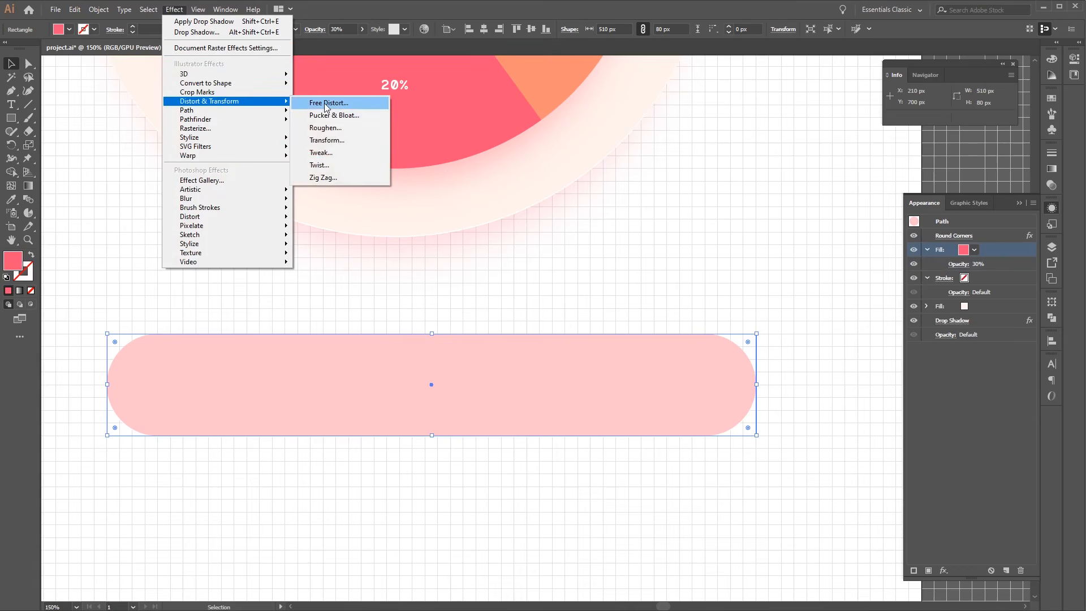
click(355, 141)
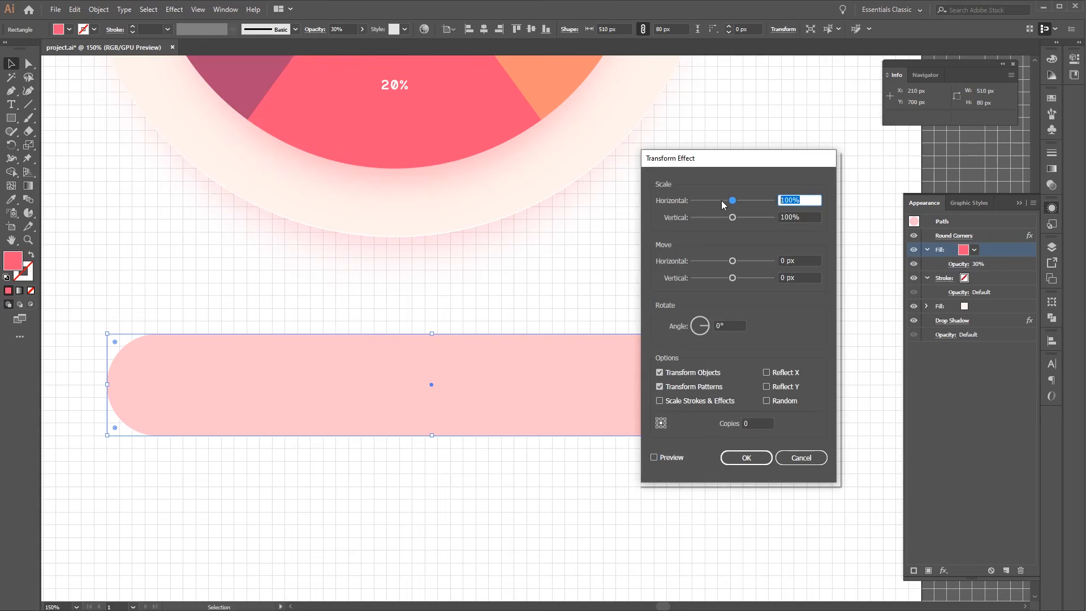
text(85)
key(Tab)
text(85)
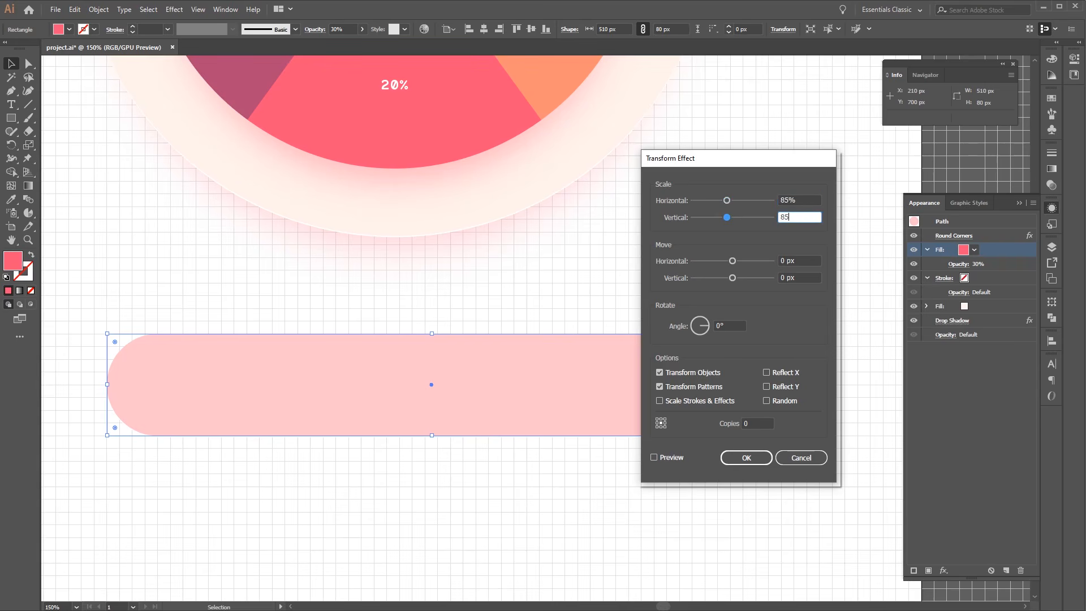
key(Tab)
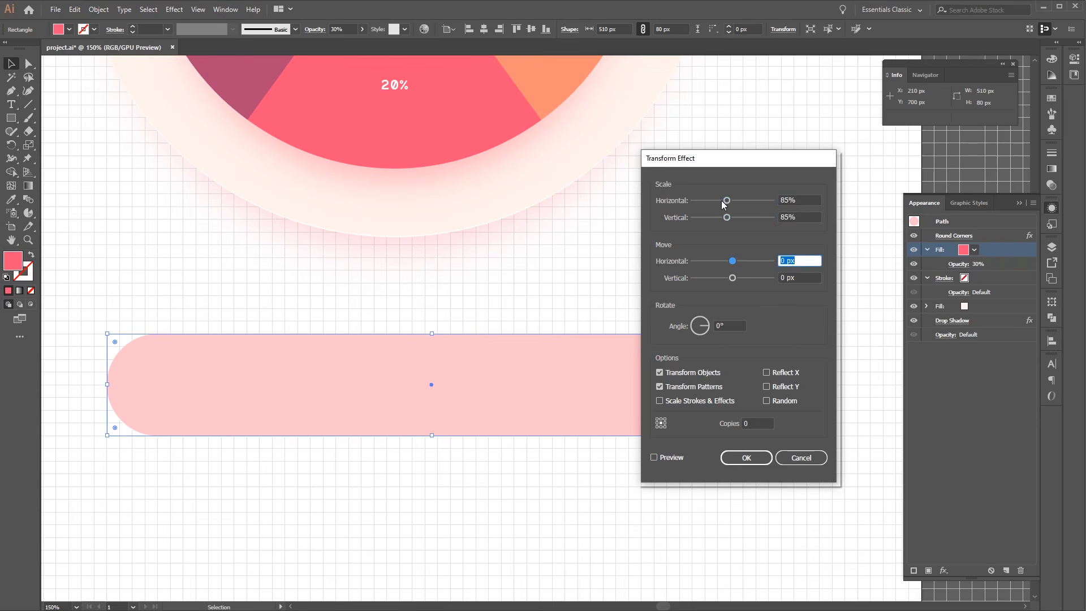
key(Tab)
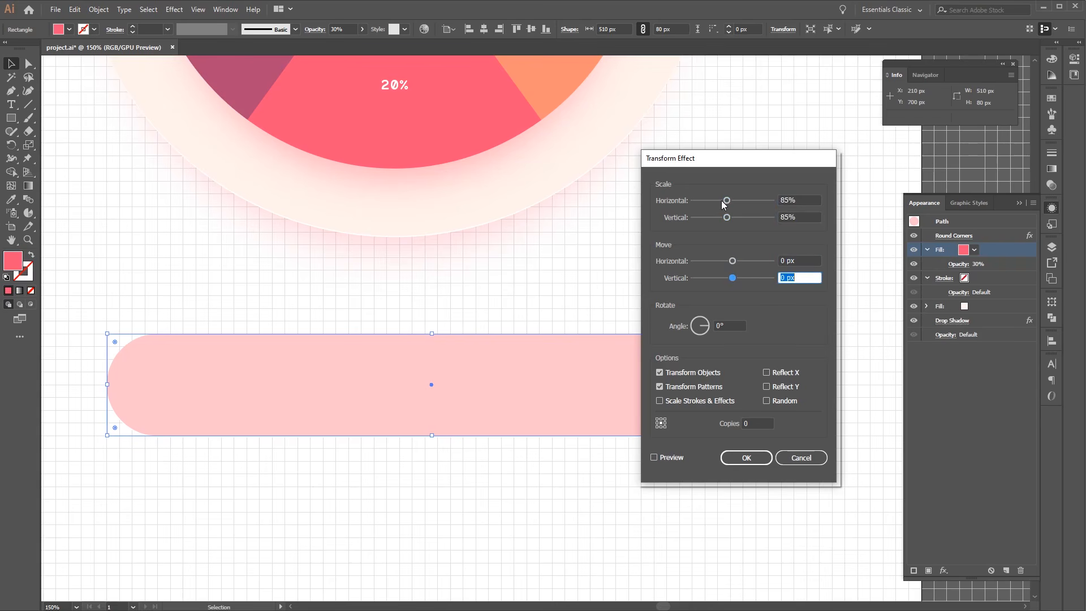
text(10)
key(Tab)
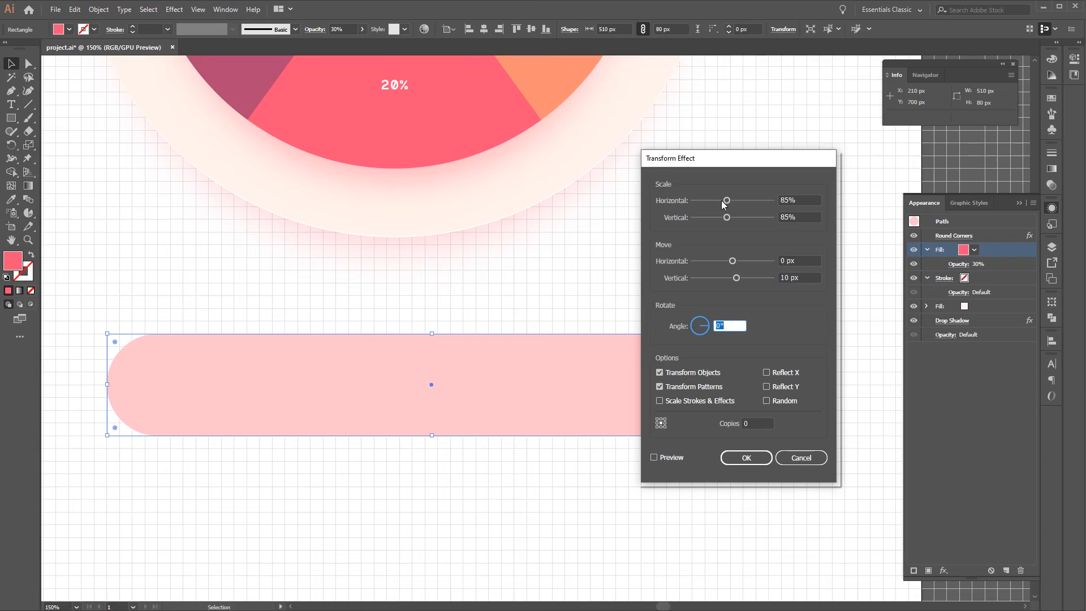
click(745, 458)
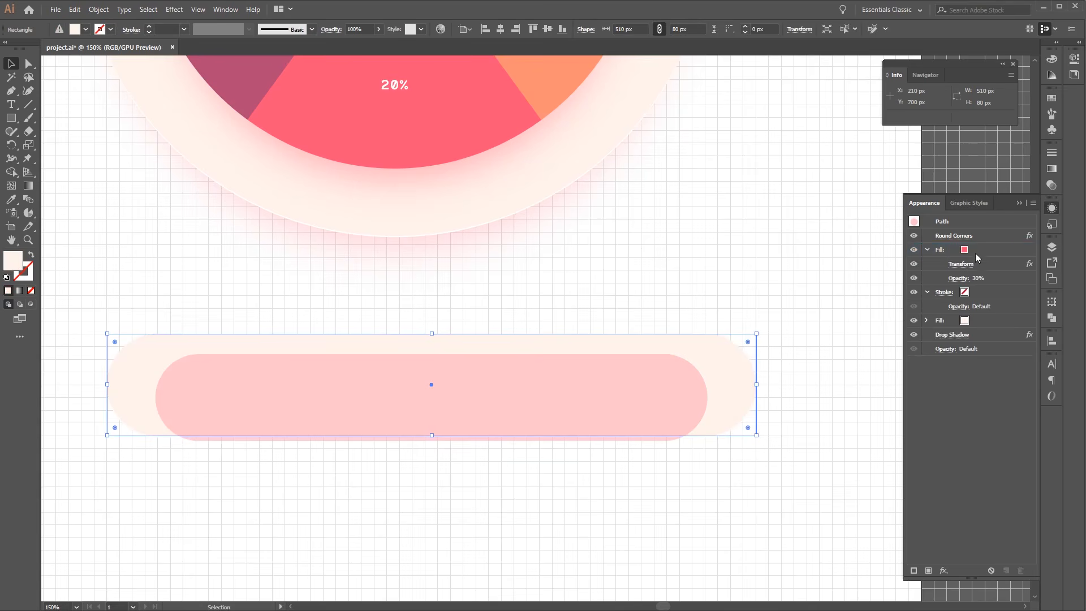
- Move the pink fill beneath the cream fill in the stacking order, apply a 15 px Gaussian Blur to it and deselect
click(997, 252)
drag(990, 253, 990, 326)
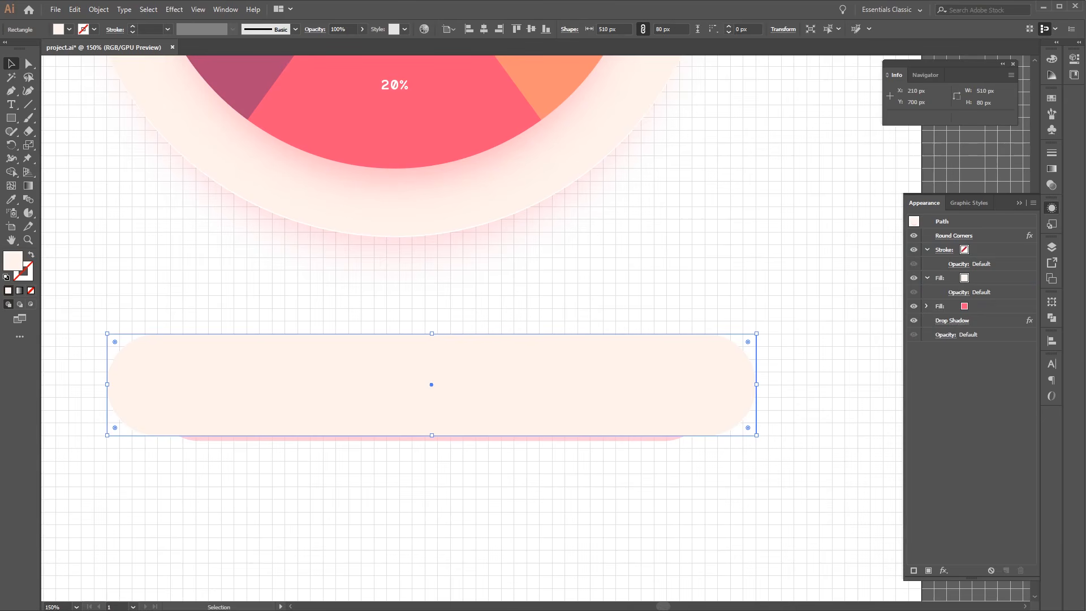
click(997, 308)
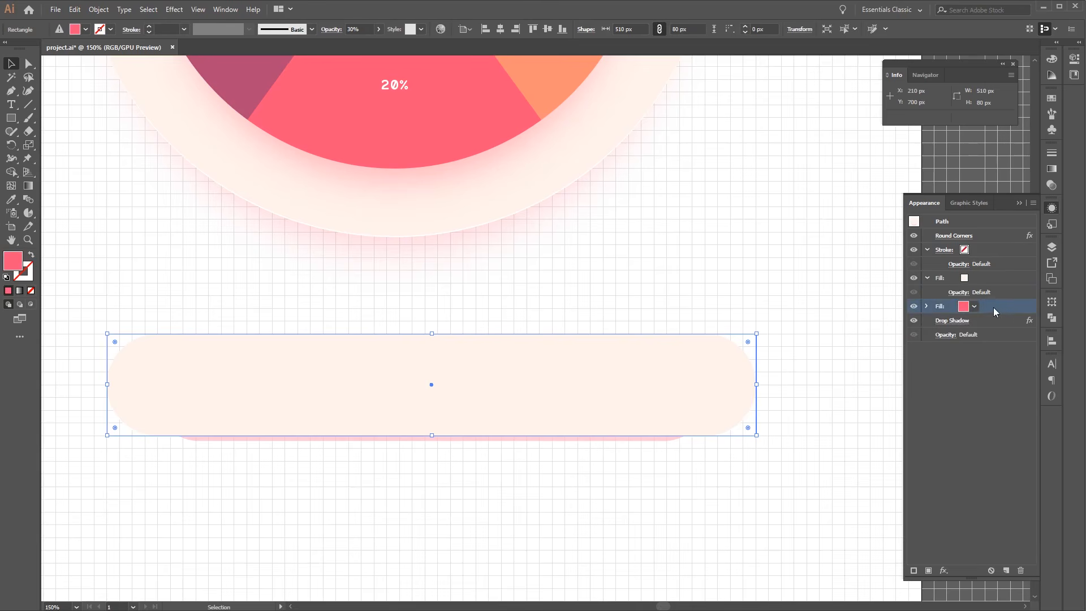
click(173, 11)
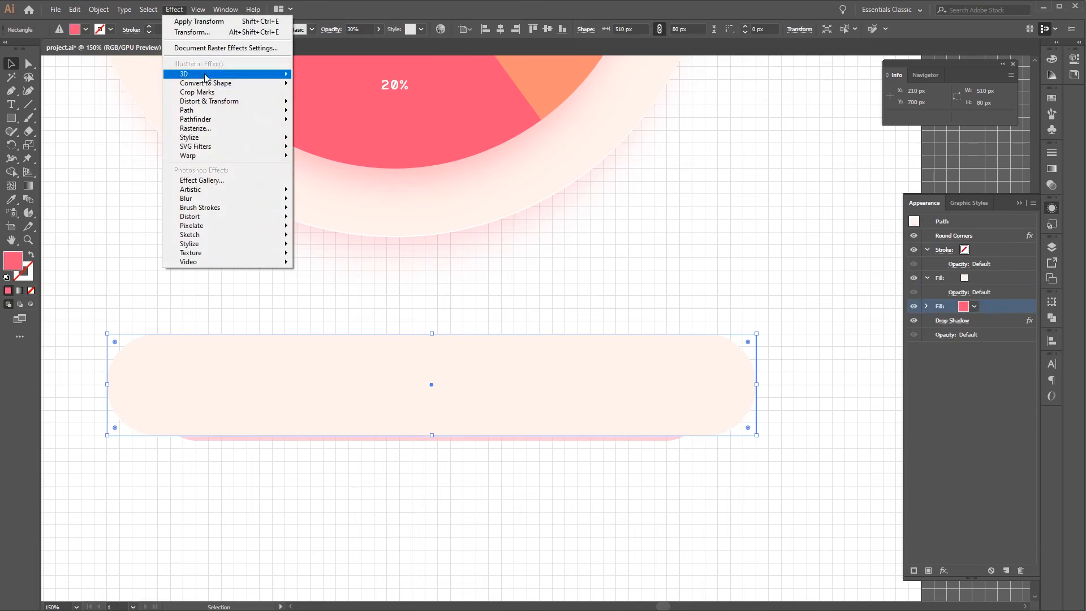
mouse_move(250, 124)
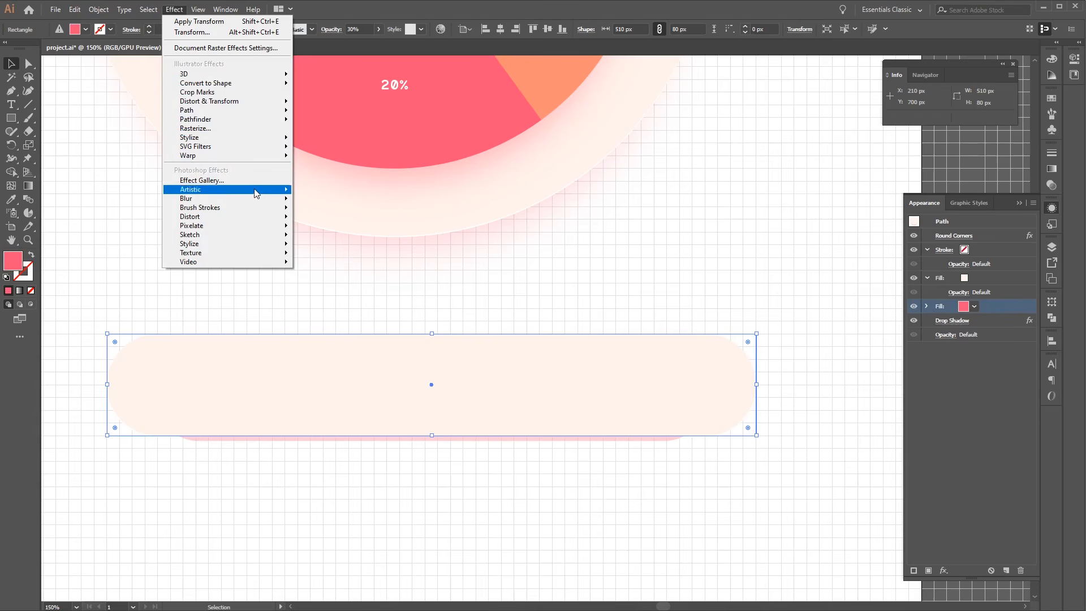
mouse_move(254, 199)
click(349, 201)
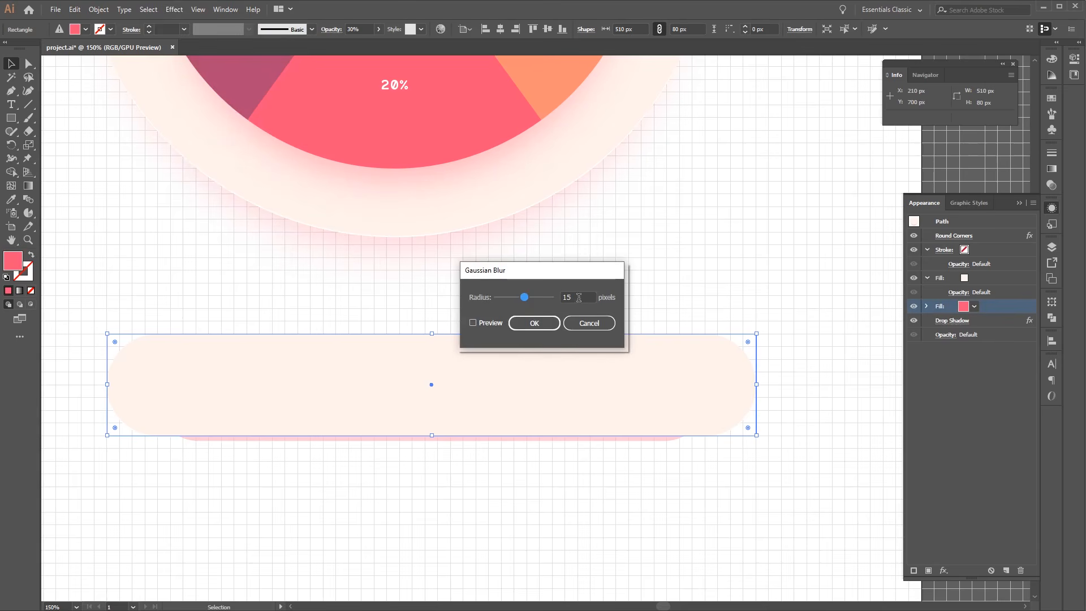
click(527, 324)
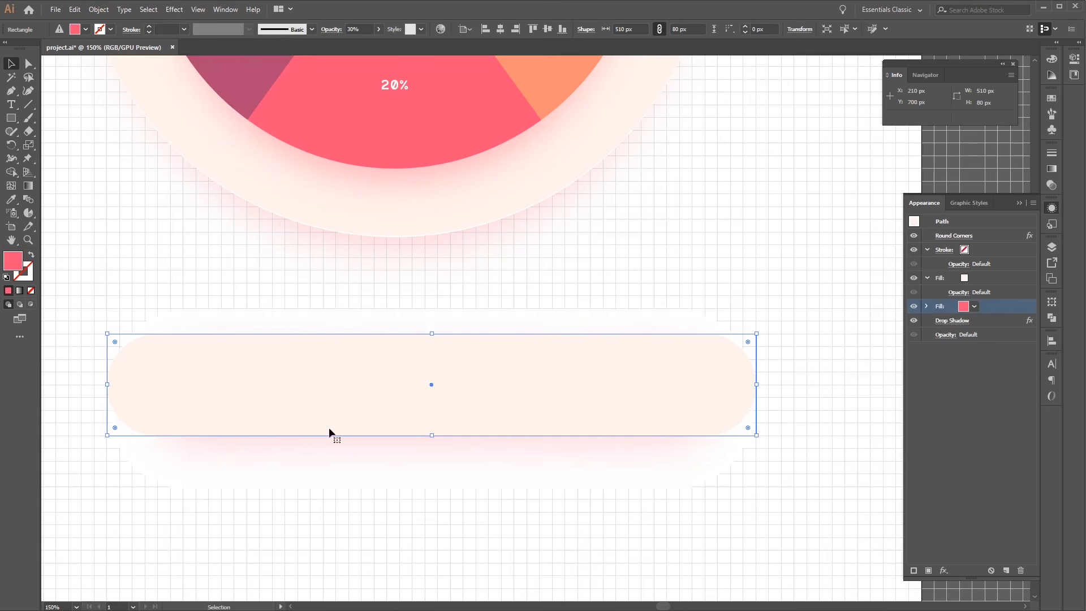
click(749, 482)
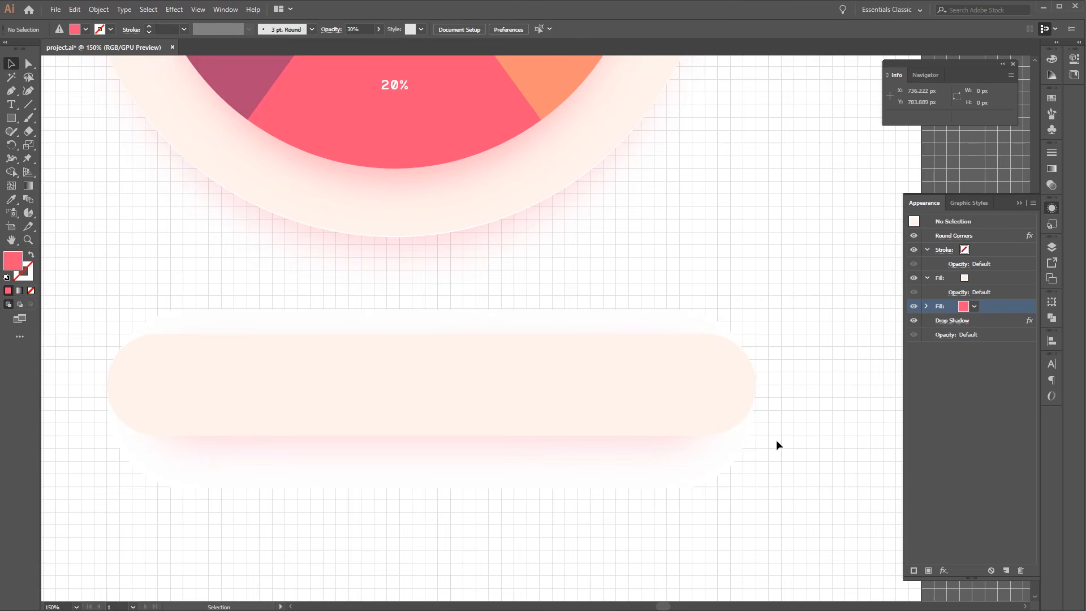
- Move the rounded rectangle's Drop Shadow effect into its blurred pink fill and deselect the shape
key(ctrl+minus)
key(ctrl+minus)
key(ctrl+plus)
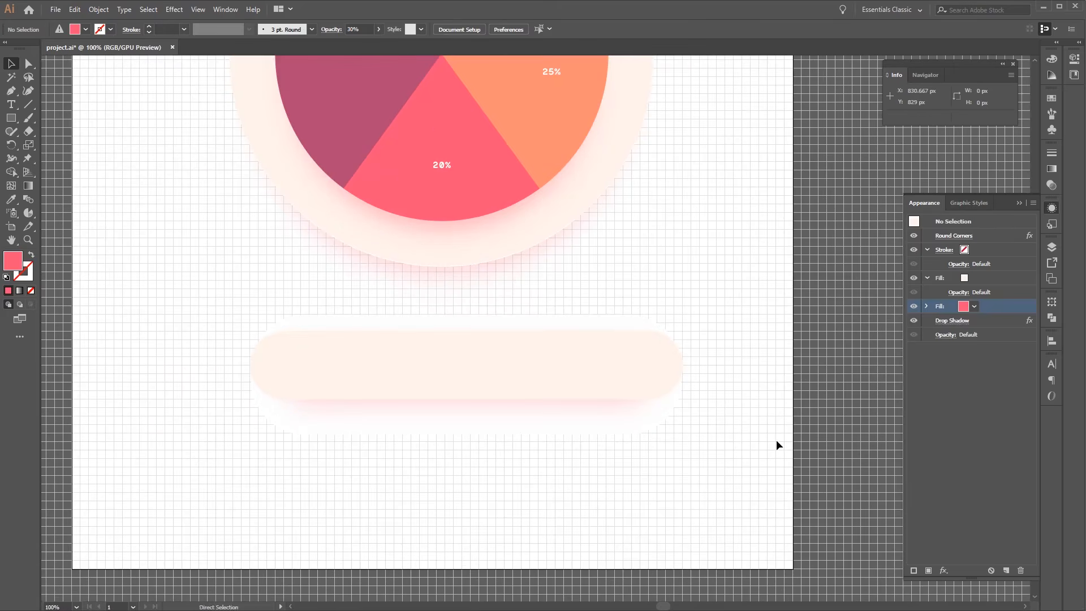
click(595, 396)
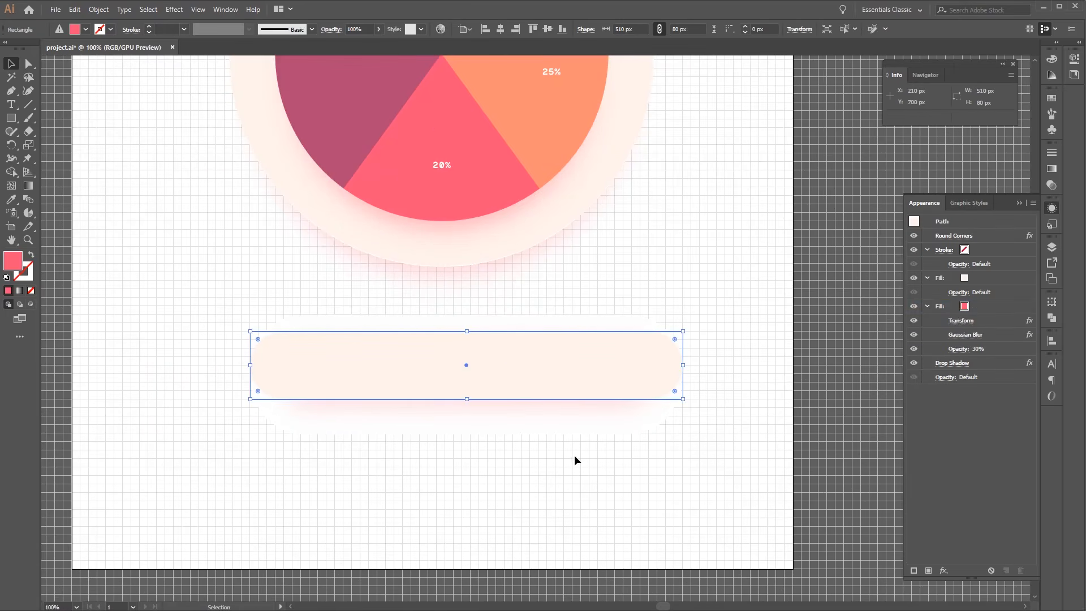
click(978, 362)
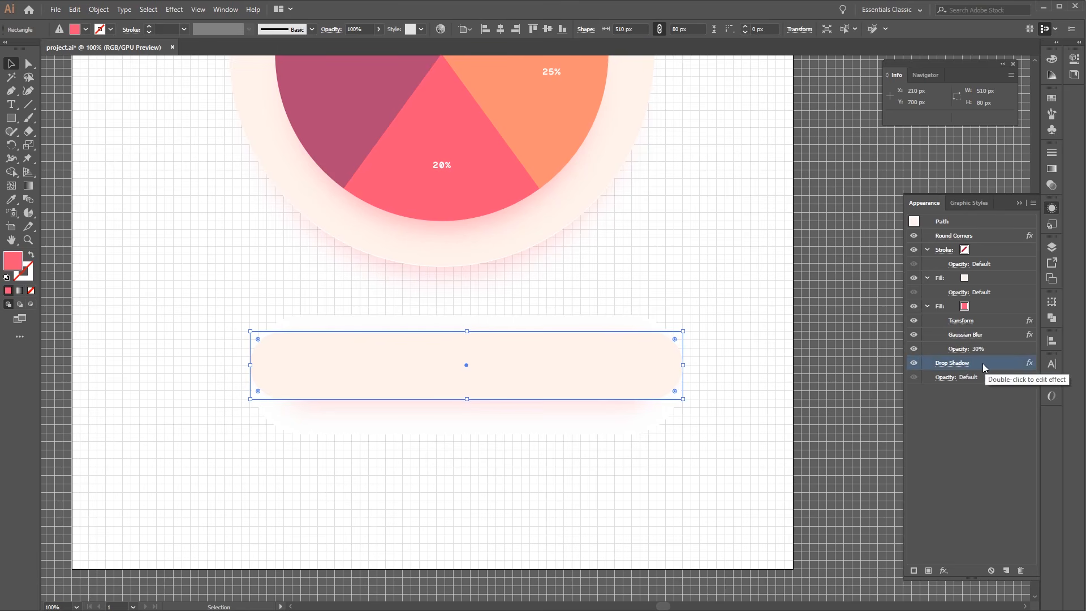
drag(983, 363, 988, 309)
click(704, 463)
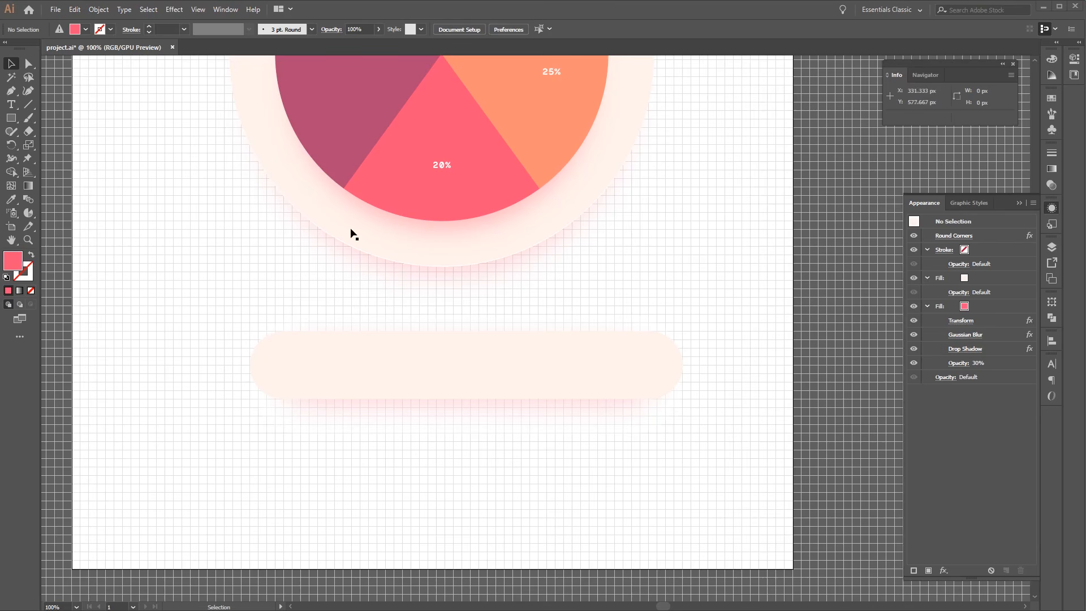
- Set the document grid to a gridline every 5 px
click(75, 9)
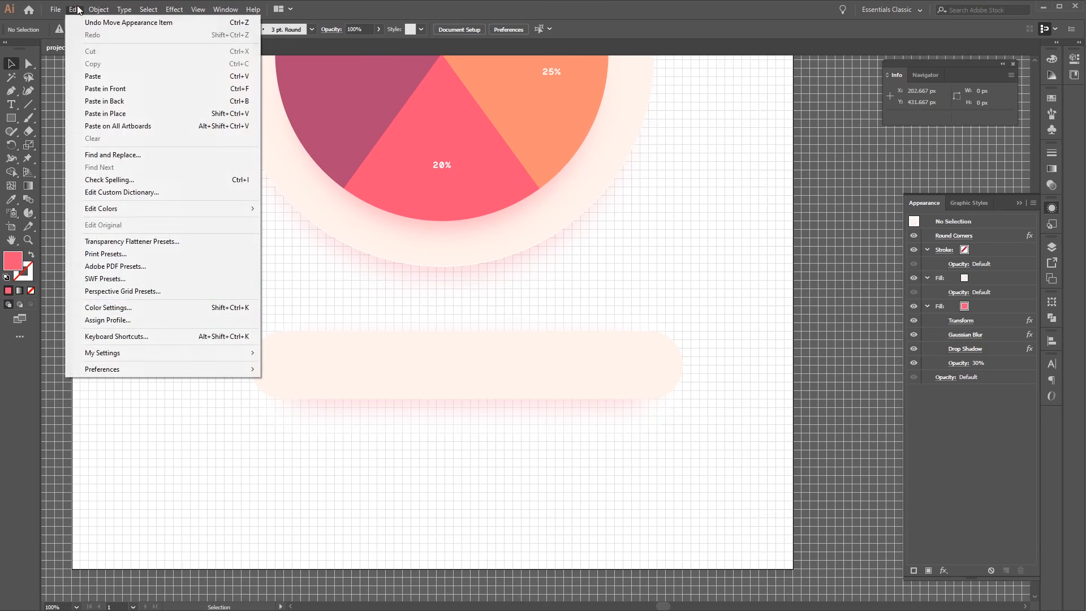
mouse_move(191, 374)
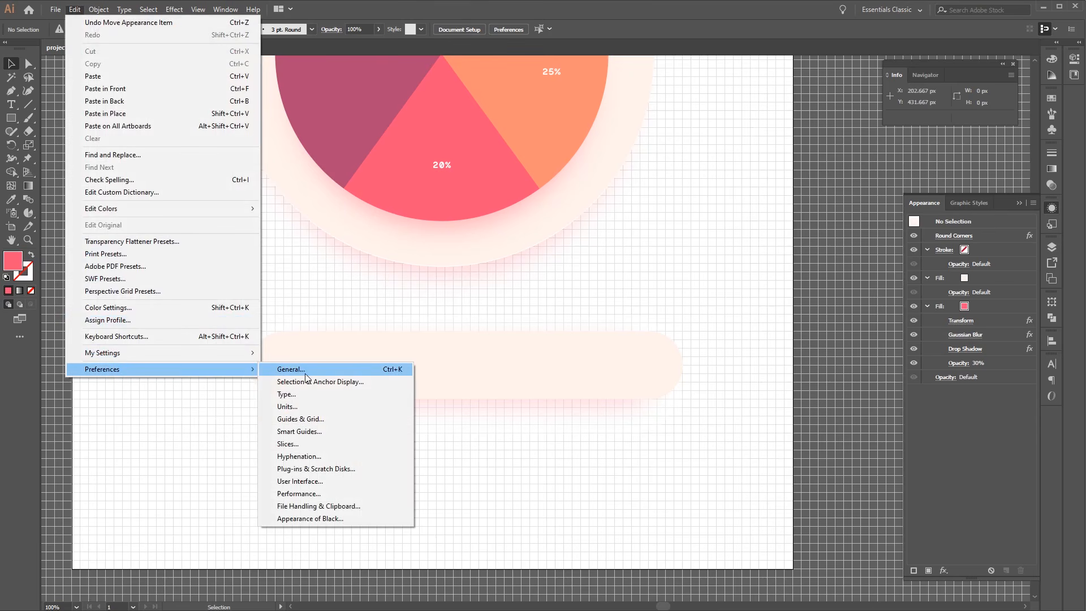
click(341, 419)
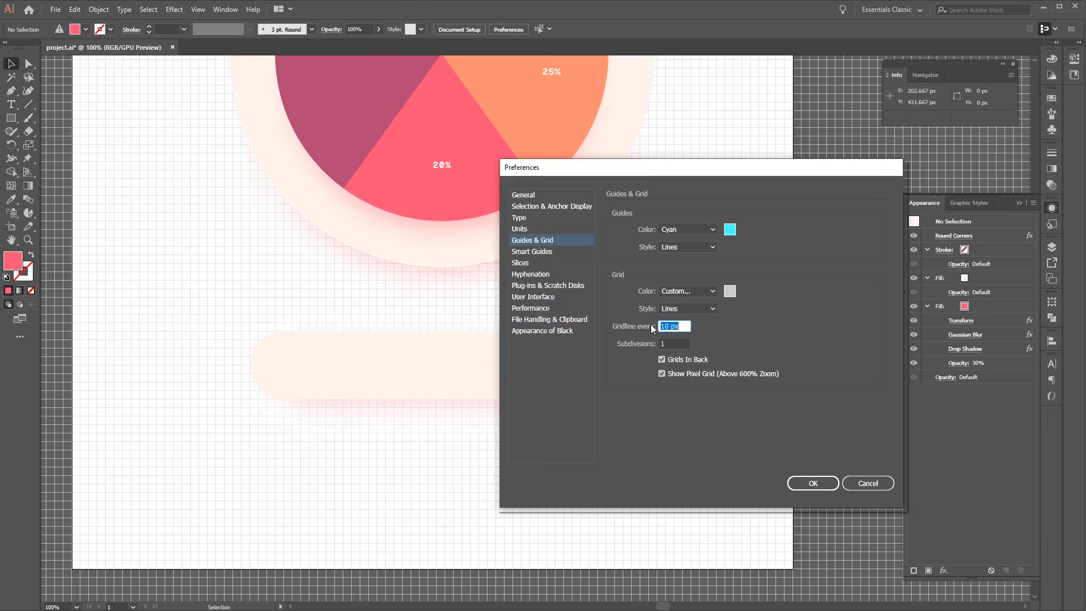
key(ctrl+a)
text(5)
click(810, 481)
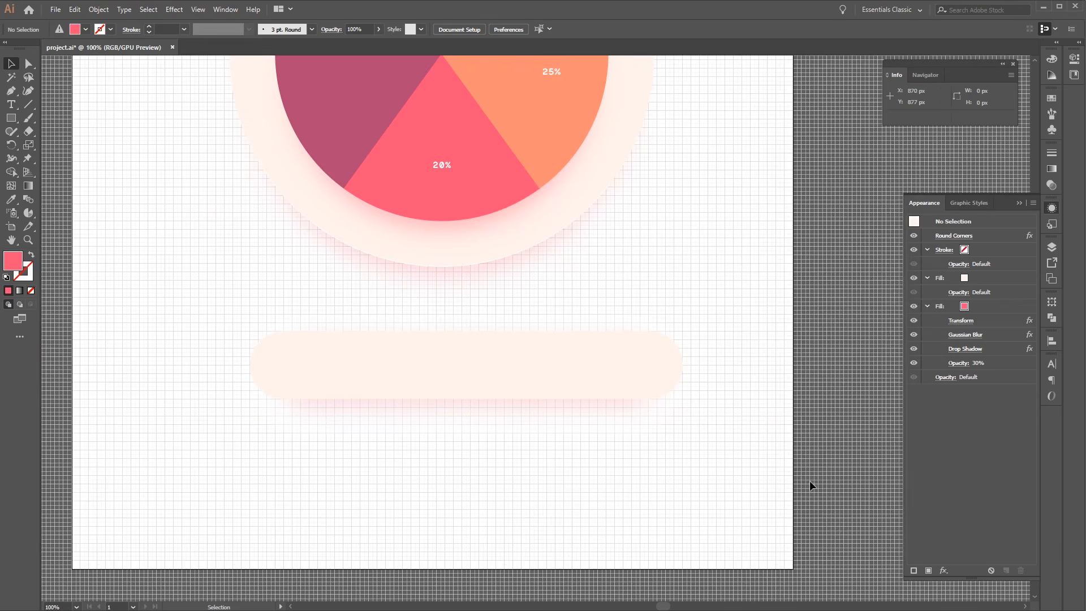
- Create a 60 by 60 px pink circle in the empty area above the rounded rectangle's right end
click(10, 121)
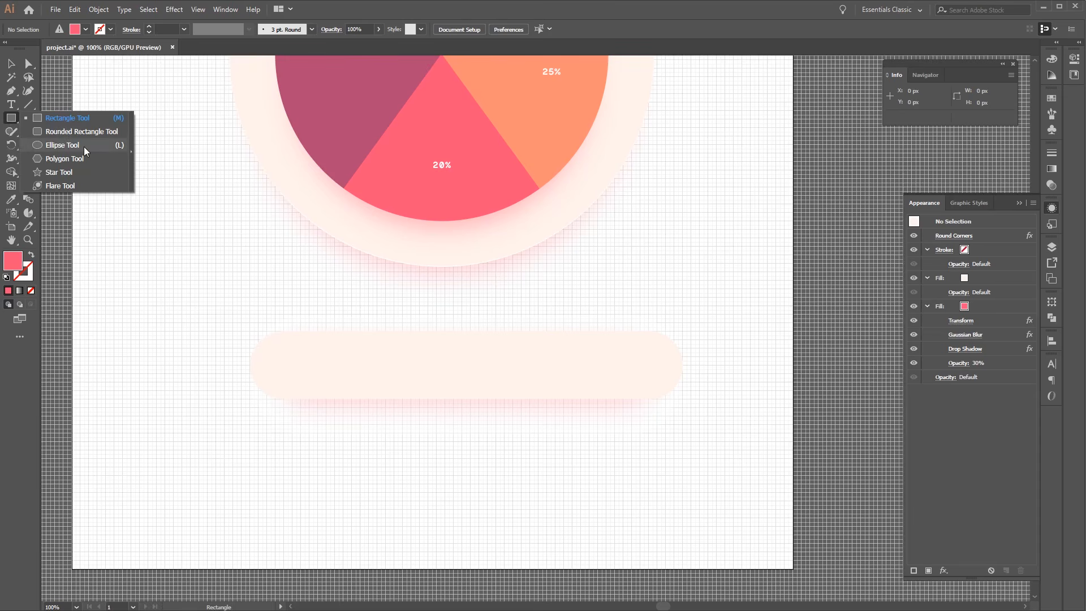
click(83, 147)
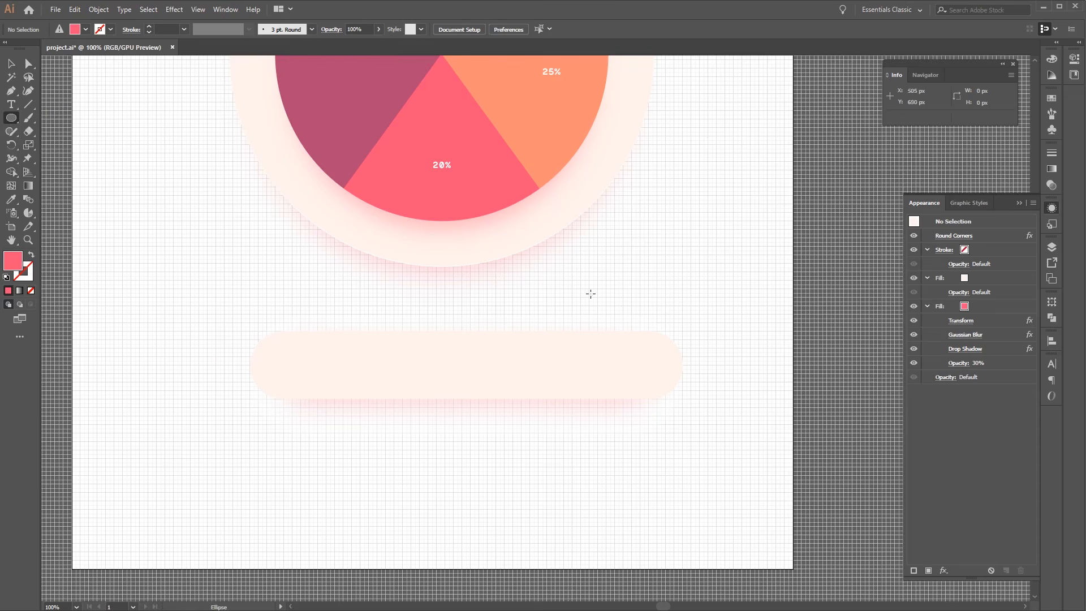
click(727, 233)
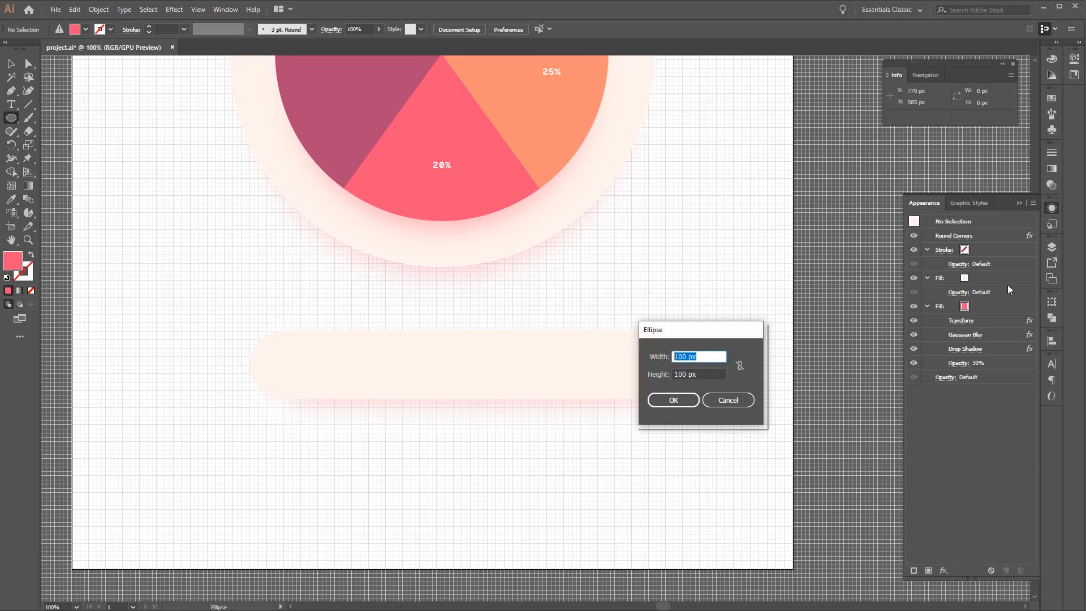
text(60)
key(Tab)
text(60)
key(Tab)
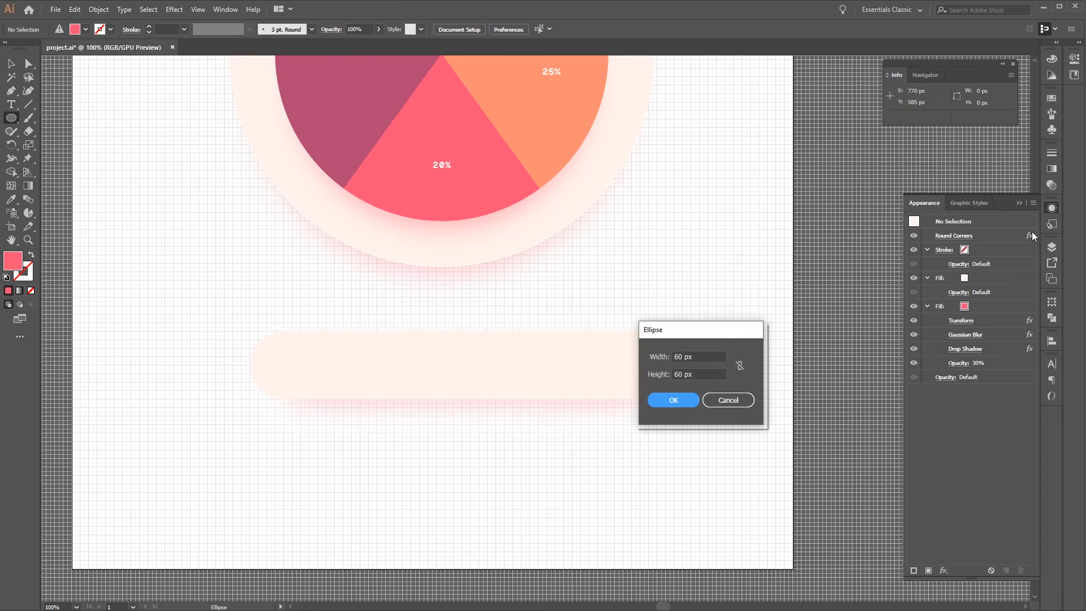
click(680, 403)
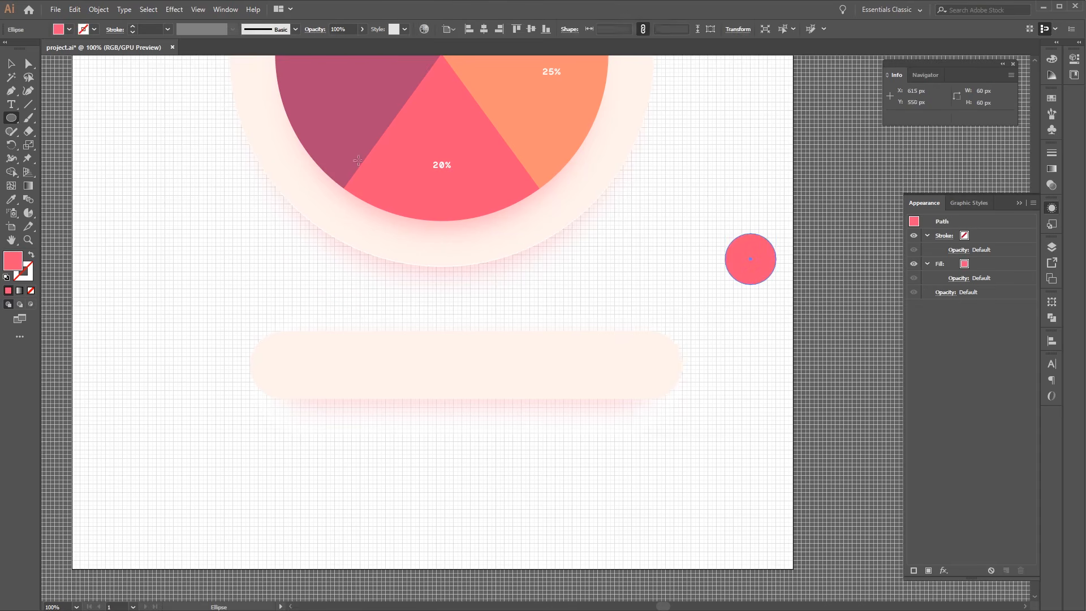
- Move the circle below the rounded rectangle's left end, at about X 190 px and Y 870 px, and deselect it
click(11, 62)
drag(737, 259, 244, 501)
drag(298, 411, 467, 318)
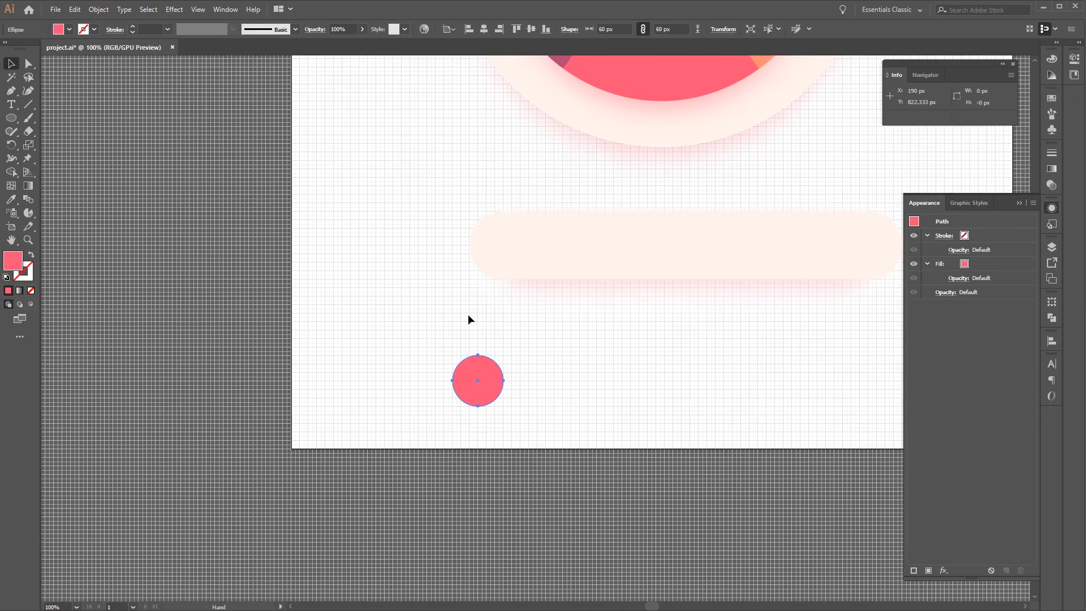
key(ctrl+equal)
key(ctrl+equal)
key(ctrl+equal)
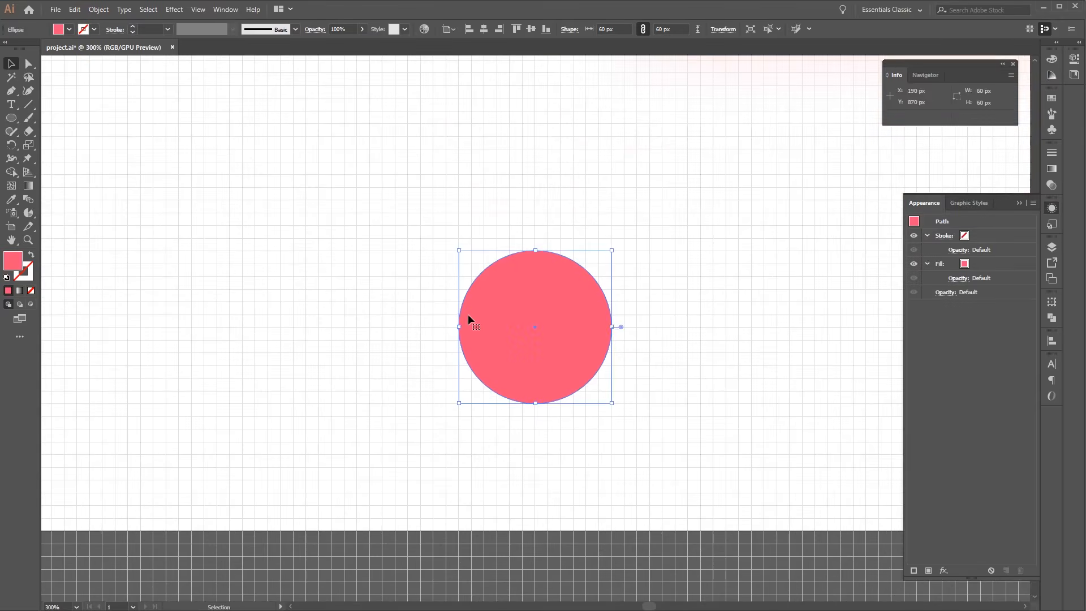
click(423, 285)
scroll(453, 260, up, 1)
drag(532, 373, 444, 296)
click(649, 342)
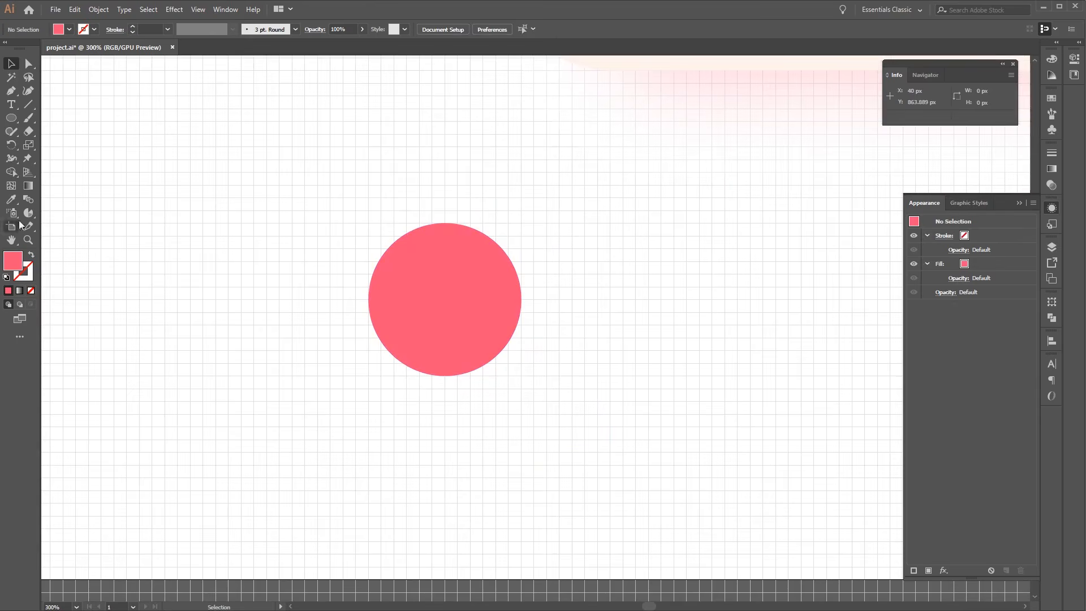
- Create a 30 by 30 px pink square just beyond the circle's upper-right edge
click(12, 119)
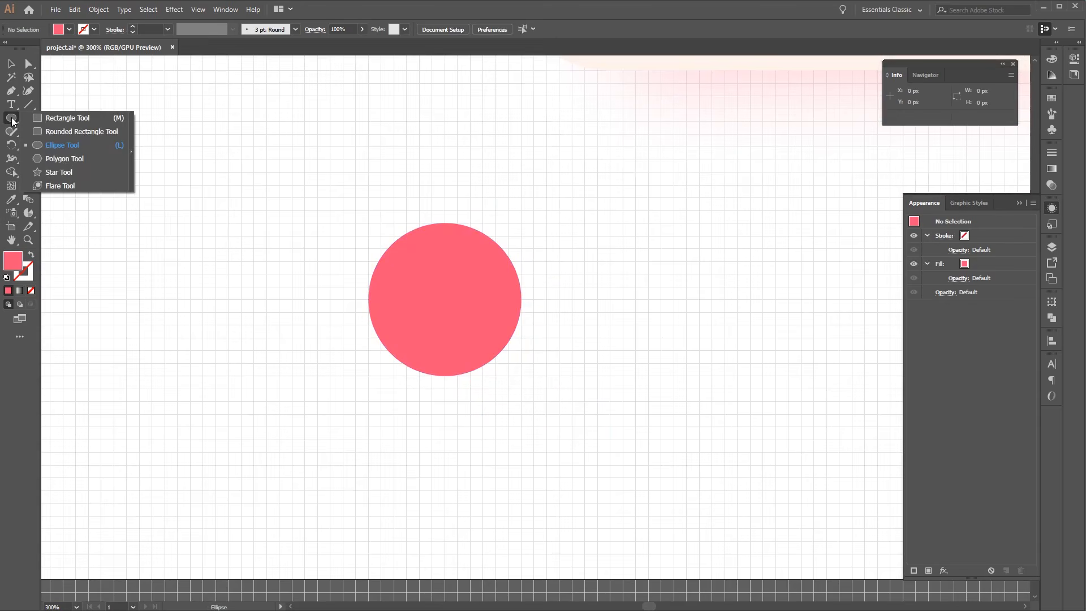
click(93, 120)
click(545, 202)
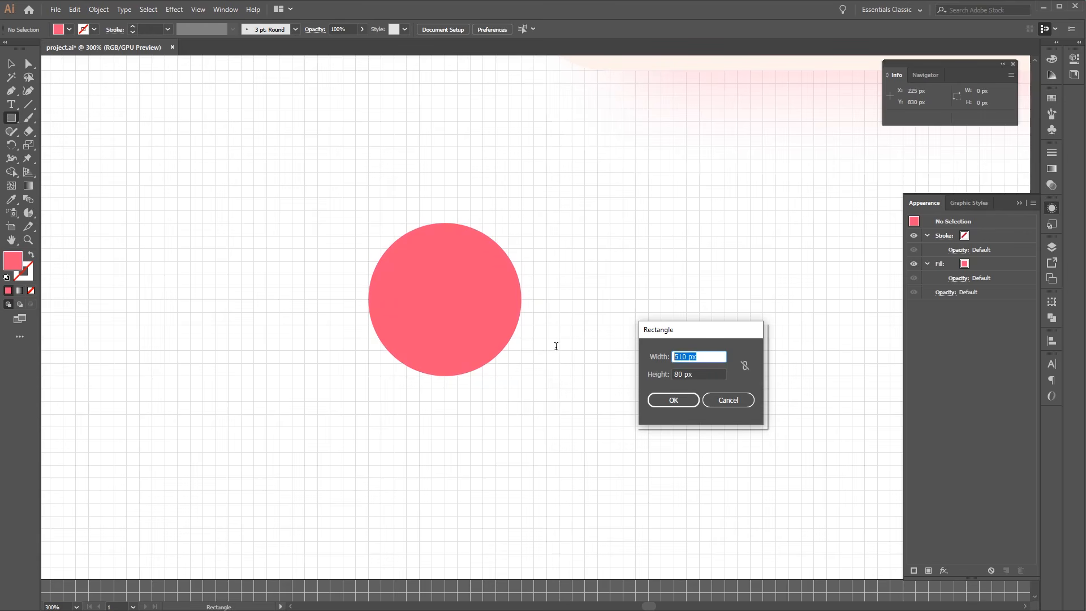
text(30)
key(Tab)
text(30)
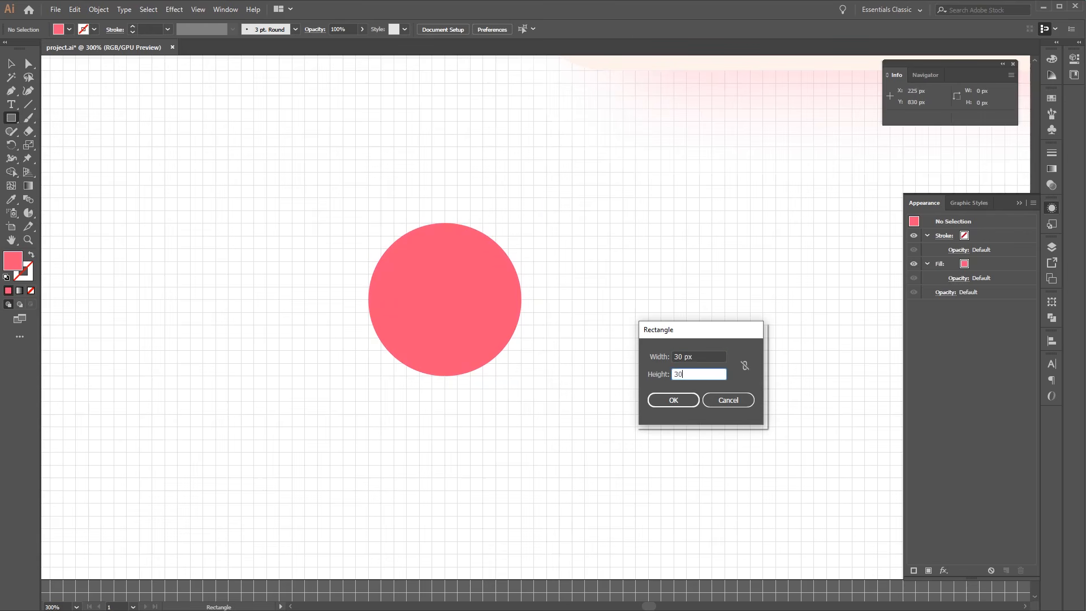
key(Return)
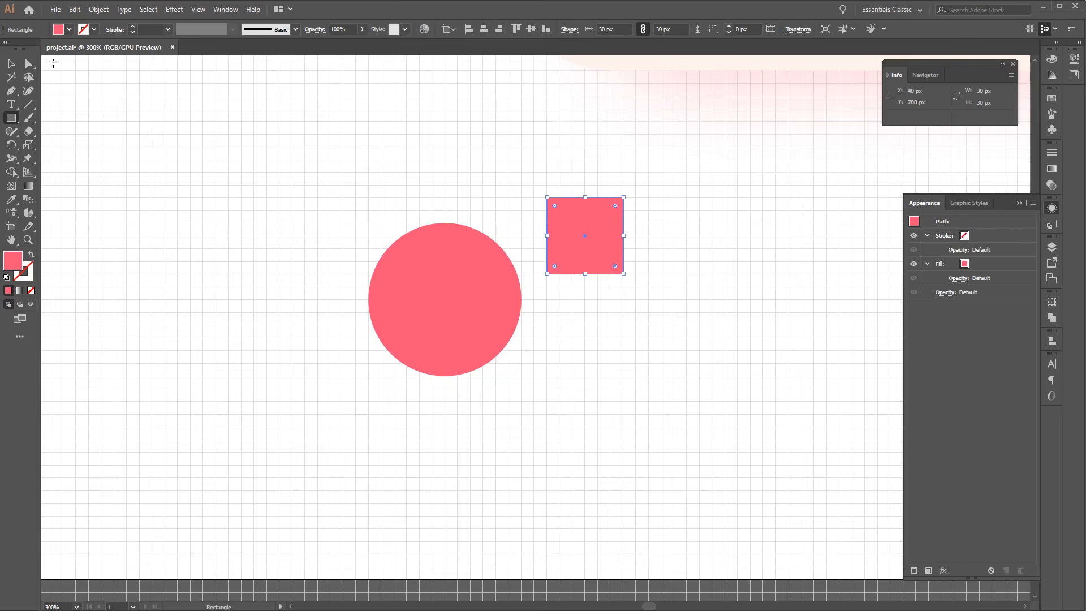
- Move the square over the circle's upper-right quadrant, at X 185 px and Y 840 px, and deselect it
click(18, 66)
drag(602, 242, 495, 271)
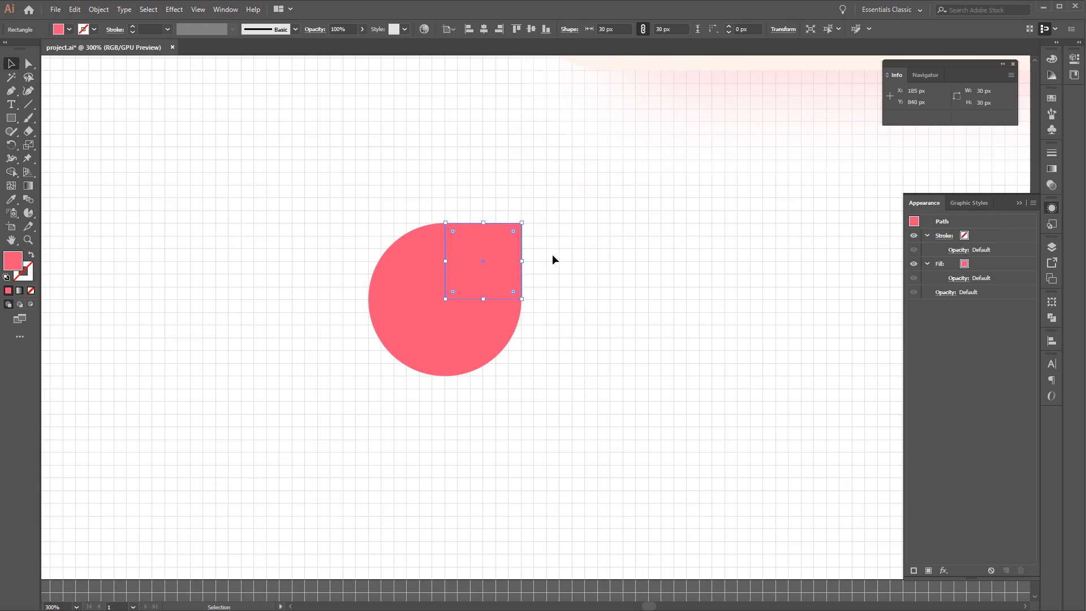
click(537, 317)
- Fill the circle with a blue swatch and the square with an orange swatch, leaving nothing selected
click(458, 343)
click(69, 30)
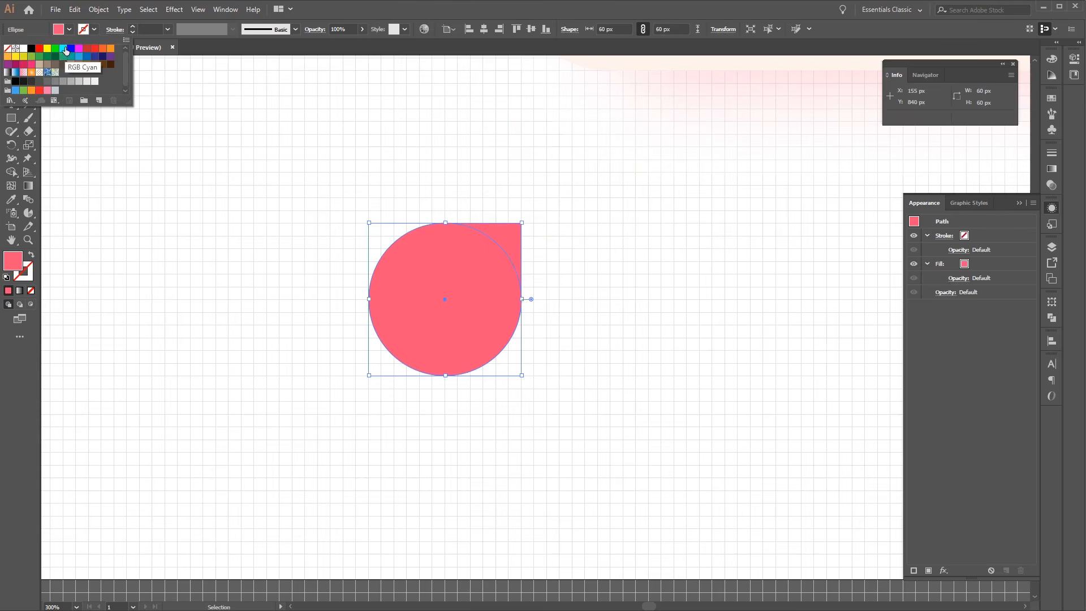
click(78, 57)
click(143, 174)
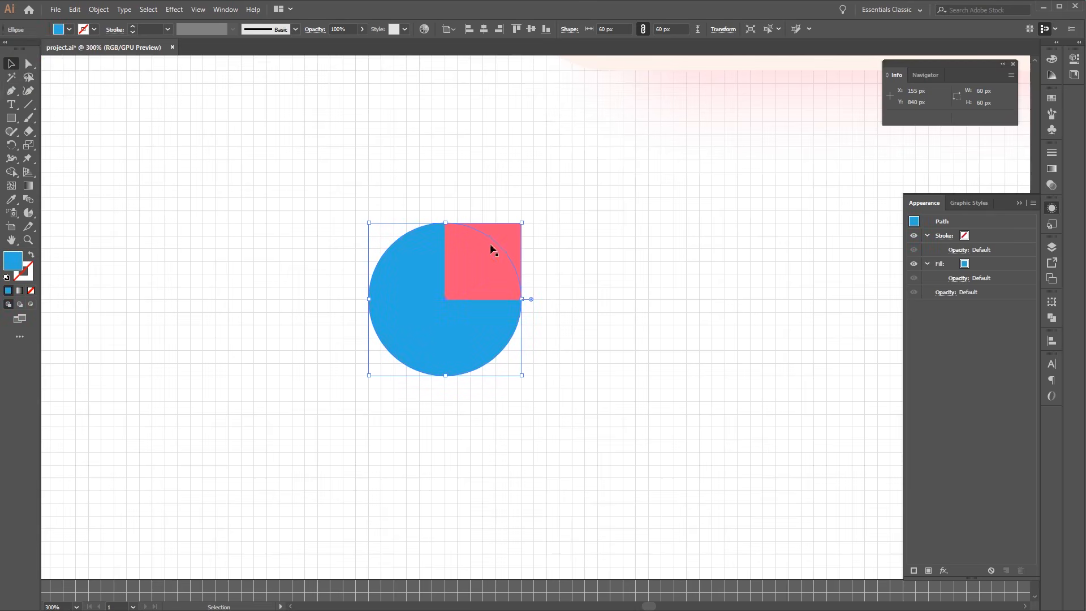
click(508, 232)
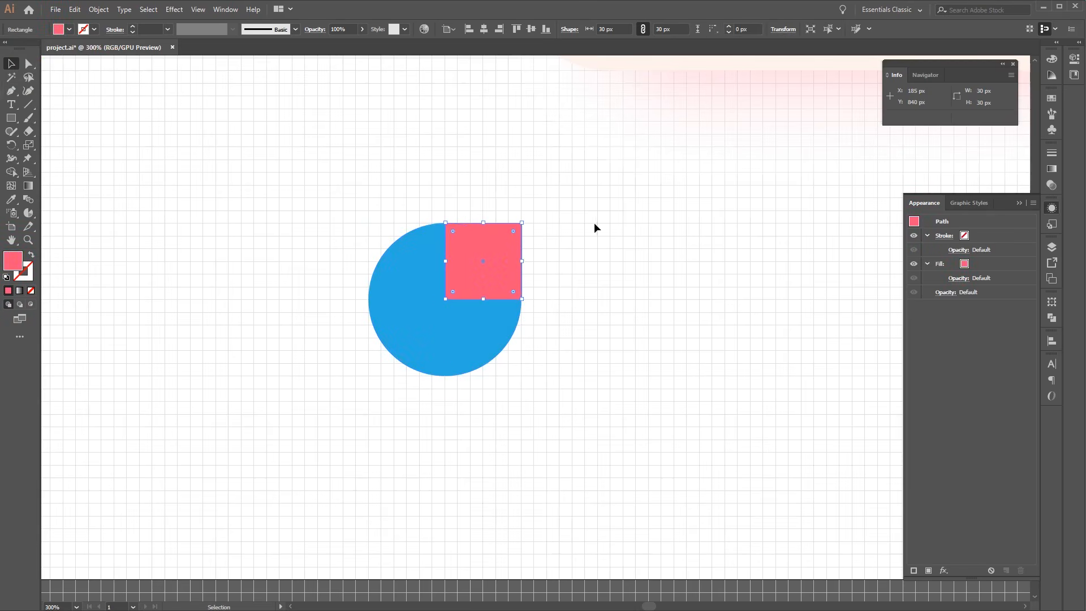
click(69, 30)
click(110, 49)
click(537, 156)
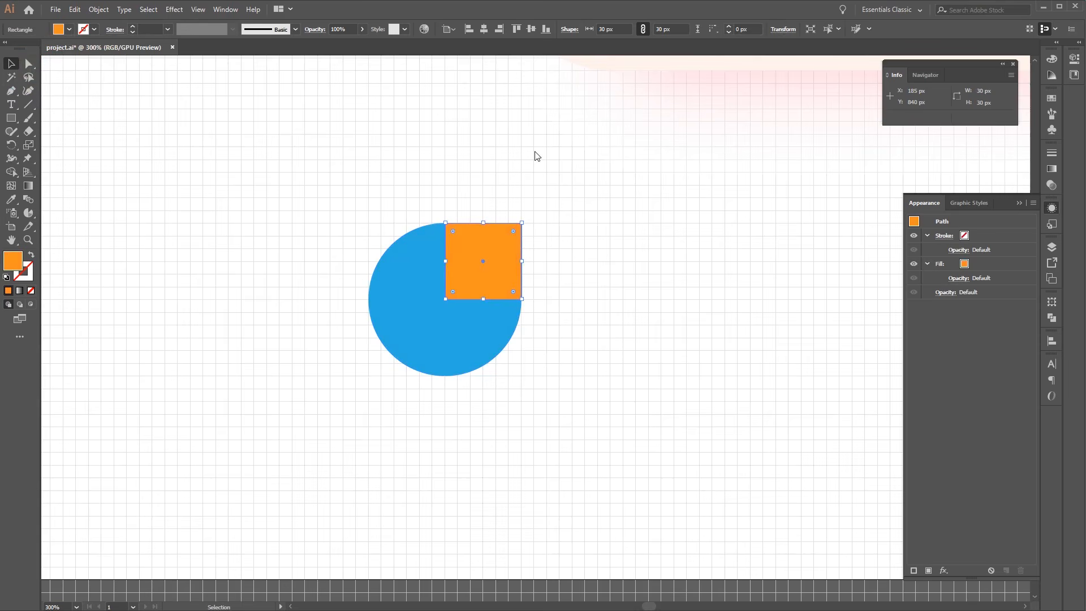
click(527, 332)
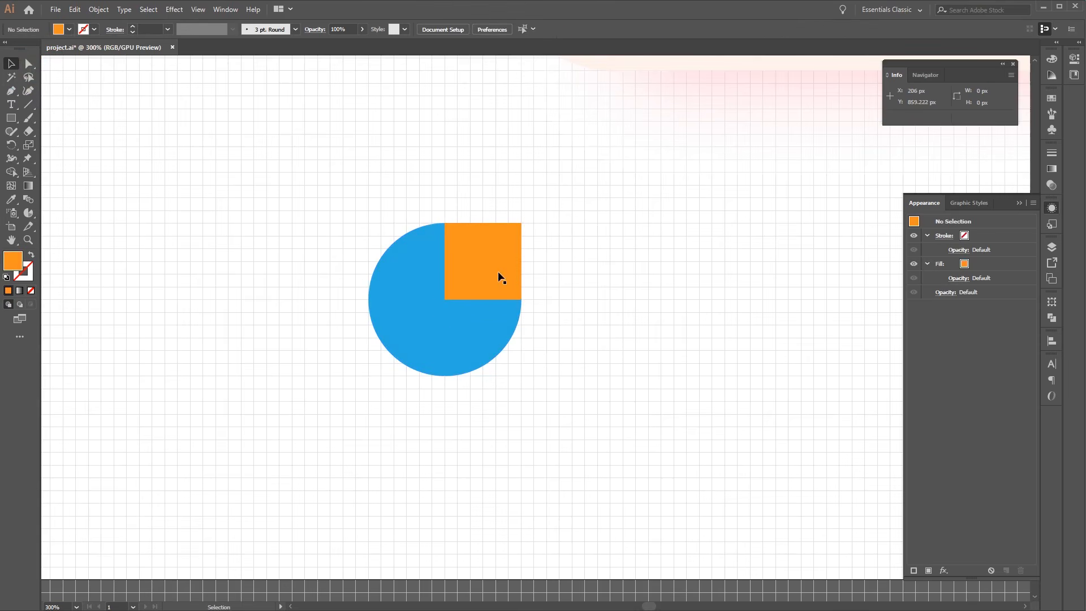
drag(497, 277, 608, 222)
drag(608, 222, 493, 270)
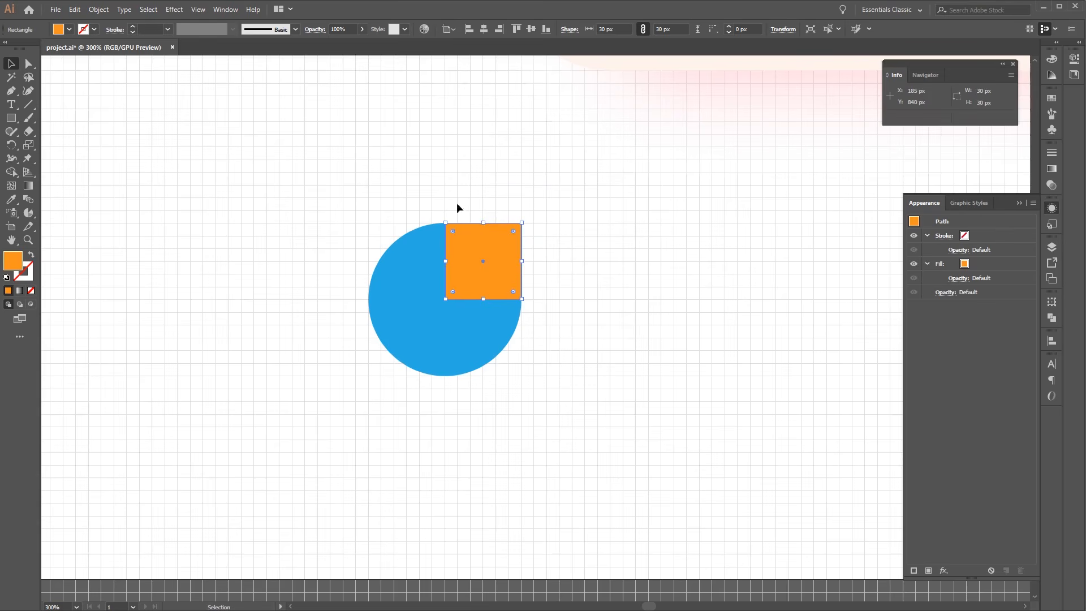
click(593, 355)
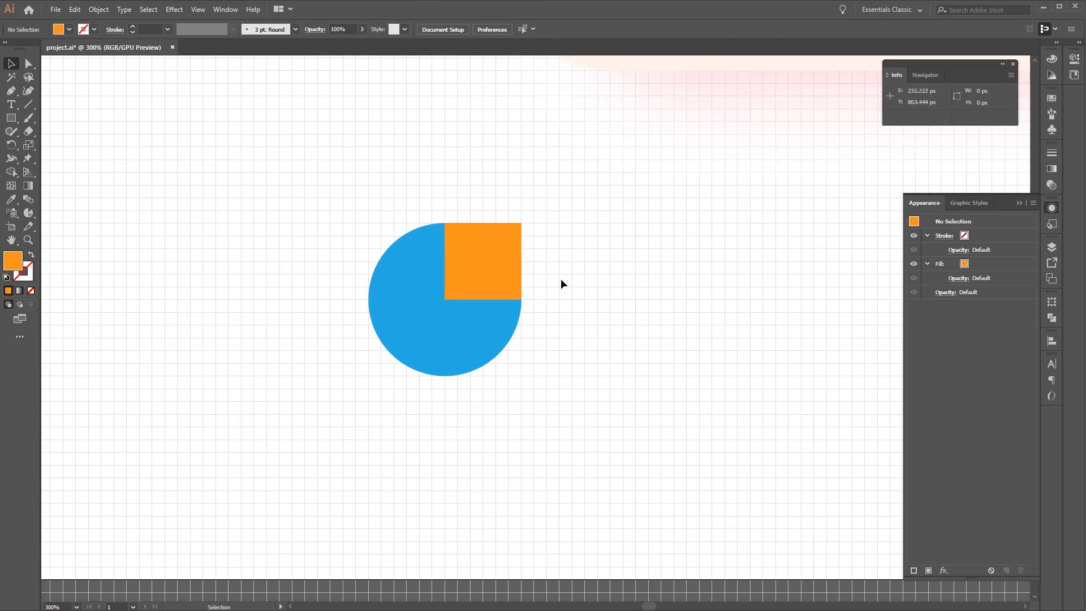
- Set the square's fill to a light orange of RGB 255, 190, 123 and deselect it
click(500, 251)
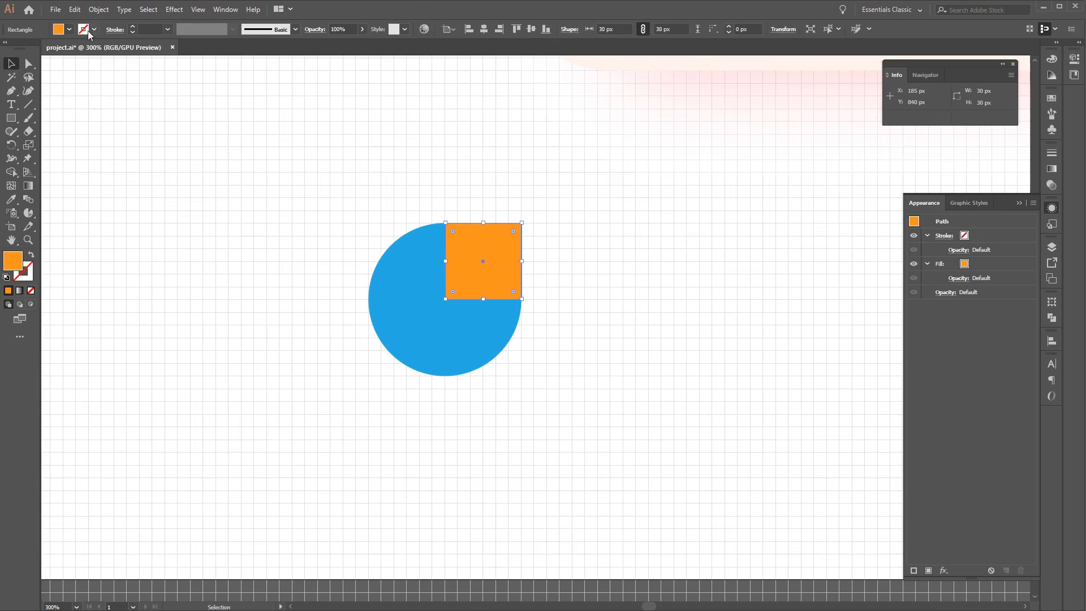
double_click(12, 260)
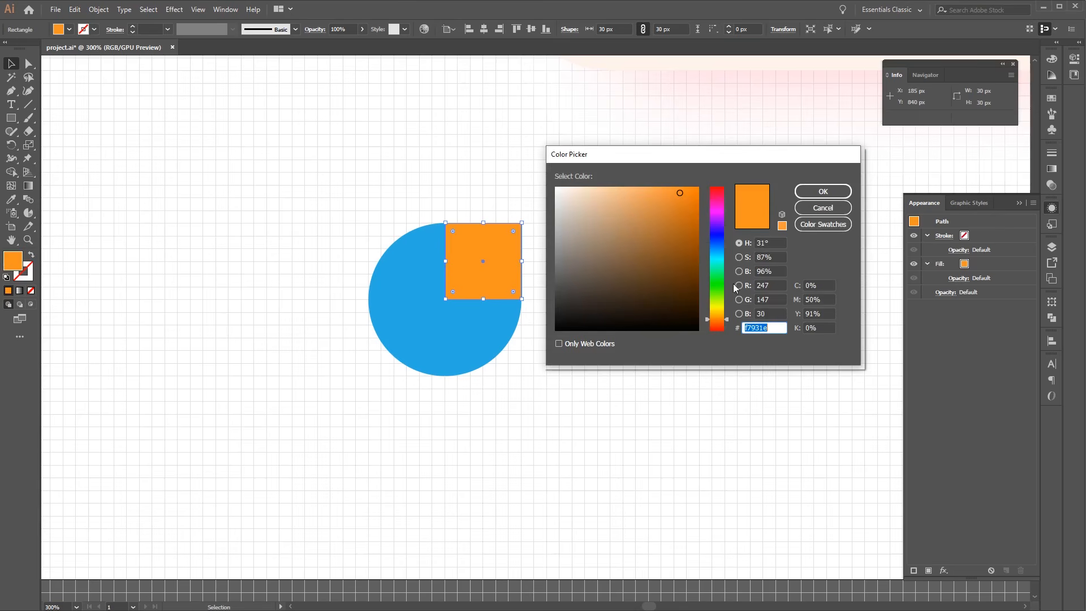
double_click(767, 285)
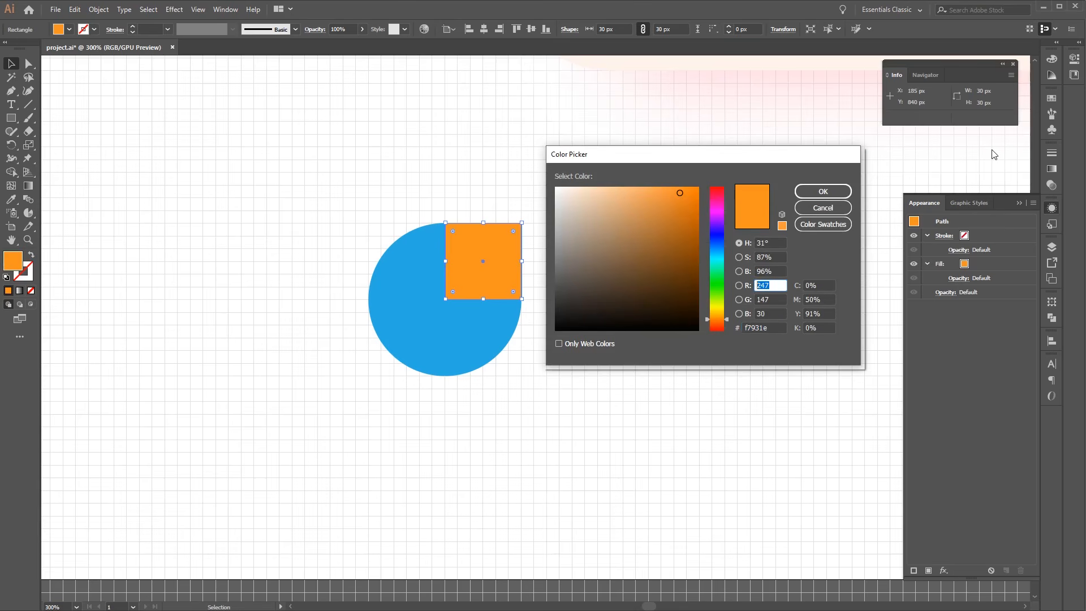
text(255)
key(Tab)
text(1)
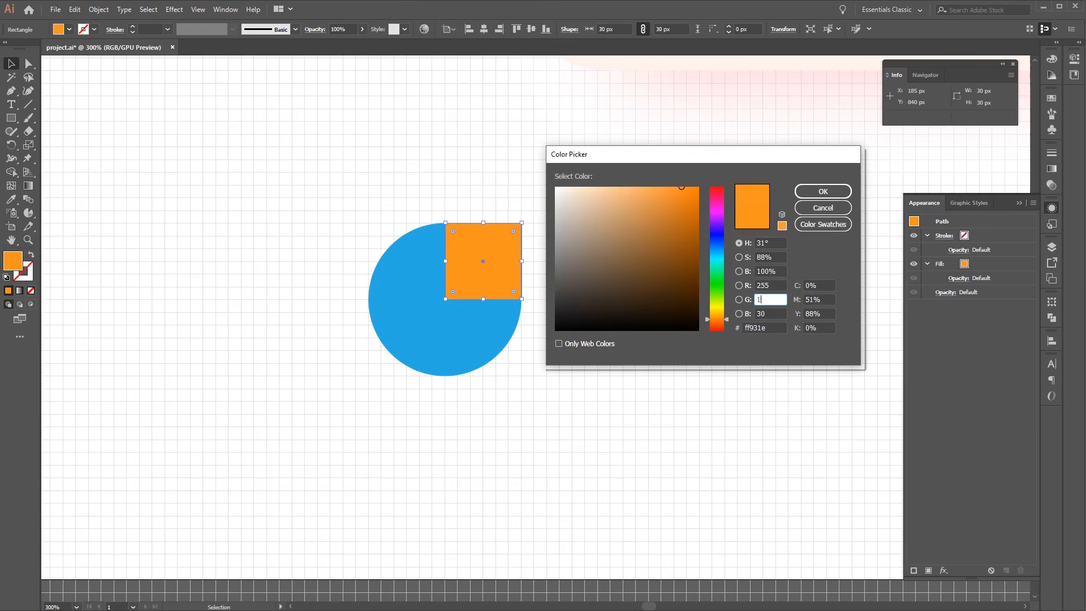
text(90)
key(Tab)
text(123)
key(Tab)
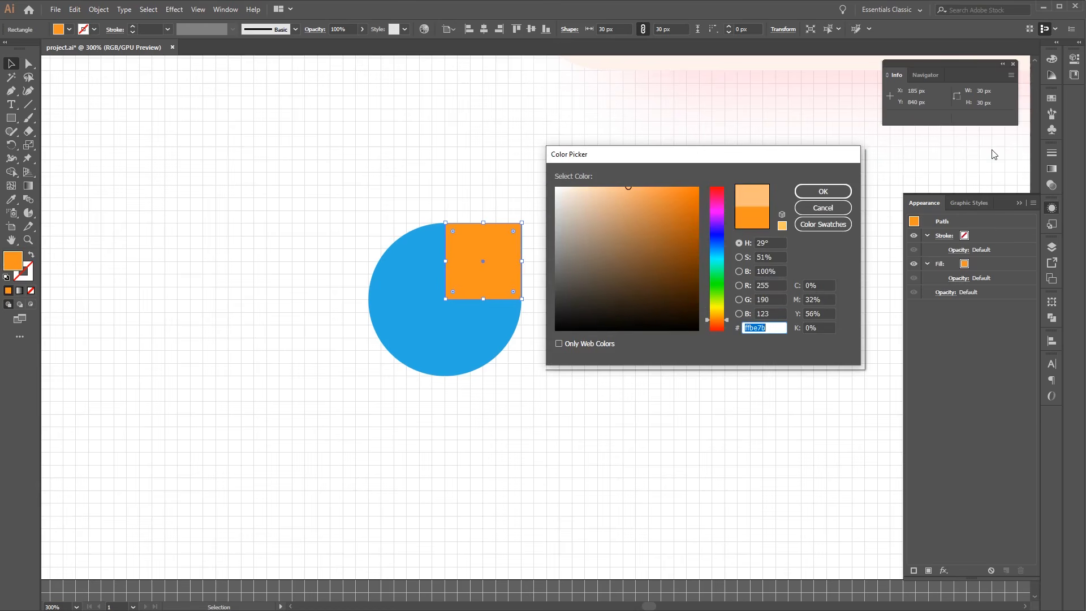
click(823, 191)
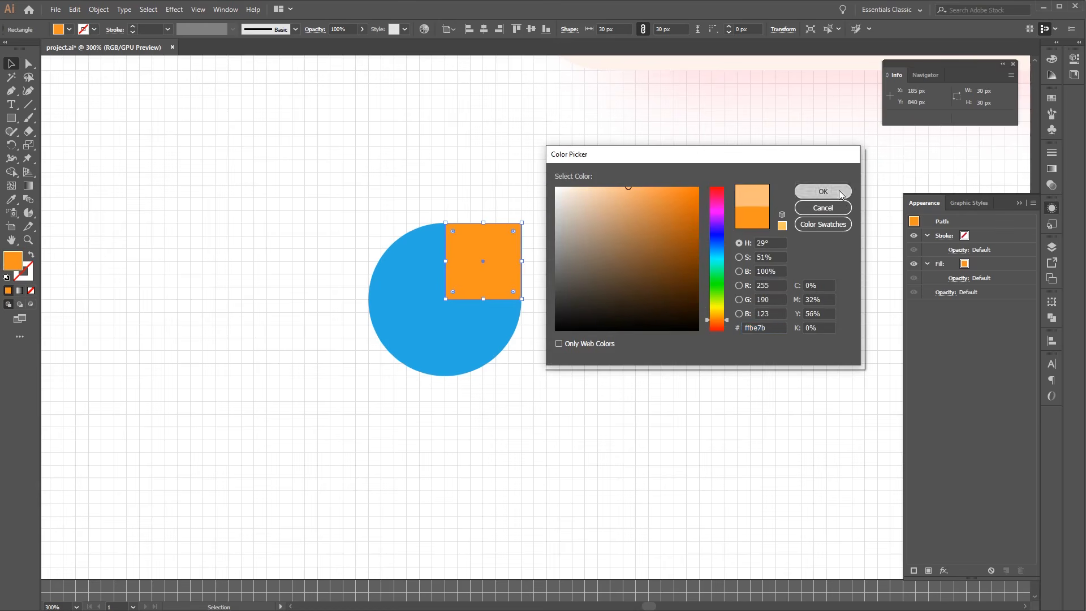
click(558, 404)
- Try Minus Front on the circle and square, undo it, and intersect the two shapes into a quarter circle instead
drag(598, 395, 357, 204)
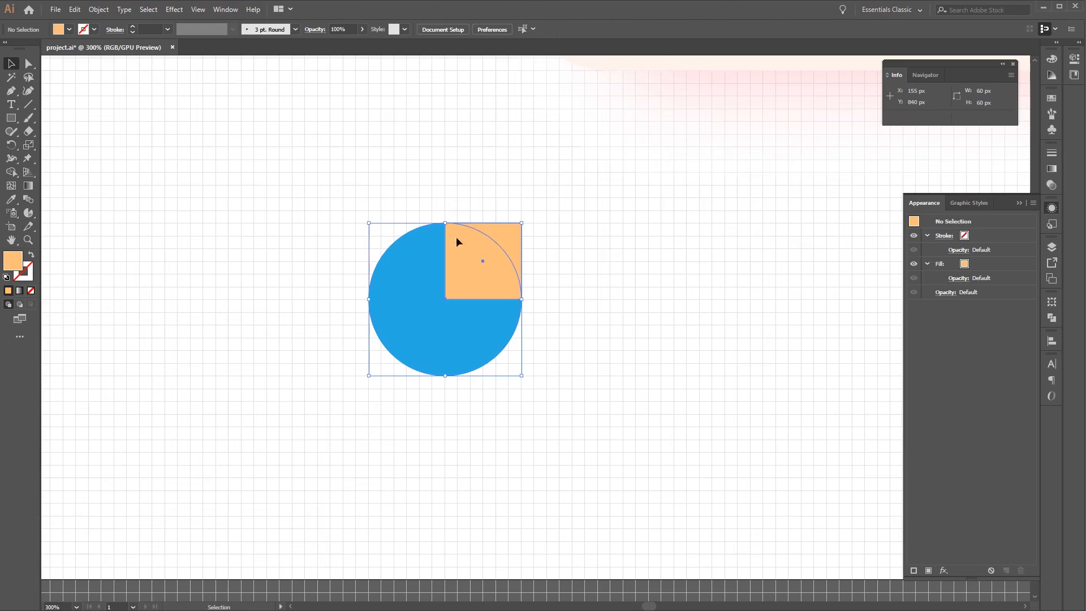
click(1053, 318)
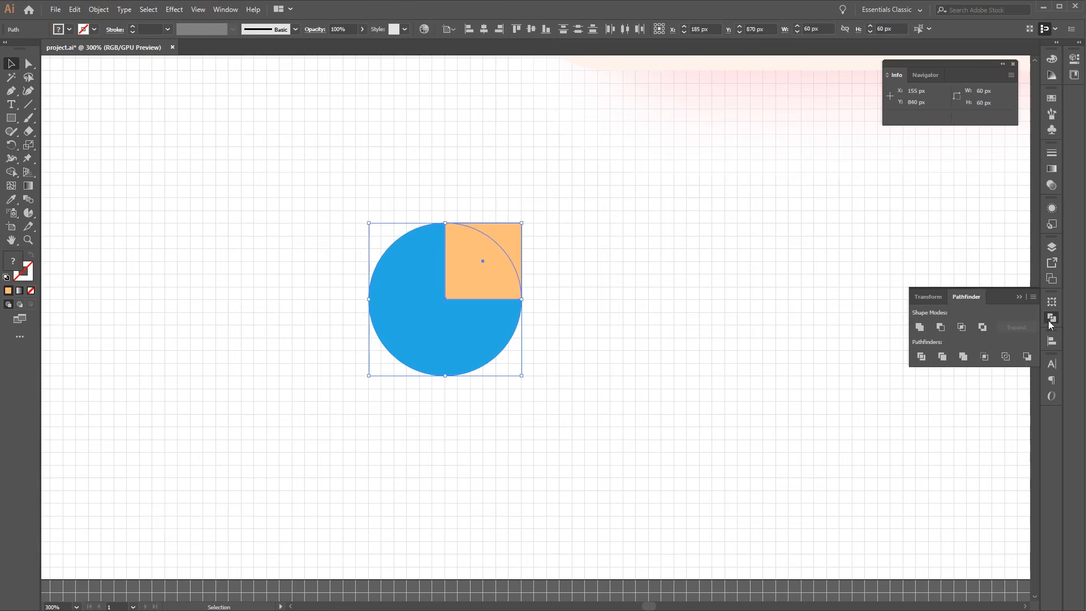
click(941, 327)
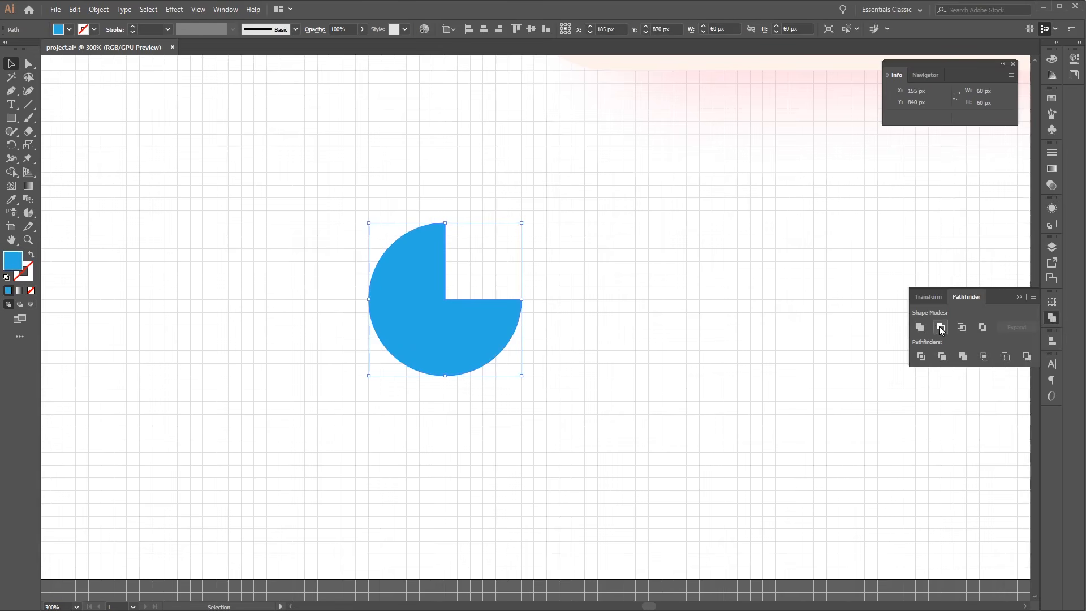
key(ctrl+z)
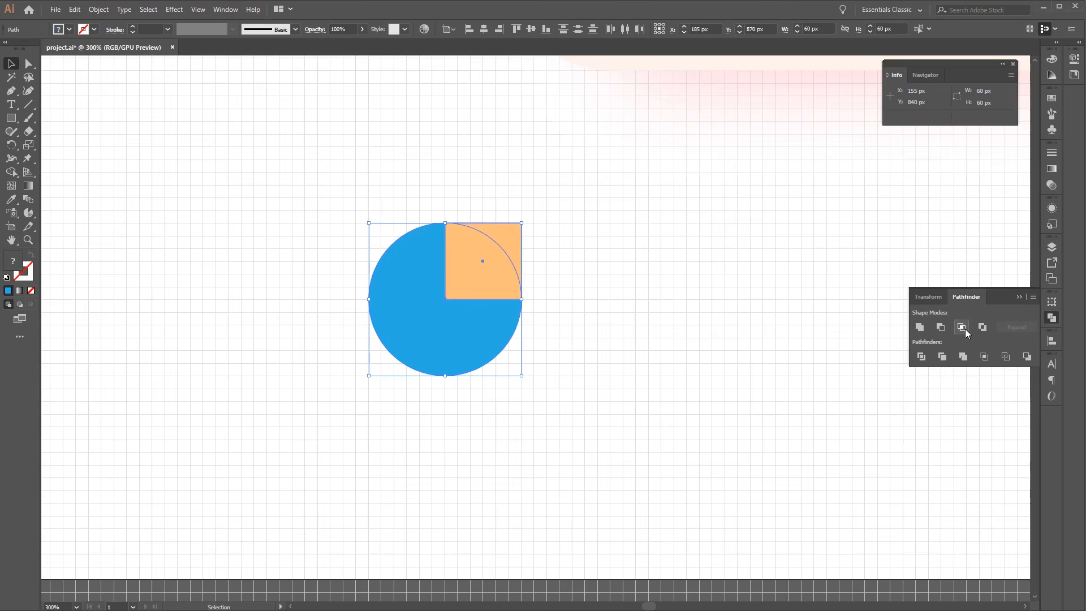
click(965, 328)
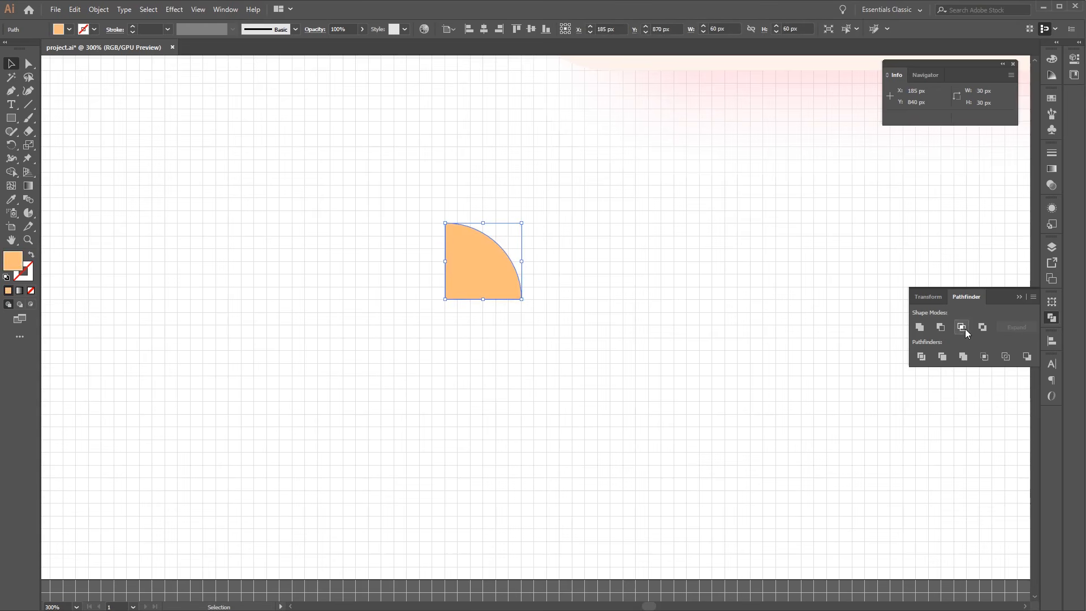
click(600, 336)
- Move the quarter circle inside the rounded rectangle's left end, at X 250 px and Y 720 px
click(471, 282)
drag(477, 287, 498, 302)
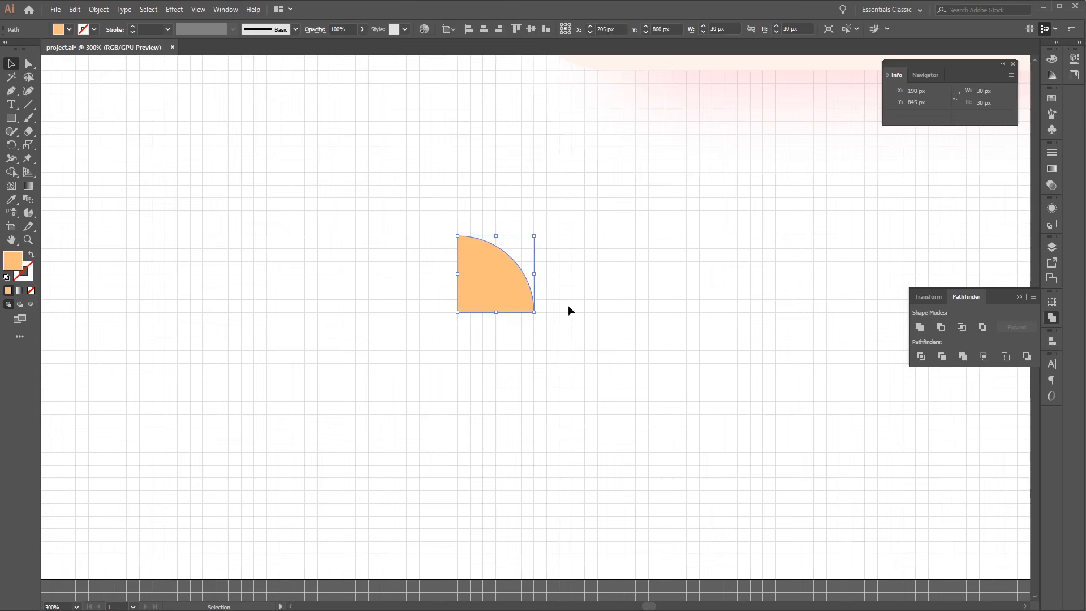
click(487, 337)
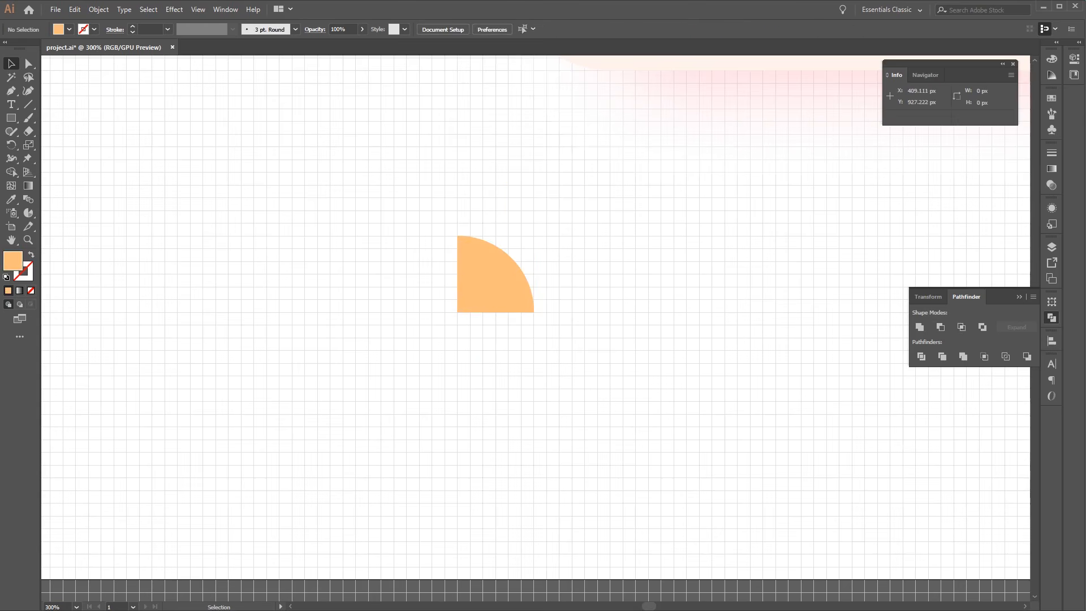
scroll(659, 274, up, 5)
scroll(660, 274, right, 2)
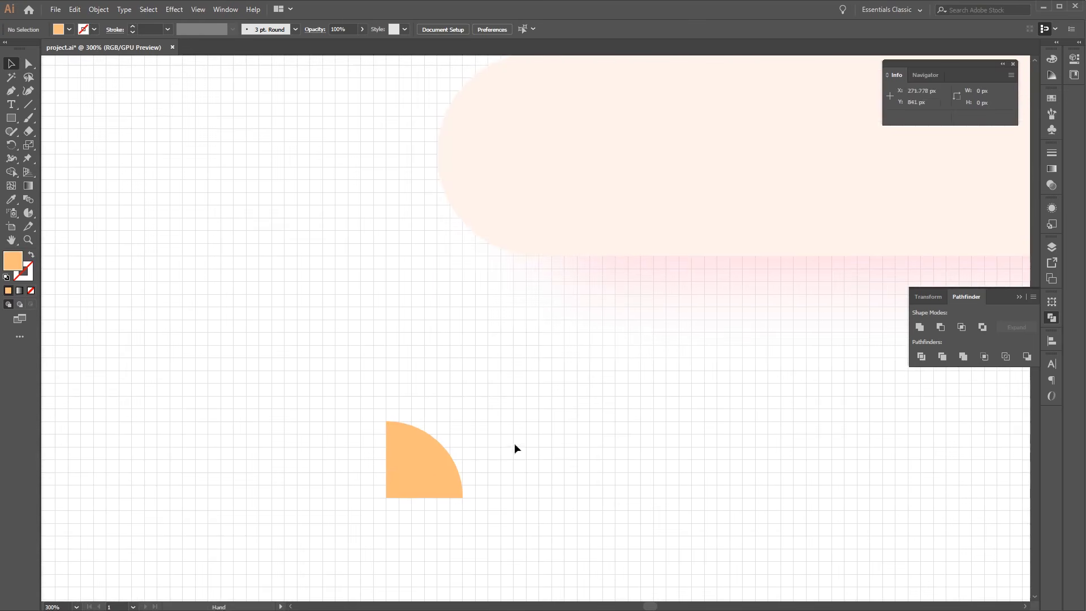
drag(424, 468, 667, 380)
key(space)
drag(643, 393, 394, 248)
click(525, 414)
key(space)
drag(698, 373, 578, 478)
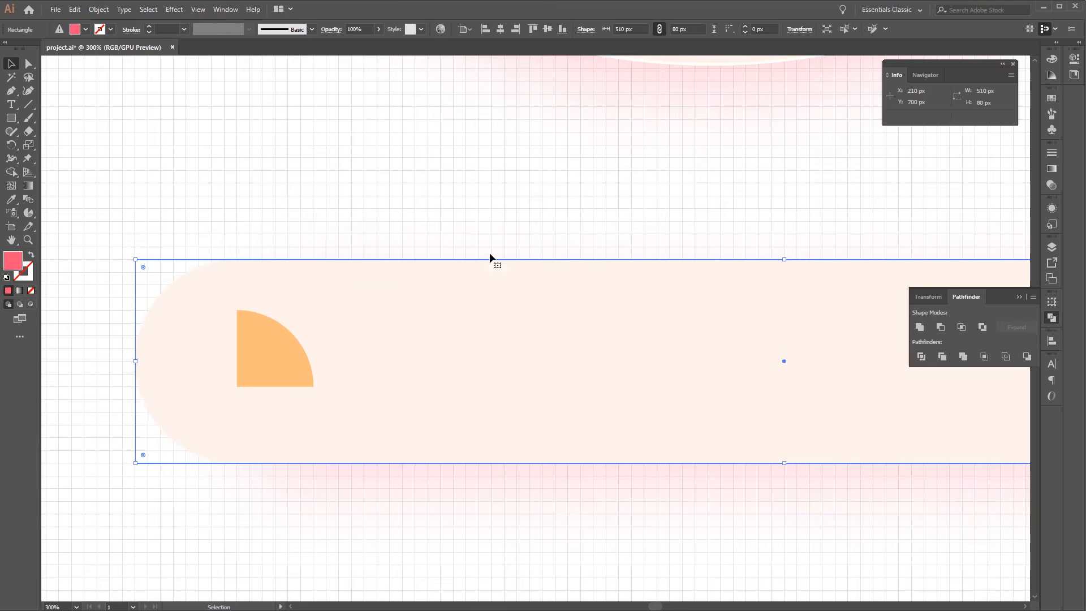
key(space)
drag(538, 386, 514, 296)
- Duplicate the quarter circle straight to the right inside the rounded rectangle, placing the copy at X 345 px
click(249, 269)
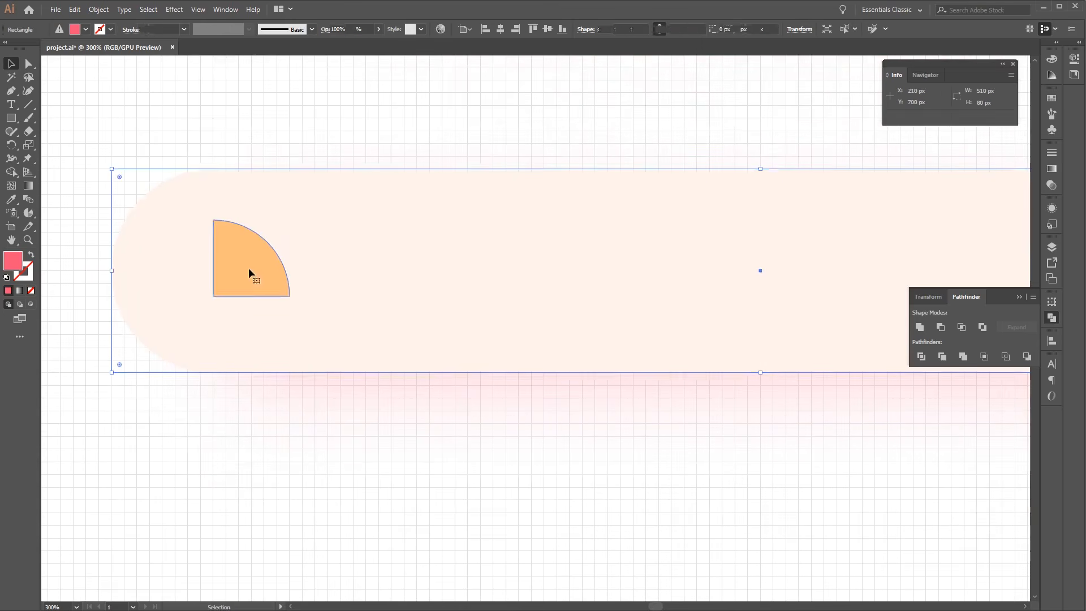
click(248, 267)
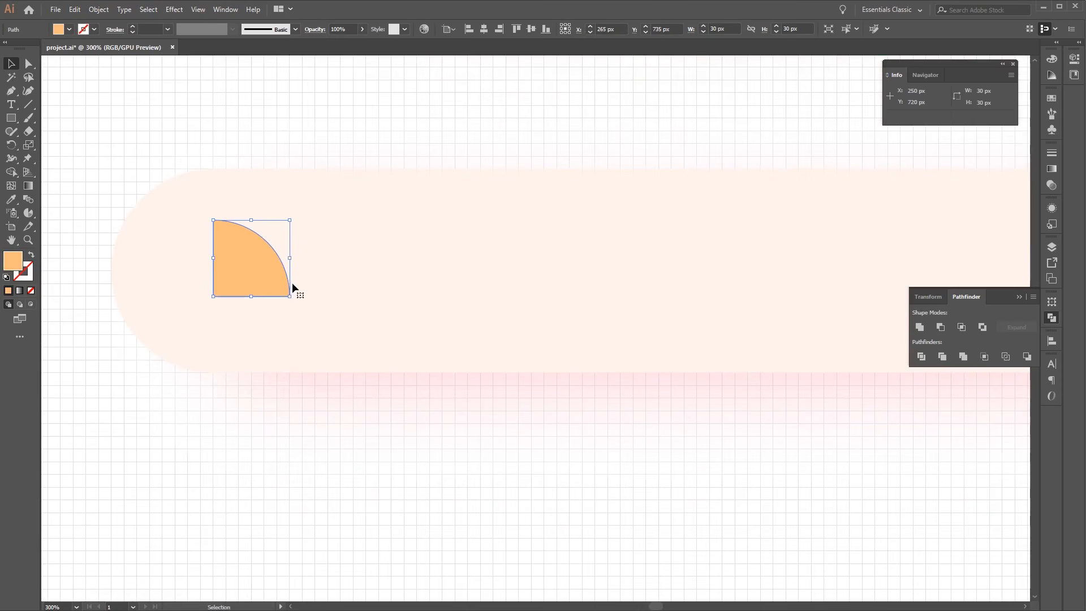
key(ctrl)
drag(279, 264, 520, 264)
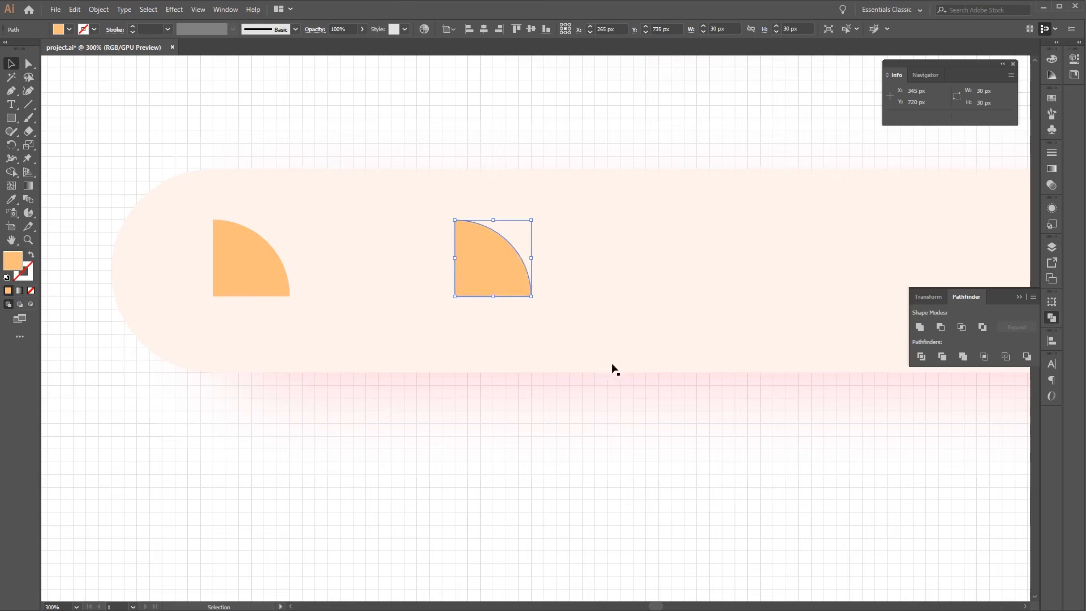
- Shift the rounded rectangle horizontally to X 200 px behind the quarter circles
click(636, 362)
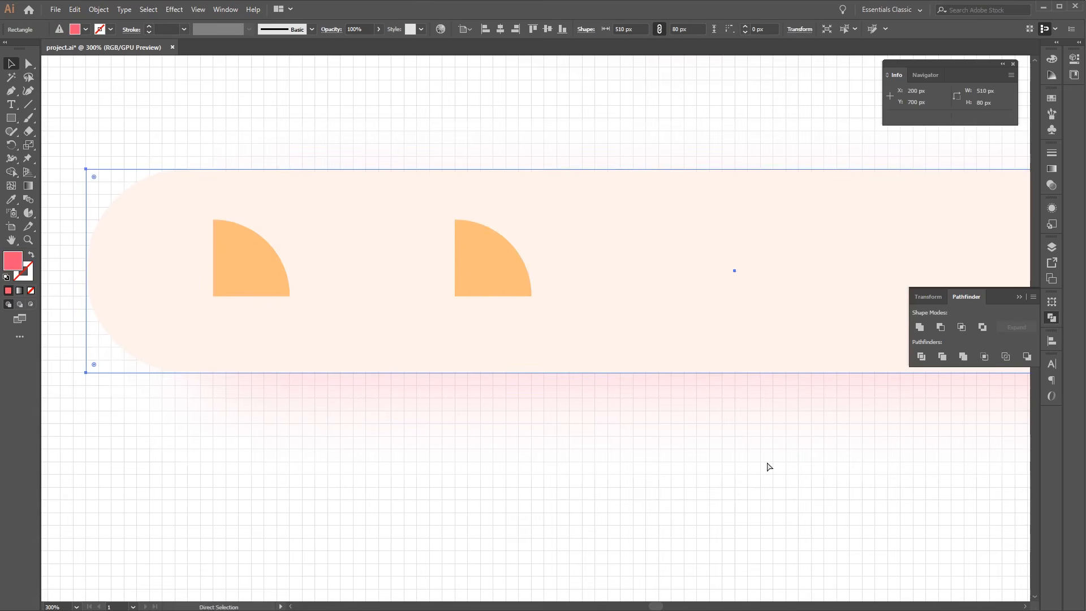
drag(760, 444, 655, 498)
- Duplicate both quarter circles together straight to the right inside the rounded rectangle, placing the copied pair at X 430 px
click(384, 337)
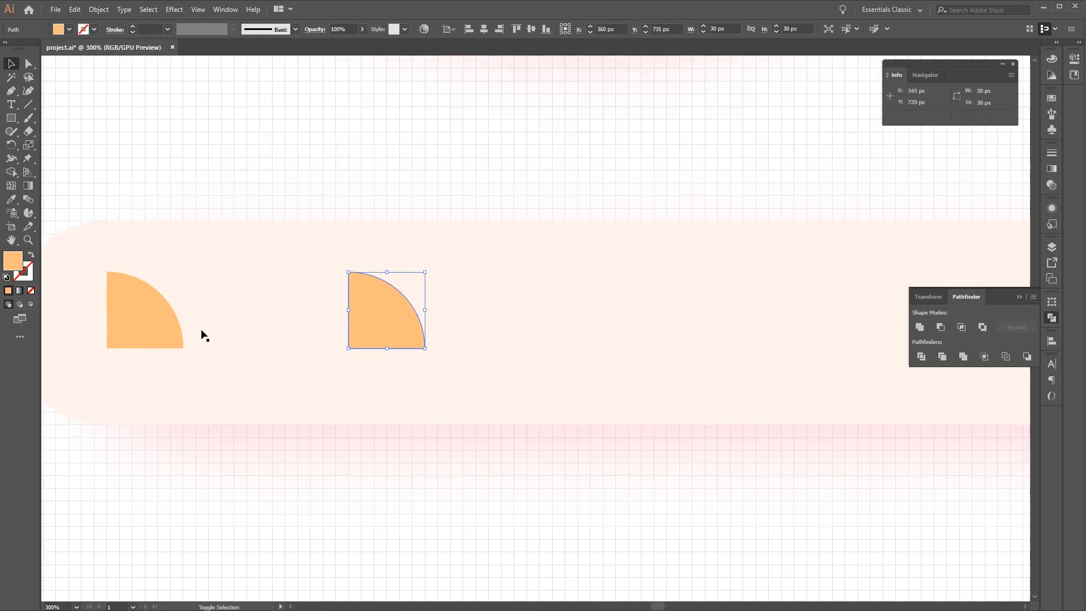
shift+click(154, 335)
key(a)
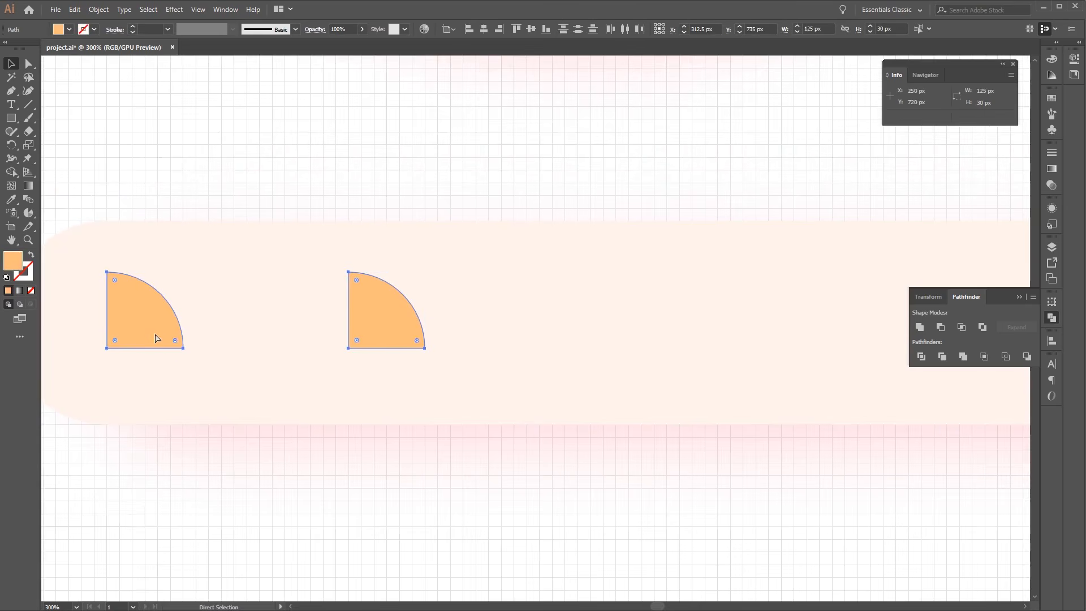
key(v)
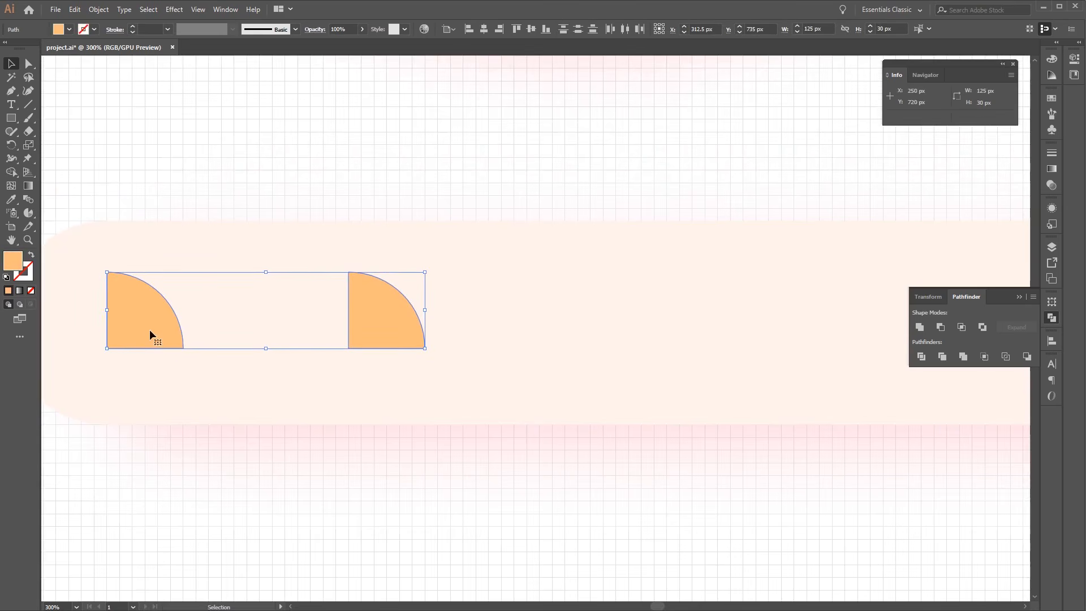
drag(150, 335, 606, 340)
drag(680, 448, 642, 461)
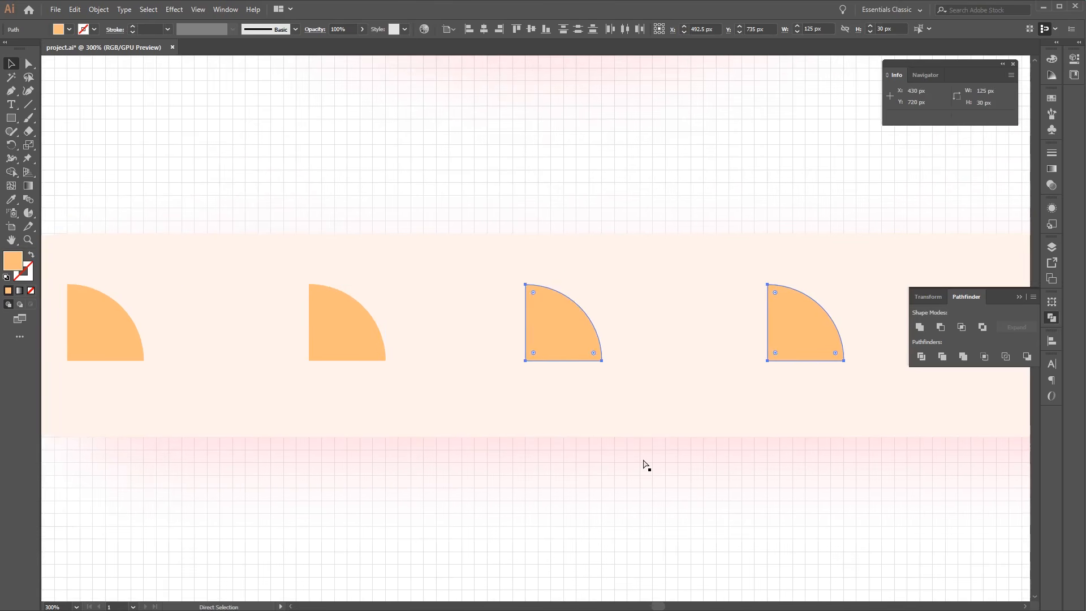
- Fill the rightmost legend quarter circle with the purple RGB 178, 70, 116
key(ctrl+minus)
click(574, 436)
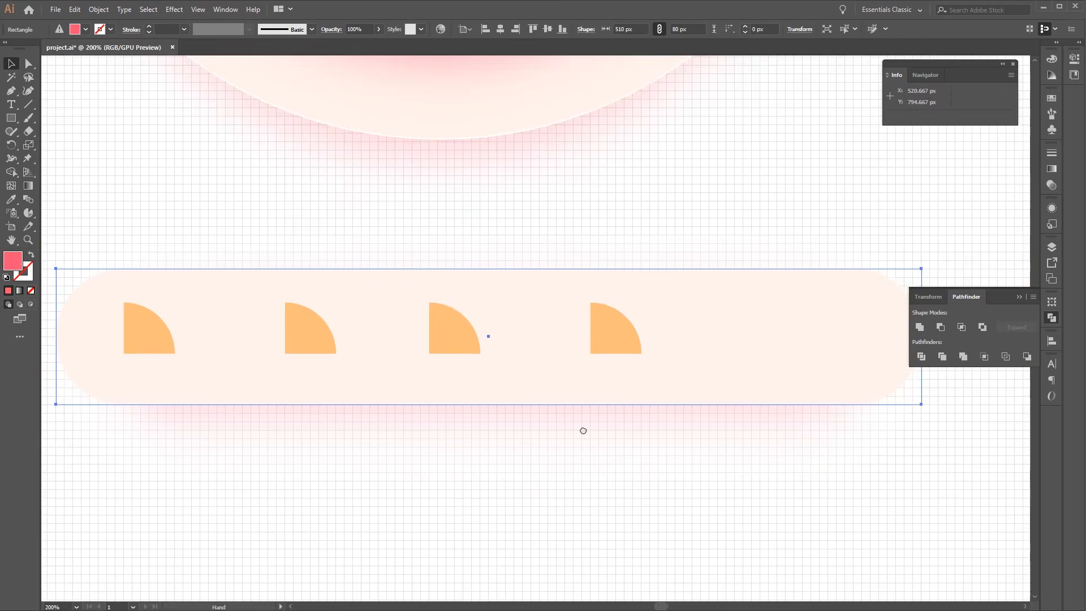
drag(597, 423, 641, 461)
click(662, 380)
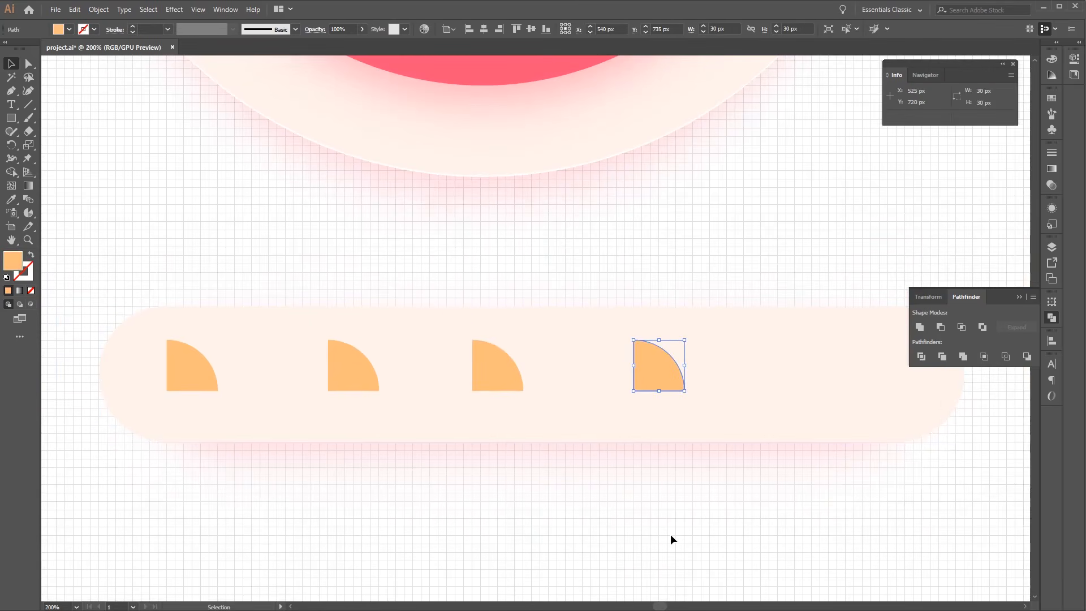
click(670, 534)
click(653, 362)
double_click(12, 260)
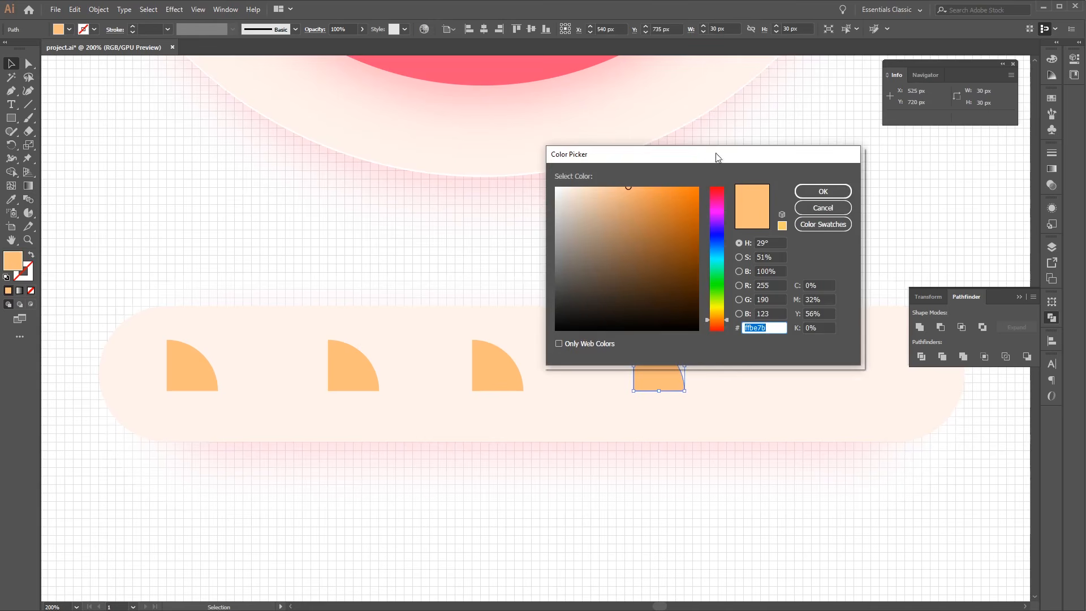
drag(716, 157, 703, 113)
click(758, 242)
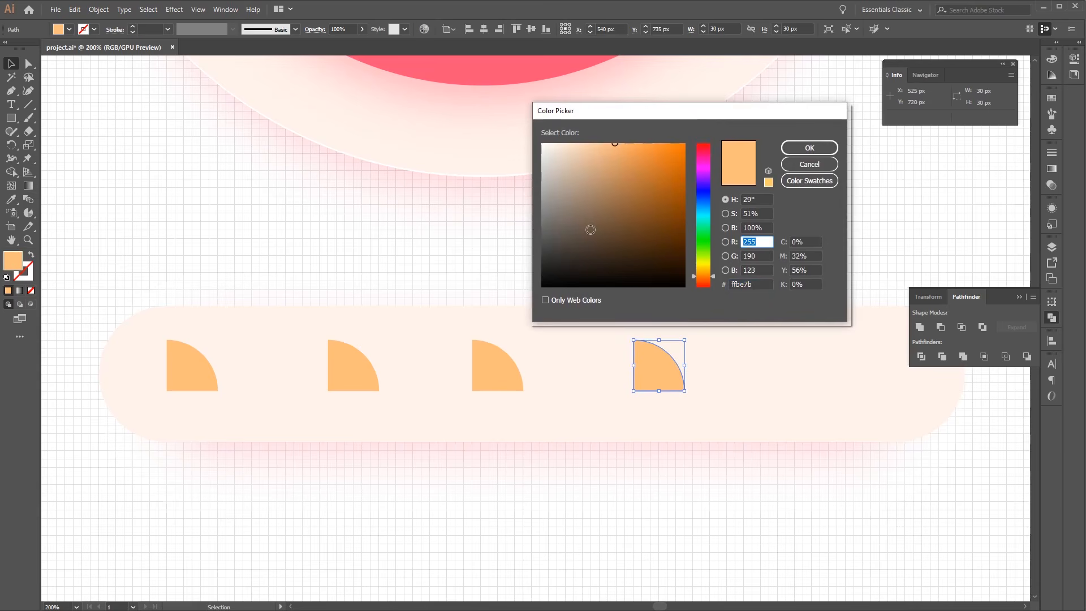
text(178)
key(Tab)
text(70)
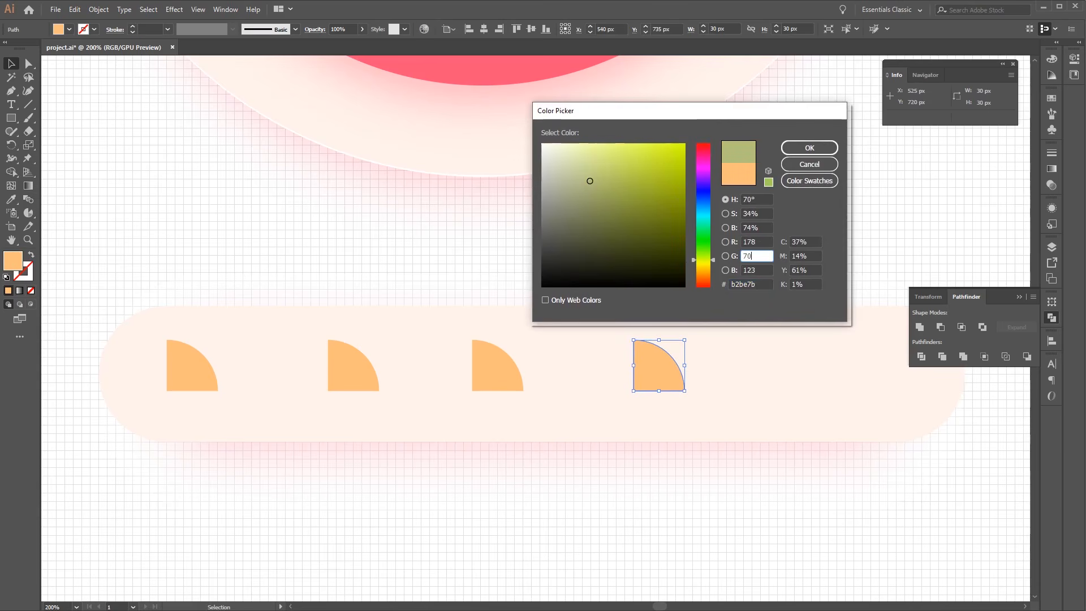
key(Tab)
text(1)
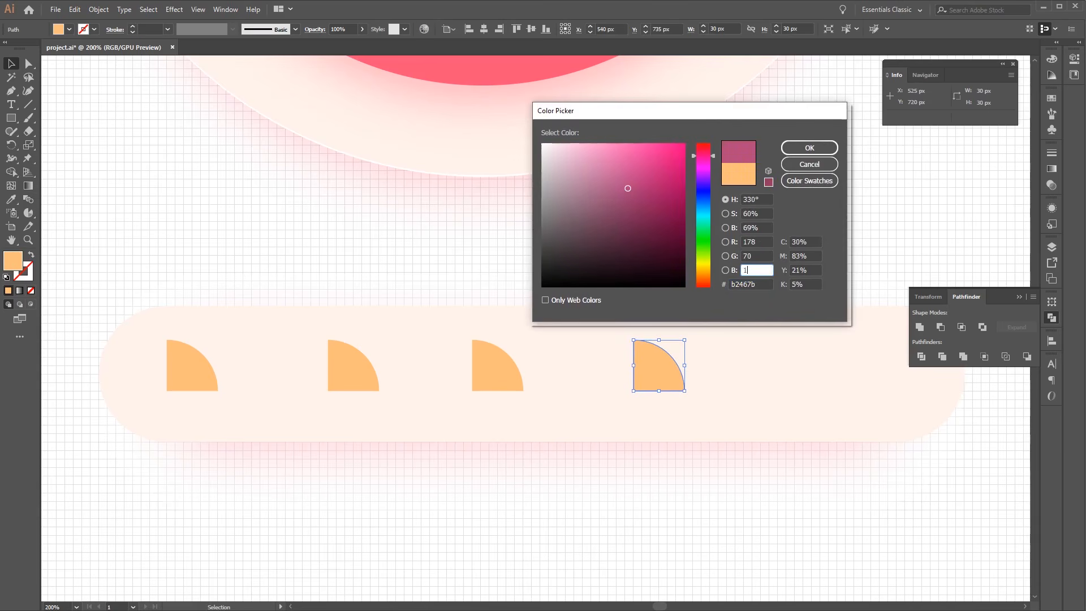
text(16)
key(Return)
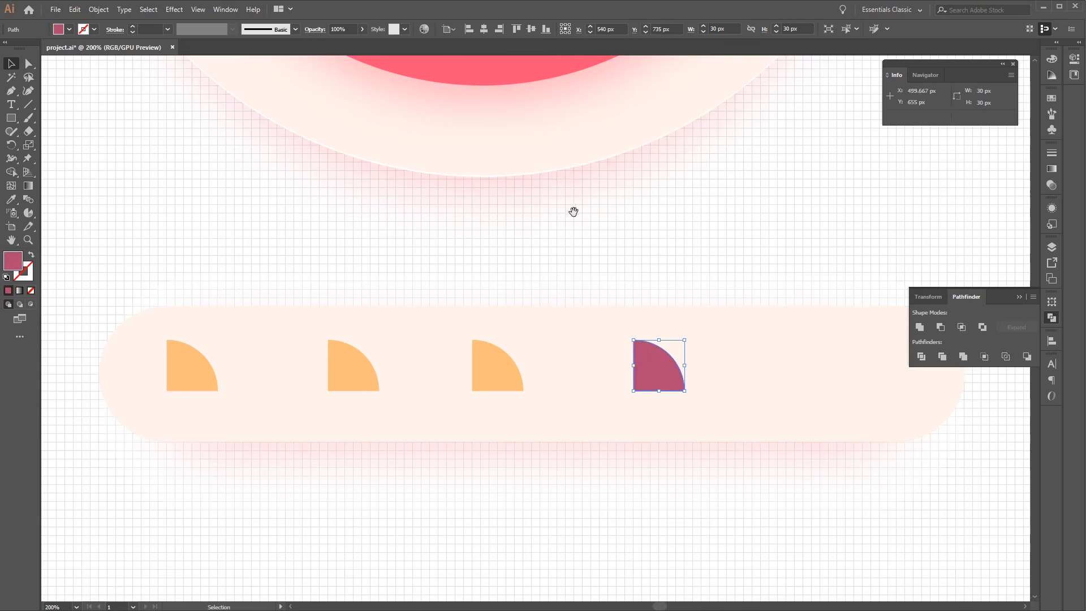
- Fill the third legend quarter circle with the pink sampled from the 20% pie slice using the Eyedropper
drag(572, 213, 698, 347)
key(ctrl+minus)
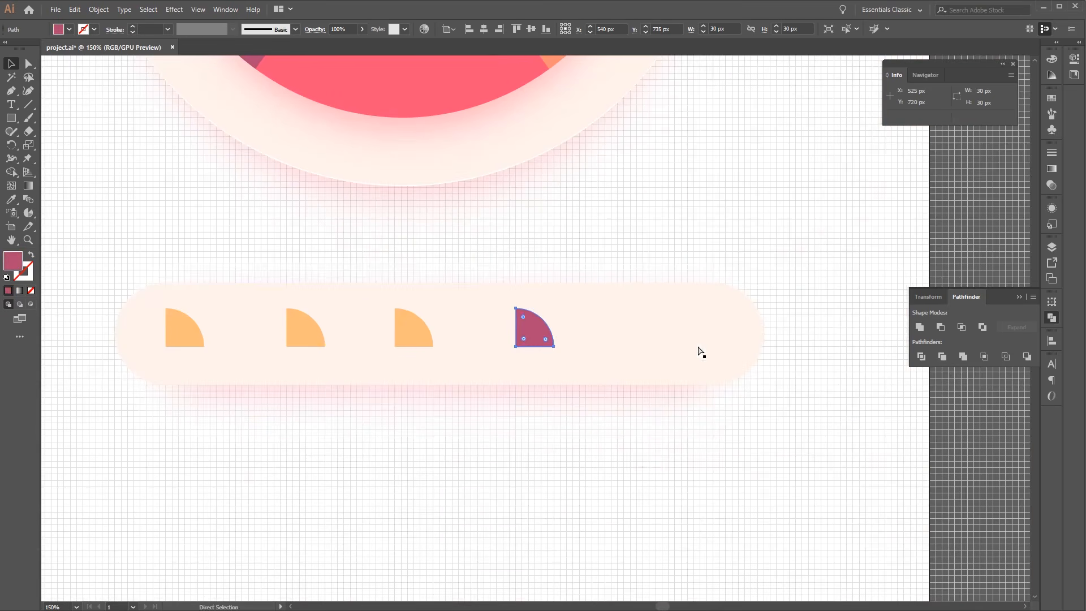
drag(605, 271, 758, 433)
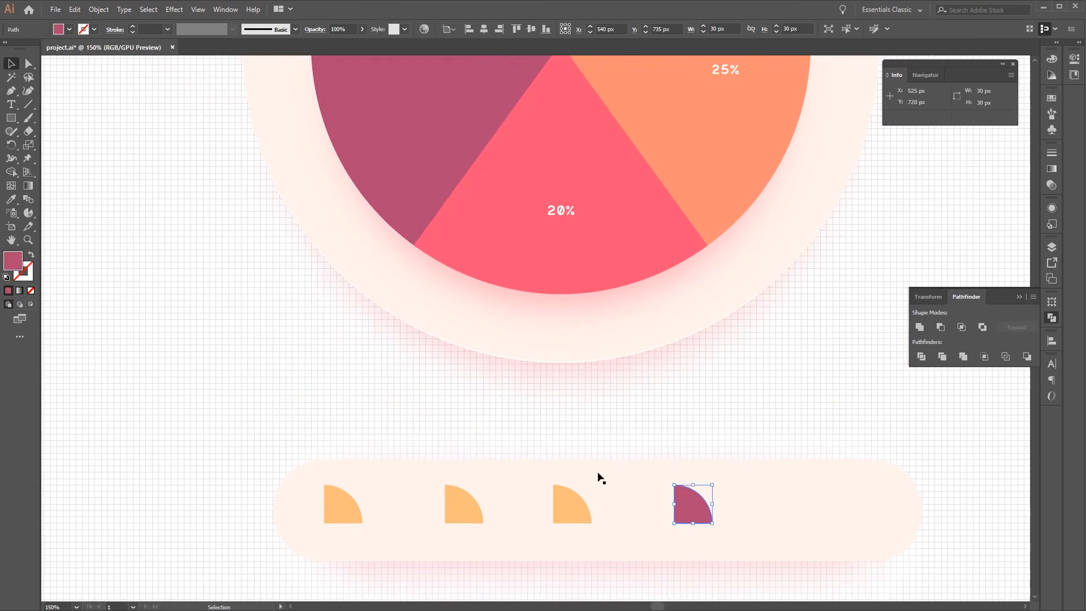
click(578, 504)
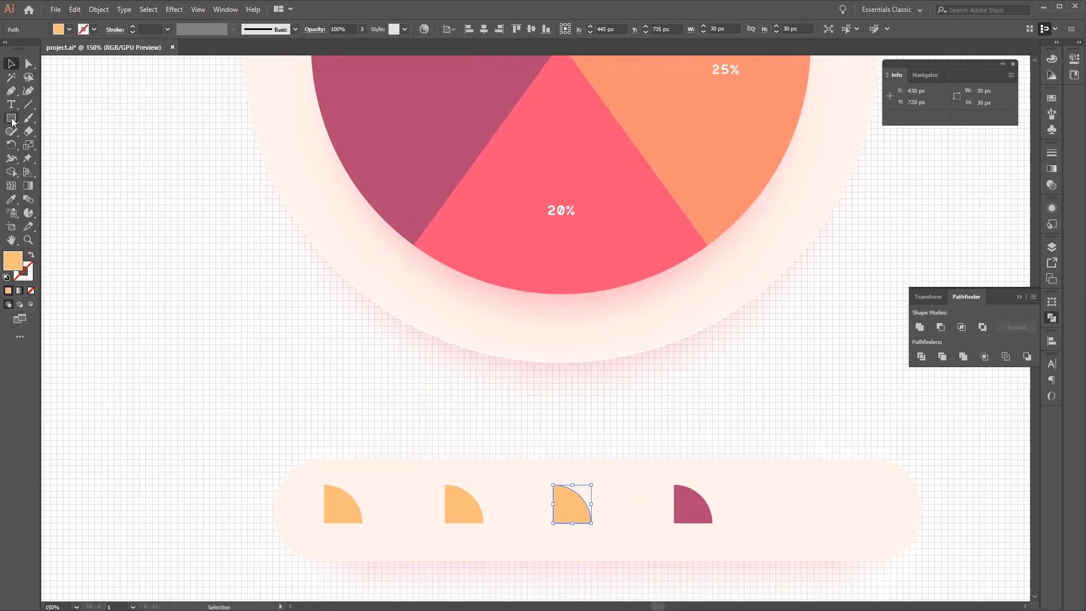
click(19, 199)
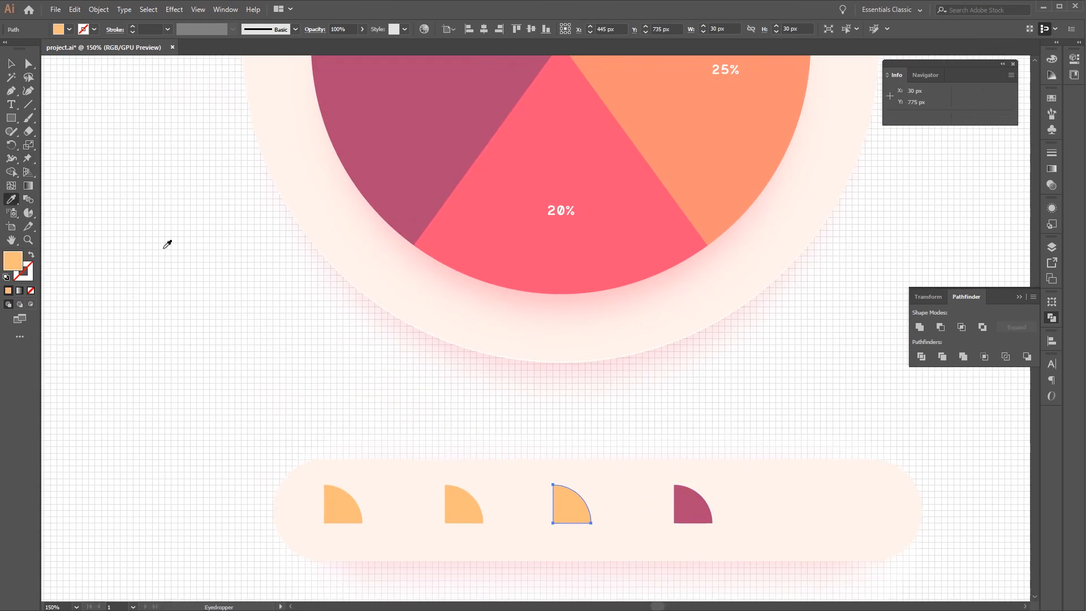
click(537, 165)
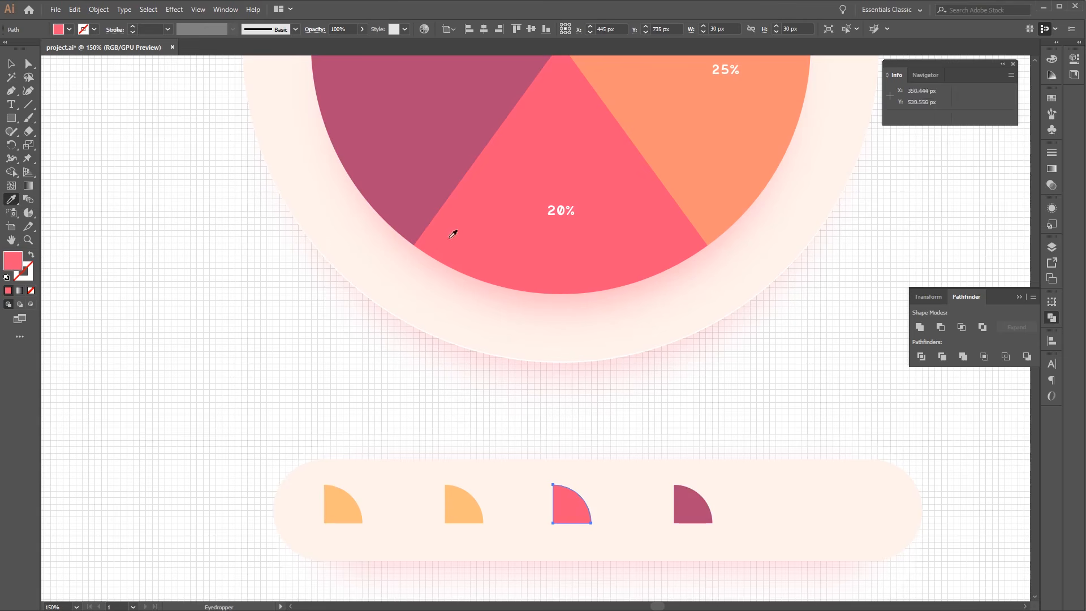
- Fill the second legend quarter circle with the orange sampled from the 25% pie slice using the Eyedropper
click(28, 63)
click(461, 513)
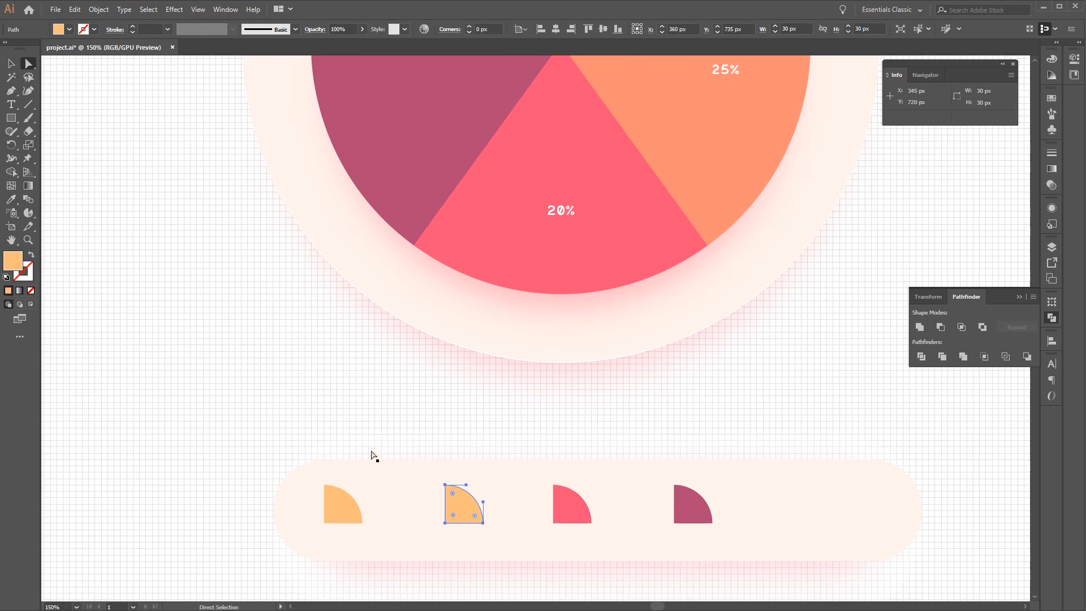
click(15, 204)
drag(635, 255, 586, 388)
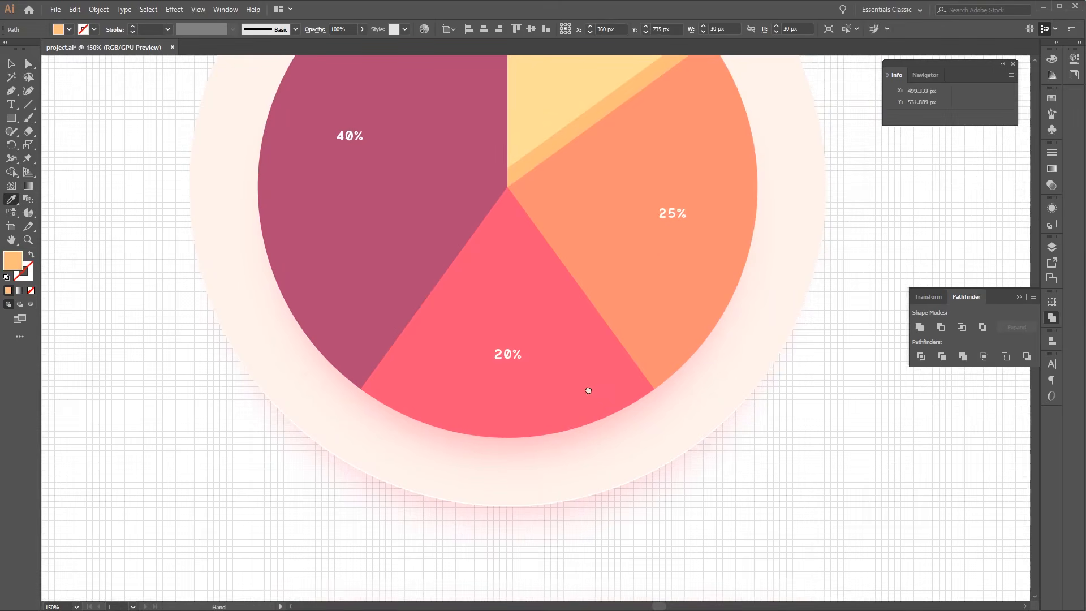
click(655, 246)
scroll(626, 272, down, 5)
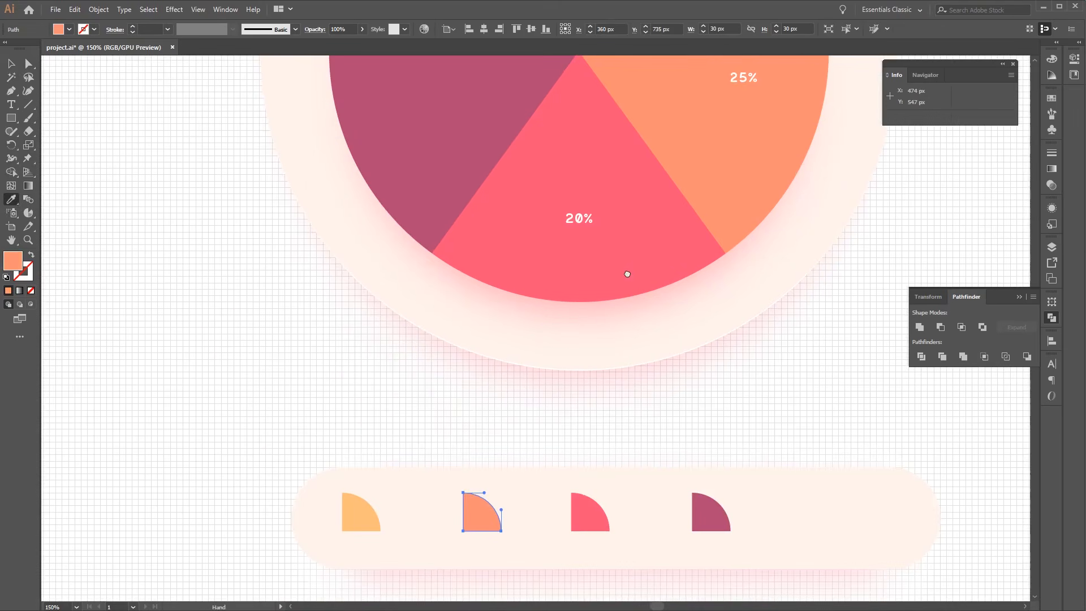
key(ctrl+minus)
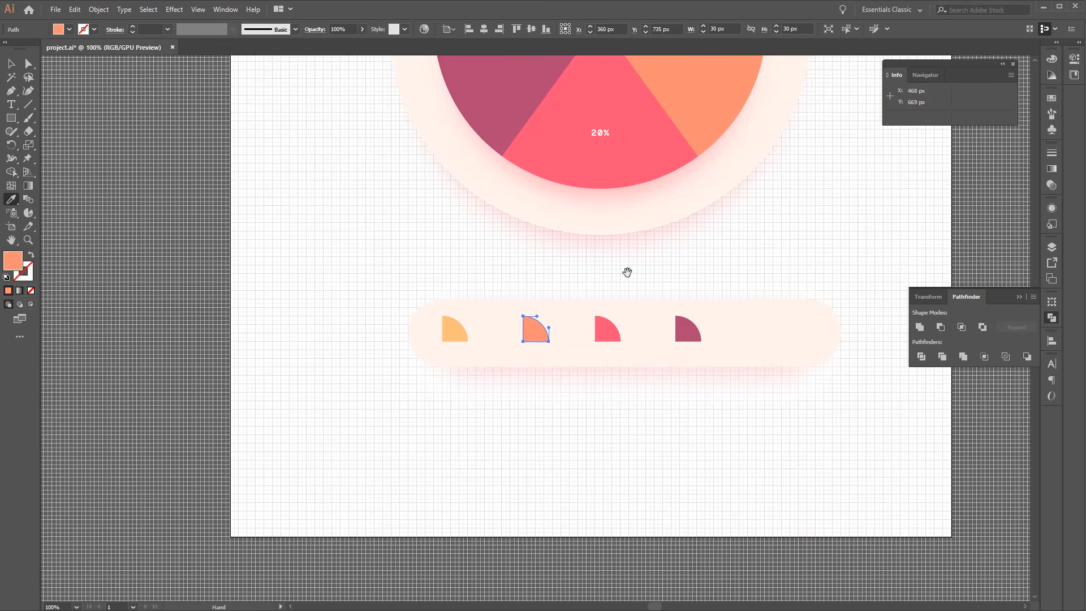
drag(628, 247, 673, 390)
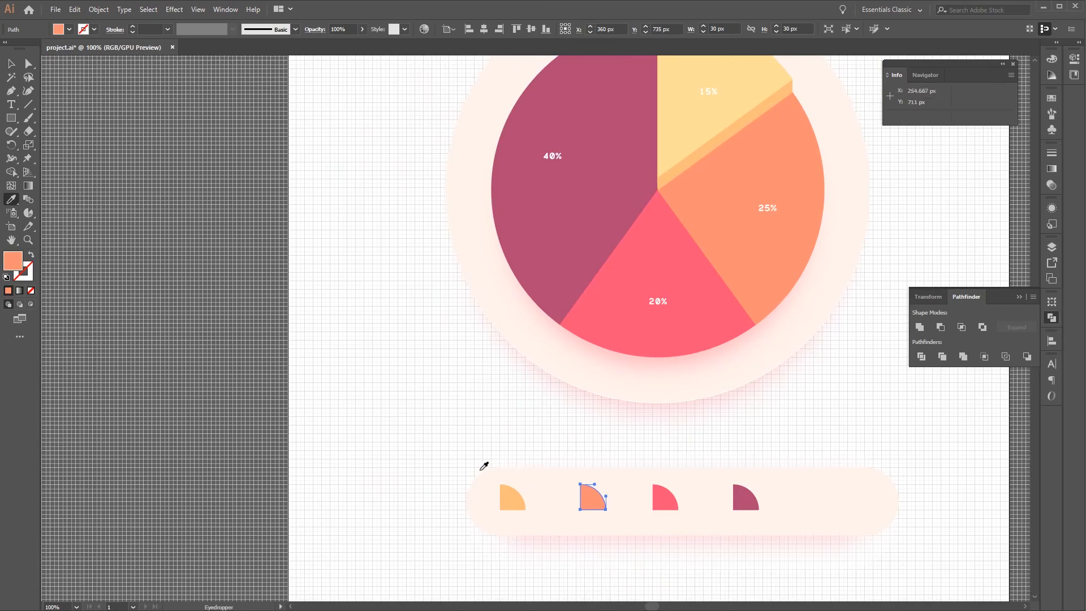
- Add the text label "Lemon" just right of the yellow quarter circle in the legend bar
click(10, 64)
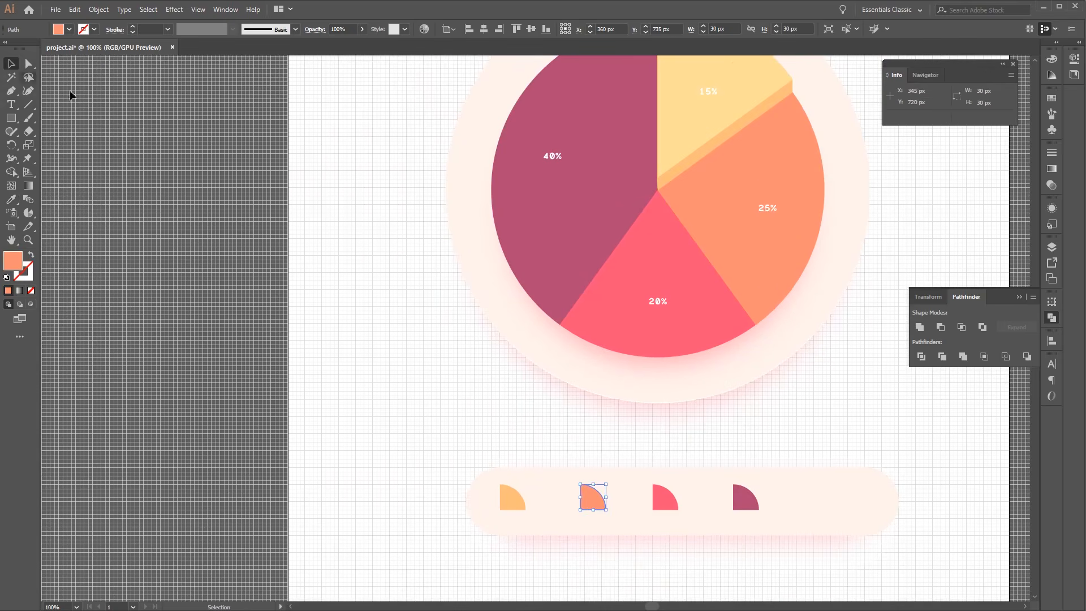
drag(863, 497, 759, 407)
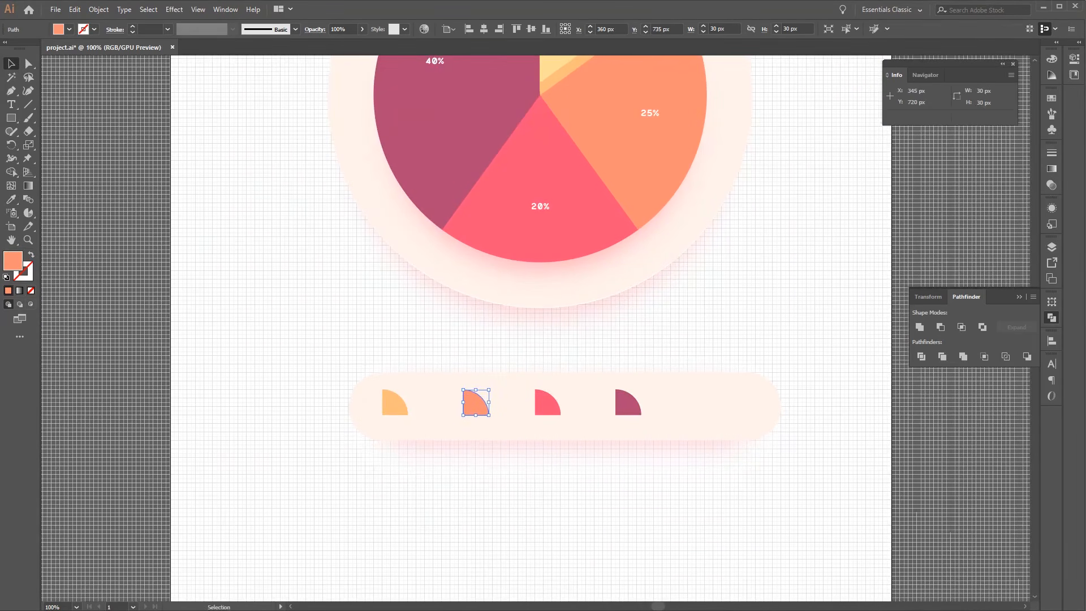
click(682, 514)
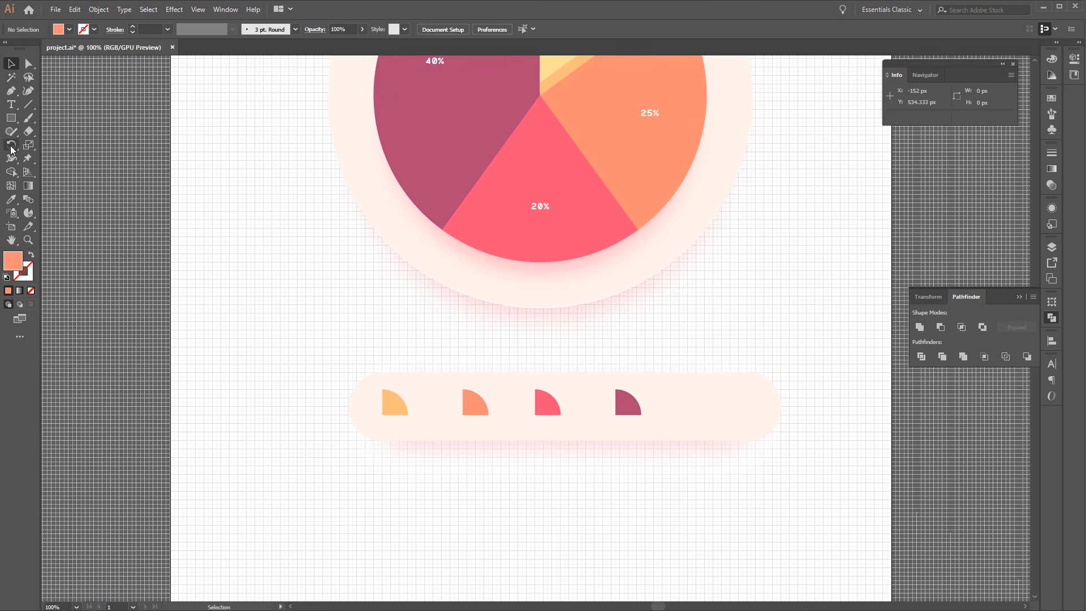
click(12, 104)
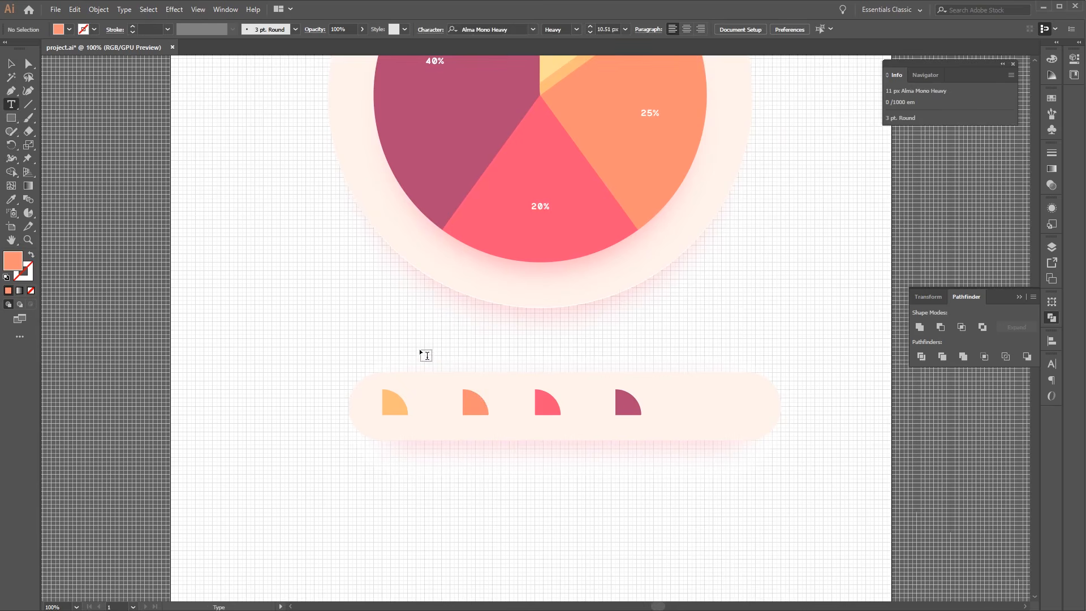
click(420, 403)
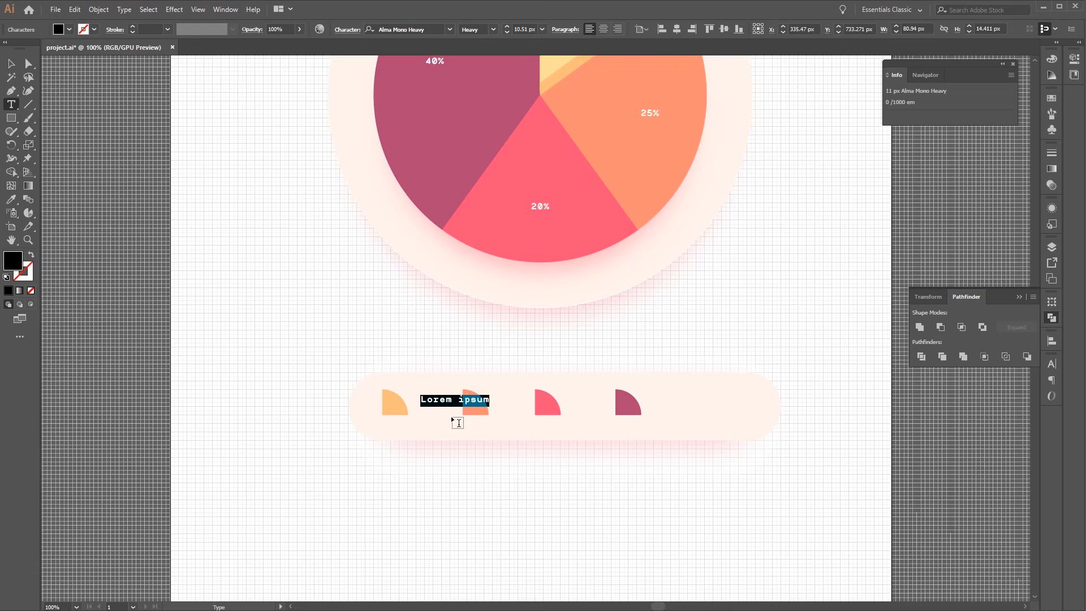
text(Lemon)
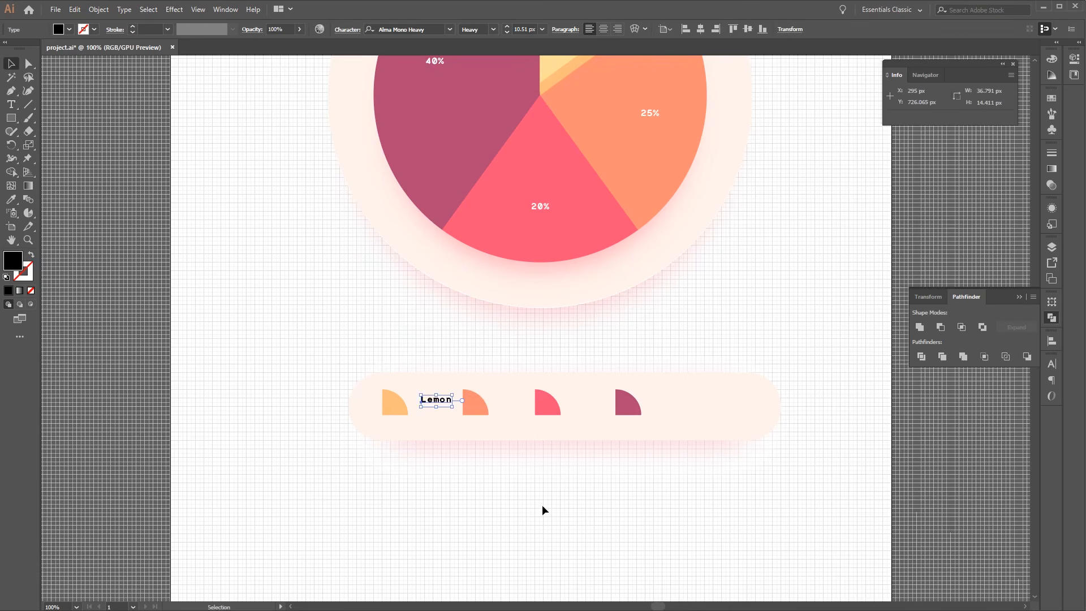
- Shift the purple, pink and orange quarter circles right within the legend bar, placing the pink one at X 565 px
drag(621, 411, 727, 408)
drag(543, 408, 656, 405)
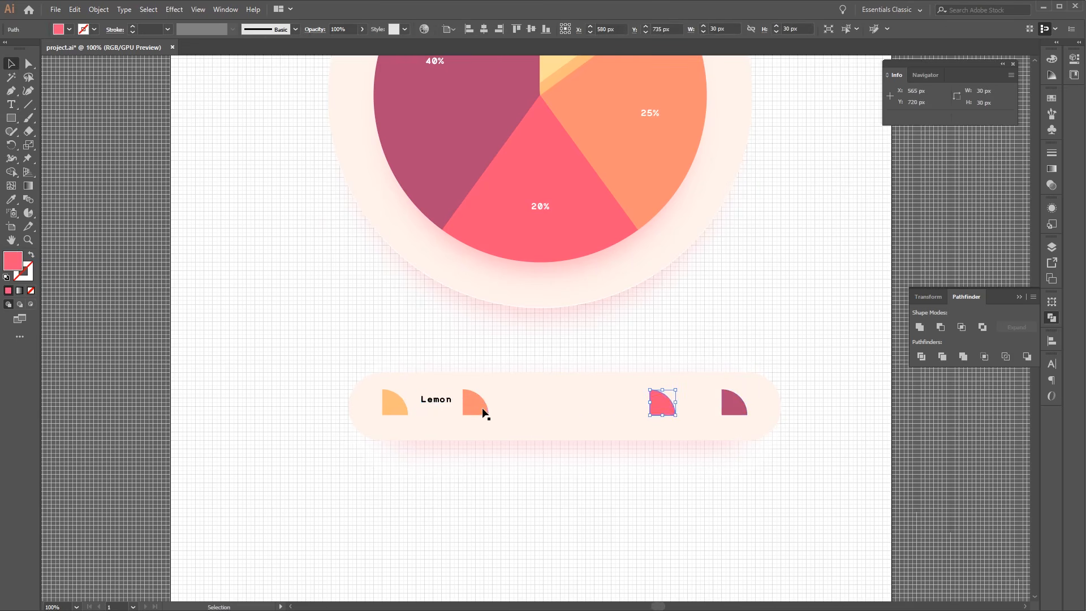
drag(483, 412, 560, 413)
- Lower the Lemon label slightly to about Y 731 px and set its fill to RGB 178, 70, 116
drag(433, 403, 434, 405)
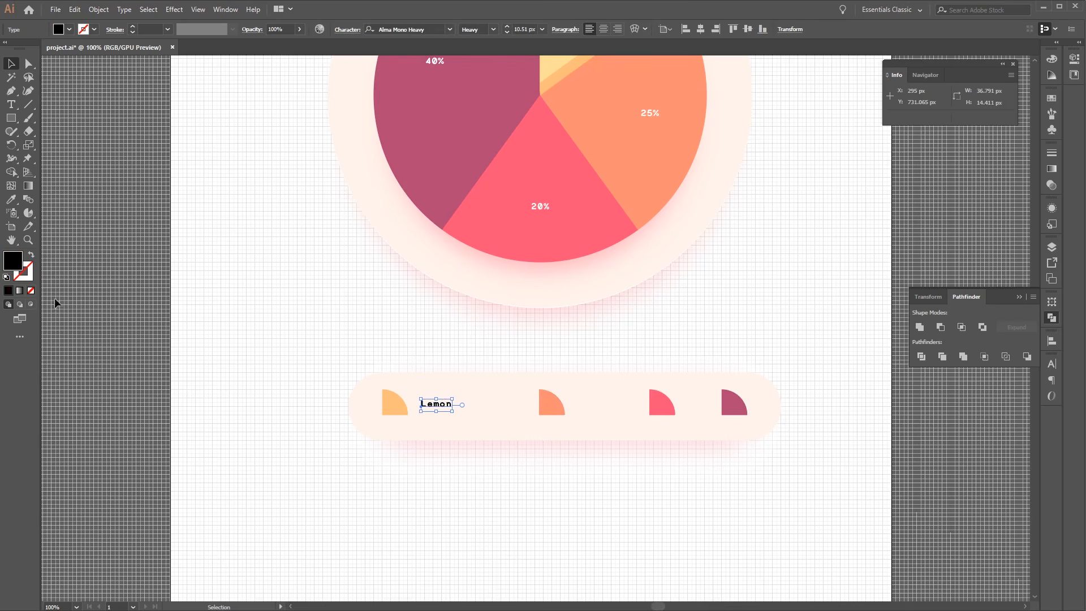
double_click(20, 260)
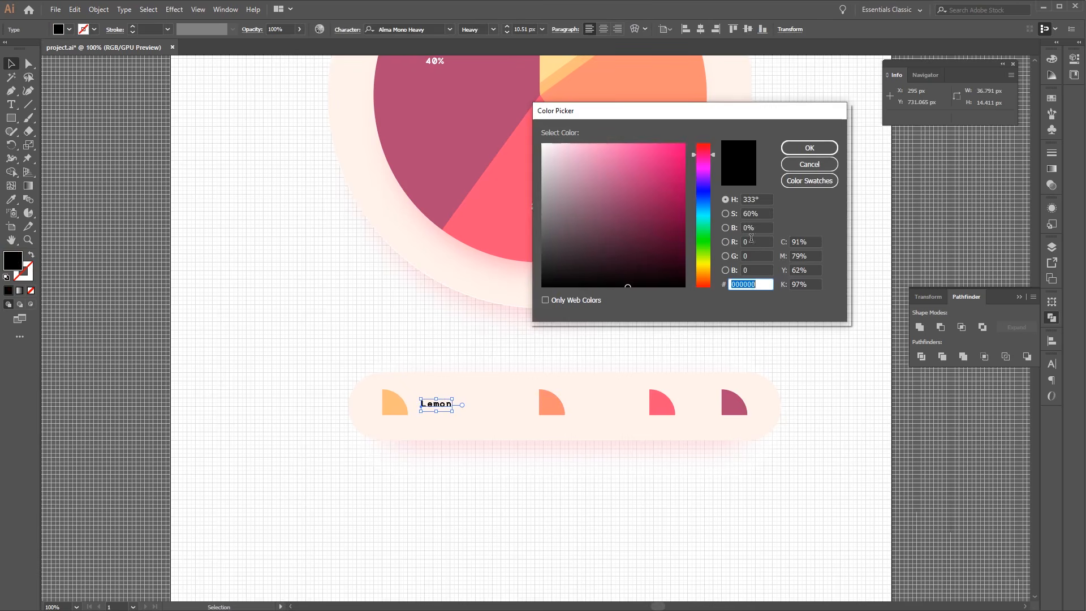
click(757, 242)
text(17)
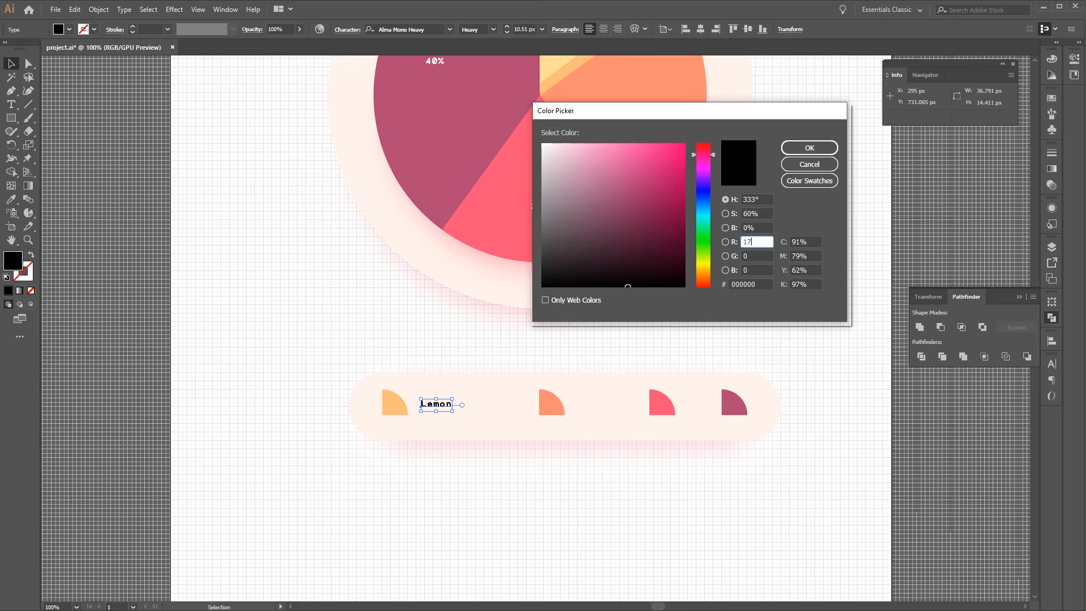
text(8)
key(Tab)
text(70)
key(Tab)
text(11)
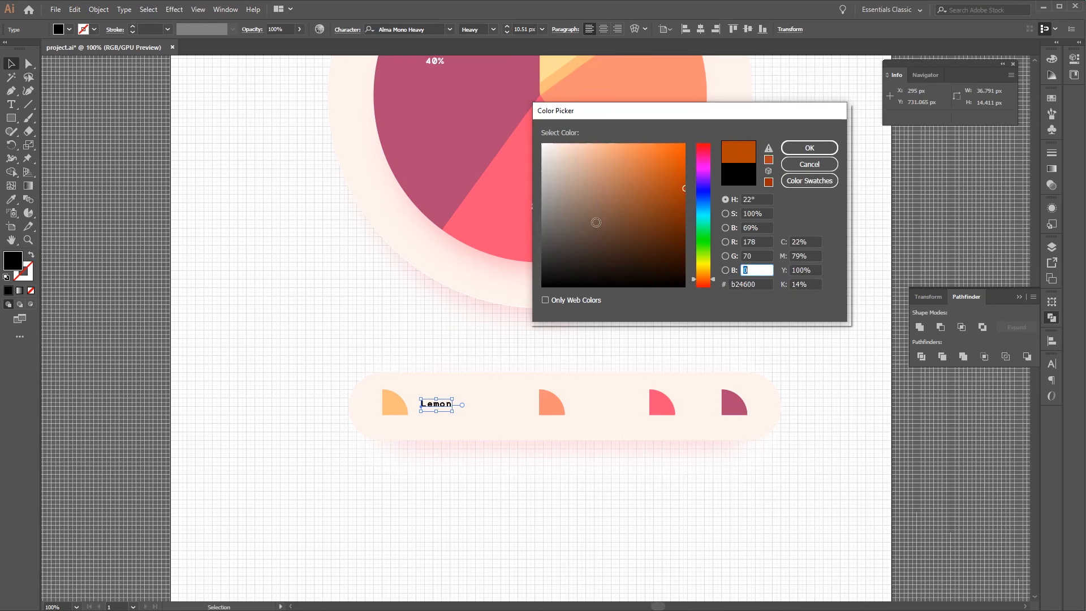
key(Tab)
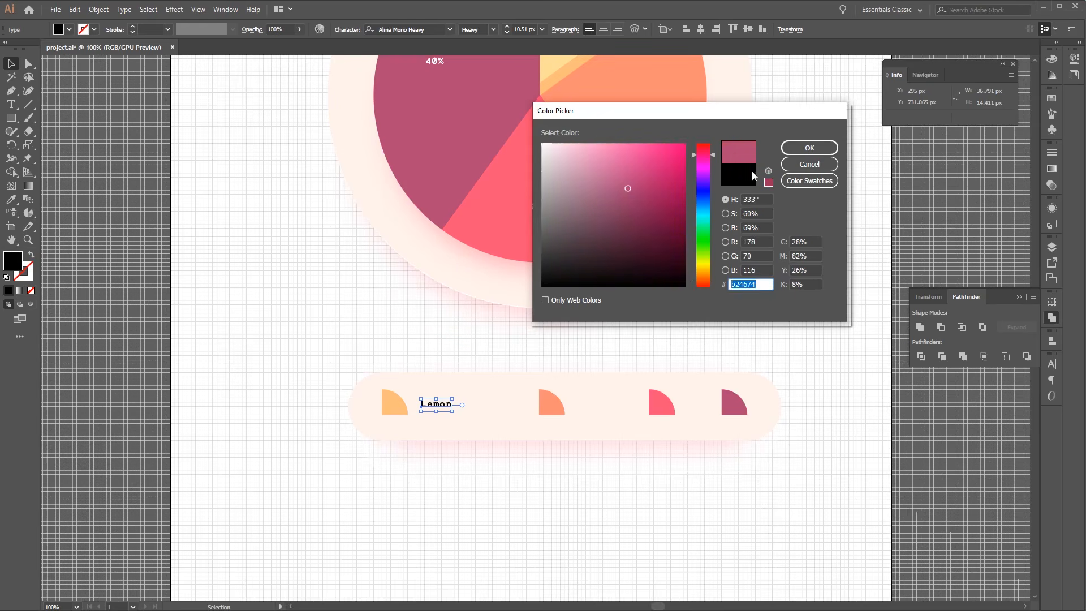
click(807, 148)
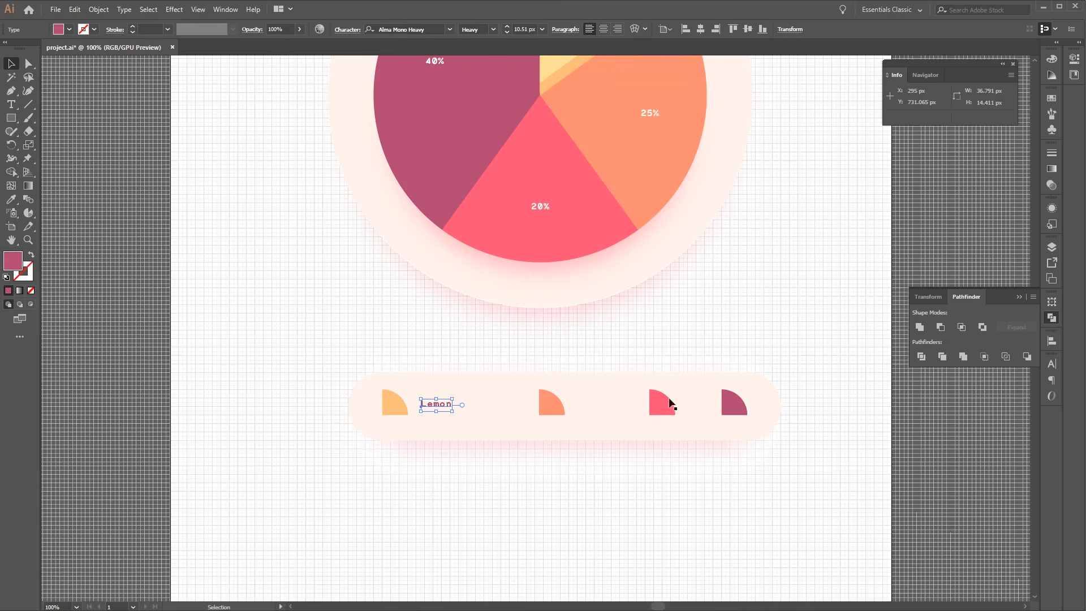
- Move the orange quarter circle back toward the Lemon label, at X 355 px and Y 720 px
click(387, 291)
drag(555, 408, 490, 405)
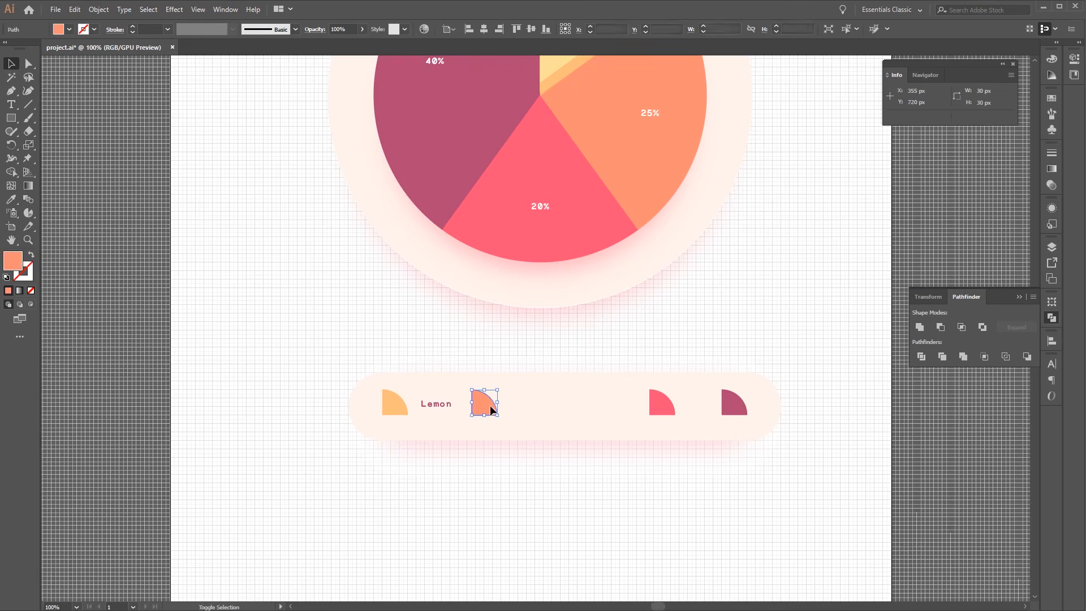
- Duplicate the Lemon label to X 405 px beside the orange quarter circle and change the copy's text to "Orange"
click(436, 403)
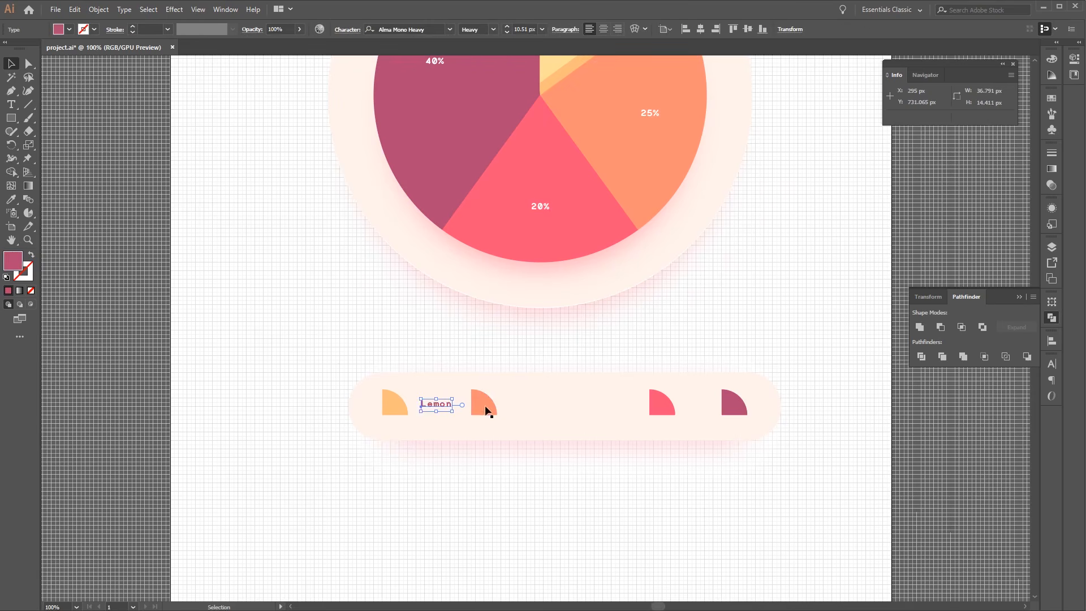
key(a)
key(ctrl+f)
key(v)
drag(448, 402, 599, 404)
key(t)
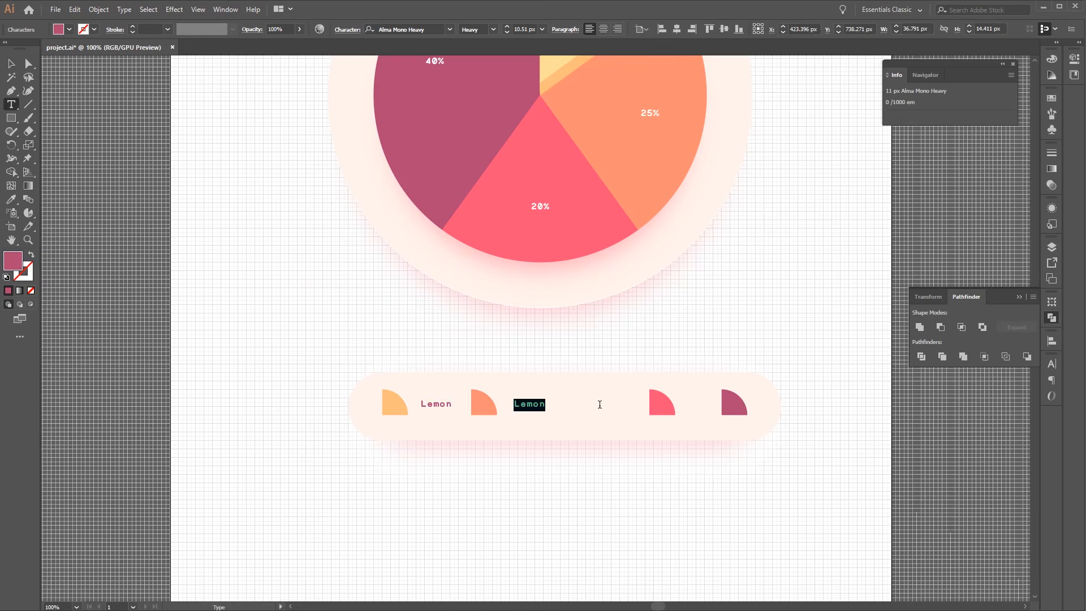
text(Orange)
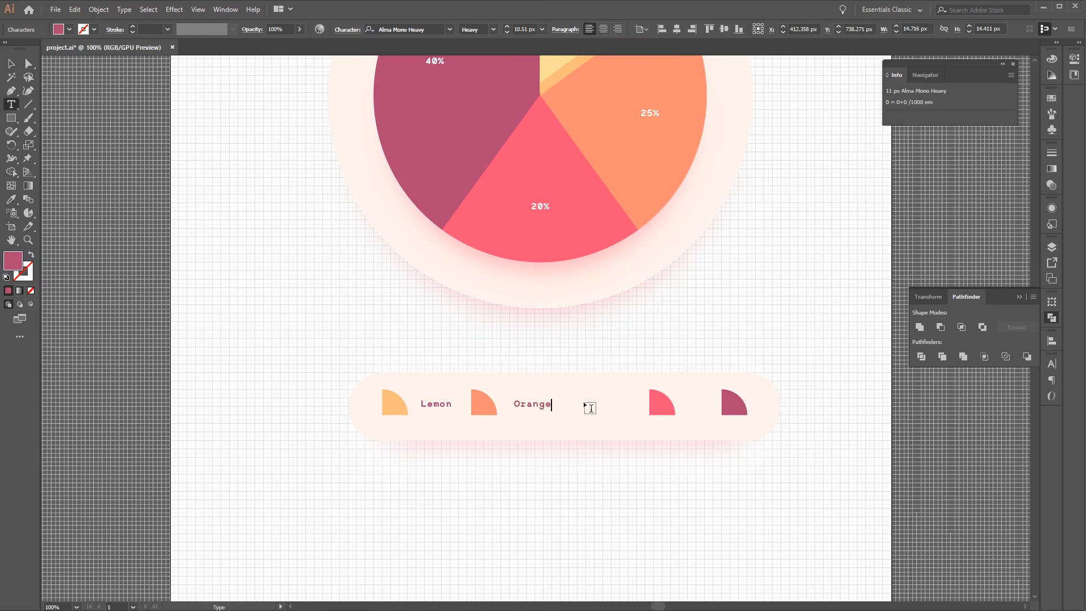
key(Escape)
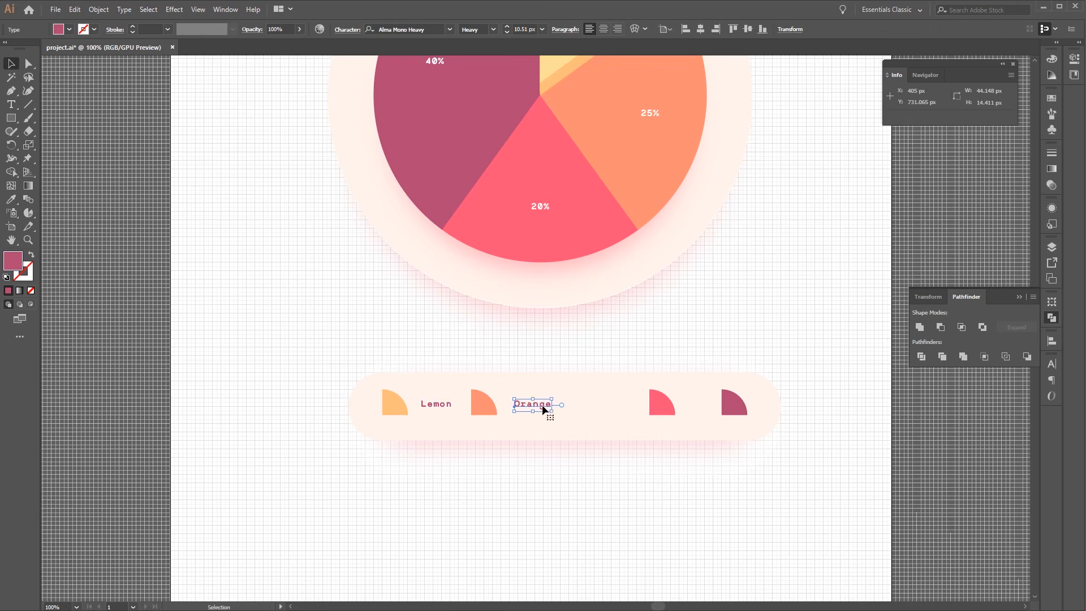
- Move the pink quarter circle closer to the Orange label, at X 465 px and Y 720 px
click(640, 375)
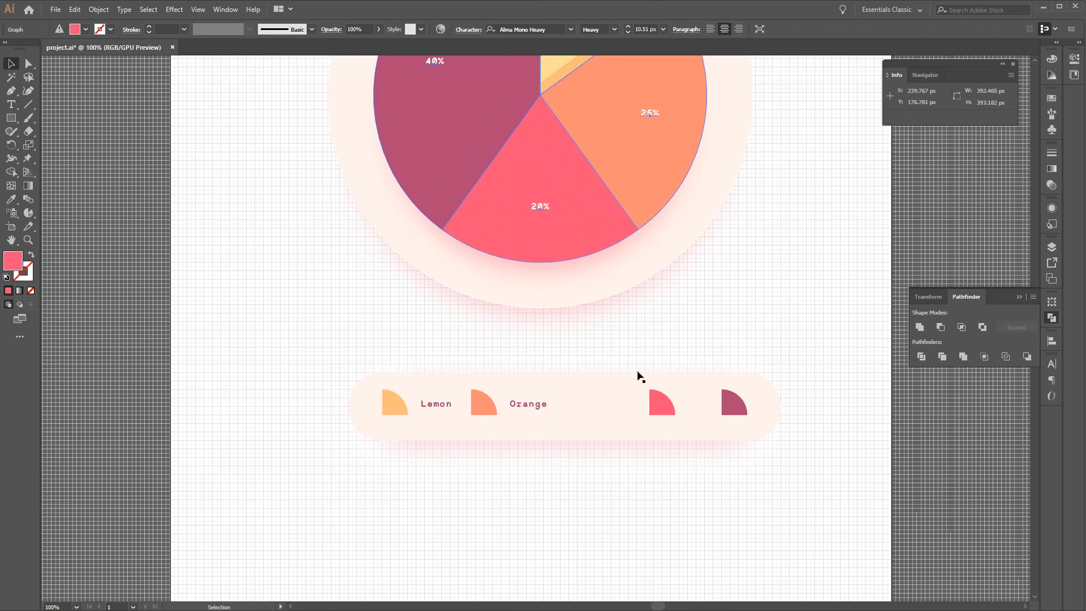
click(657, 399)
drag(657, 398, 576, 407)
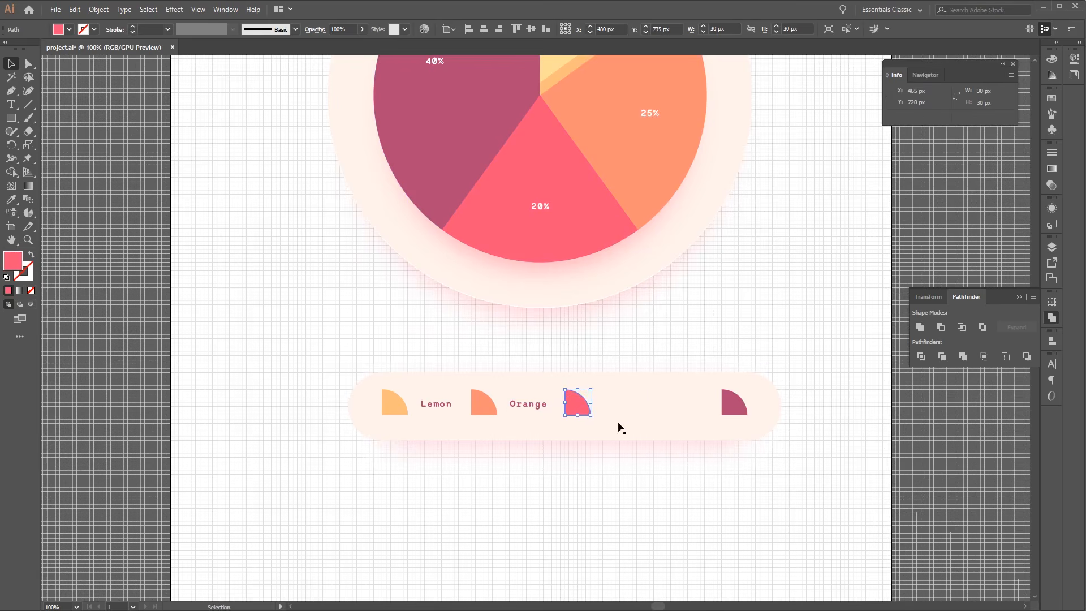
- Duplicate the Orange label beside the pink quarter circle at X 510 px and change the copy's text to "Raspberry"
click(531, 404)
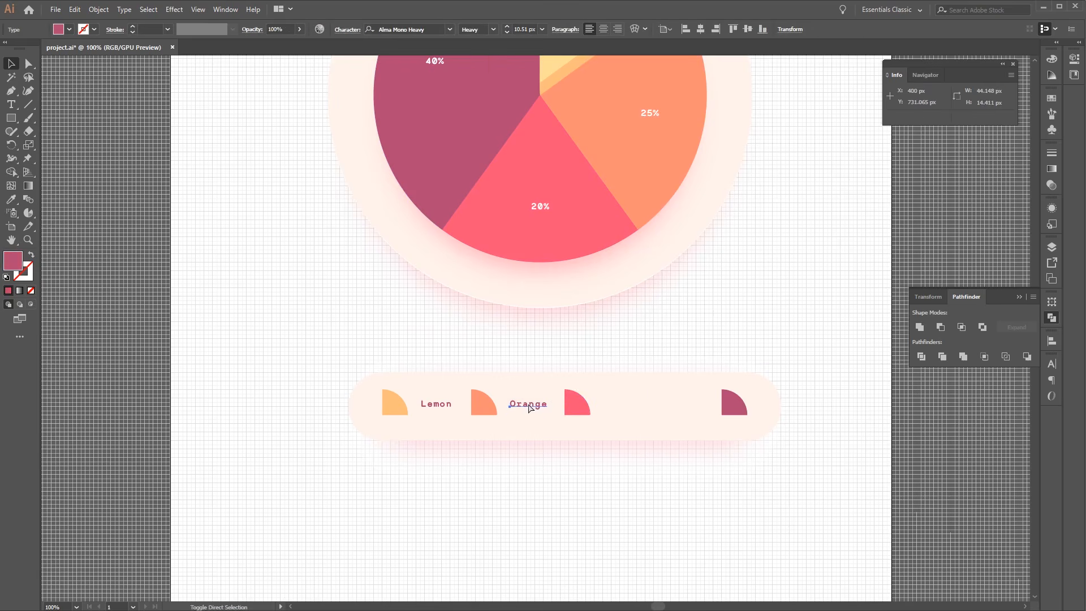
drag(528, 404, 725, 421)
key(t)
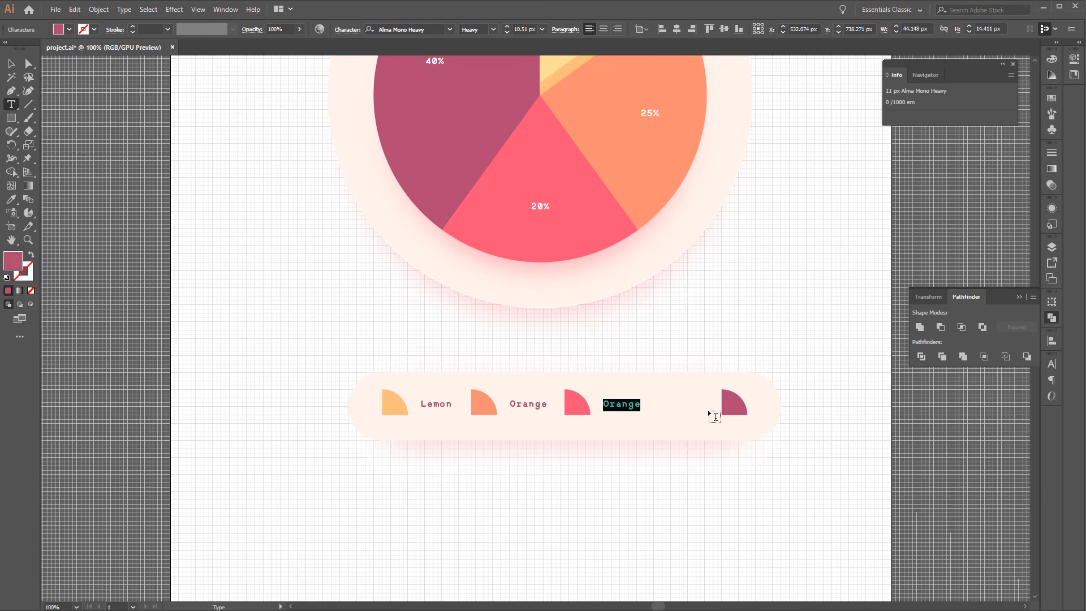
text(Rasp)
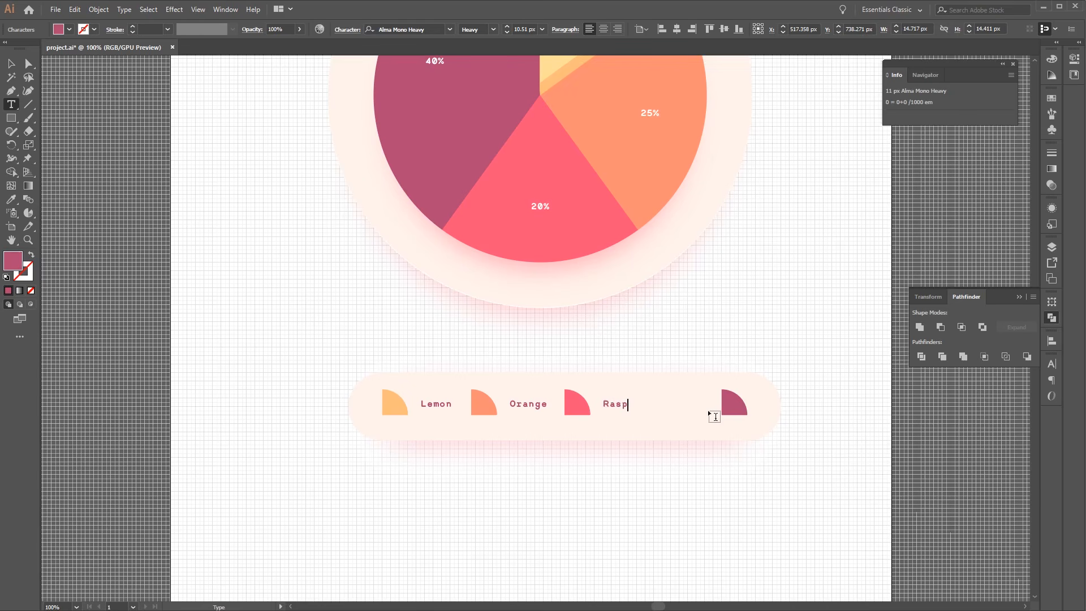
text(berry)
- Move the purple quarter circle closer to the Raspberry label, at X 595 px and Y 720 px
click(10, 63)
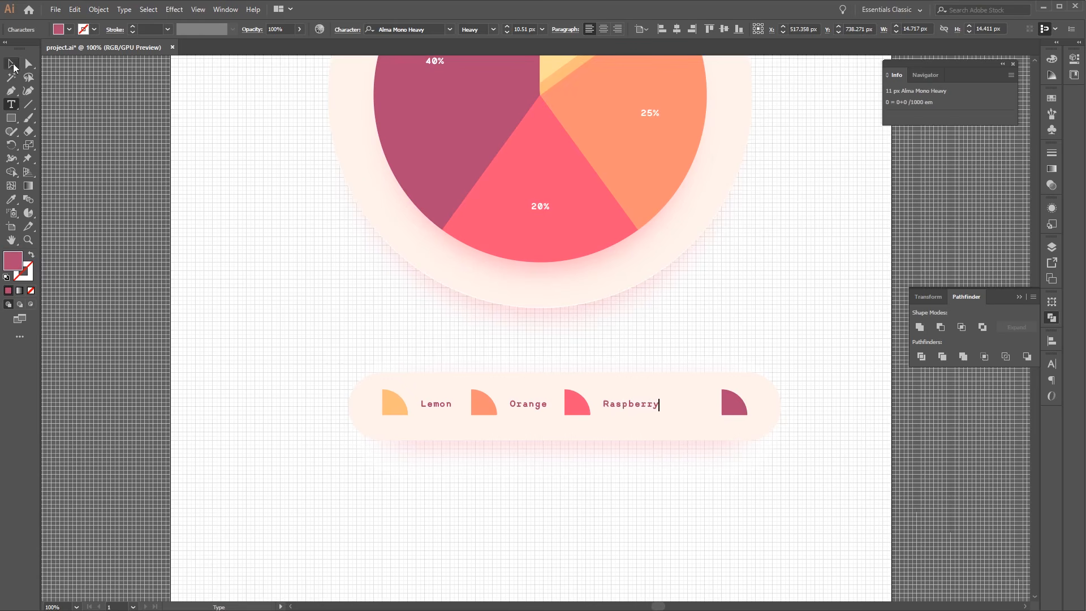
click(844, 389)
drag(726, 412, 681, 409)
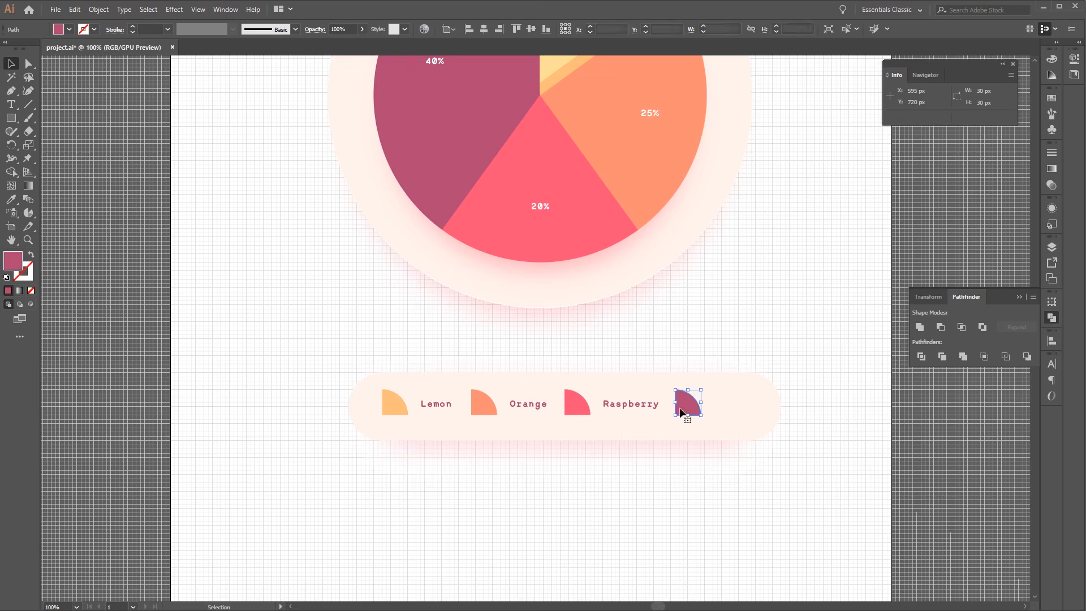
- Duplicate the Raspberry label beside the purple quarter circle and change the copy's text to "Grape"
click(650, 408)
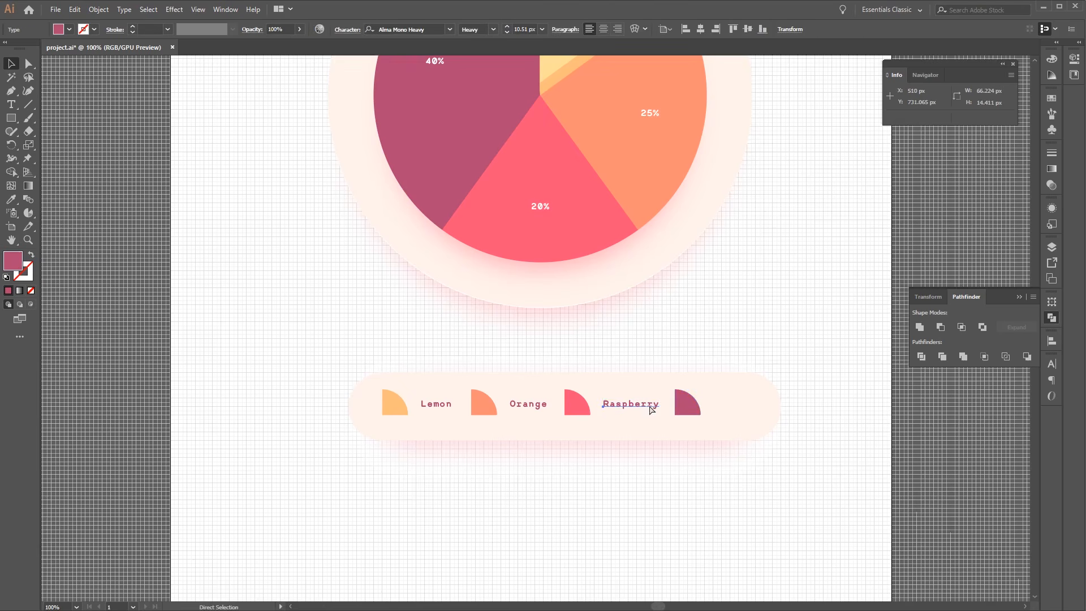
drag(649, 407, 761, 414)
double_click(757, 405)
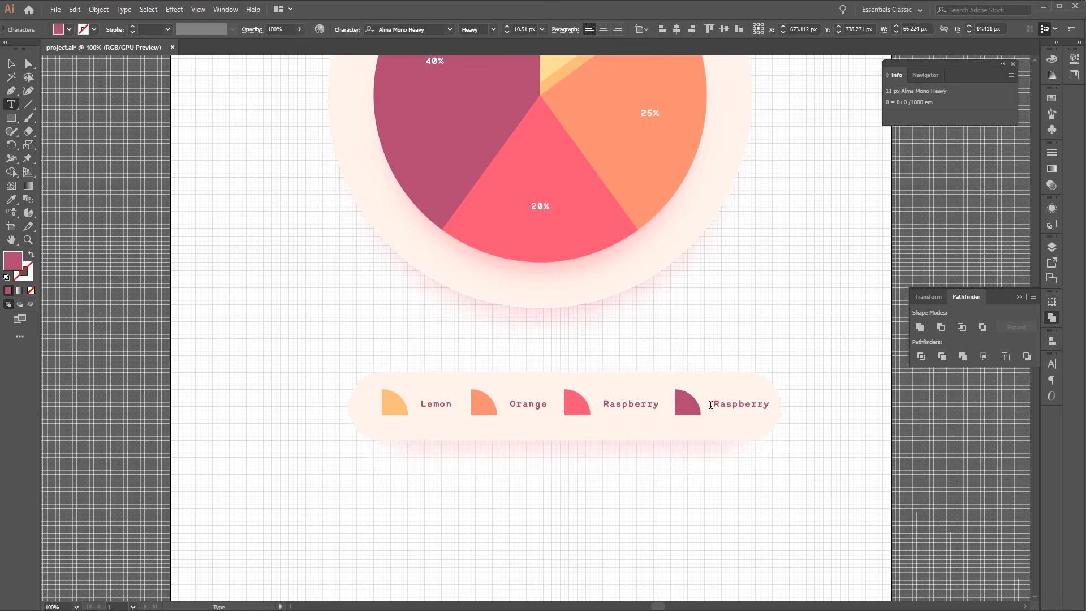
key(ctrl+a)
text(Grape)
click(11, 63)
click(776, 377)
click(807, 357)
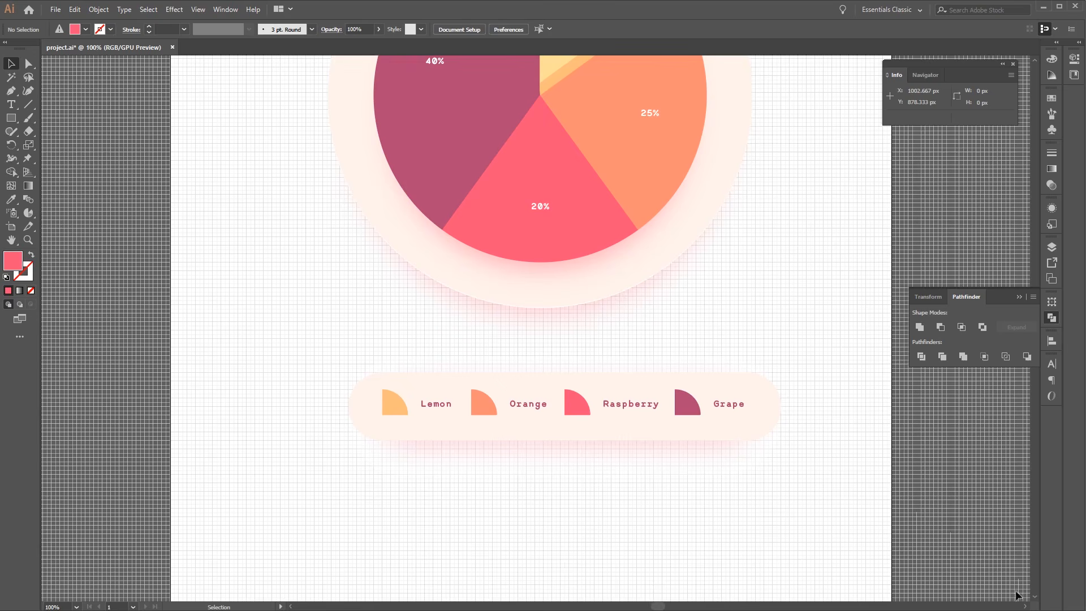
- Group the legend bar together with its quarter circles and fruit-name labels
key(ctrl+minus)
key(ctrl+minus)
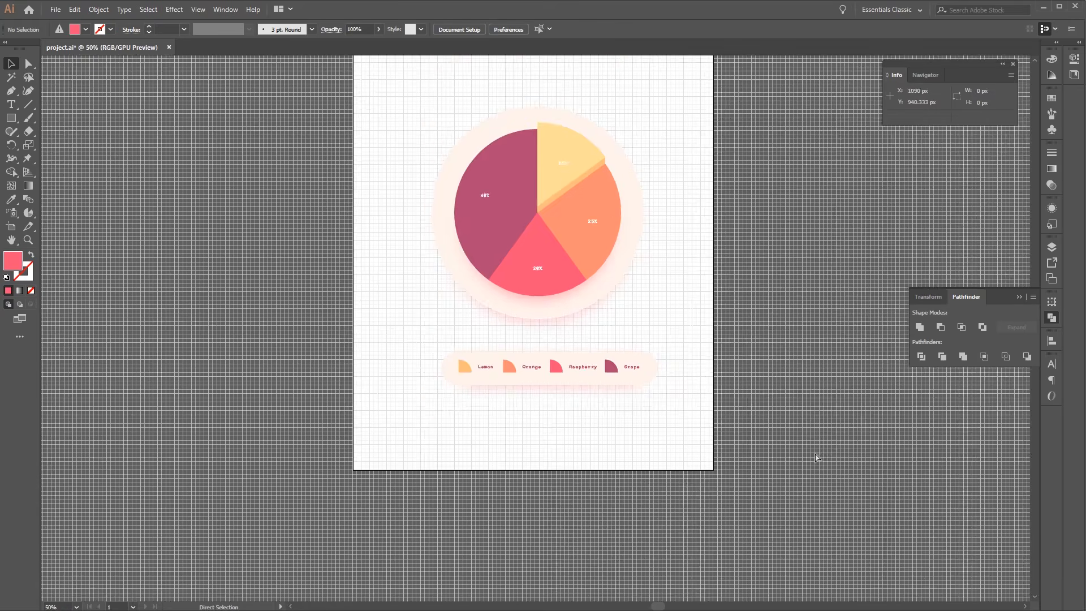
key(ctrl+plus)
key(space)
drag(772, 294, 795, 376)
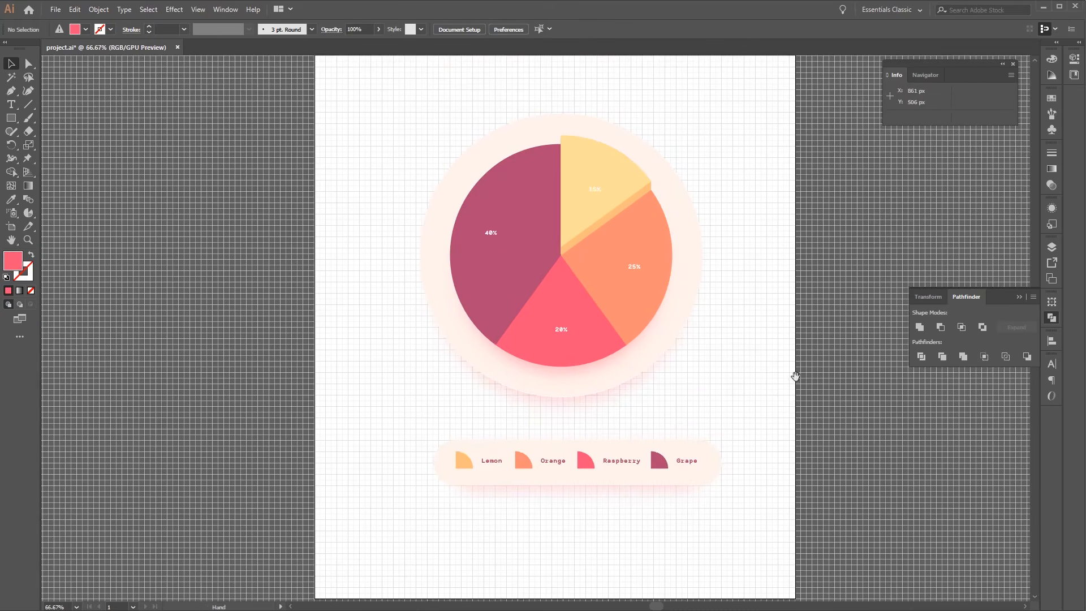
drag(729, 494, 384, 419)
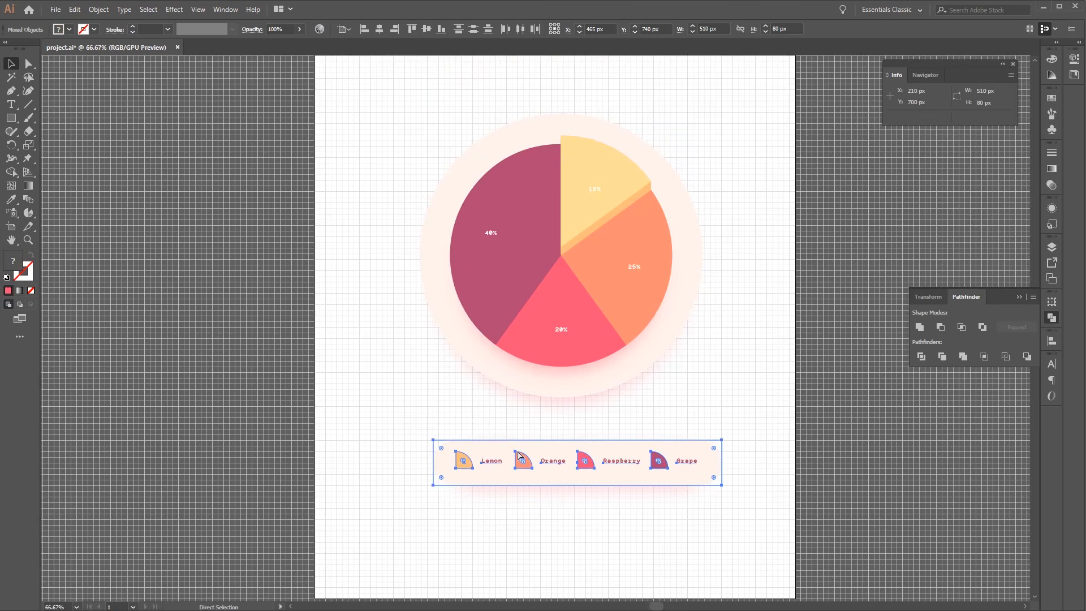
key(ctrl+g)
click(698, 400)
- Align the legend group and the pie chart to the artboard's horizontal centre
drag(719, 338, 744, 363)
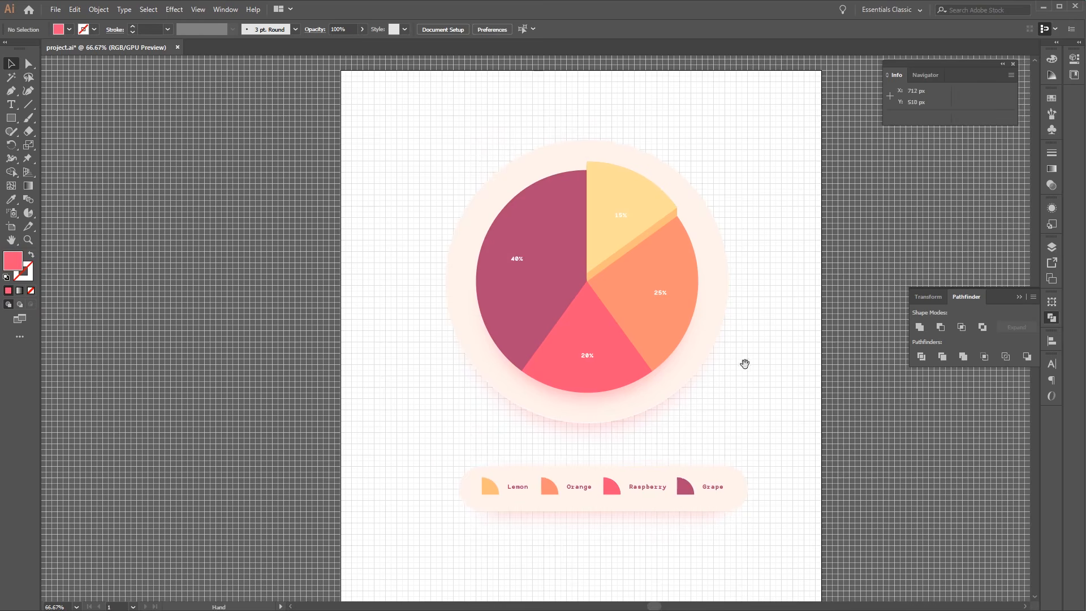
drag(766, 544, 372, 162)
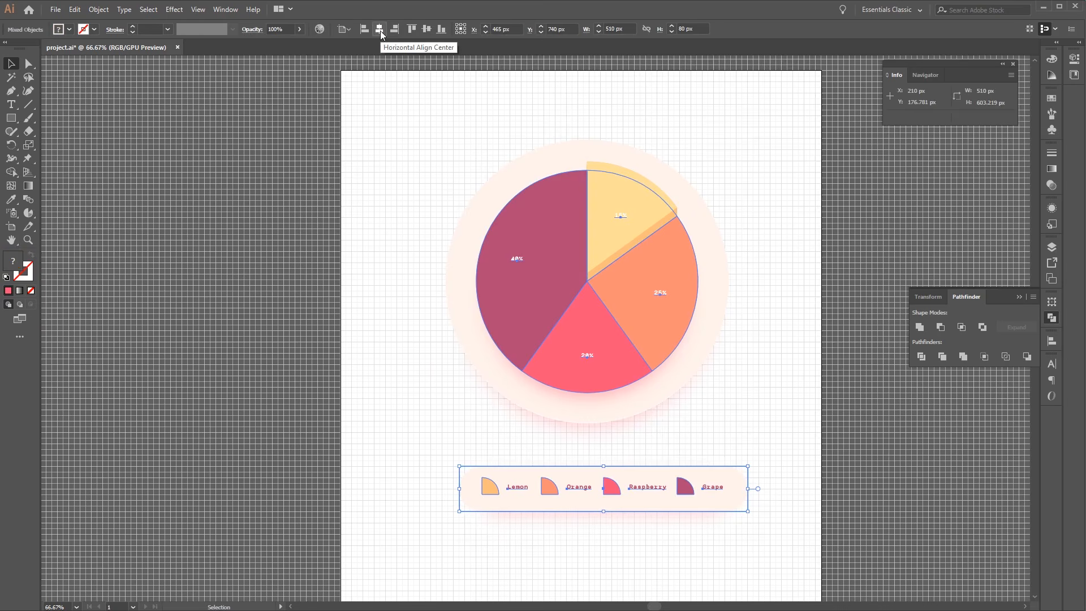
click(1052, 341)
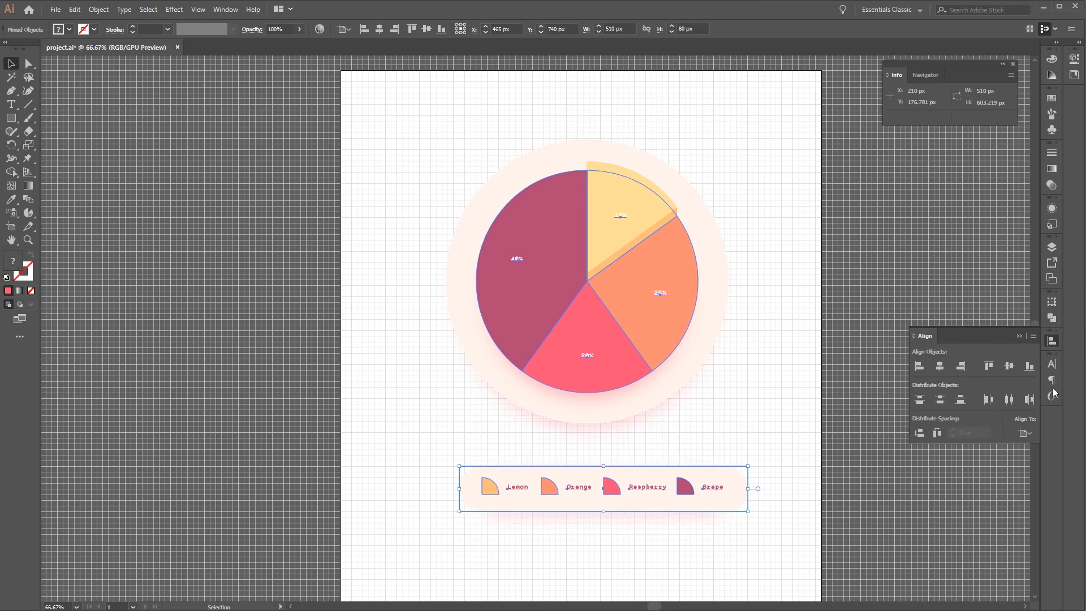
click(1027, 436)
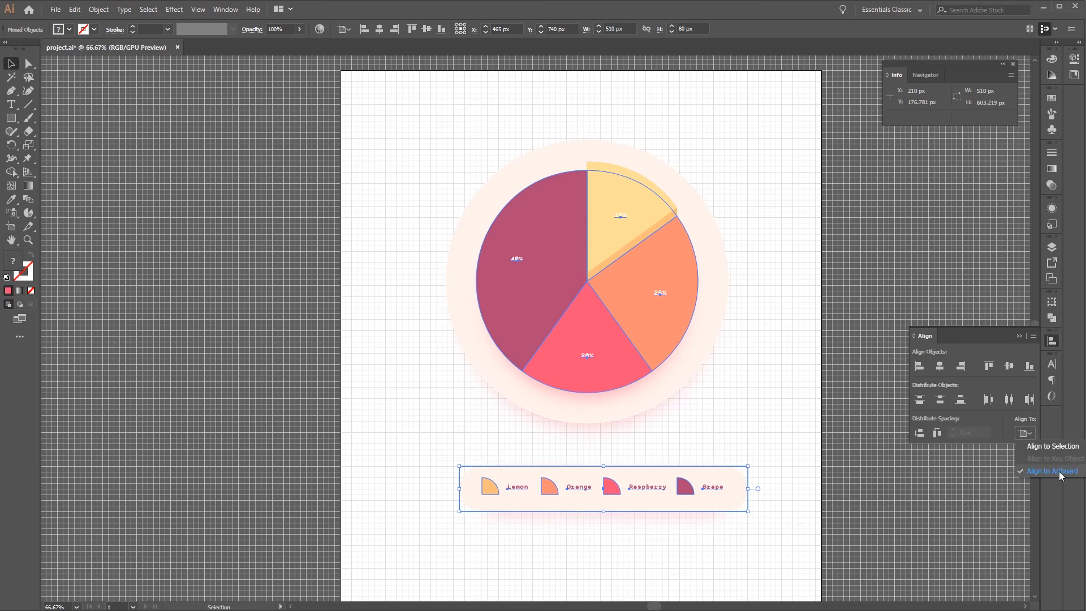
click(1062, 475)
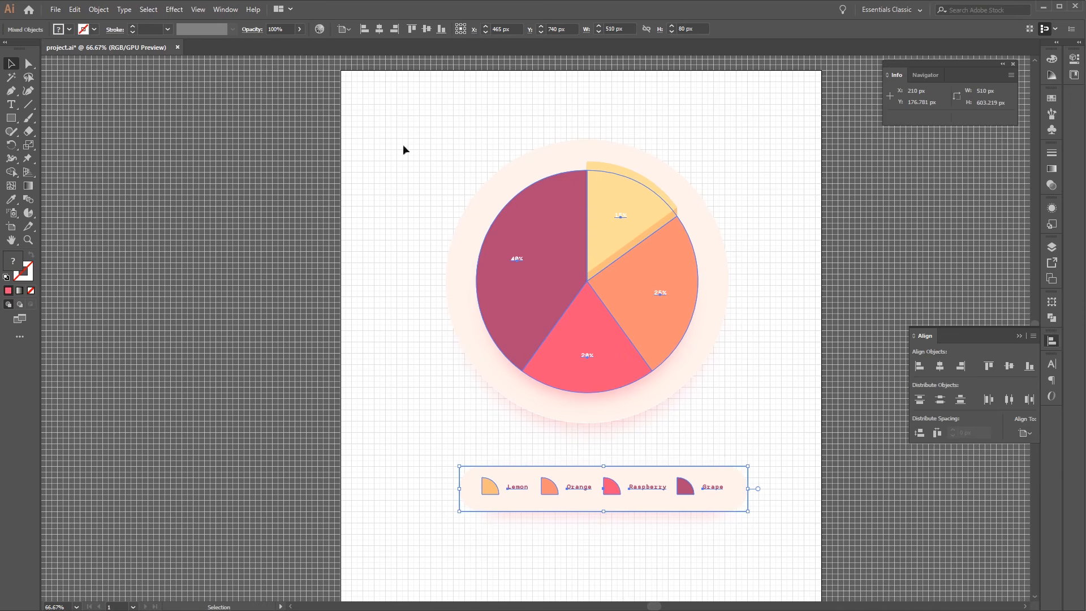
click(940, 367)
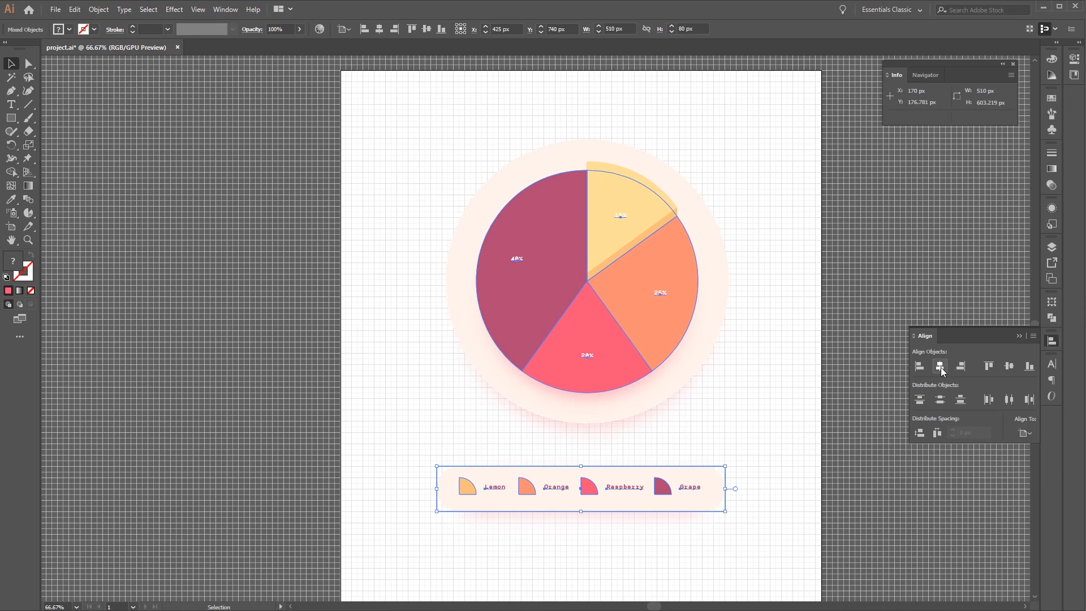
click(728, 419)
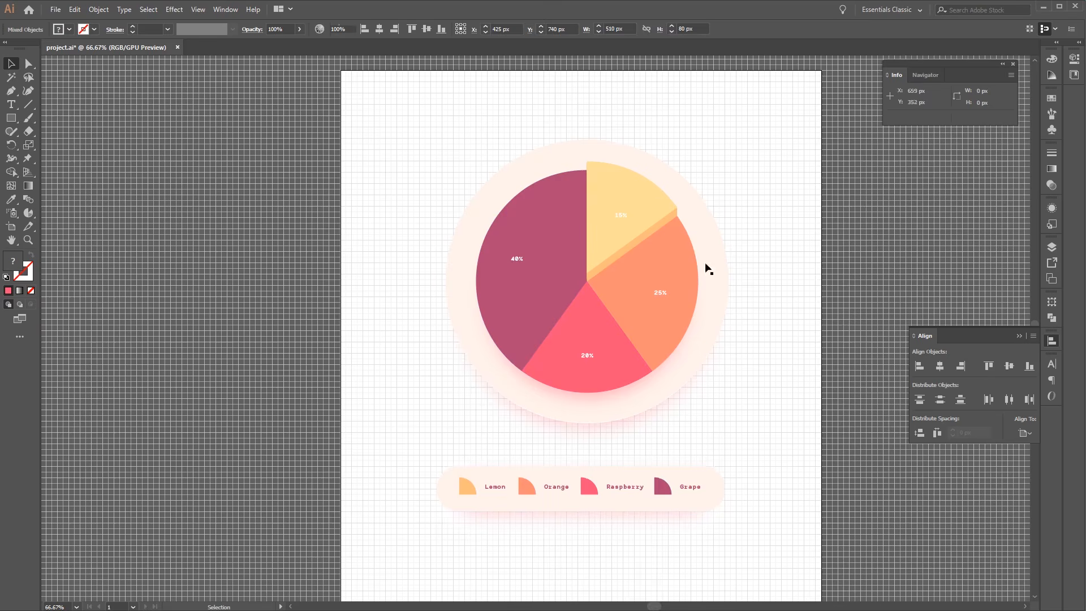
click(606, 254)
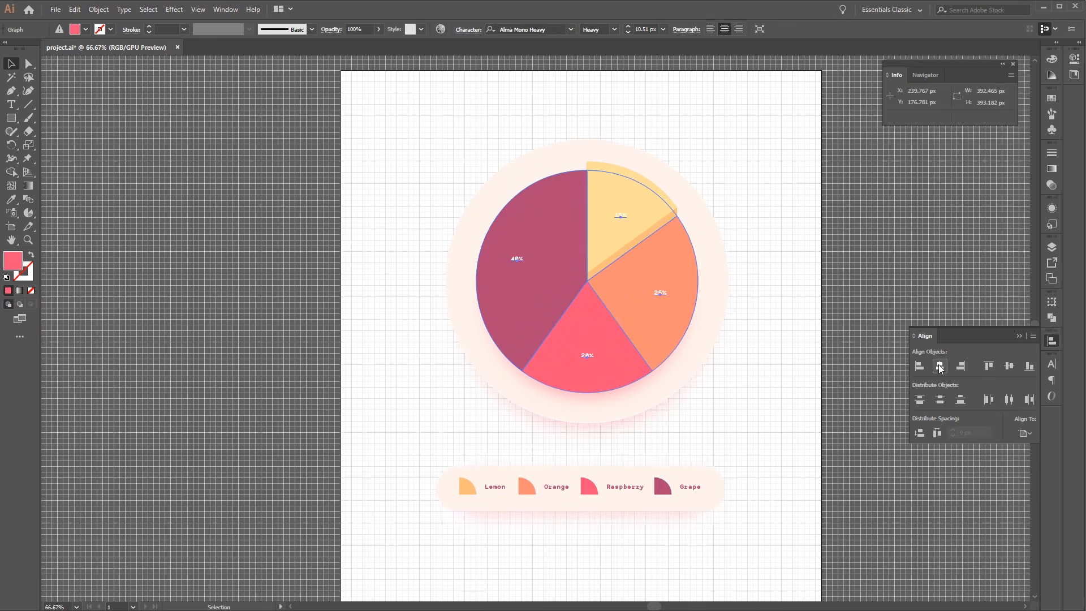
click(786, 463)
- Create a background rectangle 870 px wide and 1000 px high
drag(785, 463, 718, 419)
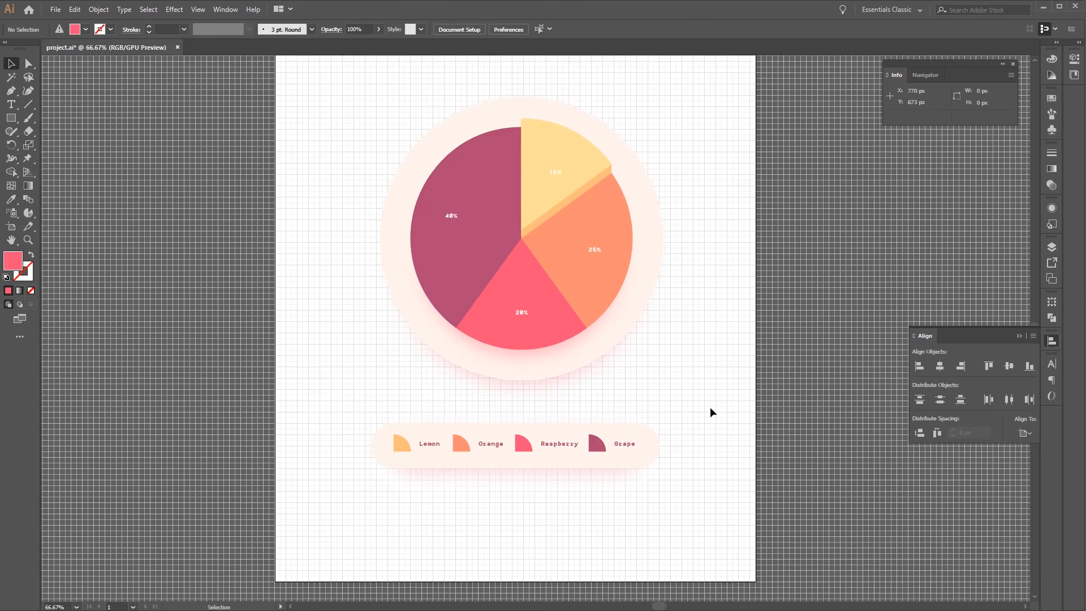
key(ctrl+minus)
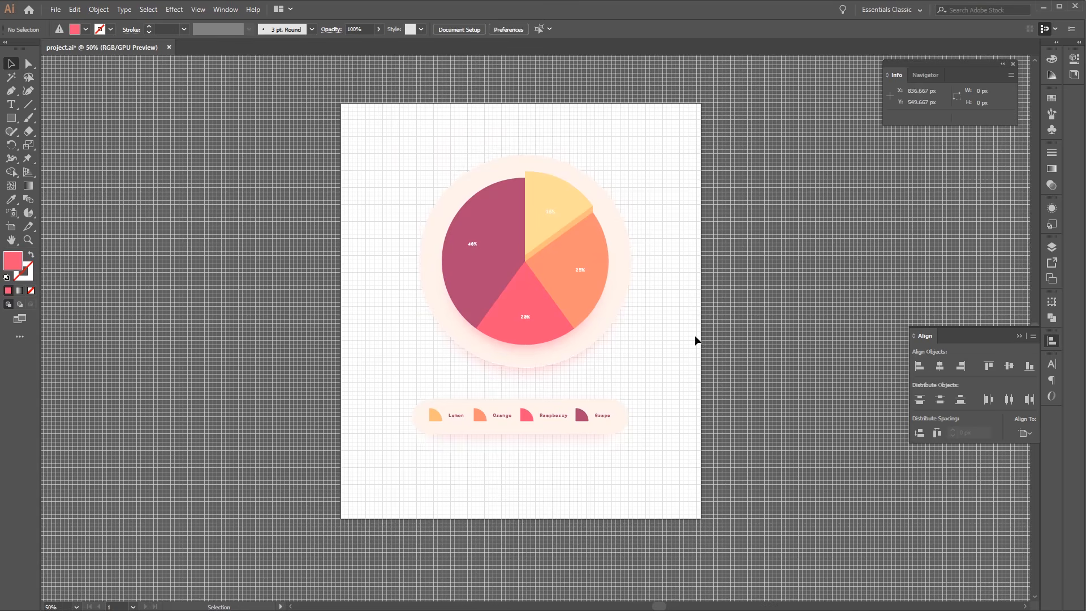
click(8, 119)
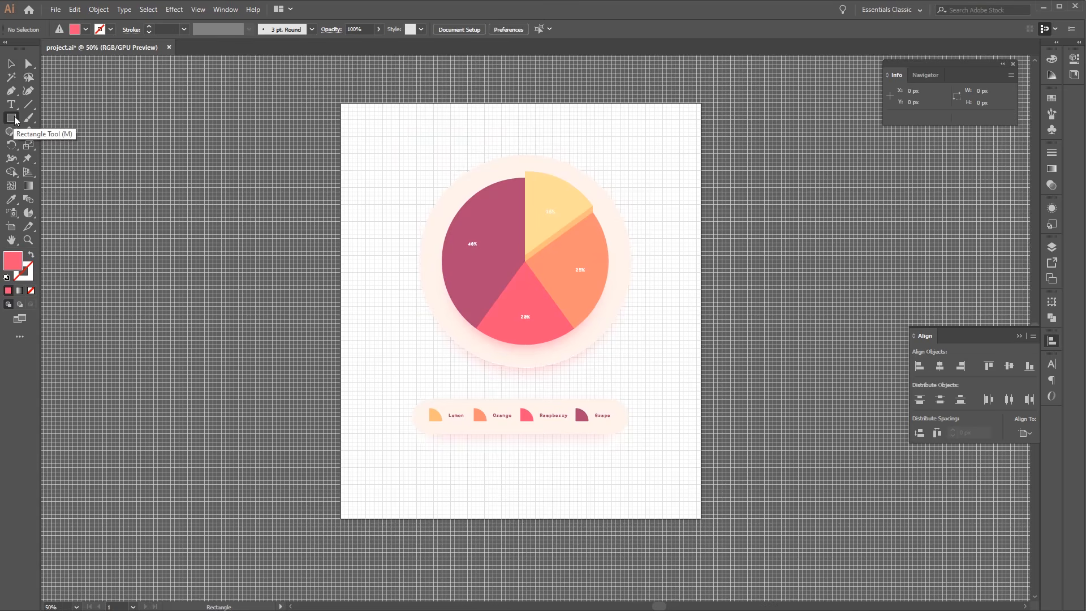
click(397, 176)
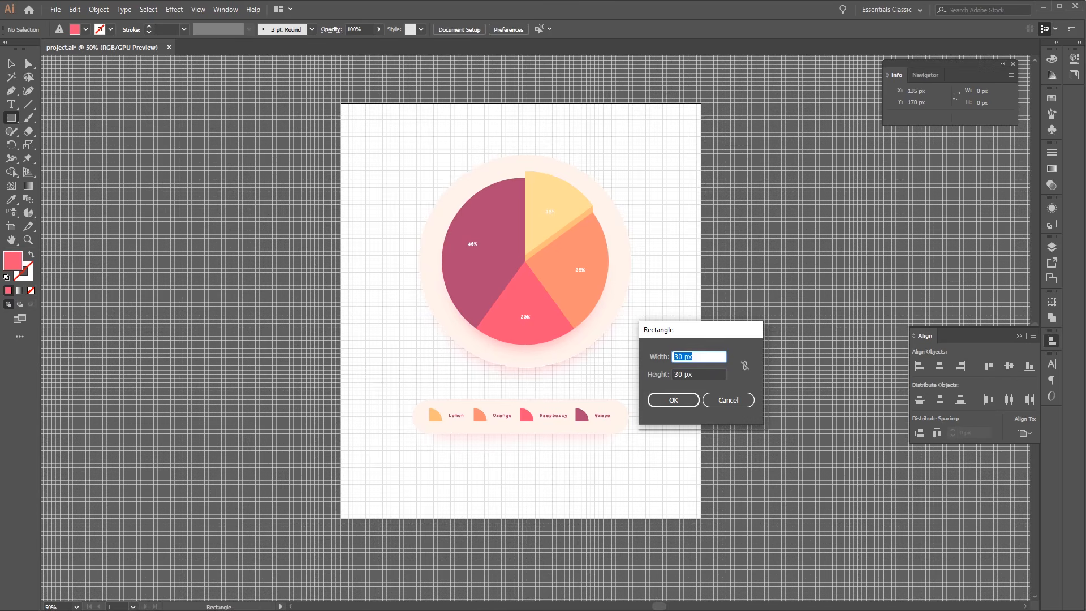
text(870)
key(Tab)
text(1)
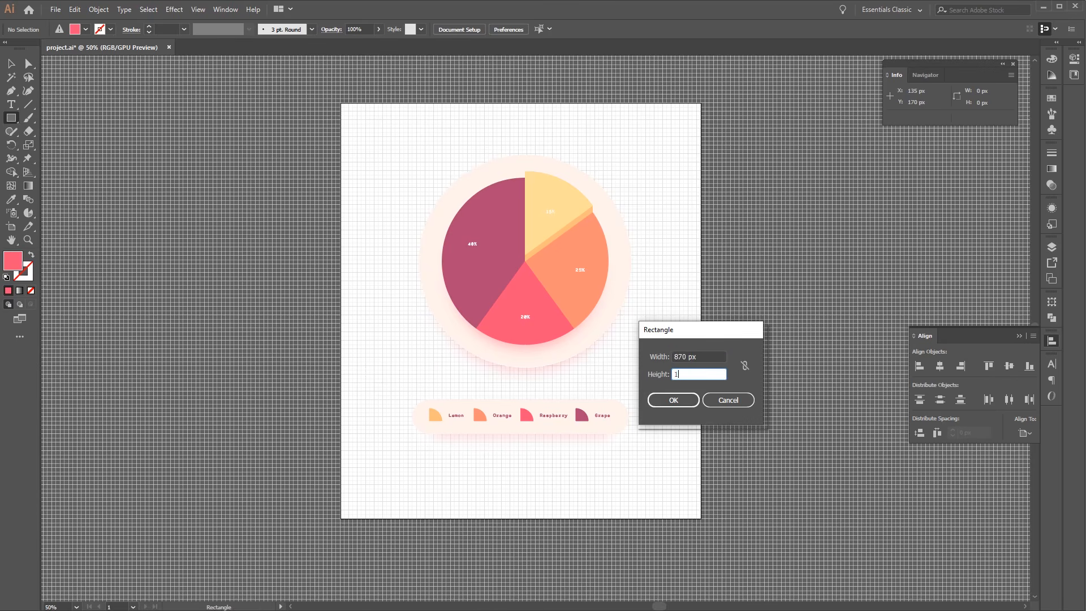
key(Return)
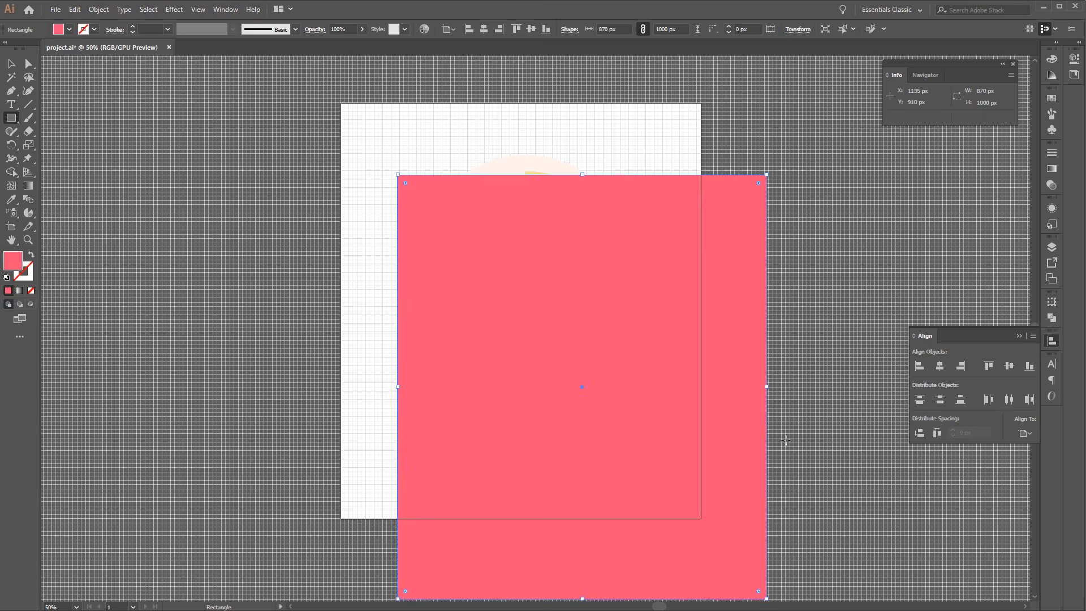
- Set the background rectangle's fill to RGB 255, 255, 250
double_click(13, 262)
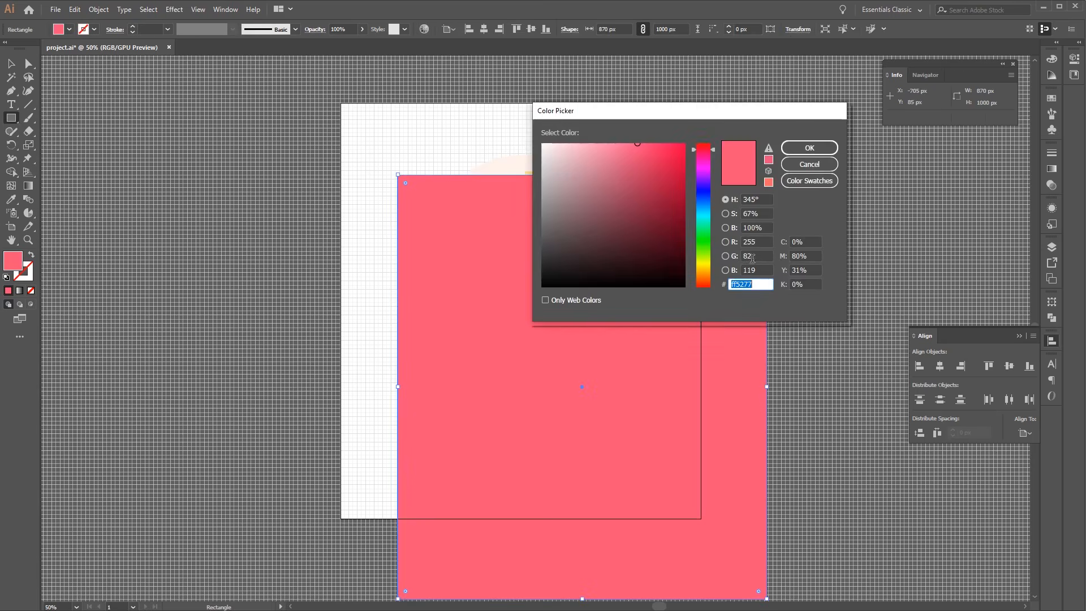
click(764, 242)
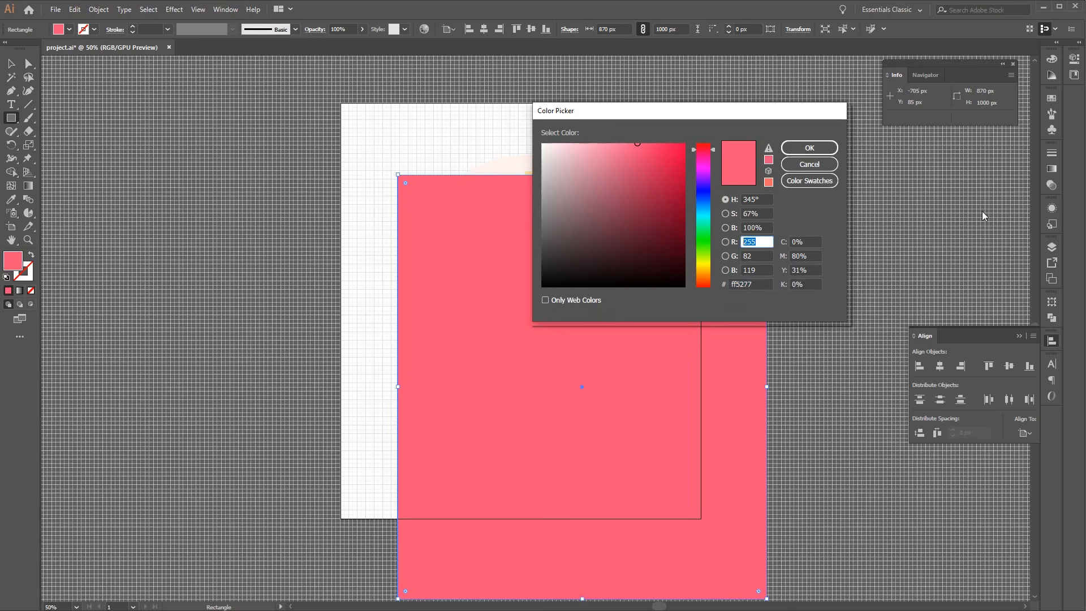
text(255)
key(Tab)
text(255)
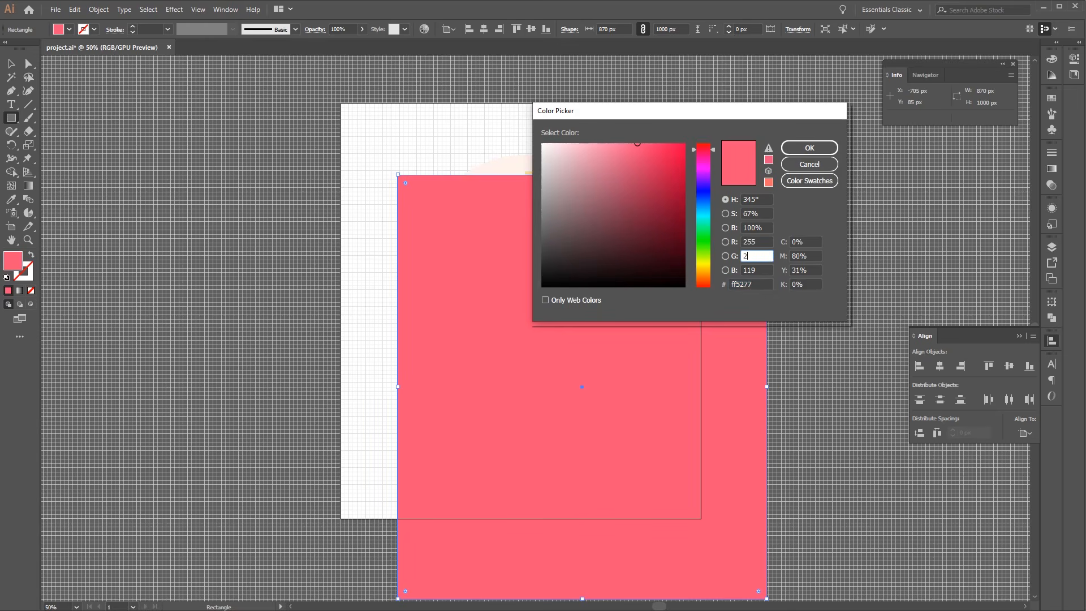
key(Tab)
text(25)
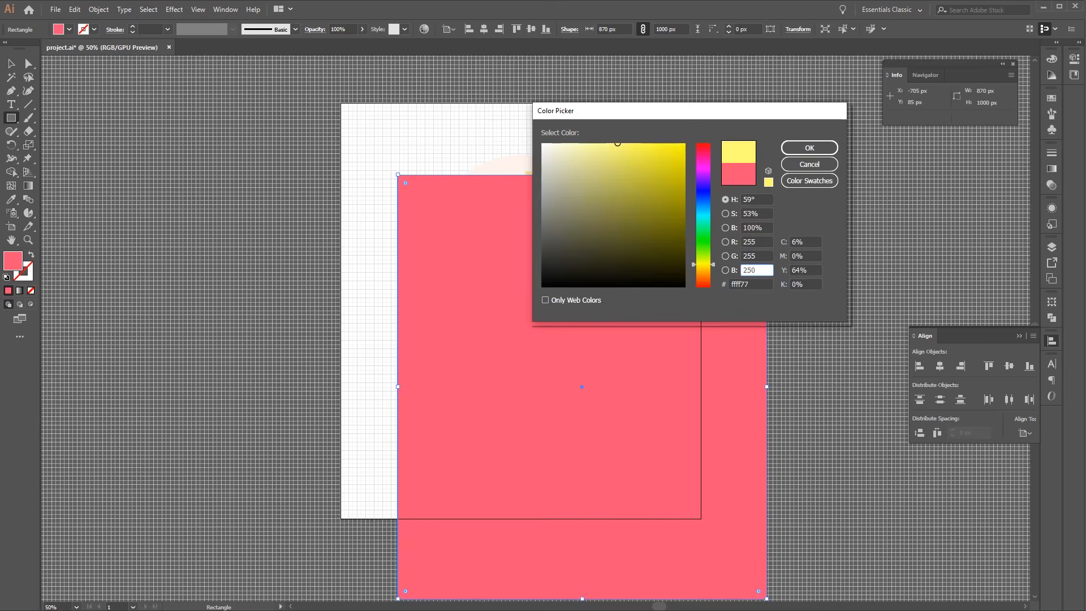
key(Return)
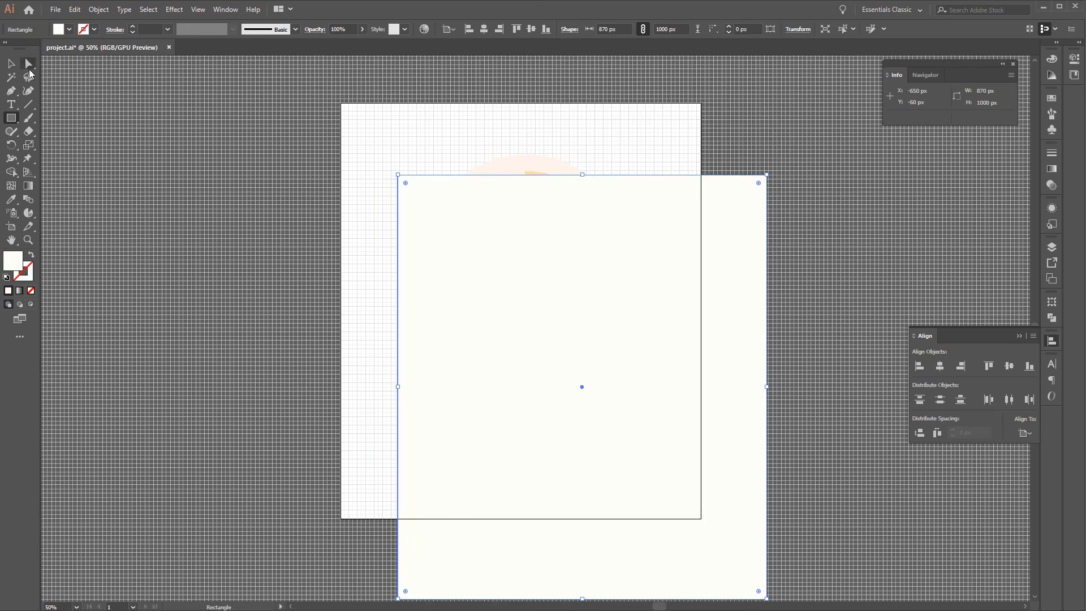
- Send the background rectangle behind all the artwork and move it over the artboard to X -20 px, Y -20 px
click(11, 64)
right_click(624, 227)
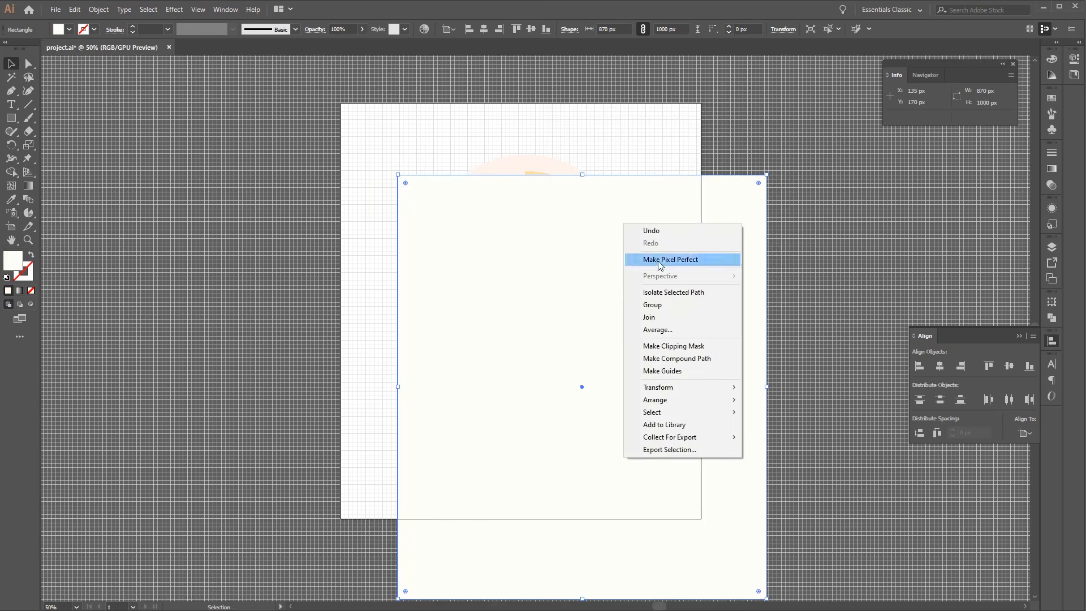
mouse_move(730, 400)
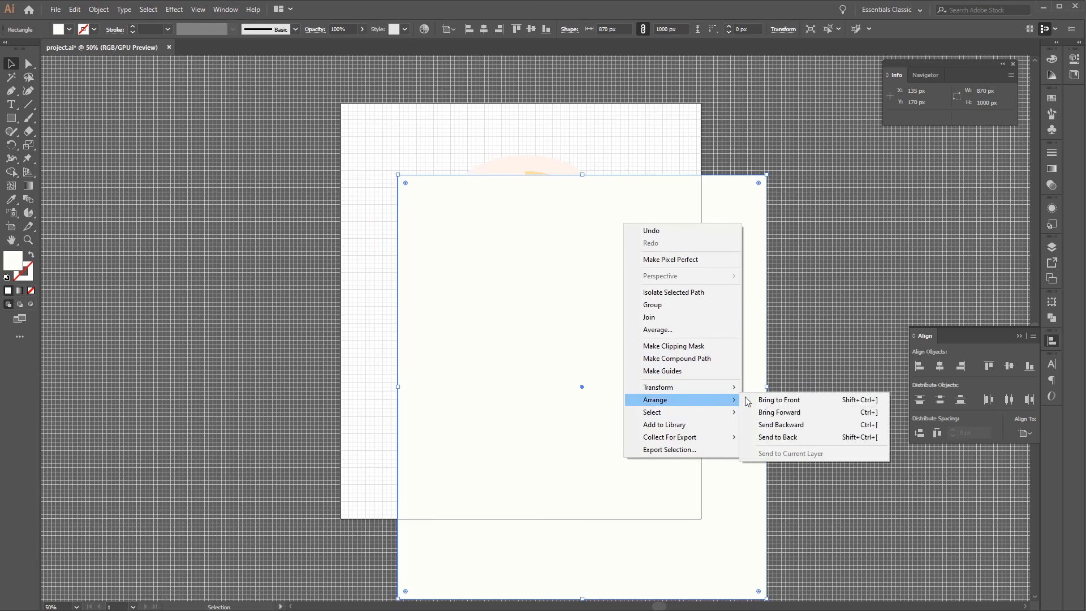
click(813, 436)
click(792, 456)
drag(748, 447, 679, 365)
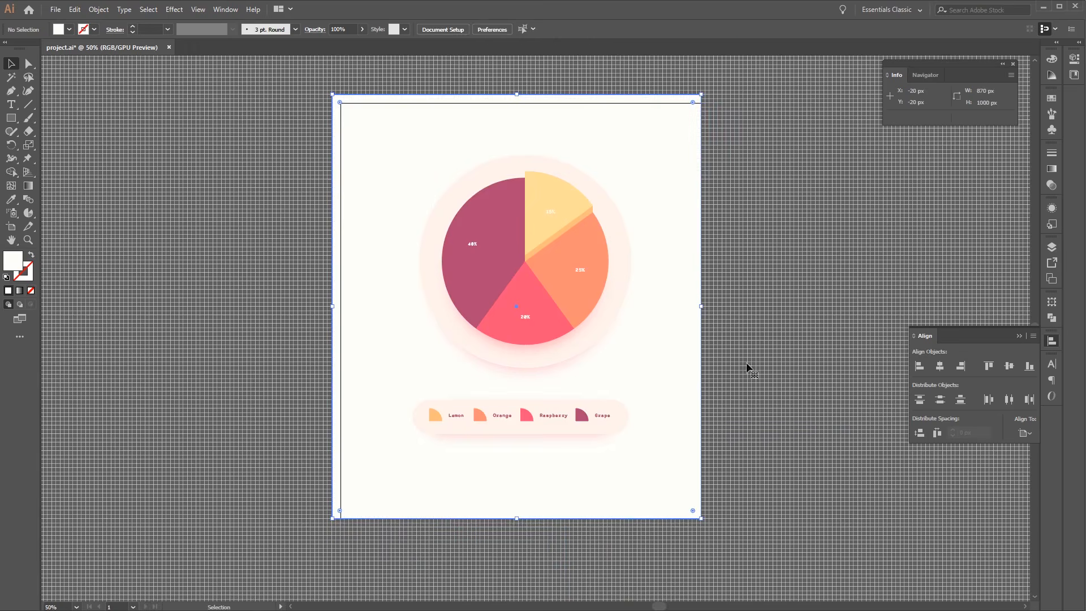
- Centre the off-white background rectangle horizontally and vertically on the artboard
click(940, 367)
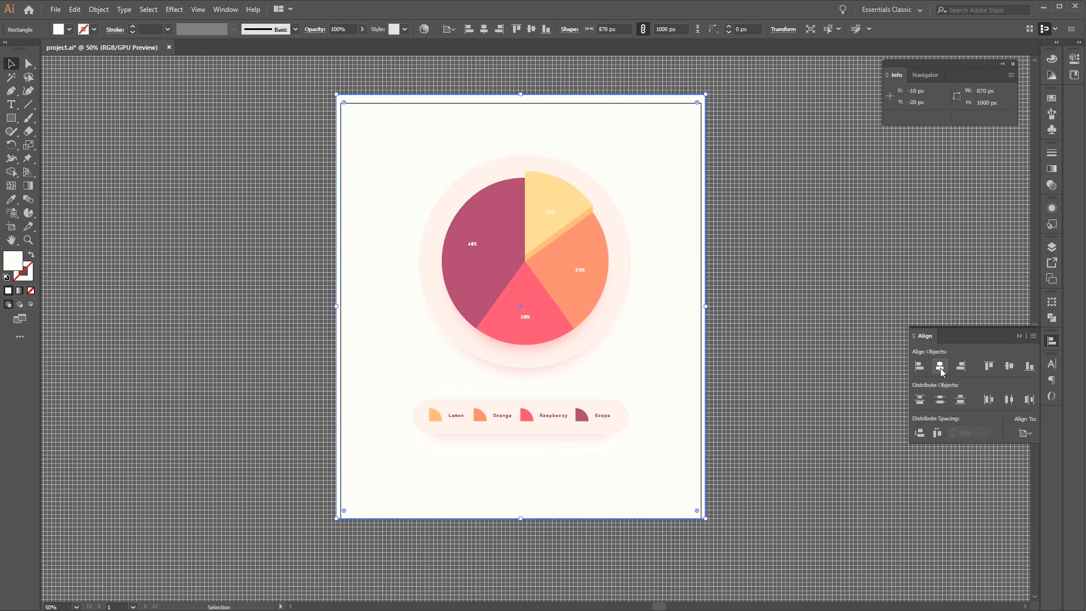
click(990, 366)
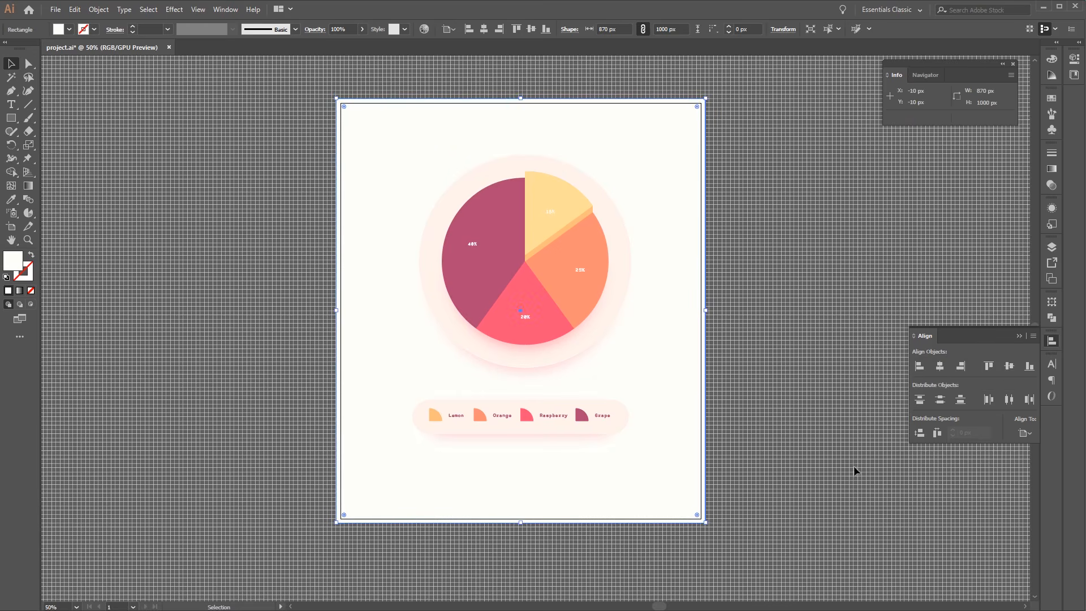
- Select only the 40%, 15%, 25% and 20% labels within the pie chart, set their font size to 20 px, and deselect them
key(ctrl+equal)
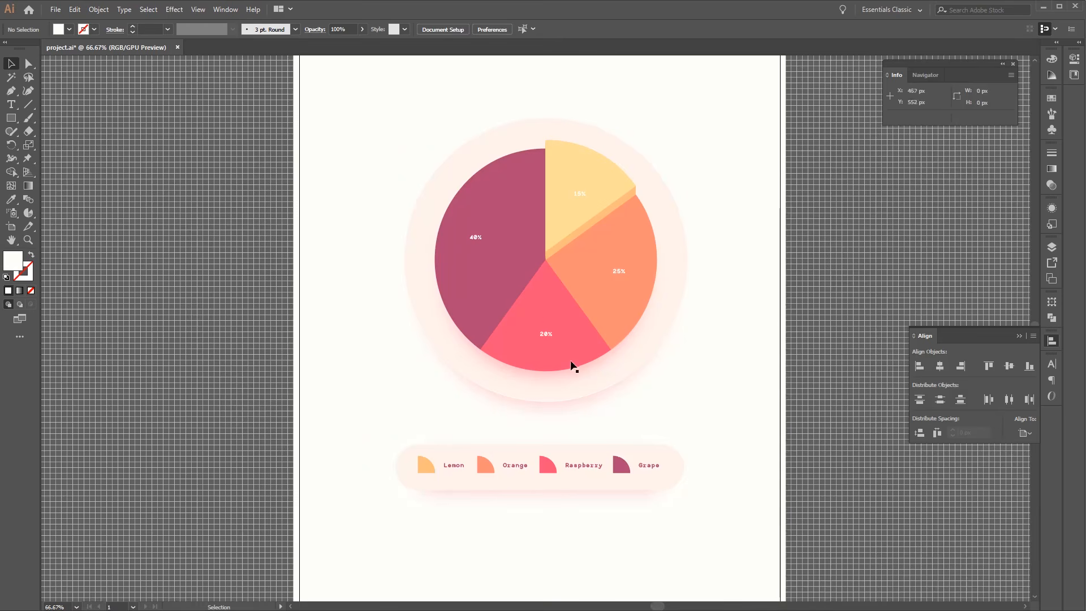
key(ctrl+equal)
key(ctrl+equal)
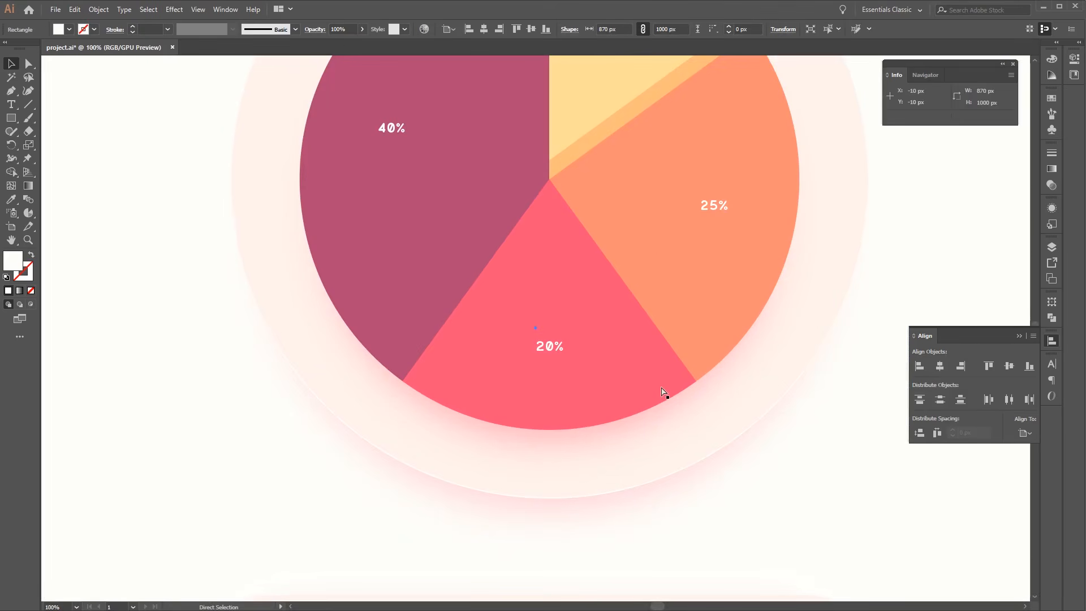
drag(593, 196, 631, 334)
click(421, 271)
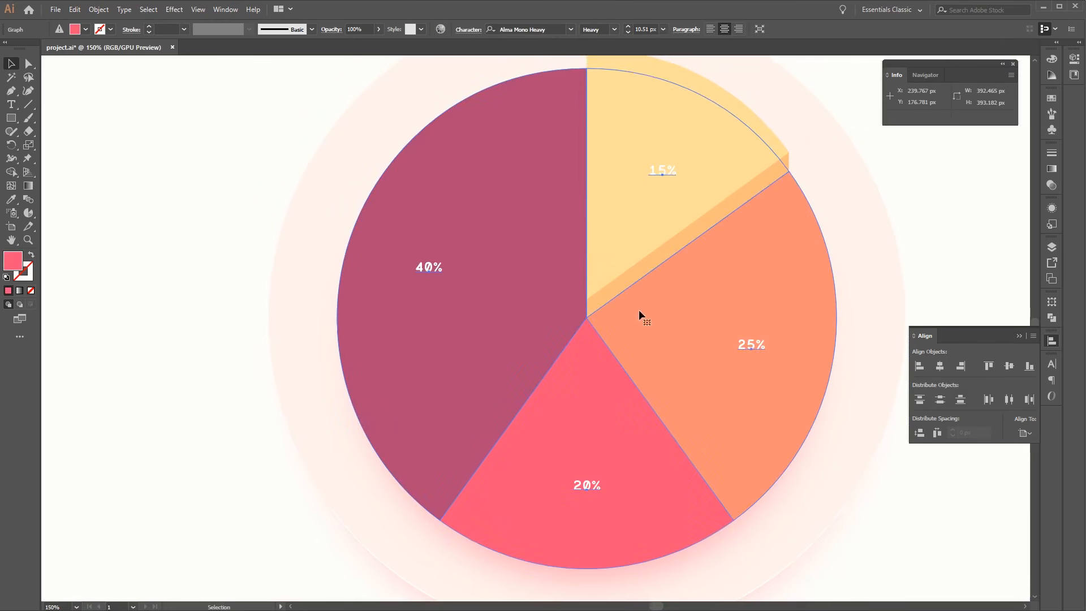
click(29, 63)
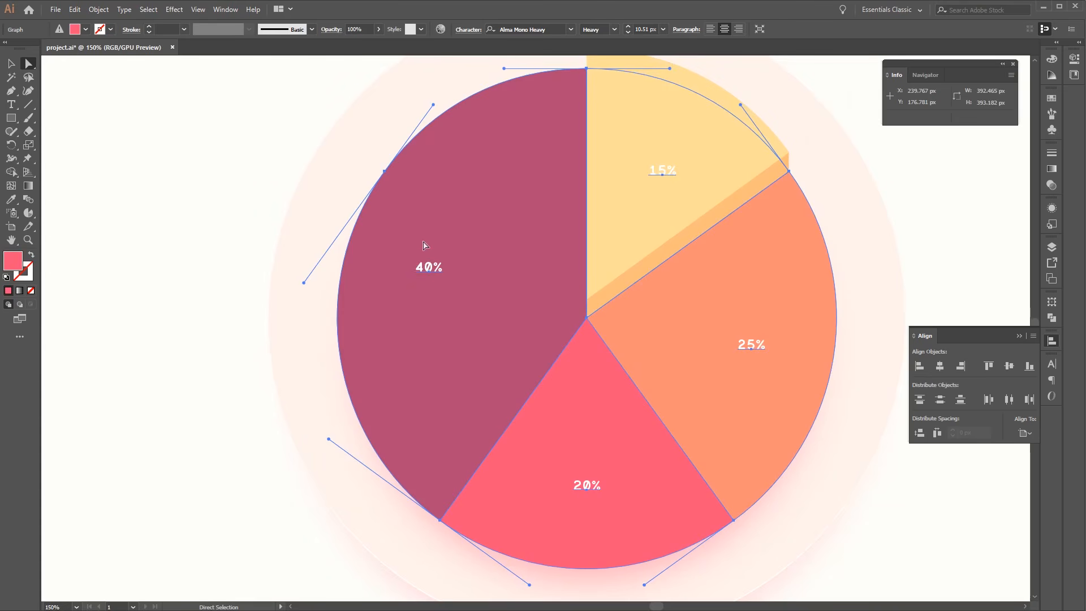
click(211, 211)
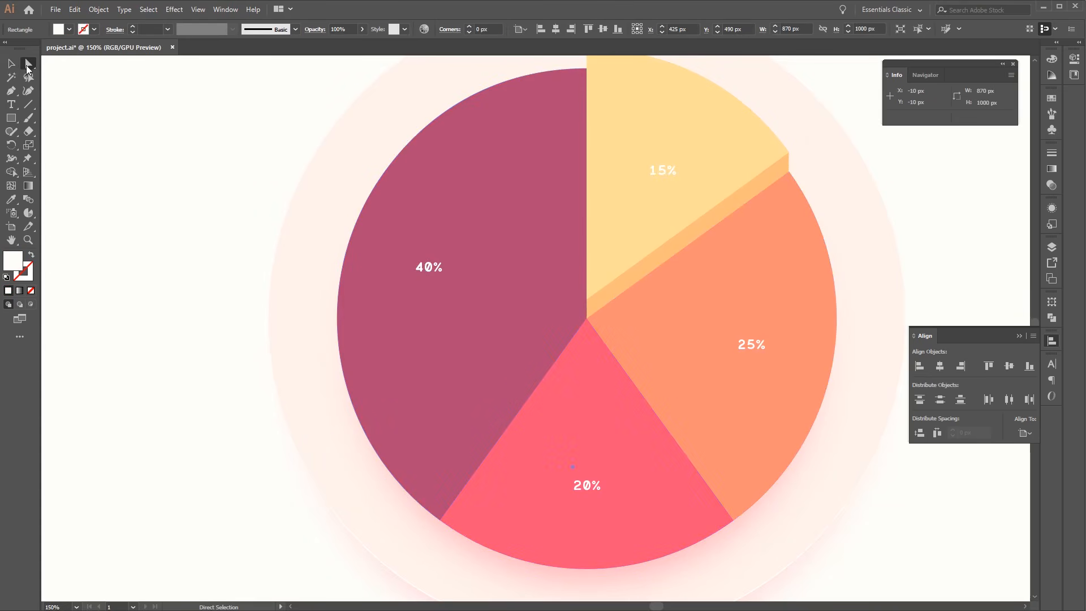
click(427, 267)
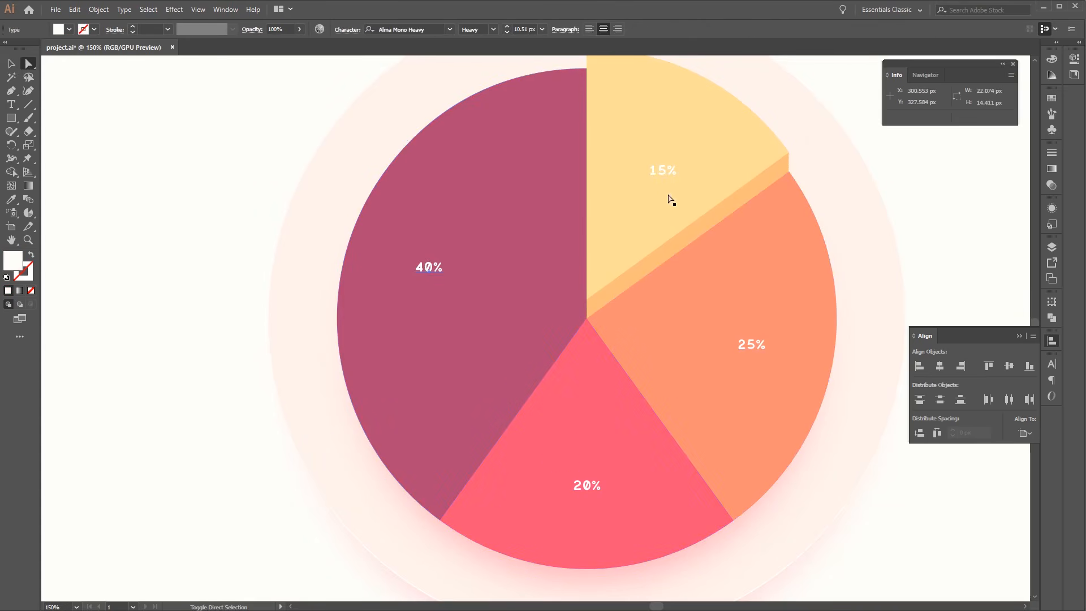
shift+click(667, 172)
shift+click(752, 346)
click(507, 26)
click(507, 26)
click(508, 26)
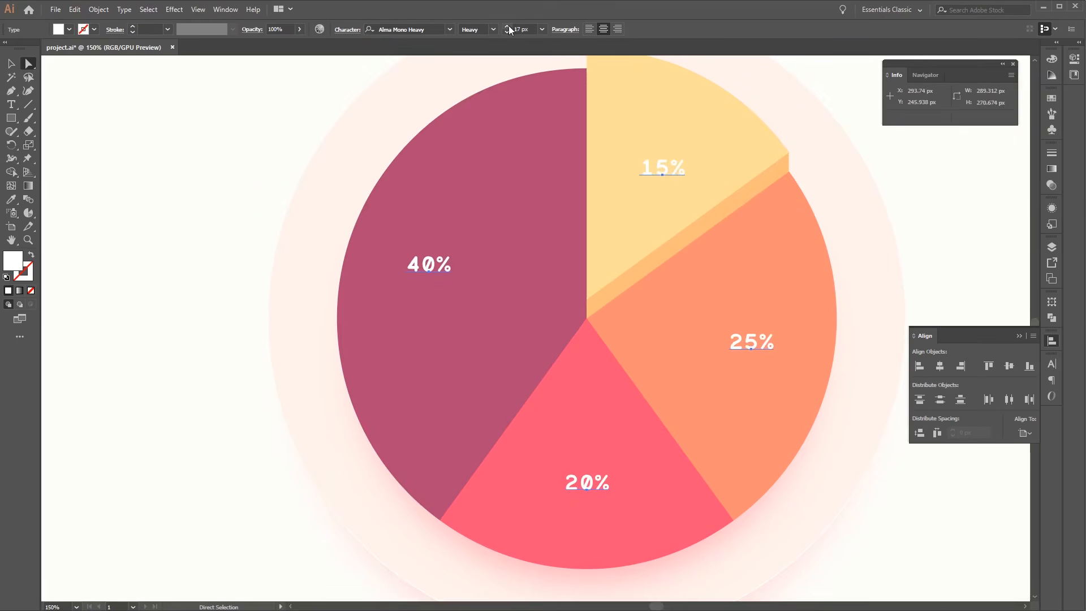
click(508, 26)
click(507, 26)
click(507, 26)
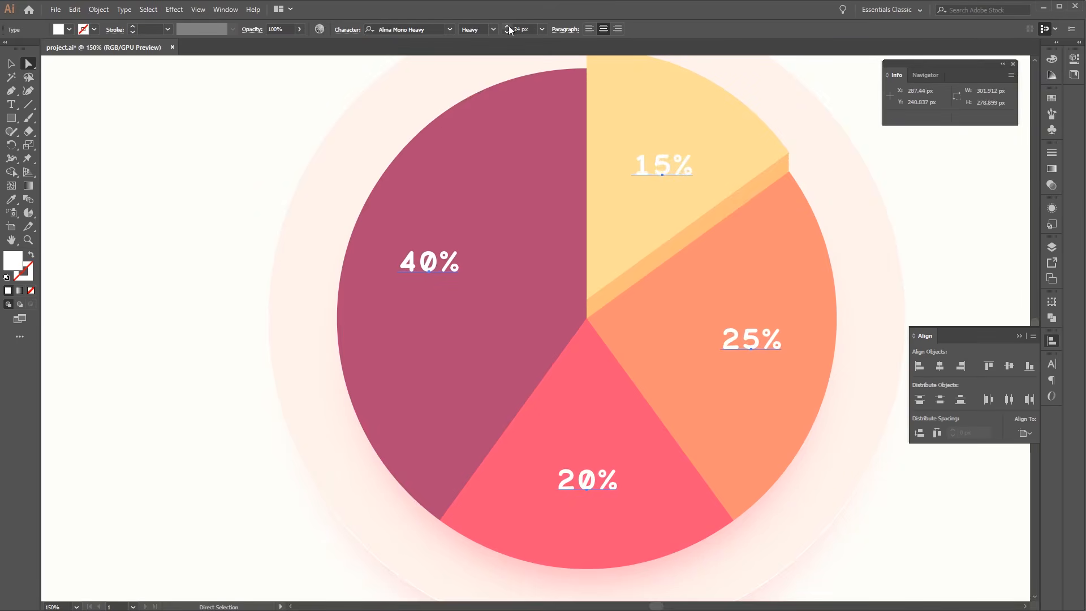
click(508, 26)
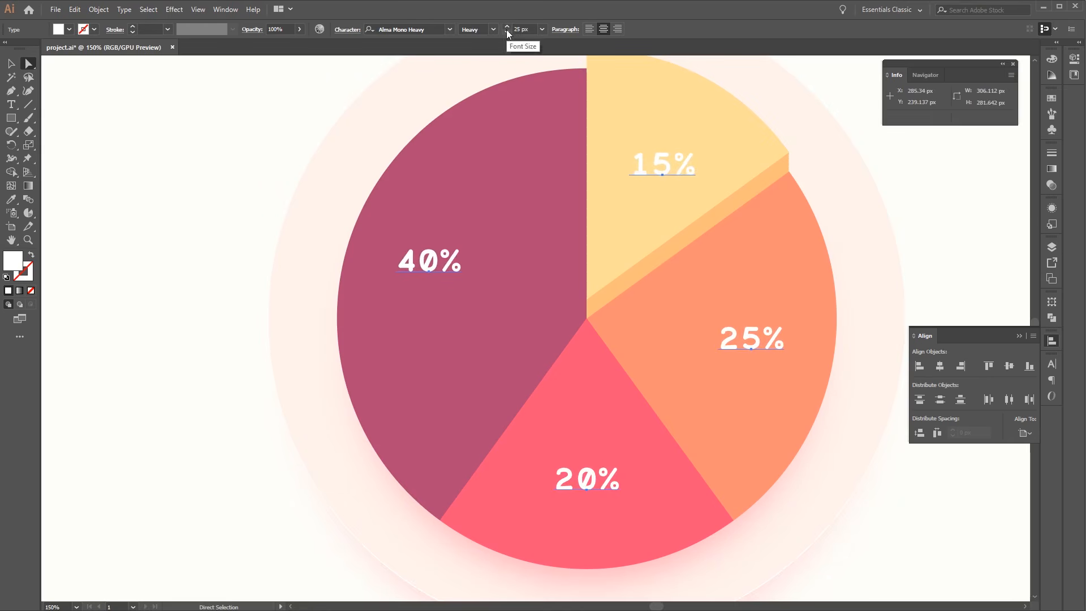
click(507, 31)
click(508, 32)
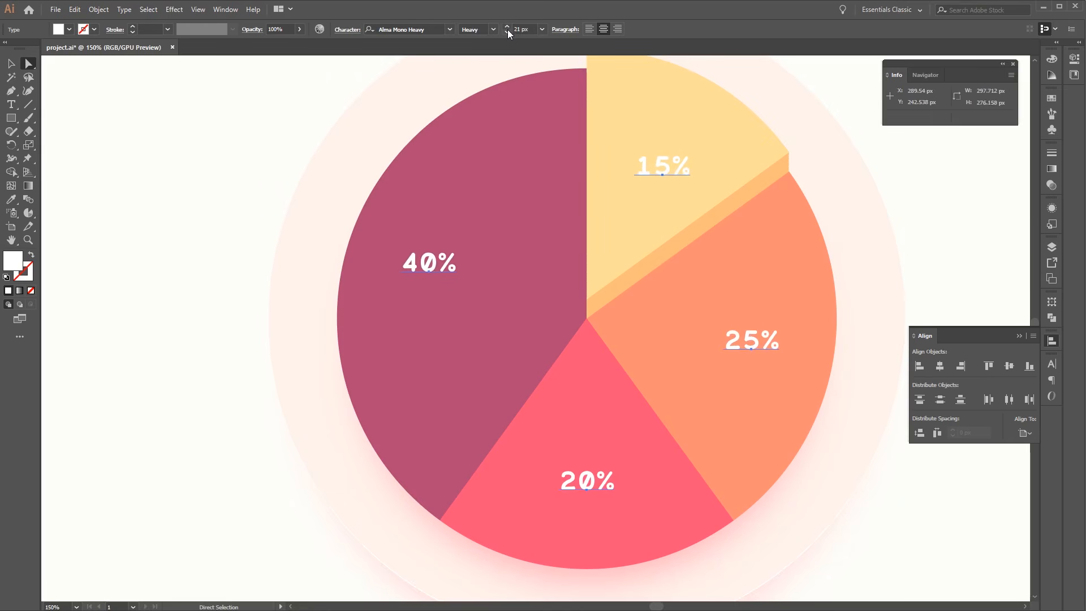
click(507, 32)
key(ctrl+minus)
key(ctrl+minus)
key(ctrl+minus)
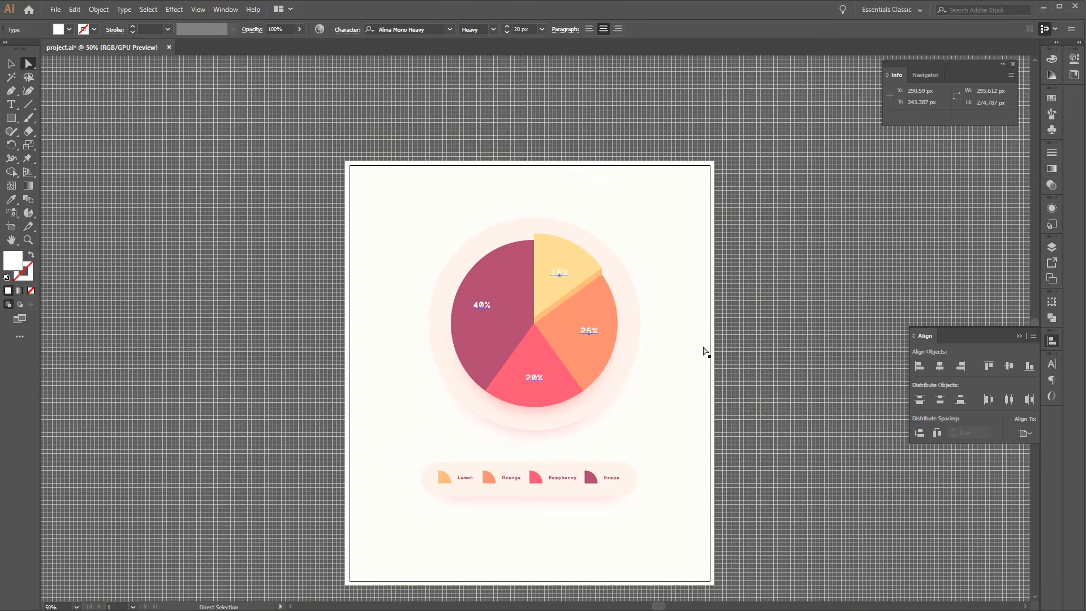
click(762, 405)
drag(737, 438, 749, 417)
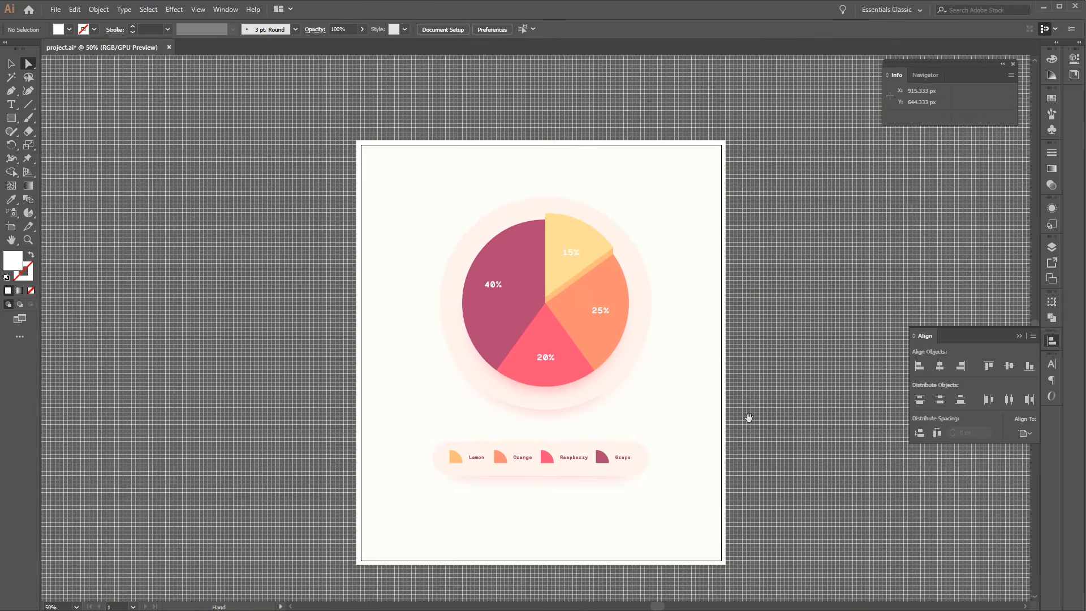